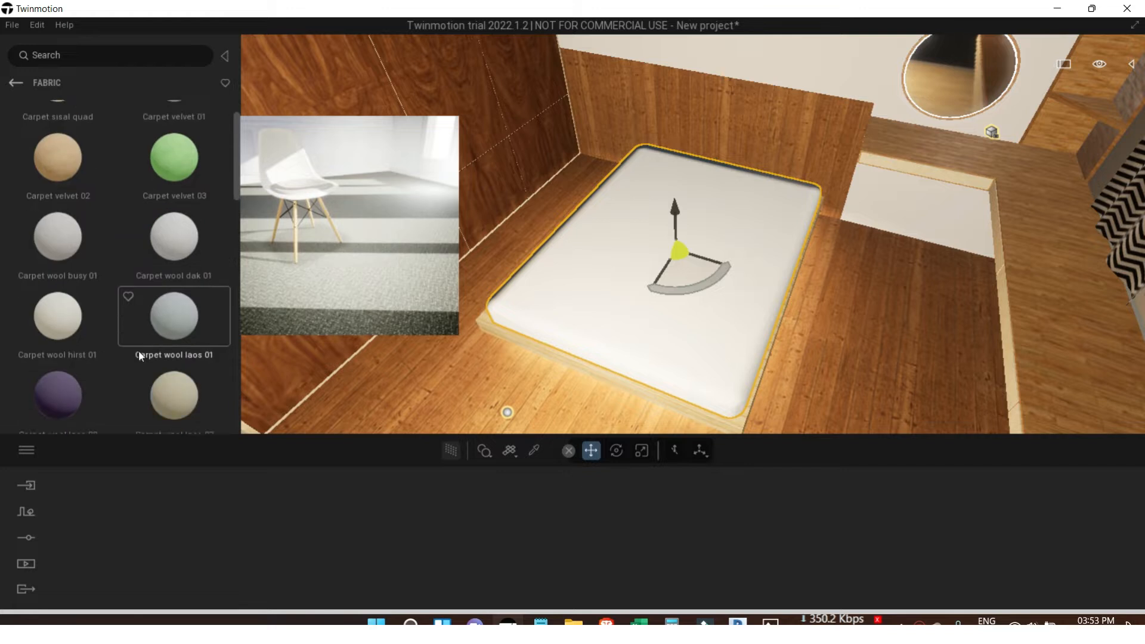
Apply the Fabric velvet 01 material from the fabric library to the bed mattress.
scroll(167, 371, "down", 4)
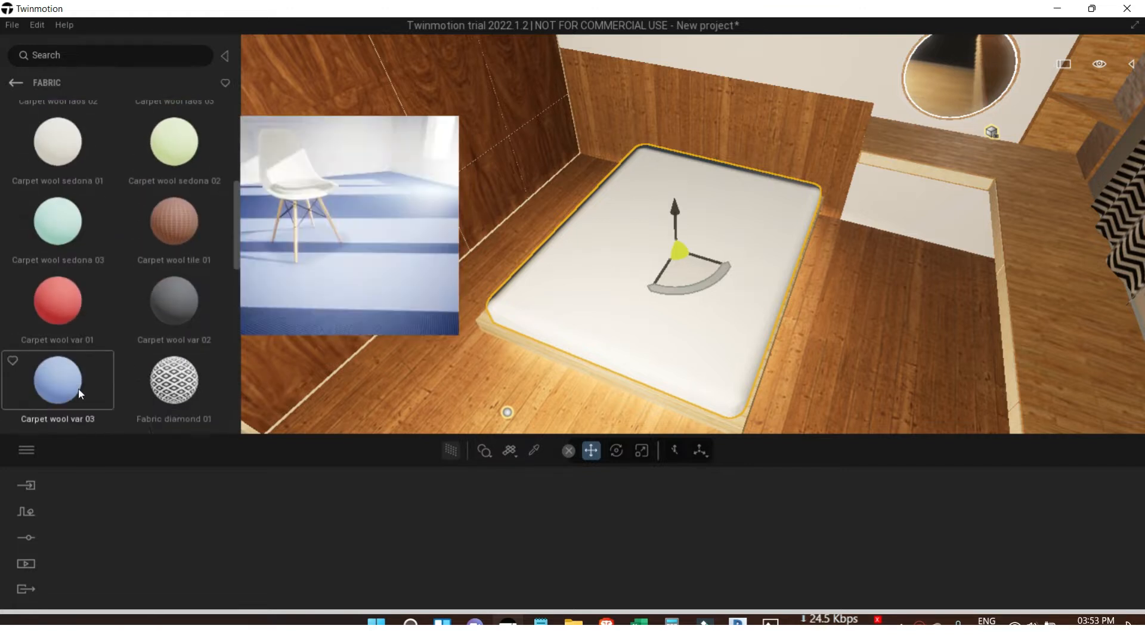
scroll(78, 388, "down", 2)
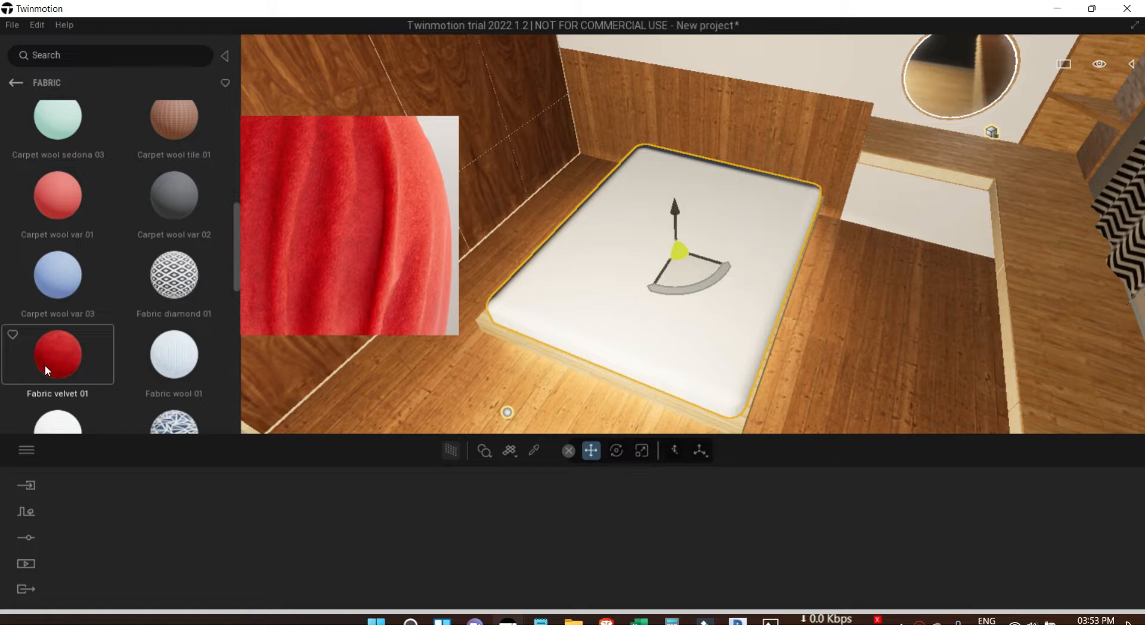
scroll(57, 394, "down", 1)
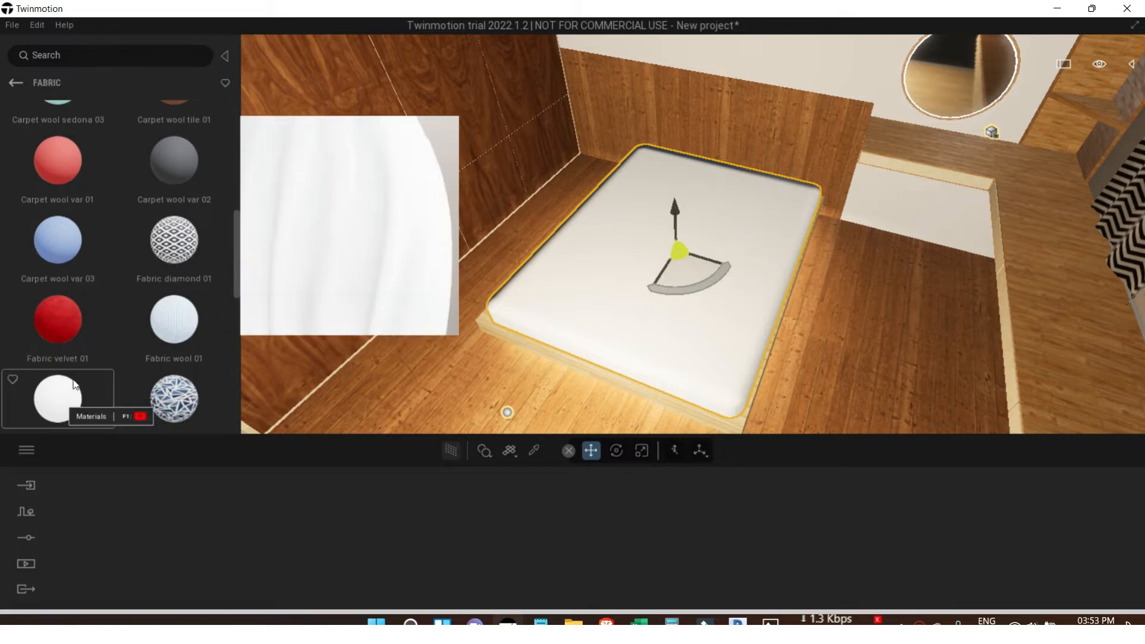
left_click_drag(59, 324, 597, 330)
middle_click_drag(571, 409, 556, 610, "shift")
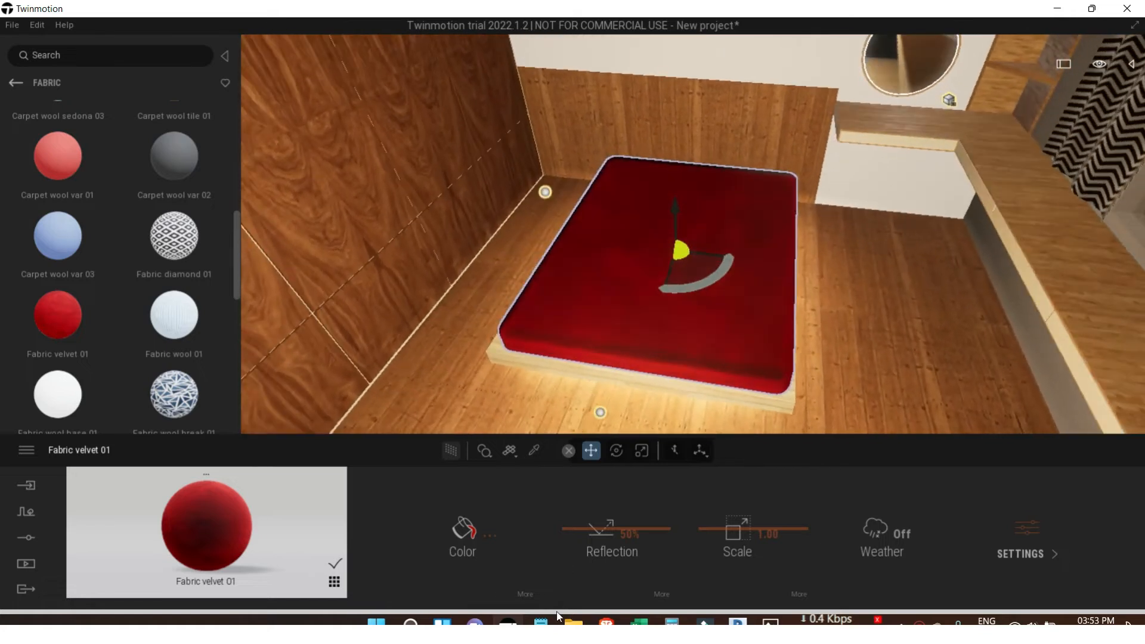
Recolour the mattress's velvet fabric to the pale pink F0DBE5.
left_click(467, 551)
left_click_drag(728, 153, 465, 120)
left_click_drag(276, 274, 195, 267)
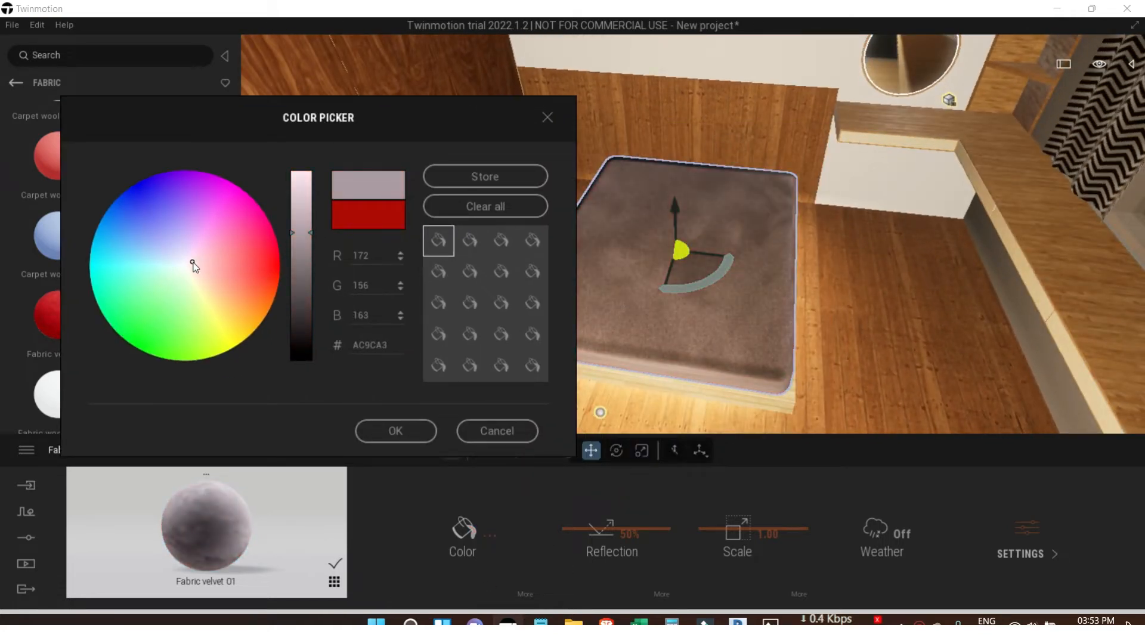
left_click_drag(311, 229, 307, 179)
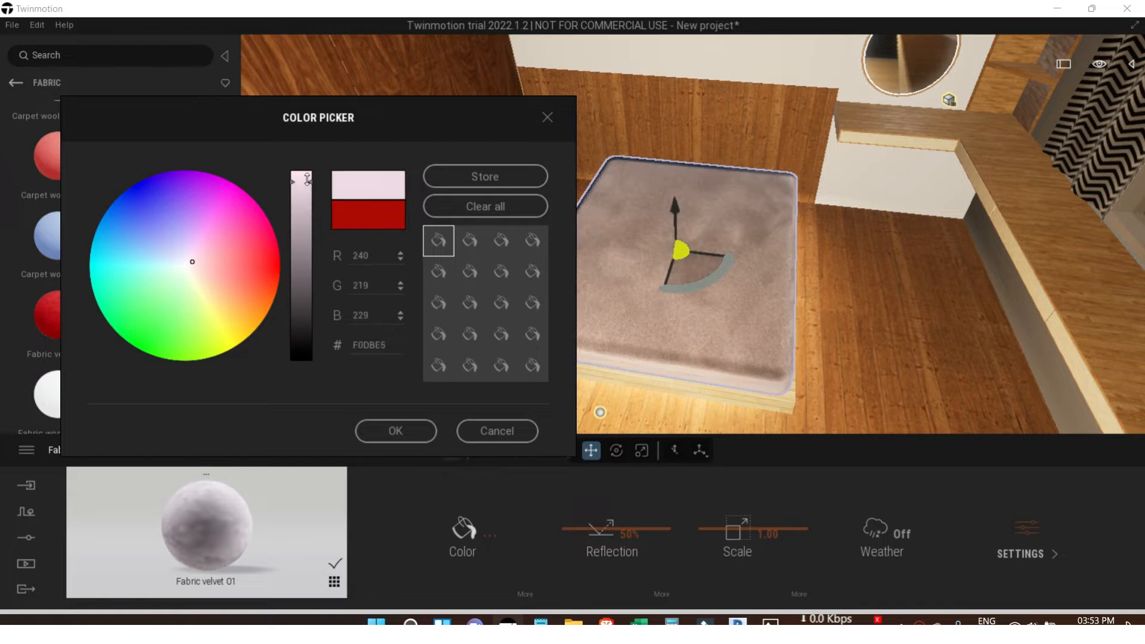
left_click(395, 430)
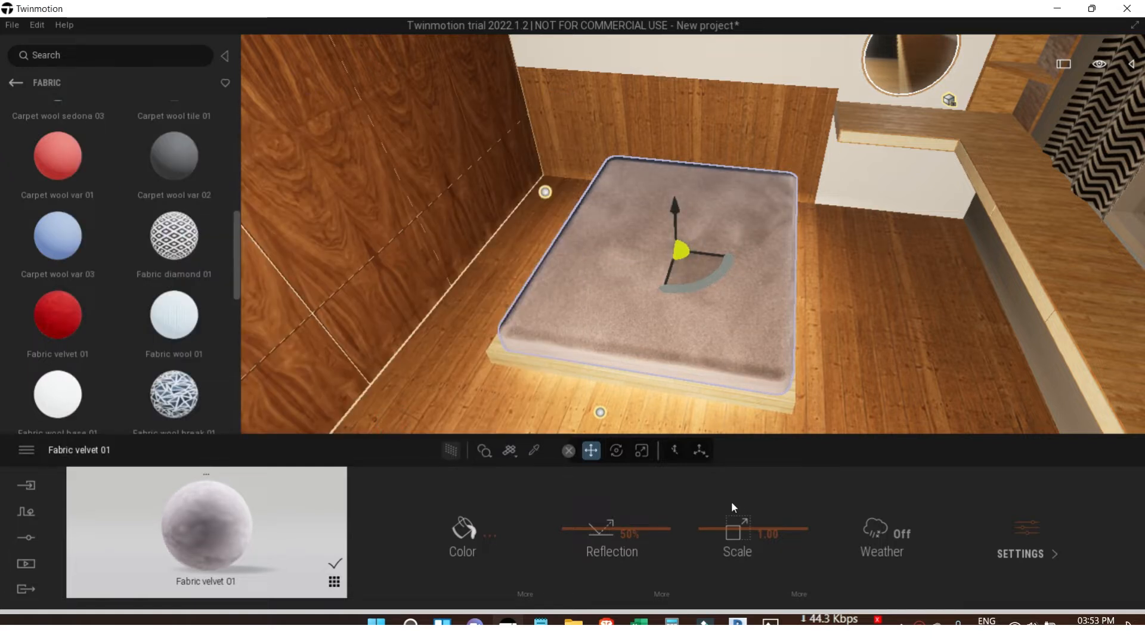
Set the velvet fabric's scale to 1.57 and its bump to 93%, choosing Carpet as the sound.
mouse_move(722, 531)
left_mouse_down()
mouse_move(723, 563)
mouse_move(722, 525)
left_mouse_up()
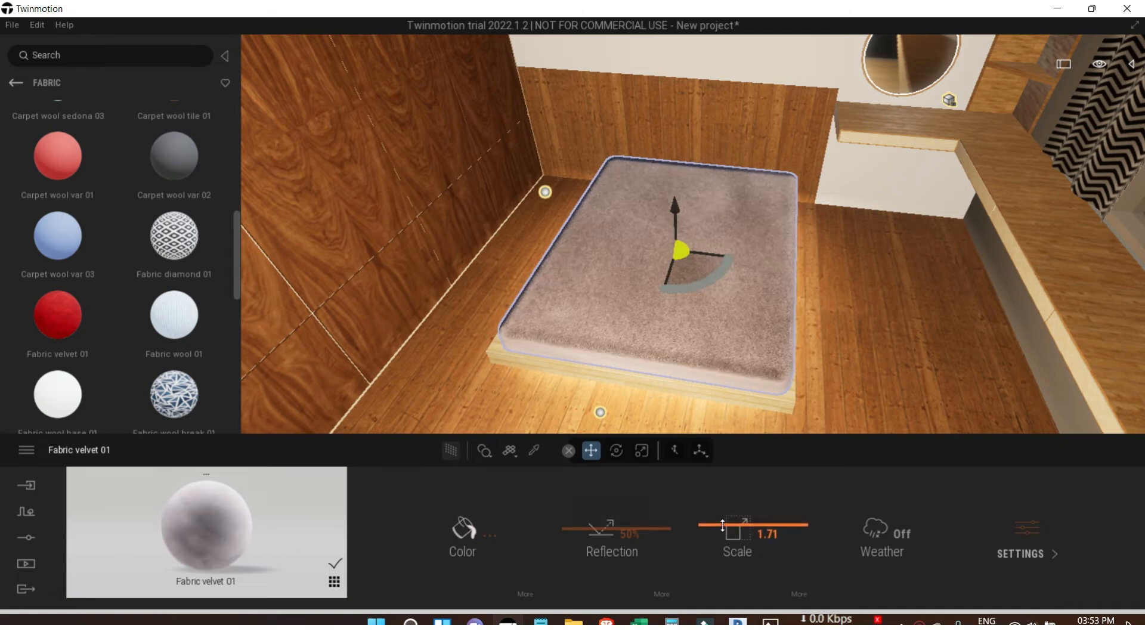
left_click(1029, 530)
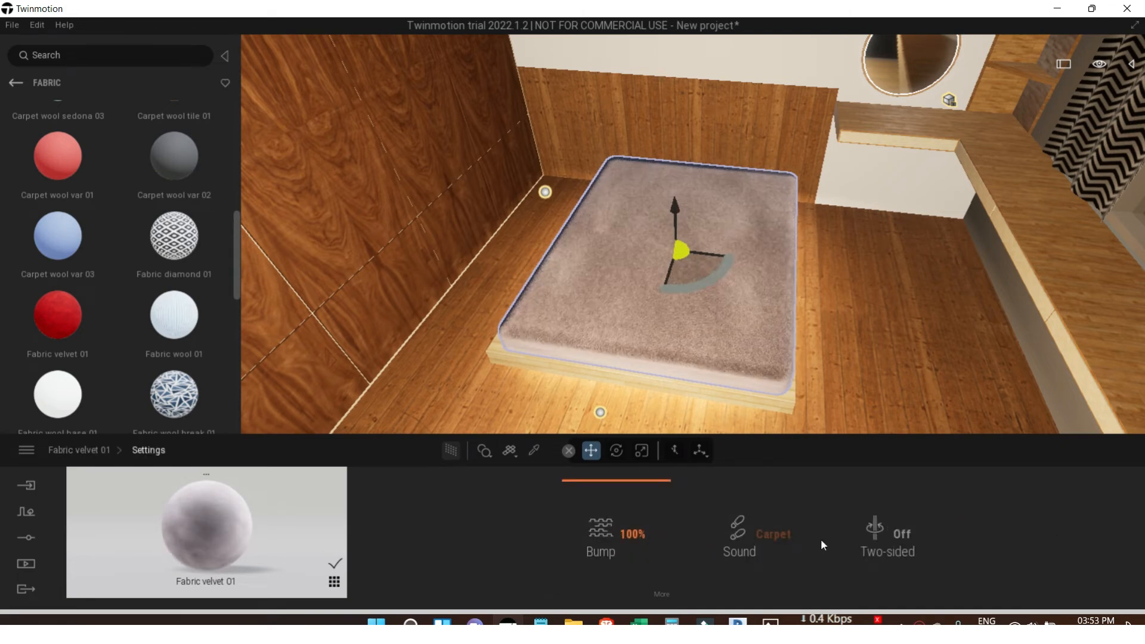
left_click(796, 535)
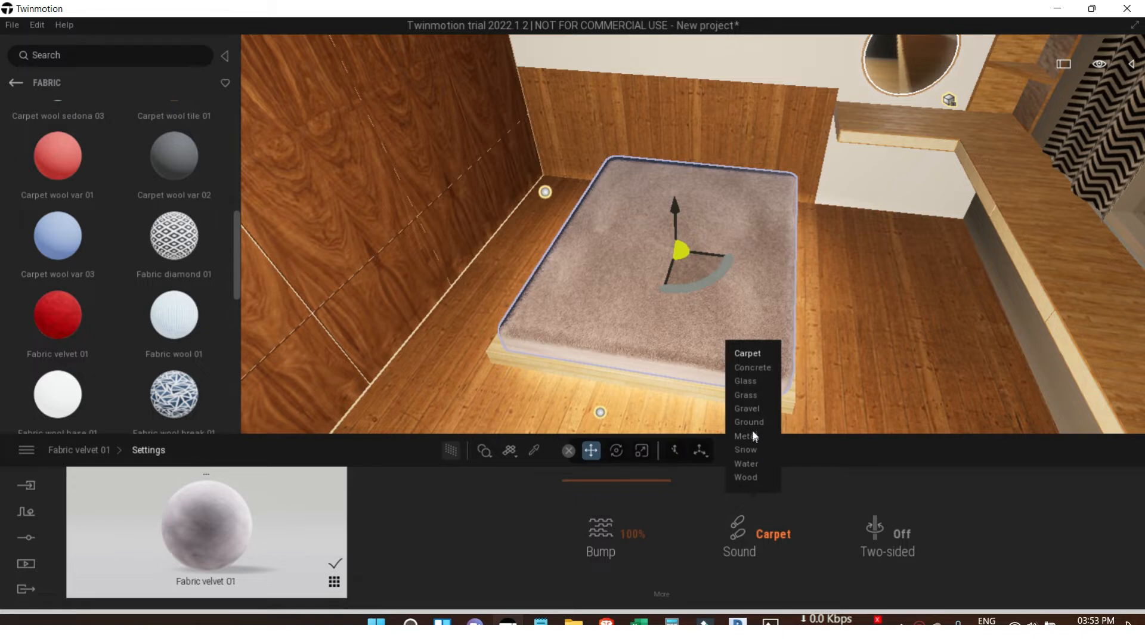
left_click(752, 354)
left_click_drag(602, 539, 599, 449)
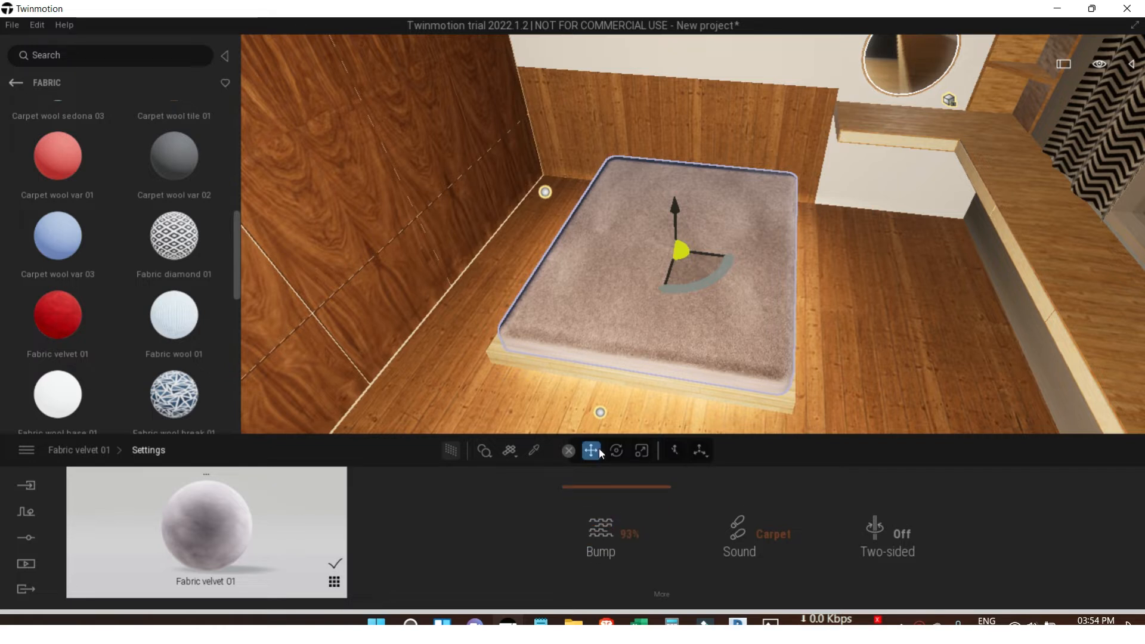
left_click(102, 449)
right_click_drag(567, 300, 582, 296)
middle_click_drag(582, 295, 683, 352, "shift")
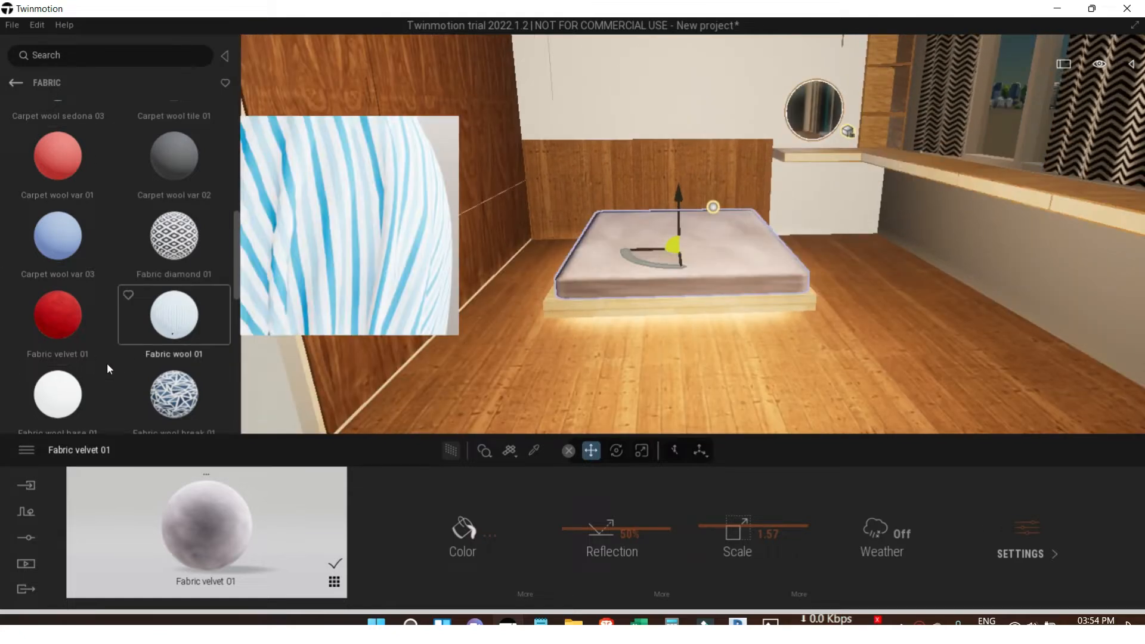
Look through the fabric materials and apply Fabric wool shaggy 01 to the mattress.
scroll(62, 355, "down", 1)
scroll(64, 331, "down", 1)
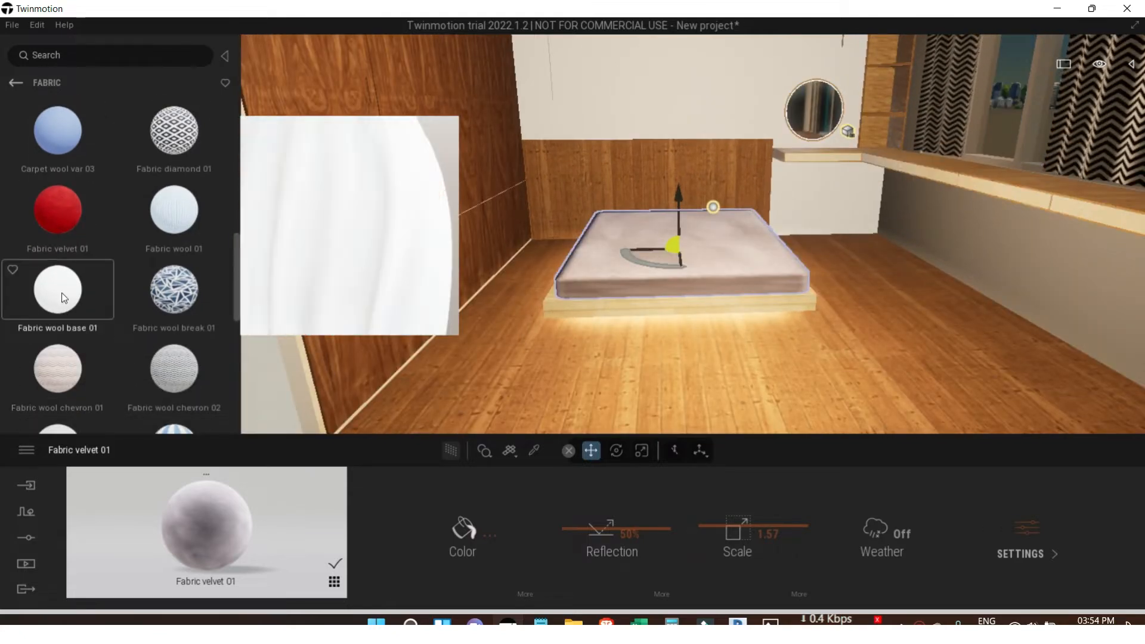
scroll(57, 299, "down", 2)
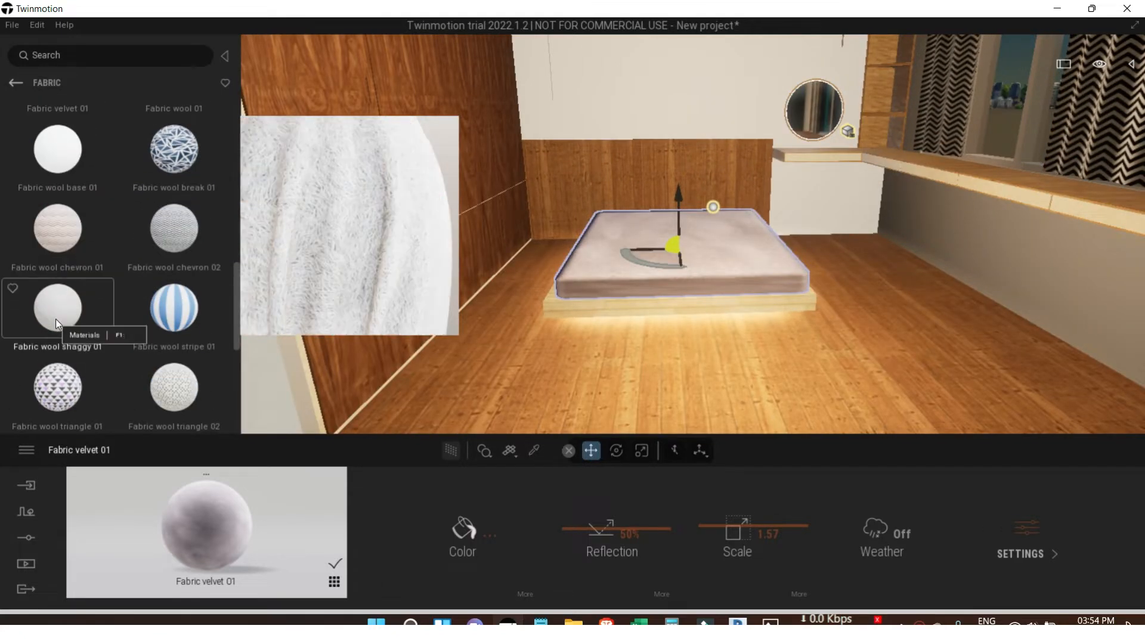
scroll(56, 319, "down", 1)
scroll(95, 378, "down", 2)
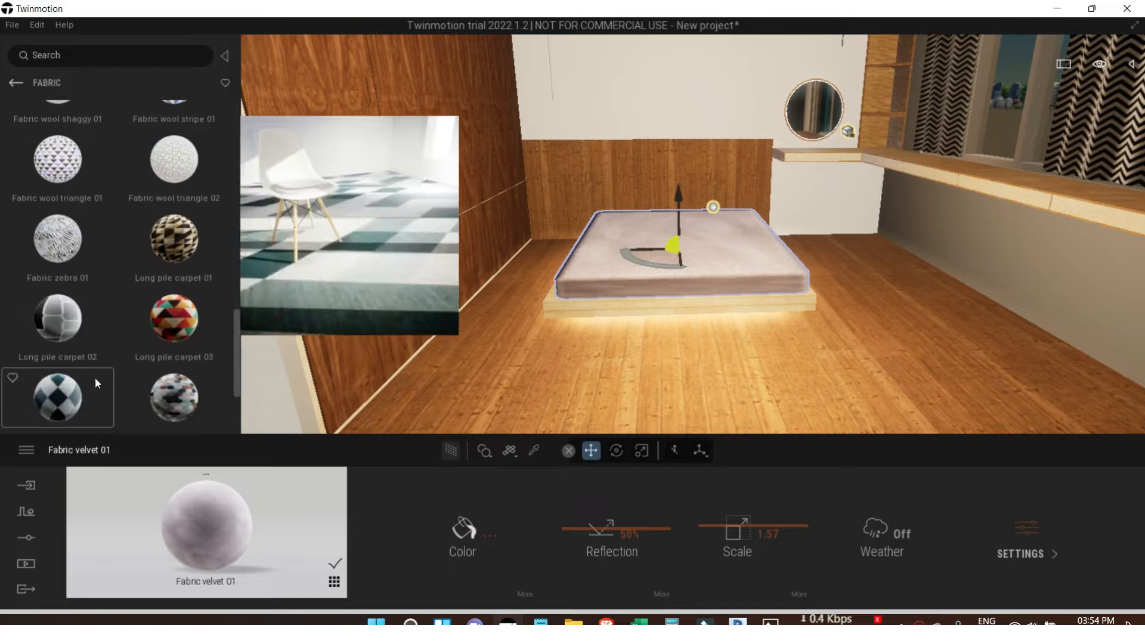
scroll(131, 298, "down", 1)
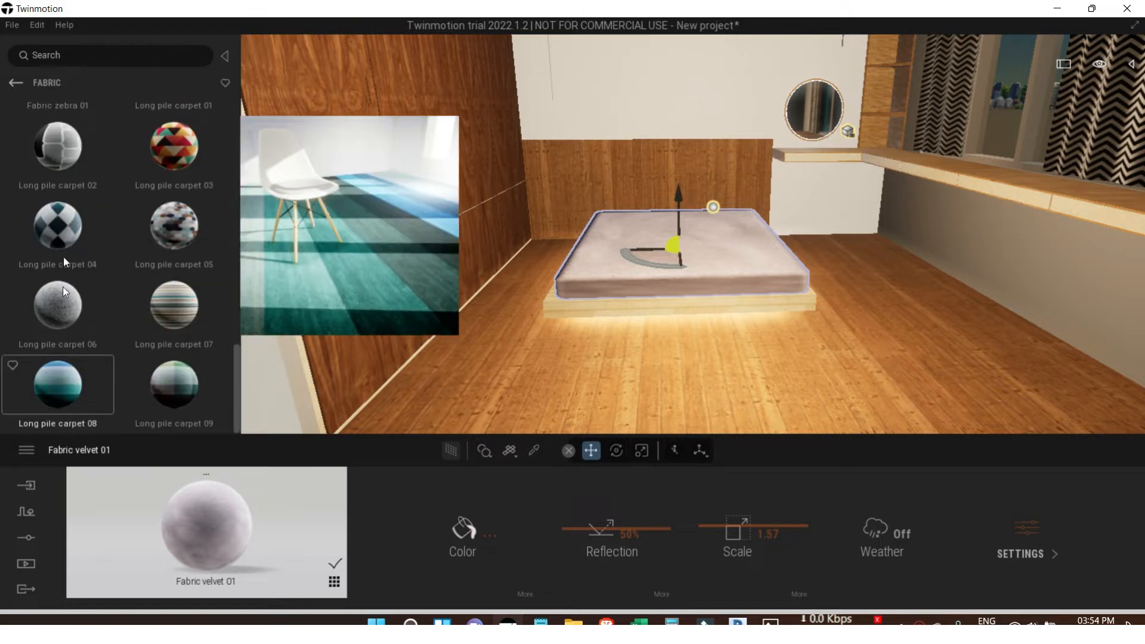
scroll(77, 235, "up", 3)
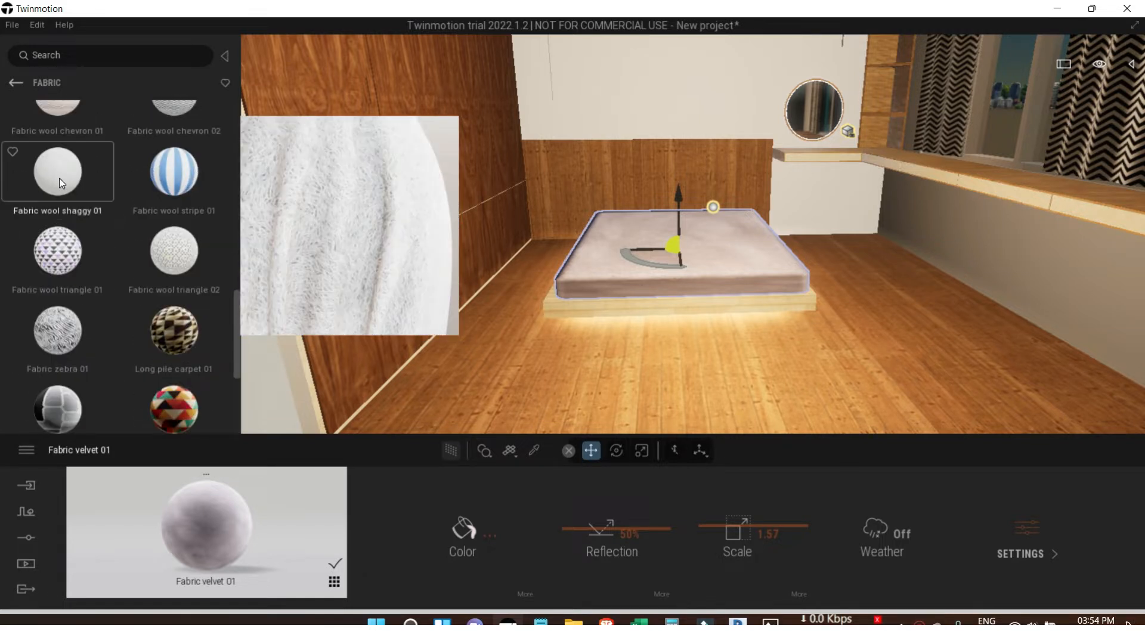
left_click_drag(500, 220, 614, 254)
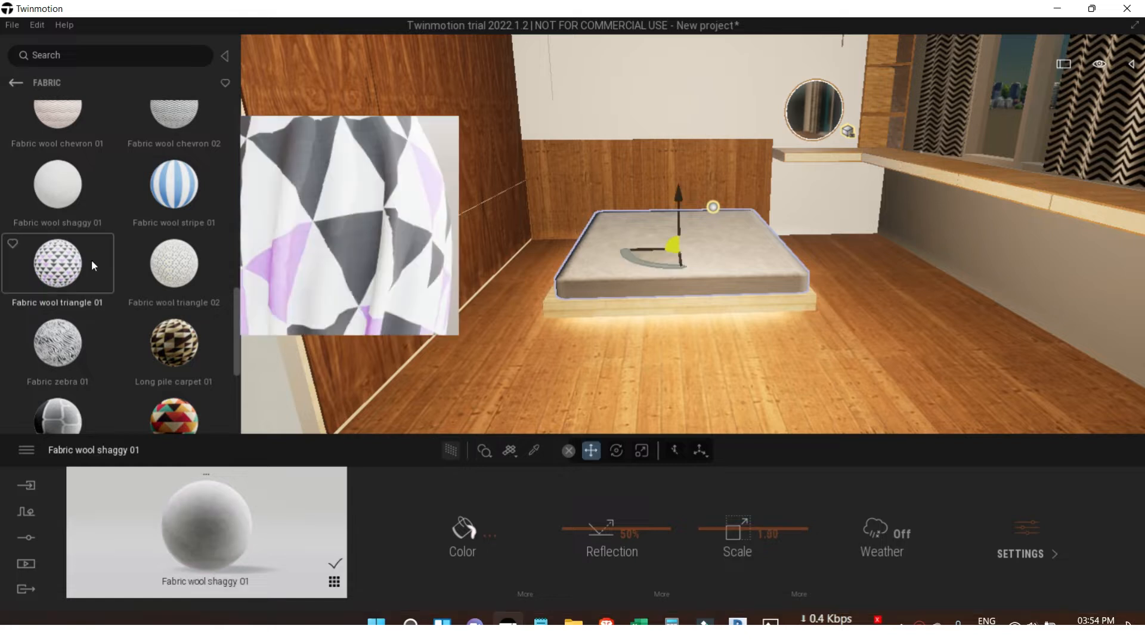
Apply the Fabric wool base 01 material to the mattress.
scroll(42, 168, "up", 1)
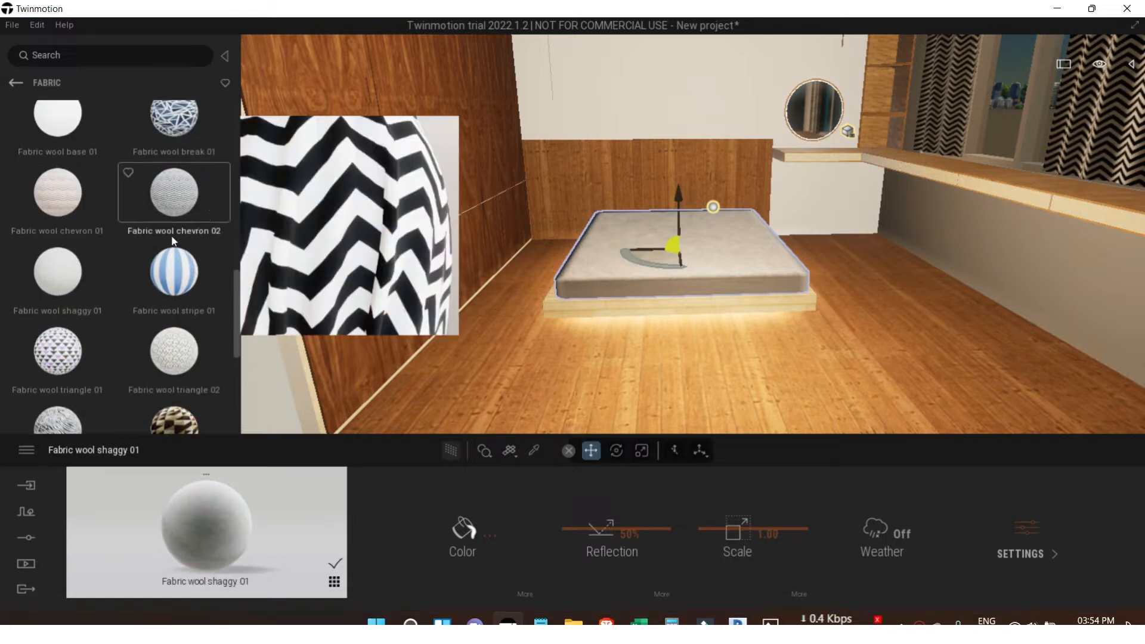
scroll(211, 208, "up", 1)
left_click_drag(54, 179, 652, 276)
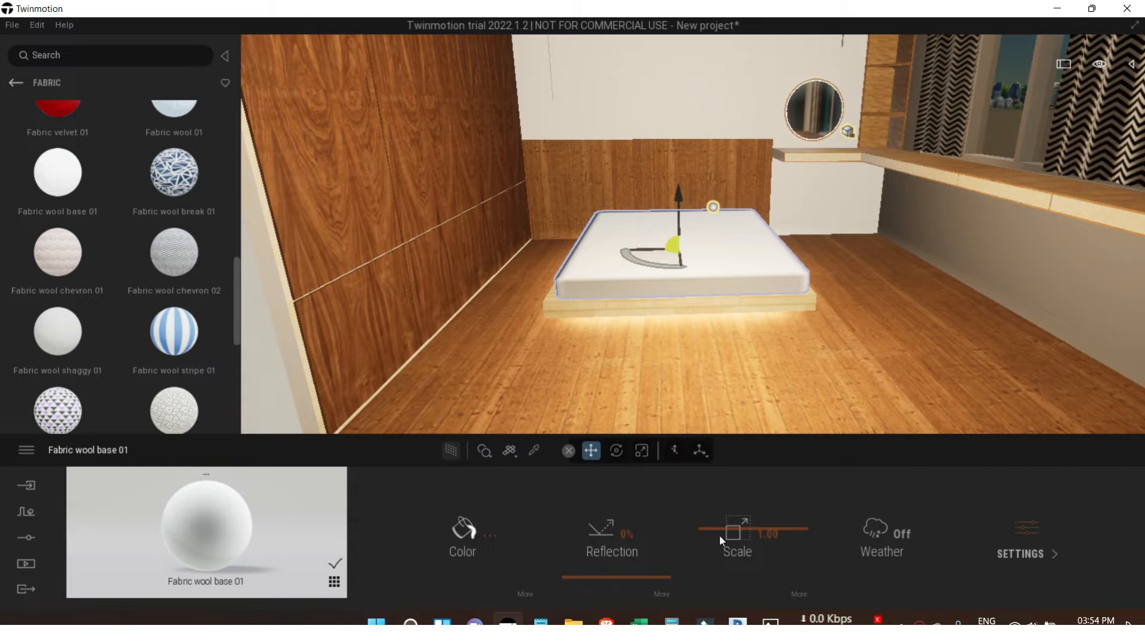
Adjust the mattress fabric's texture scale to 1.15, checking the weave up close and from above.
scroll(674, 335, "up", 5)
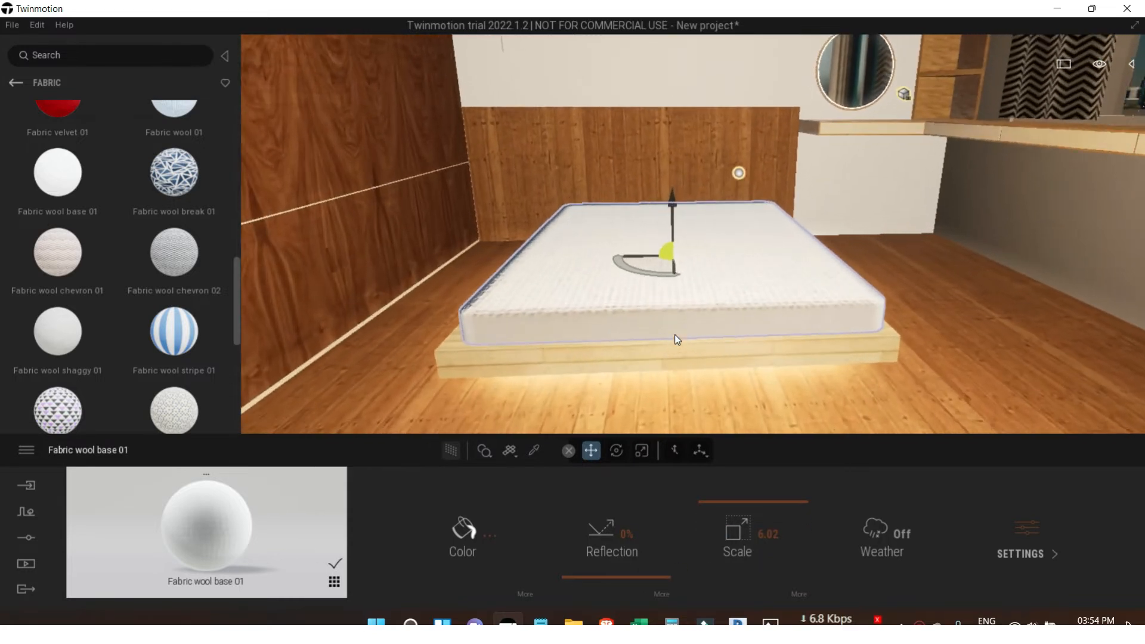
middle_click_drag(693, 314, 580, 381, "shift")
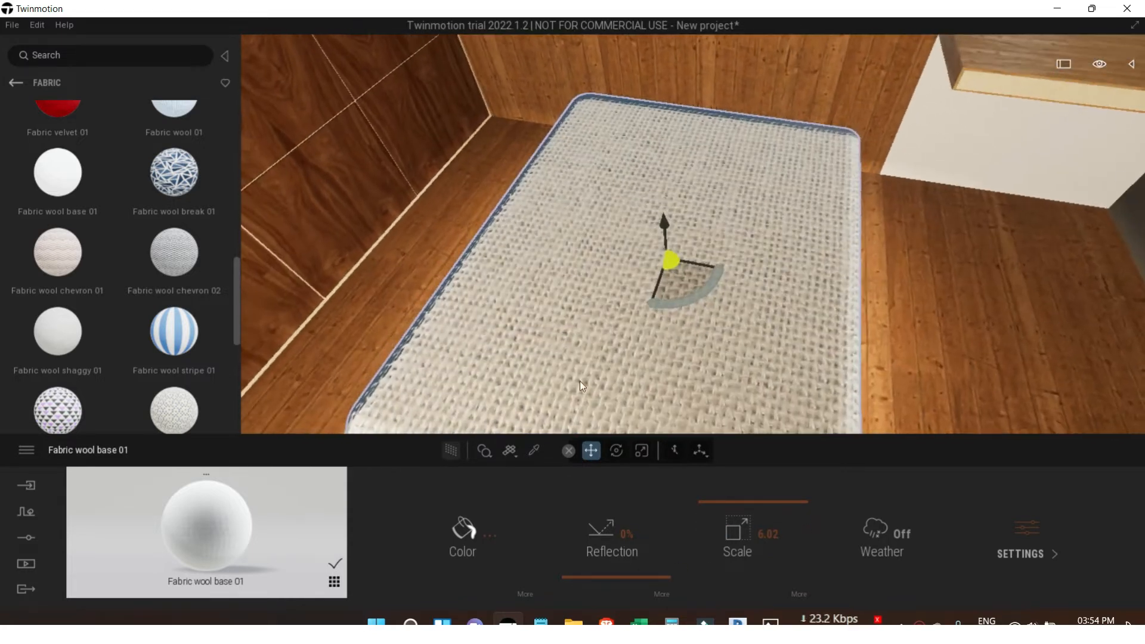
left_click_drag(714, 505, 708, 532)
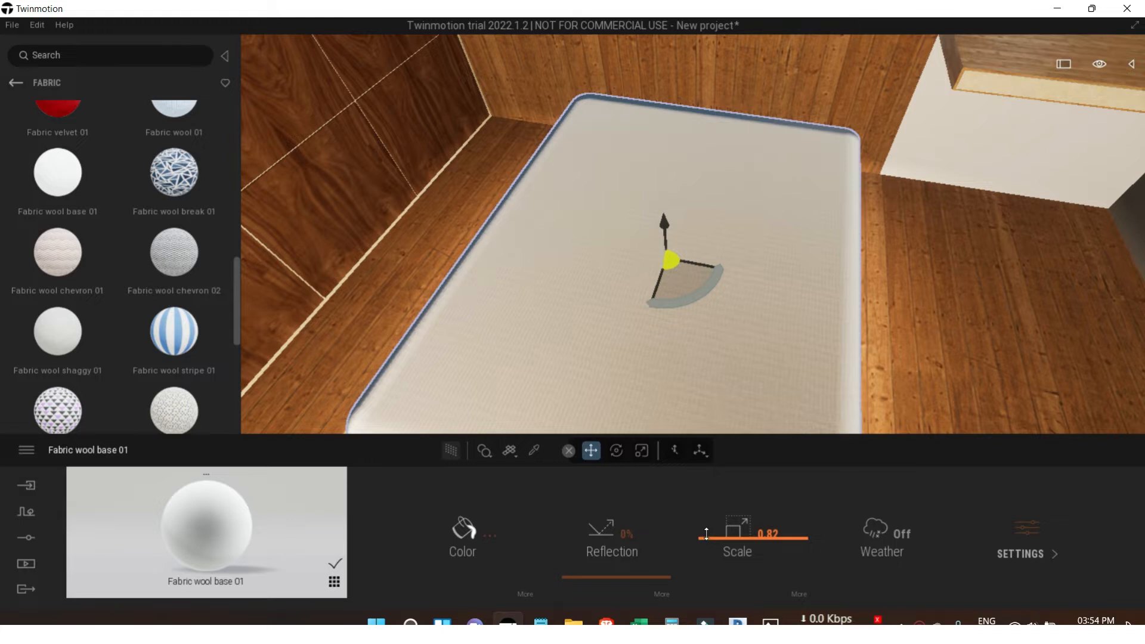
left_click_drag(700, 519, 715, 532)
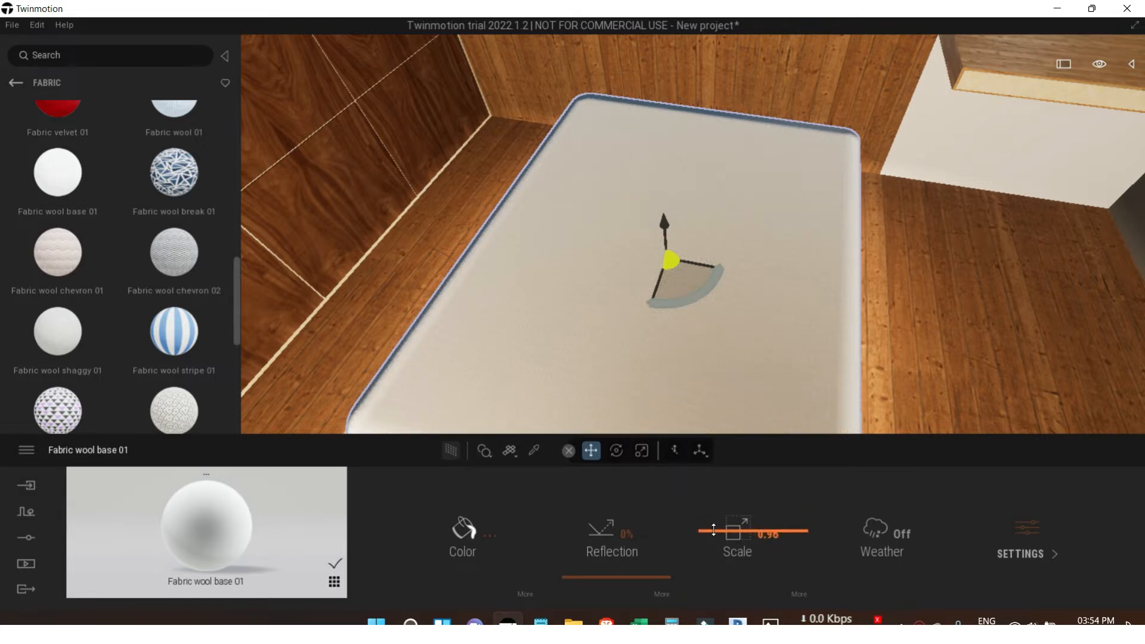
scroll(598, 350, "down", 4)
middle_click_drag(599, 350, 667, 325, "shift")
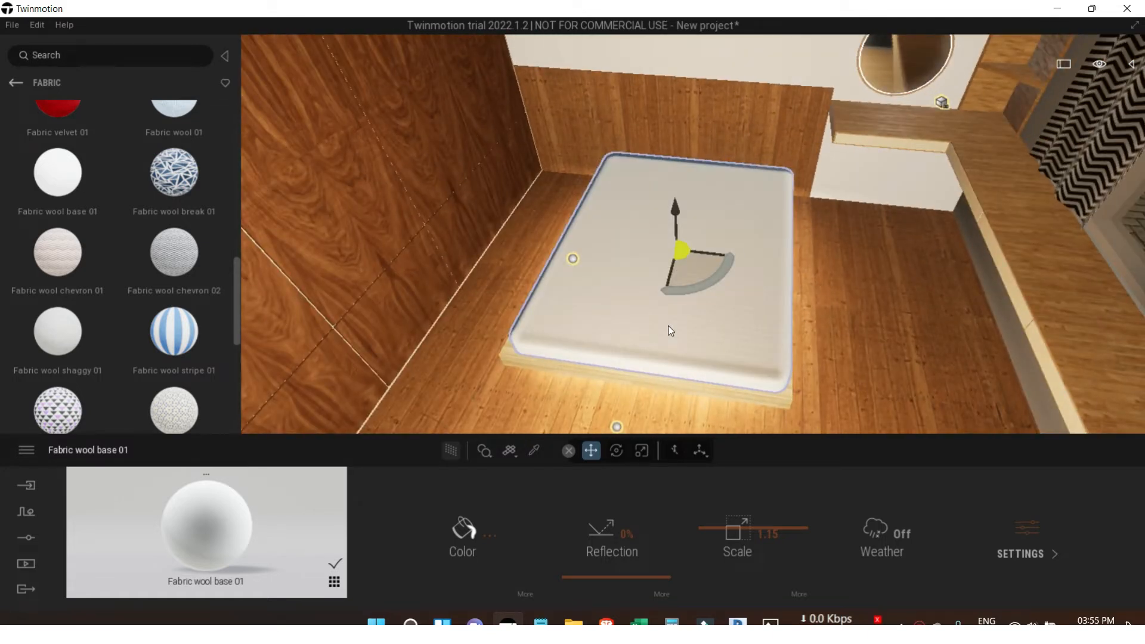
Pick the dark wood wardrobe front beside the bed in the room view.
scroll(667, 325, "down", 5)
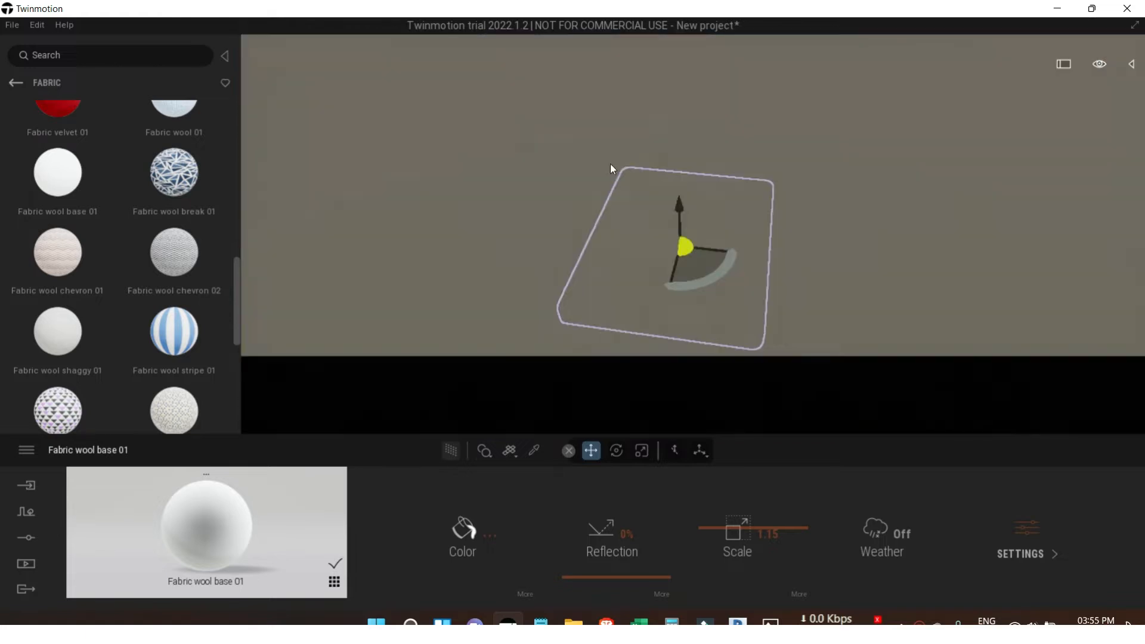
middle_click_drag(637, 203, 460, 137, "shift")
scroll(500, 113, "up", 1)
left_click(405, 136)
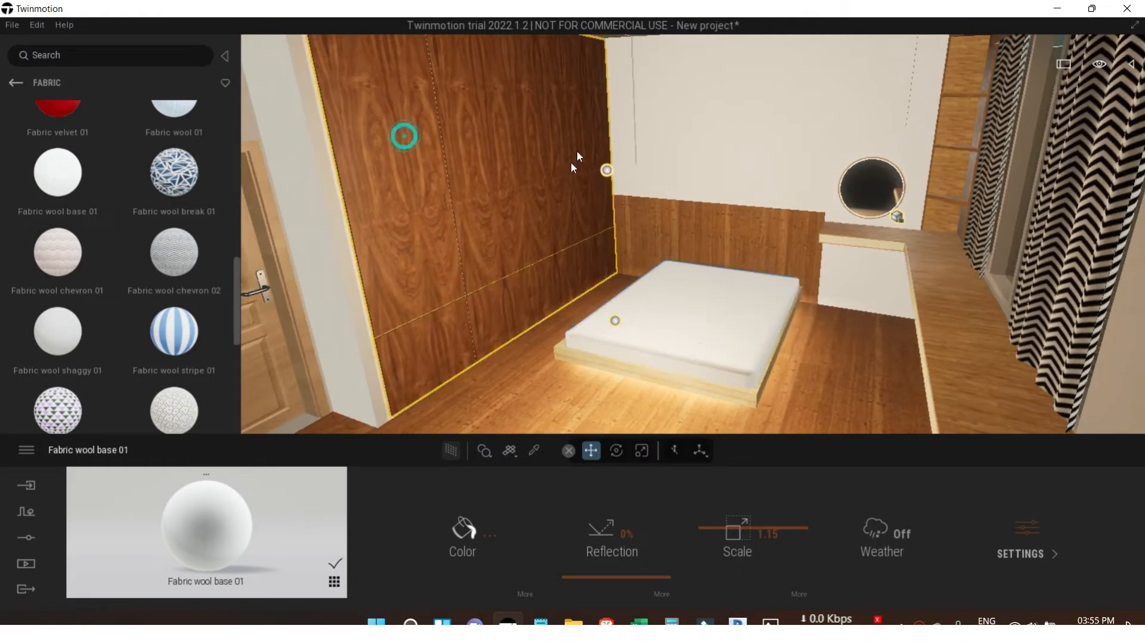
Switch to Revit and temporarily isolate the wardrobe doors' generic model in the 3D view.
left_click(738, 622)
scroll(594, 370, "down", 2)
middle_click_drag(647, 360, 602, 321)
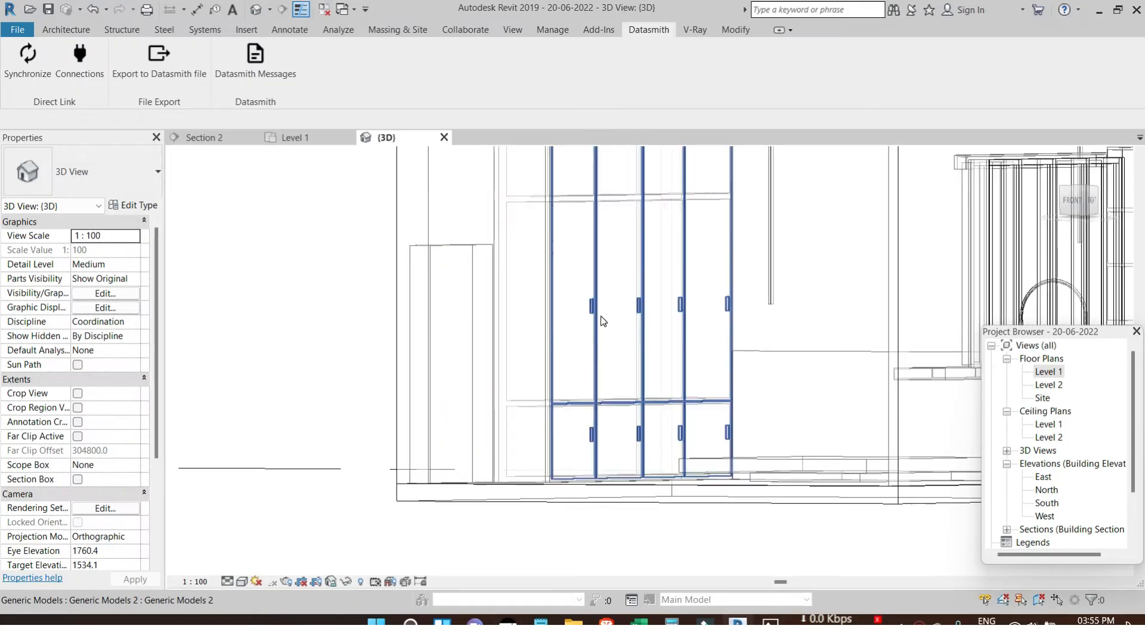
left_click(588, 307)
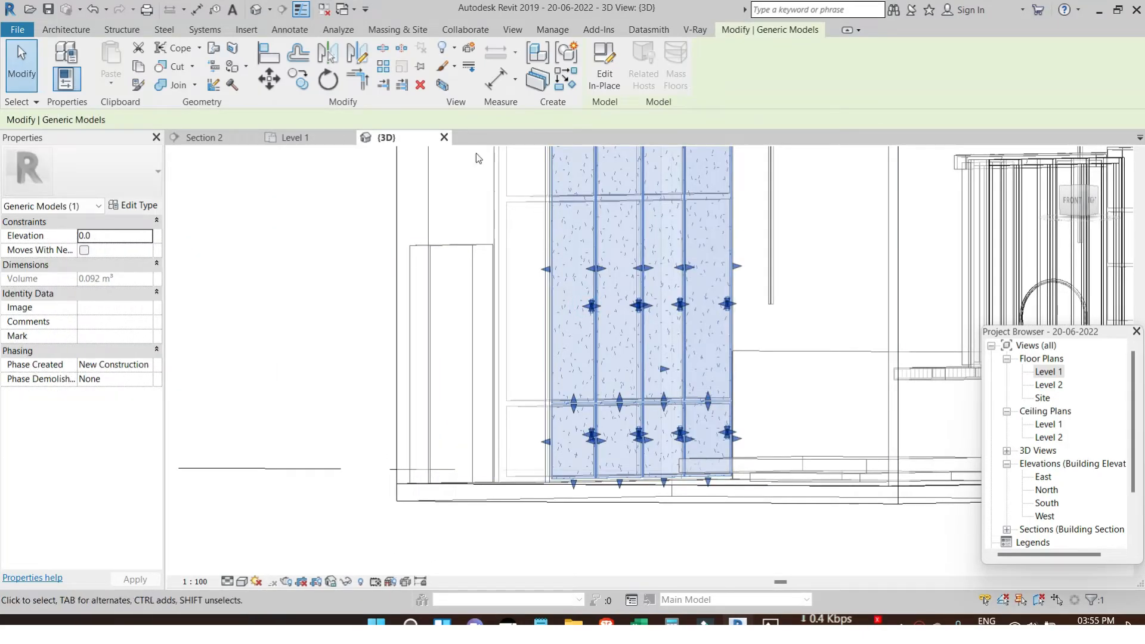
left_click(351, 582)
left_click(403, 531)
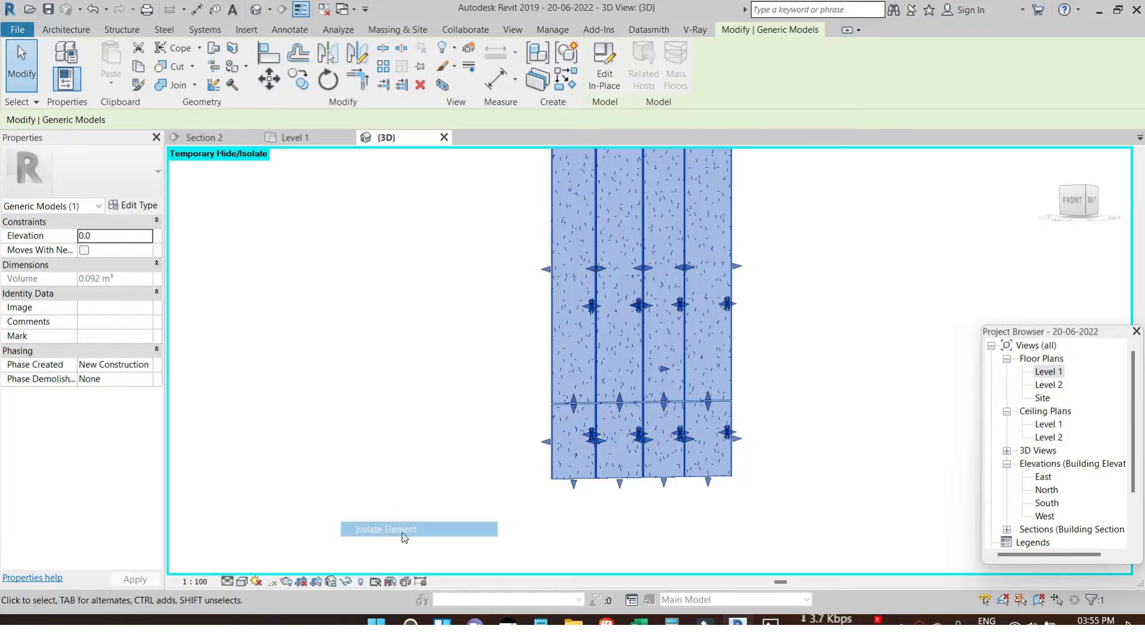
Open the isolated wardrobe door model for in-place editing.
left_click(765, 315)
left_click(647, 310)
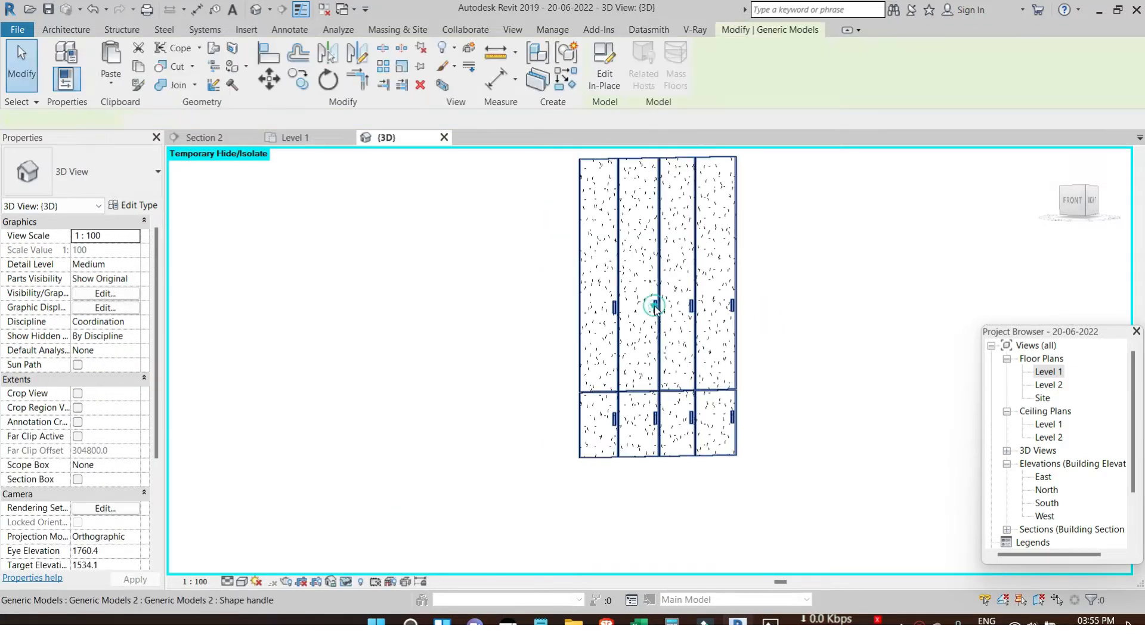
left_click(616, 84)
Inspect the wardrobe's door extrusion and the void extrusion at the first door's handle, and clear the selection.
left_click(611, 302)
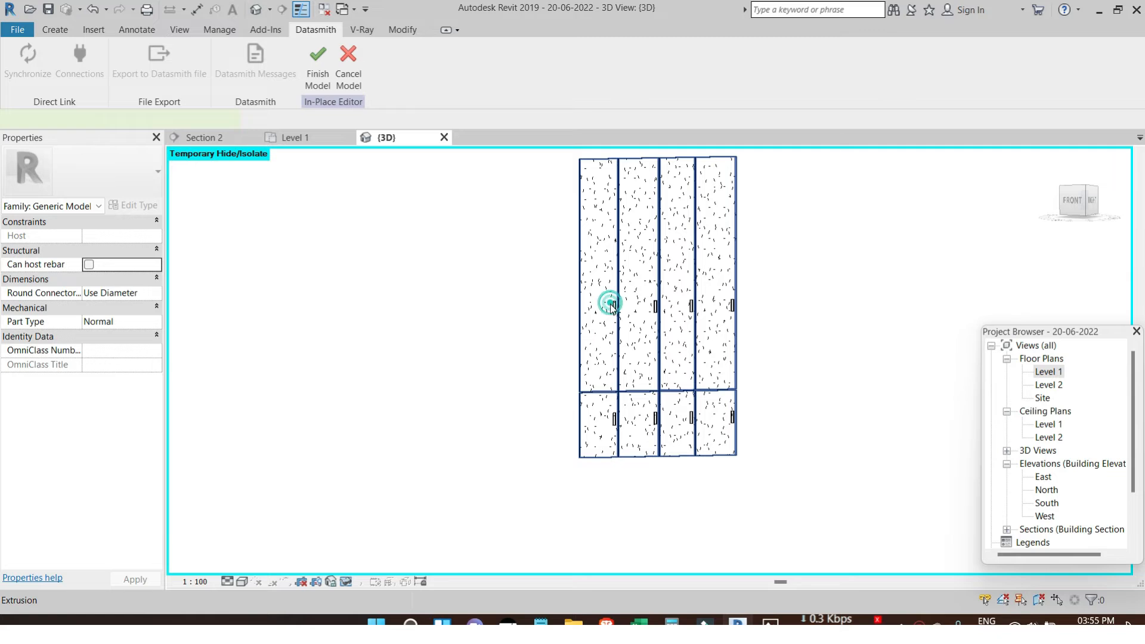
left_click(503, 301)
left_click(618, 311)
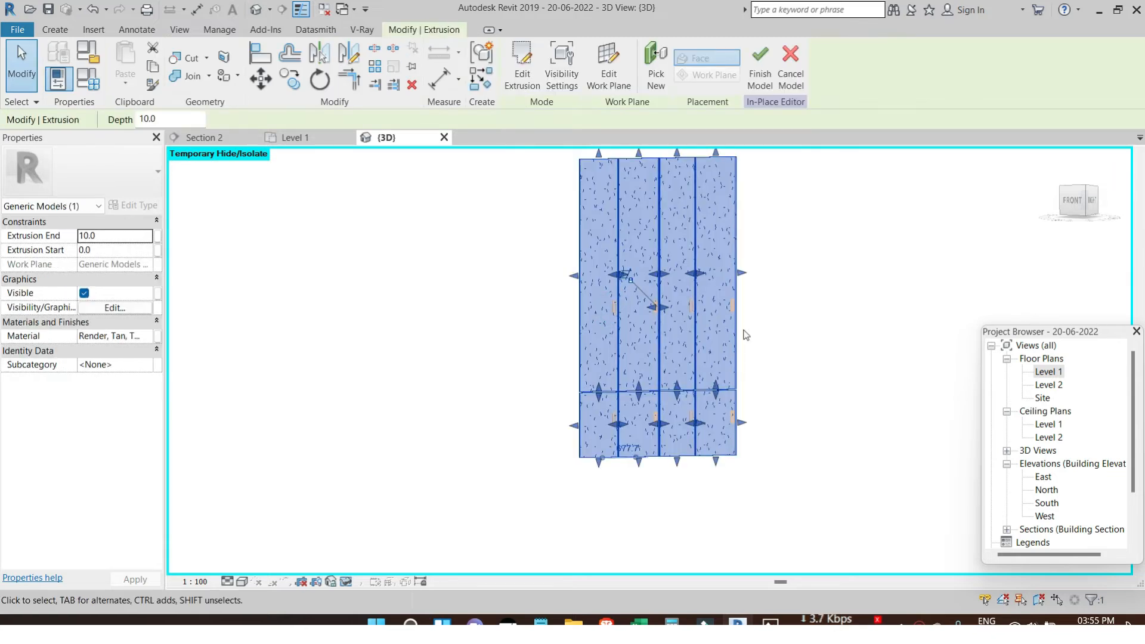
scroll(675, 334, "up", 2)
scroll(569, 308, "up", 4)
scroll(569, 309, "up", 1)
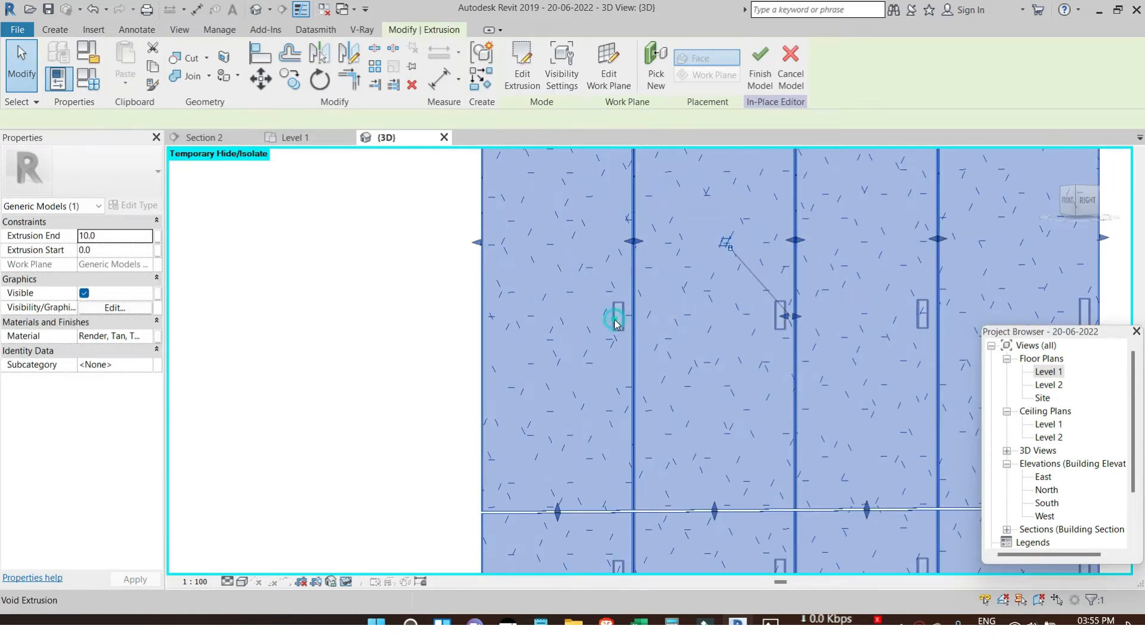
left_click(615, 322)
key("Escape")
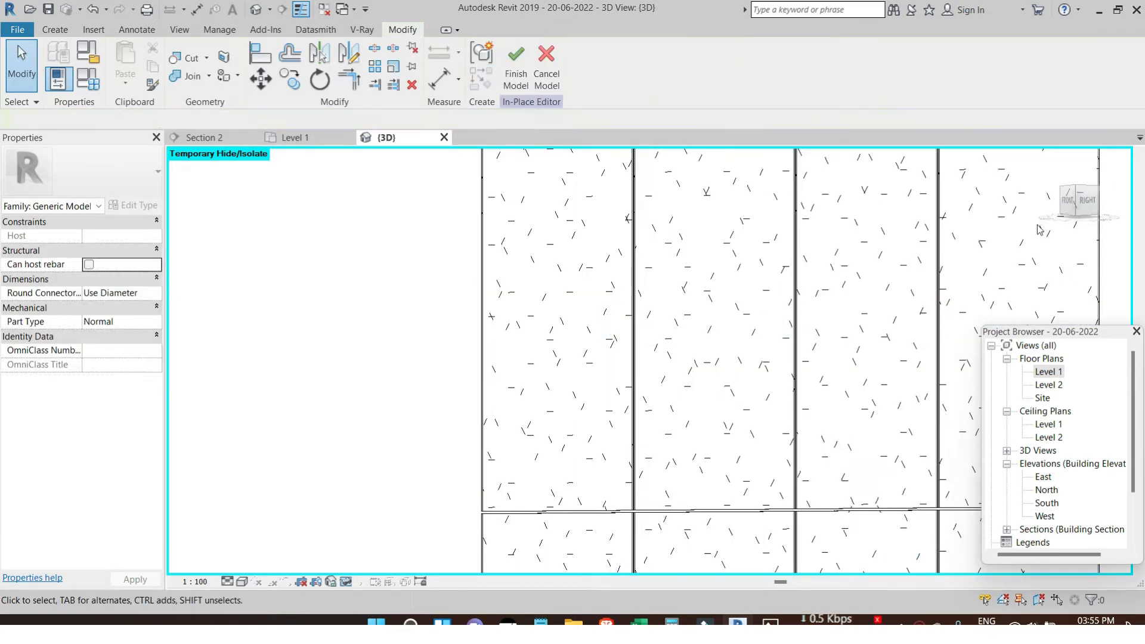
Start a solid extrusion with the front face of the wardrobe doors picked as its work plane.
left_click(1085, 201)
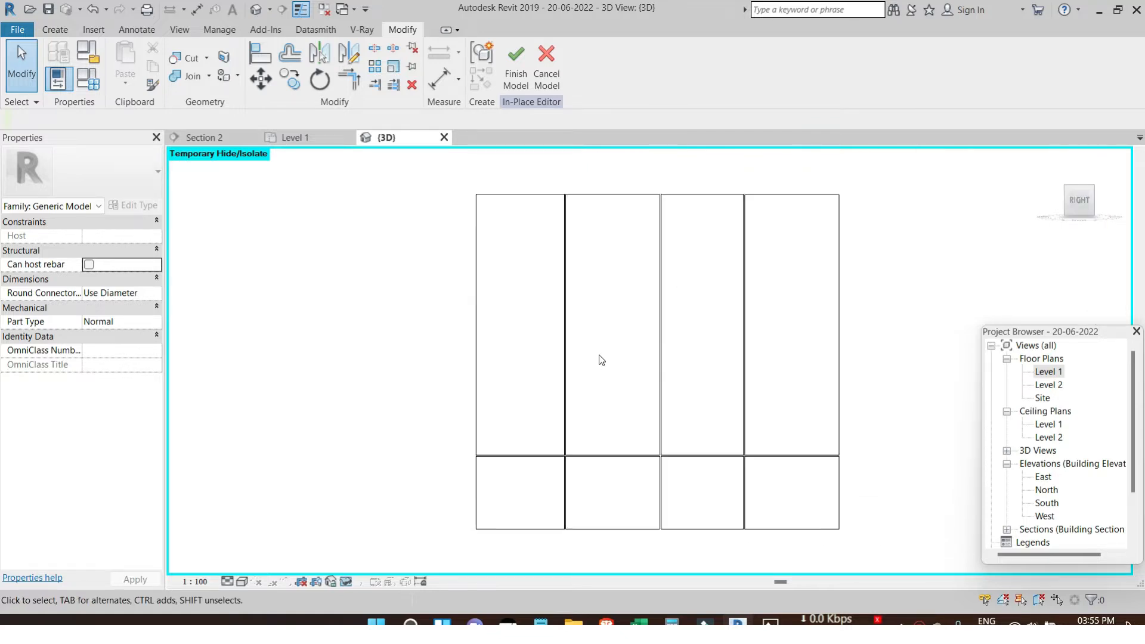
left_click(55, 29)
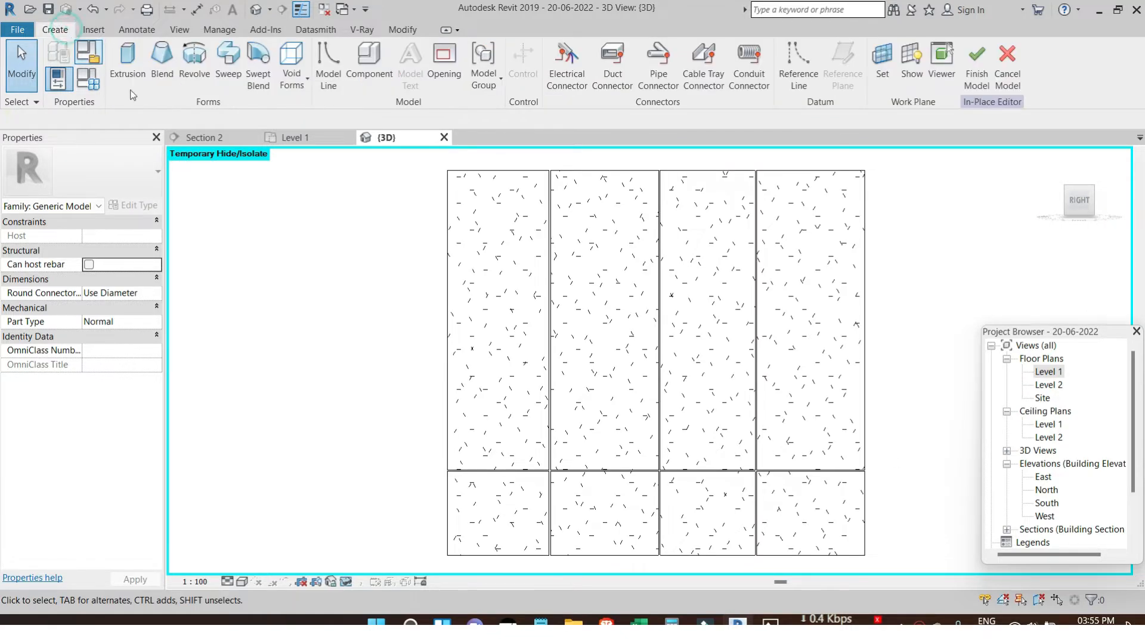
left_click(144, 77)
left_click(647, 63)
left_click(536, 398)
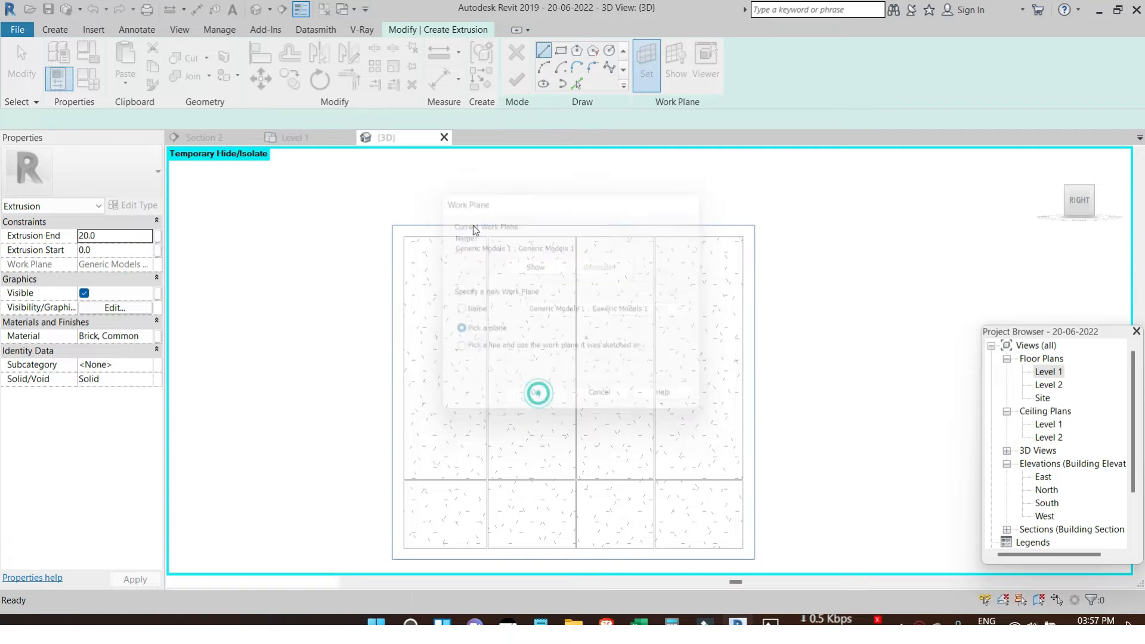
middle_click_drag(358, 251, 332, 301, "shift")
scroll(396, 310, "up", 5)
left_click(415, 253)
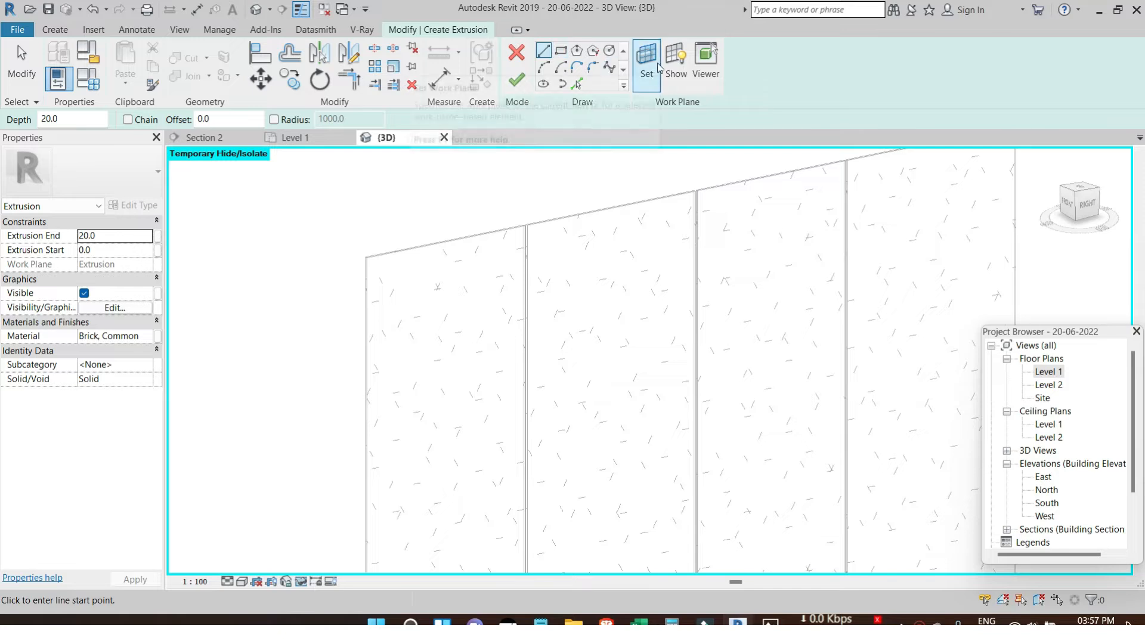
Sketch an upright handle rectangle about 20 by 200 near the inner edge of the first lower door.
left_click(565, 50)
scroll(709, 411, "down", 2)
mouse_move(698, 465)
middle_mouse_down()
mouse_move(674, 366)
mouse_move(609, 232)
middle_mouse_up()
middle_click_drag(590, 426, 567, 357)
left_click(1096, 206)
scroll(570, 442, "up", 2)
middle_click_drag(570, 442, 629, 193)
scroll(560, 343, "up", 3)
middle_click_drag(539, 210, 518, 365)
left_click(524, 314)
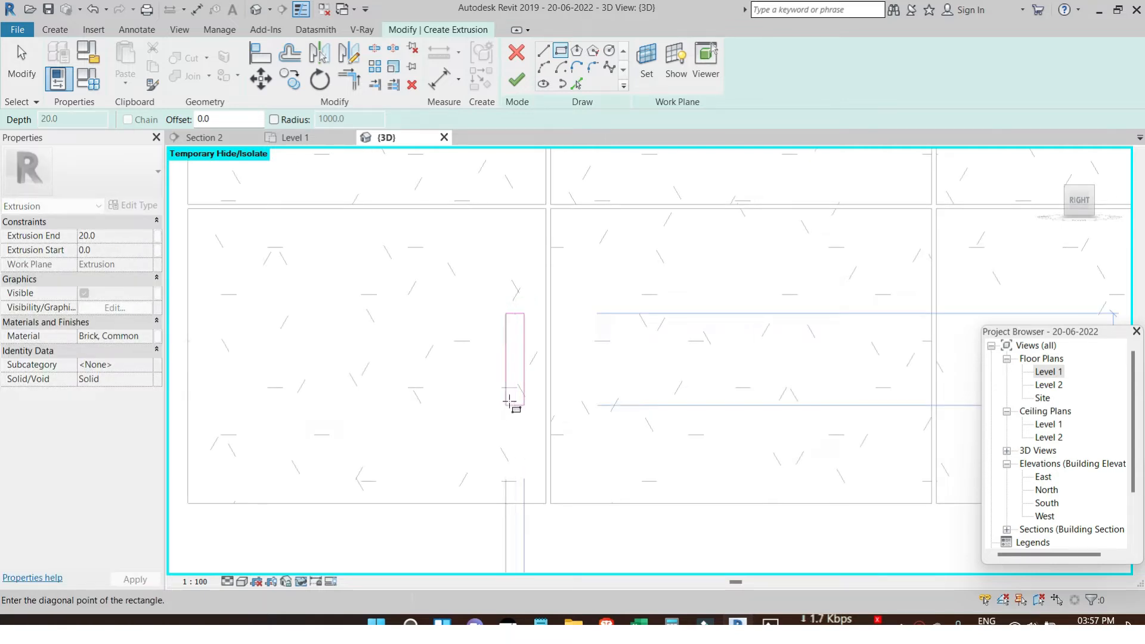
left_click(512, 403)
scroll(504, 375, "up", 1)
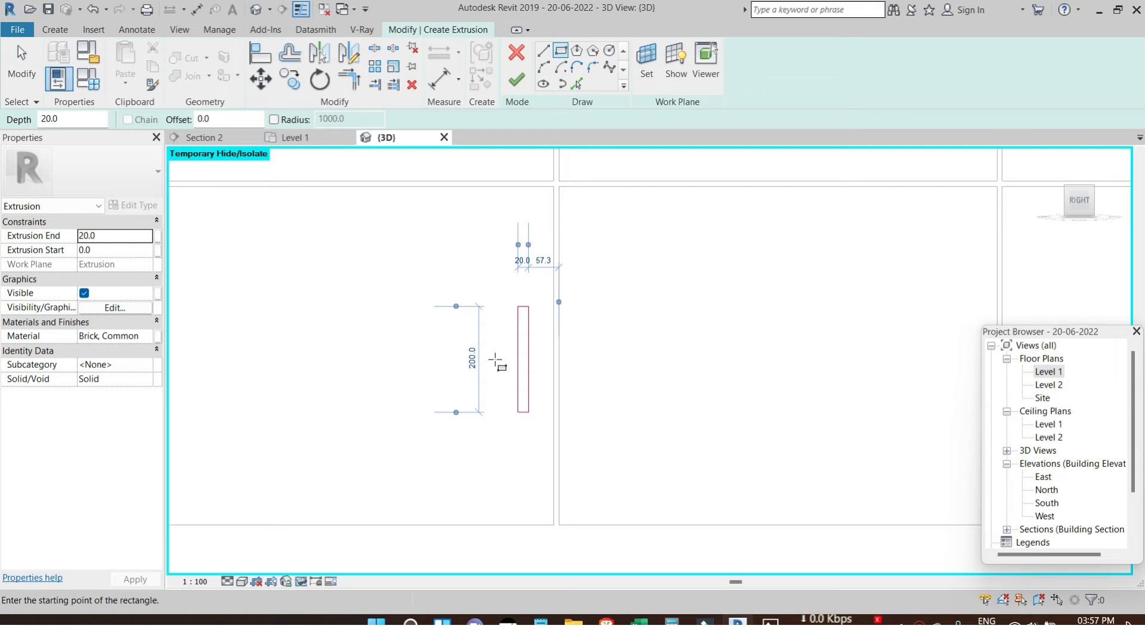
key("Escape")
key("Escape")
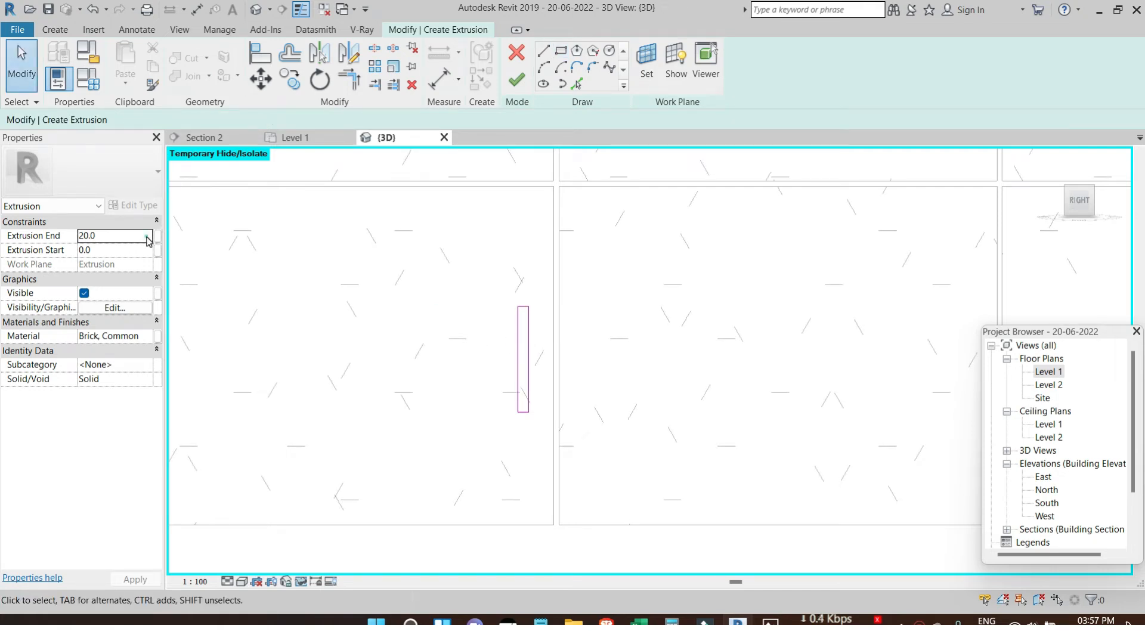
Set the handle's extrusion end to 25 and finish the extrusion.
left_click(146, 237)
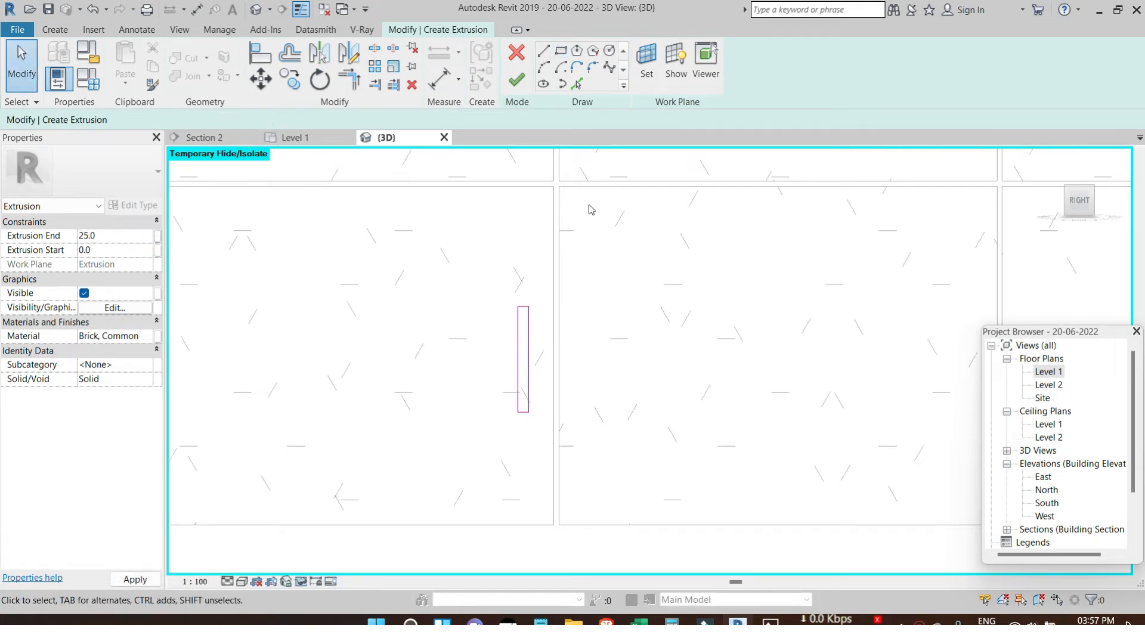
left_click(516, 80)
middle_click_drag(501, 395, 577, 434, "shift")
key("Escape")
scroll(610, 301, "up", 5)
Start a rectangular void extrusion in the front view with the handle's side face picked as its work plane.
left_click(493, 310)
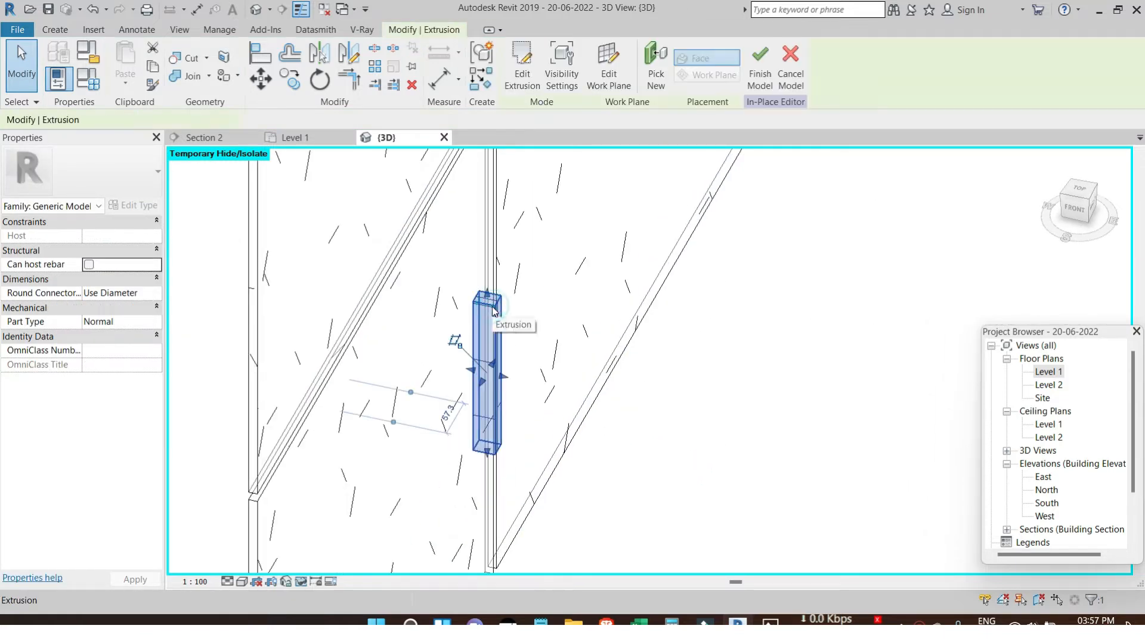
left_click(1094, 209)
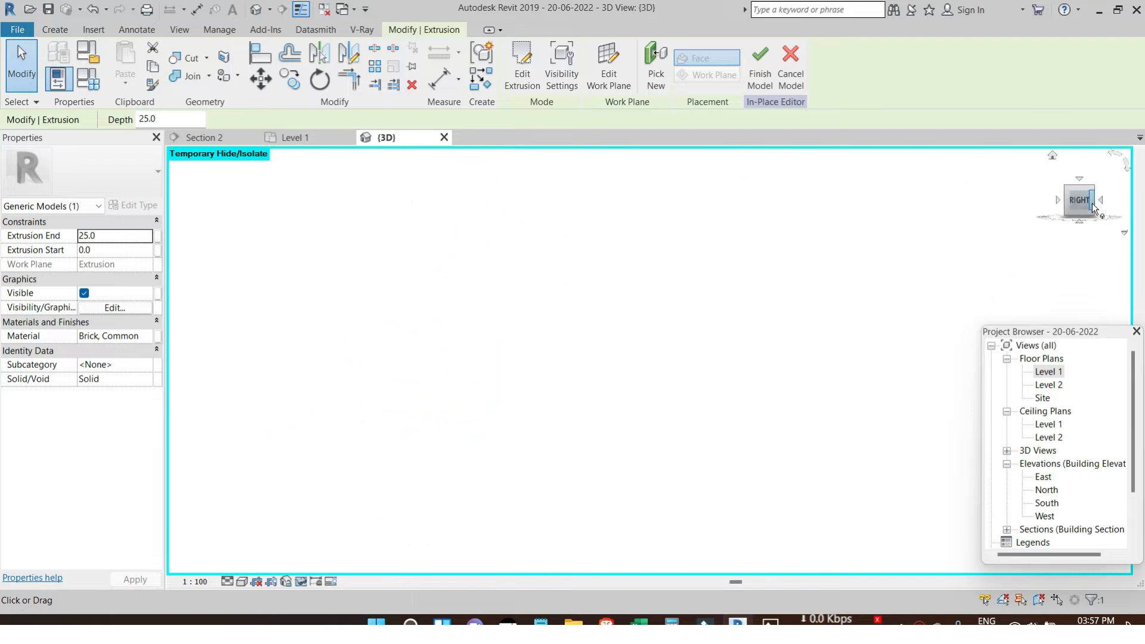
middle_click_drag(677, 355, 1104, 322, "shift")
left_click(1077, 206)
middle_click_drag(854, 335, 745, 303)
left_click(56, 29)
left_click(289, 73)
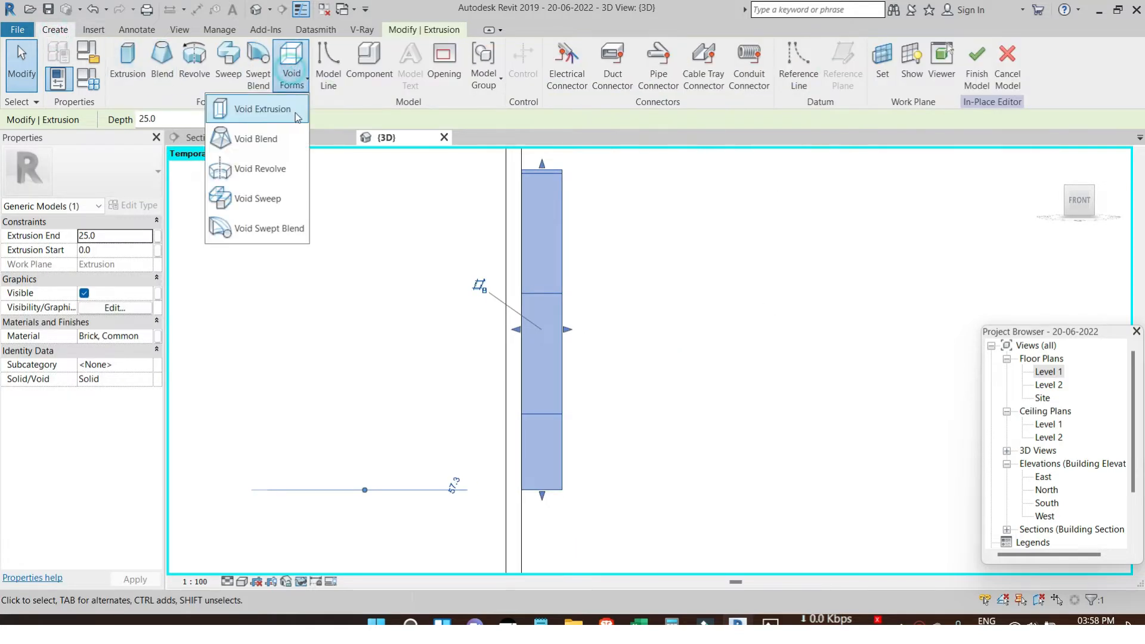
left_click(334, 109)
left_click(560, 50)
scroll(524, 199, "down", 1)
left_click(650, 57)
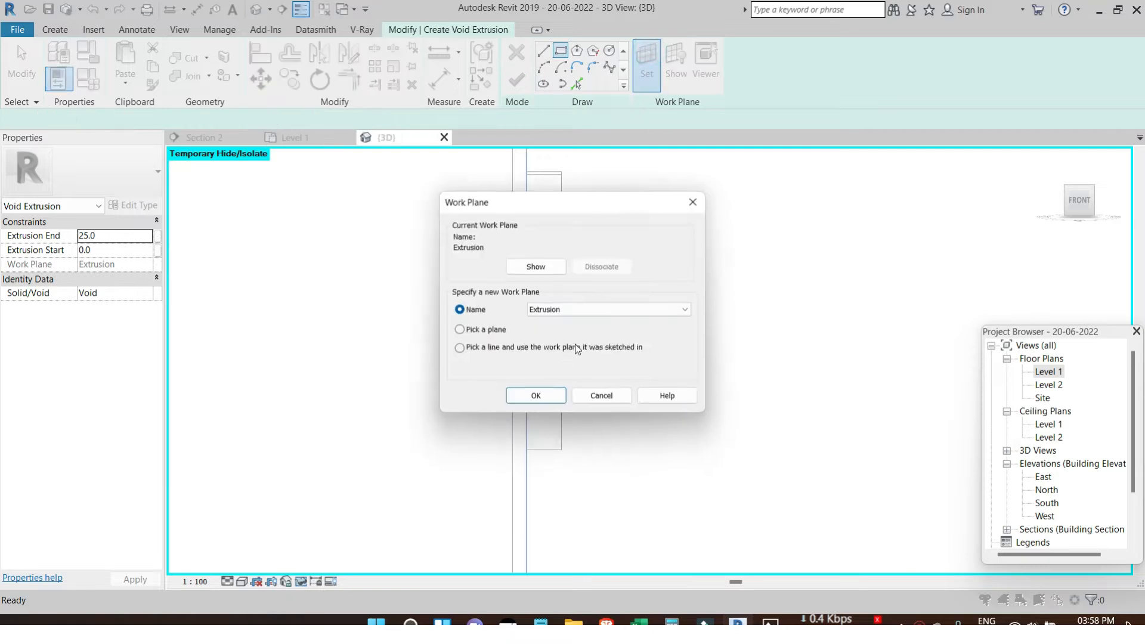
left_click(524, 397)
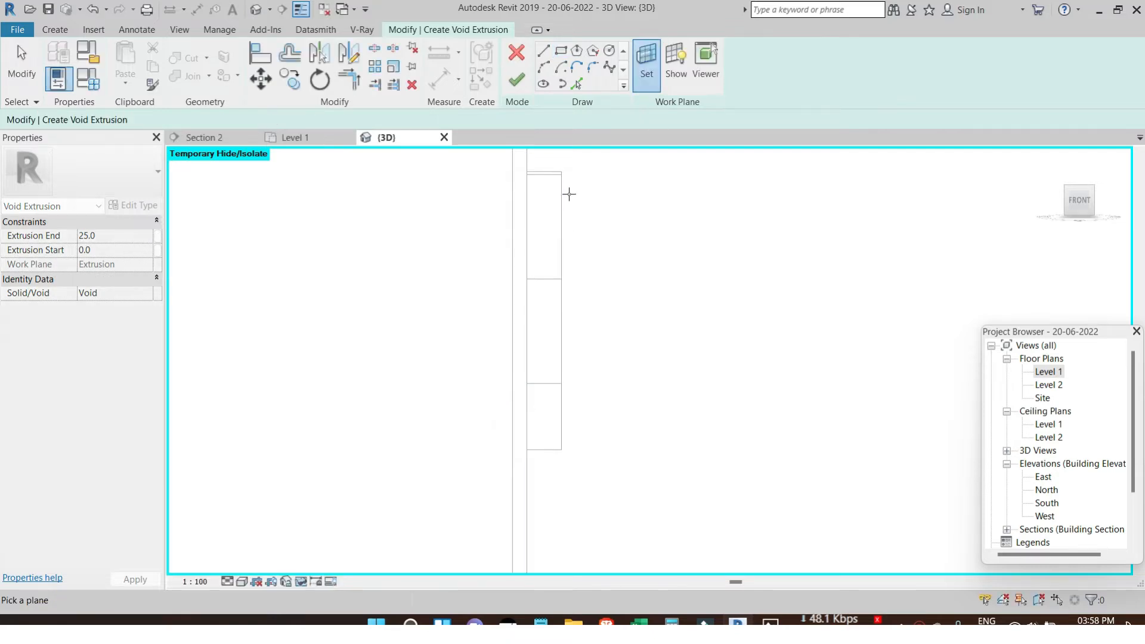
left_click(552, 178)
Sketch a void rectangle about 20 by 160 against the door face, centred along the handle's height.
scroll(621, 276, "down", 4)
left_click(511, 205)
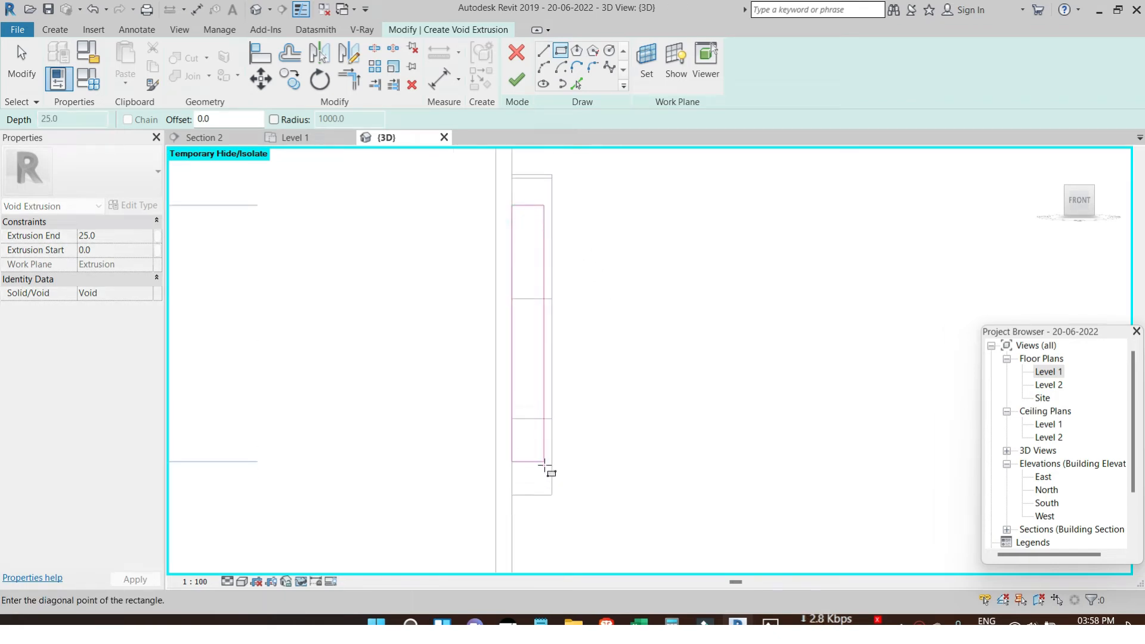
left_click(544, 462)
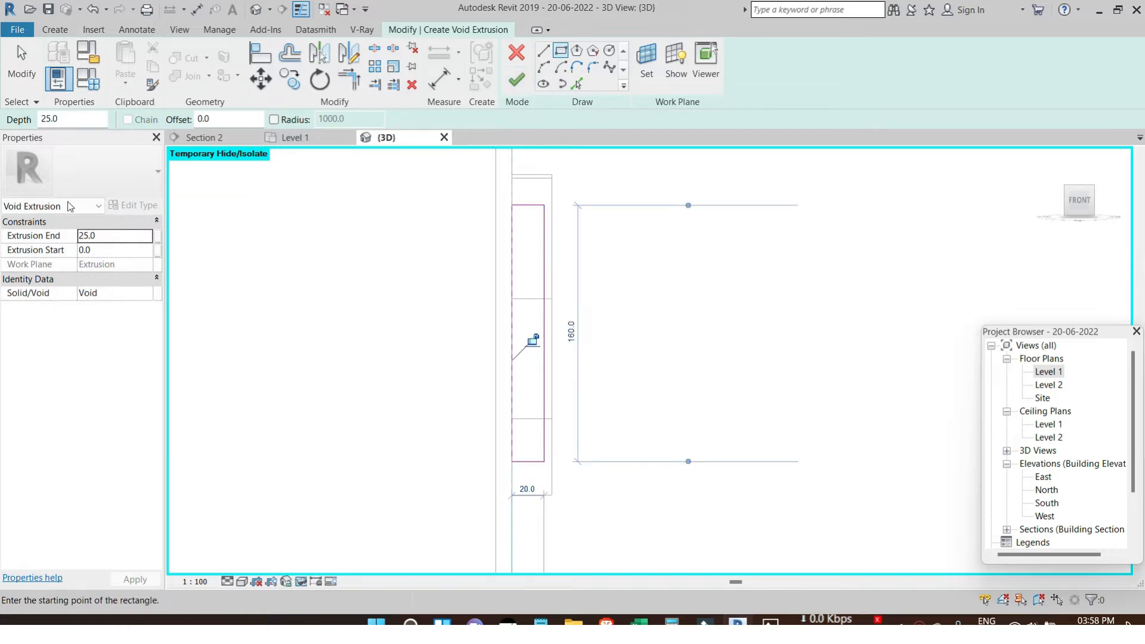
Set the void's extrusion start to -20, finish it to hollow the handle, and check the cut in 3D.
left_click(122, 246)
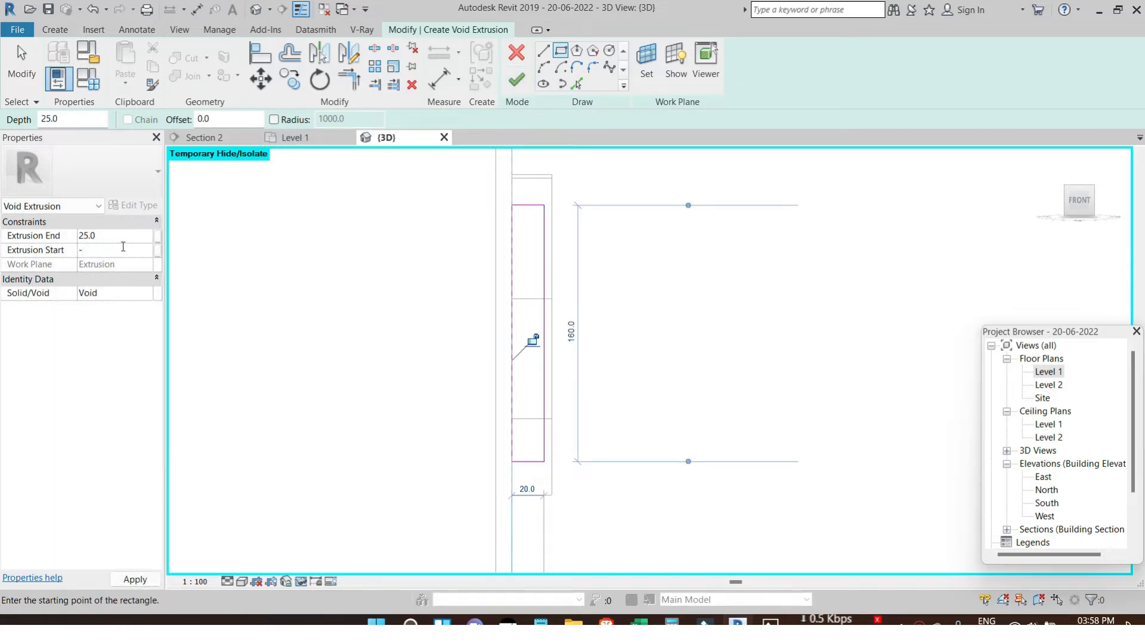
left_click(127, 232)
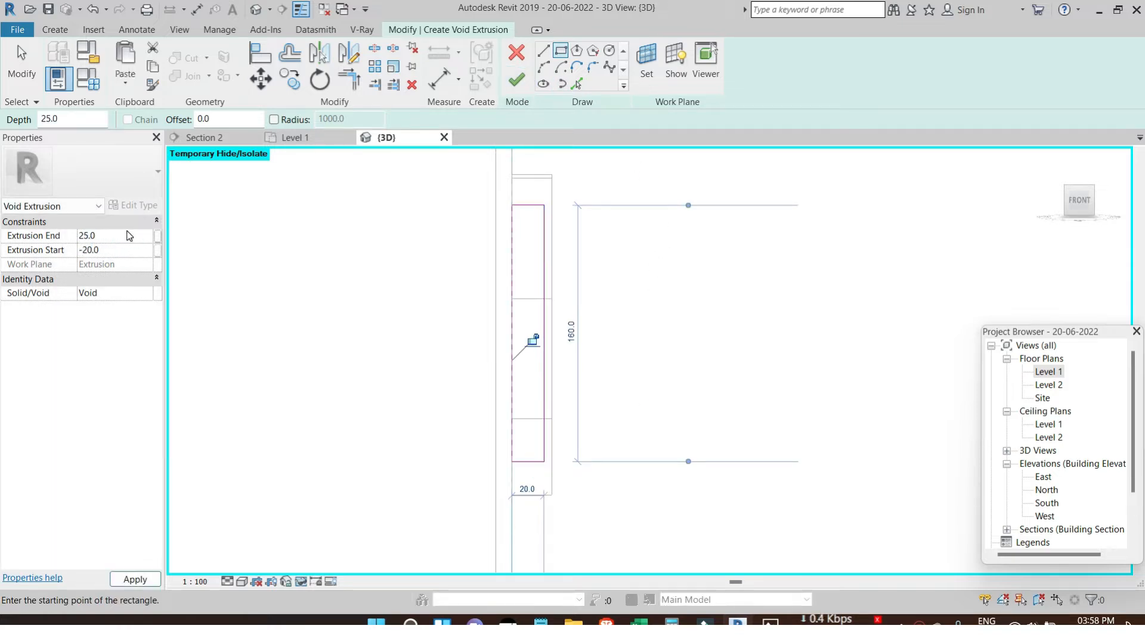
left_click(516, 80)
middle_click_drag(772, 355, 683, 397, "shift")
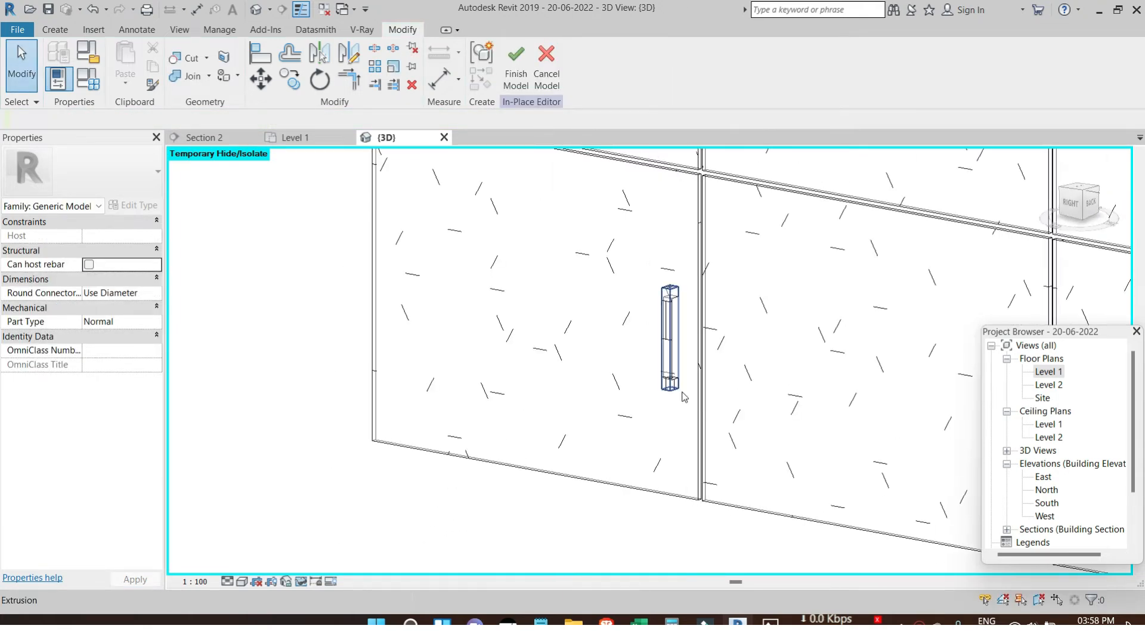
scroll(684, 398, "down", 2)
left_click(671, 352)
left_click(400, 289)
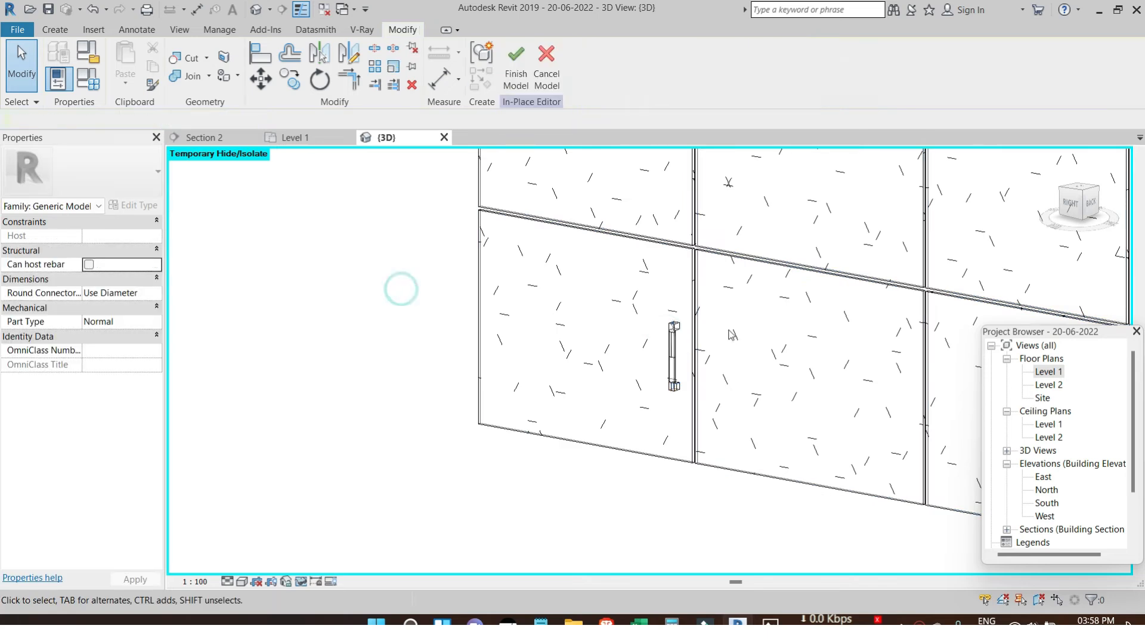
Assign the Analytical Wall Surface material to the handle extrusion.
left_click(673, 356)
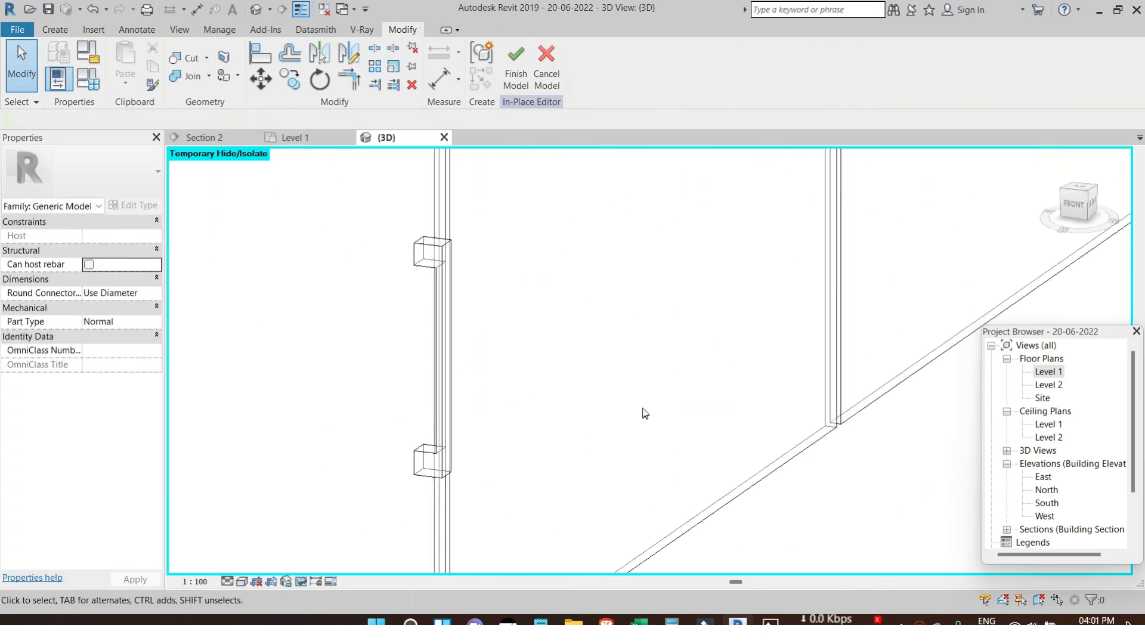
scroll(643, 412, "up", 1)
left_click(401, 352)
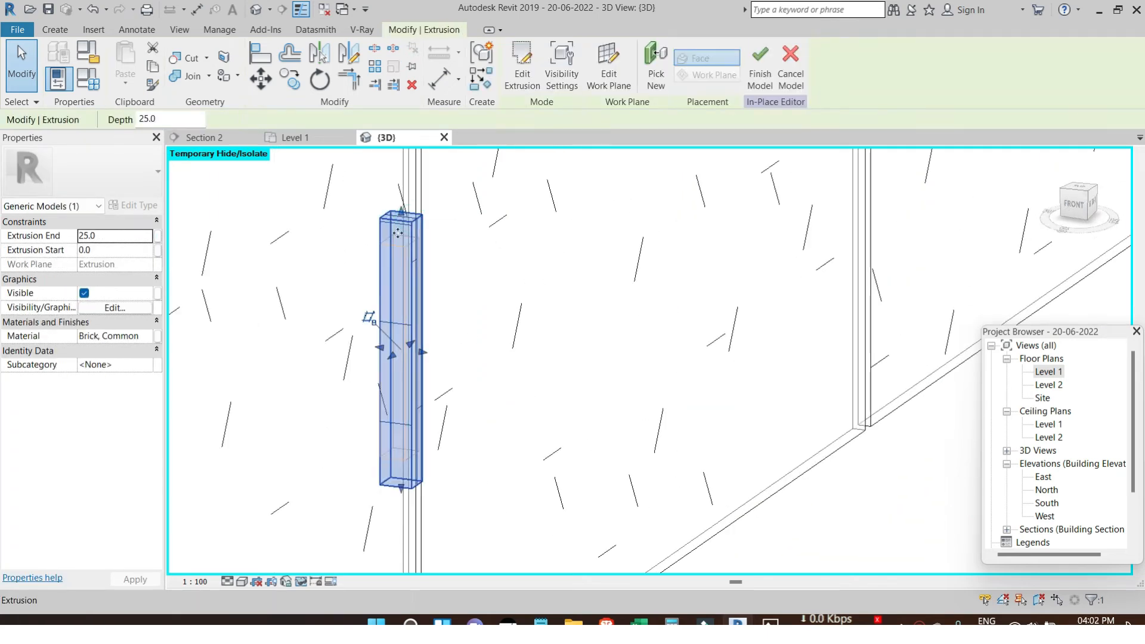
left_click(151, 337)
left_click(147, 337)
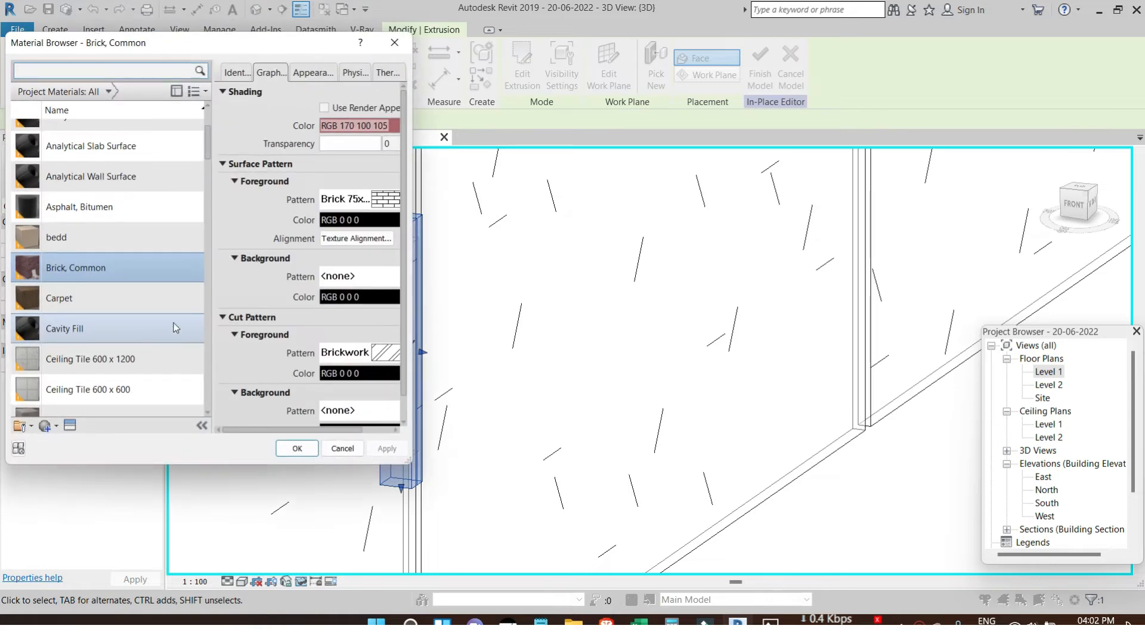
left_click(128, 186)
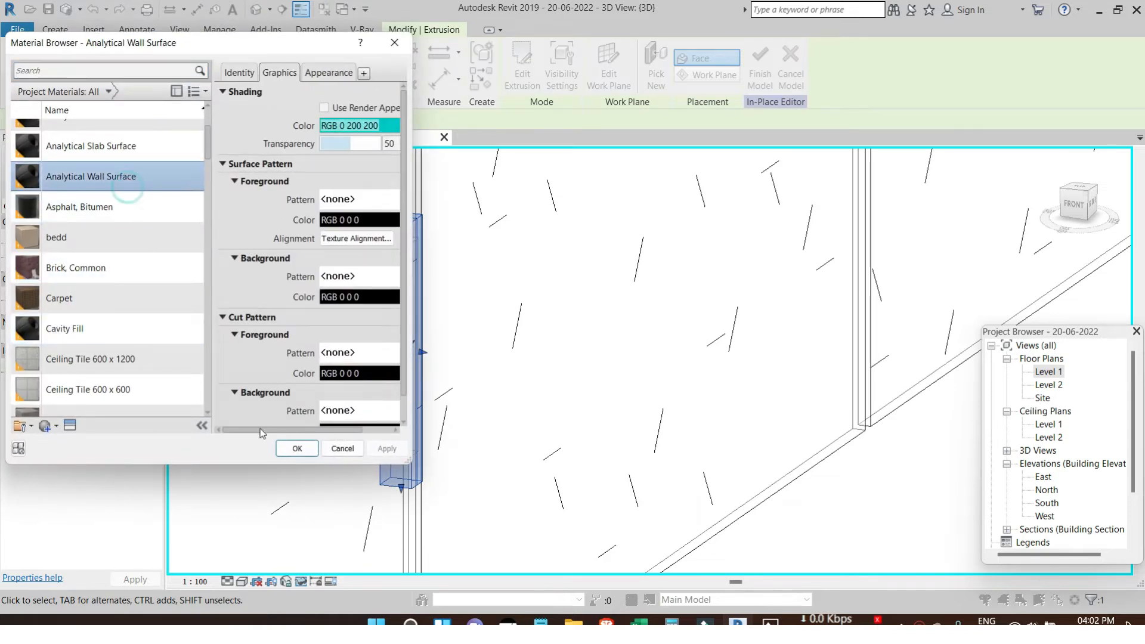
left_click(297, 448)
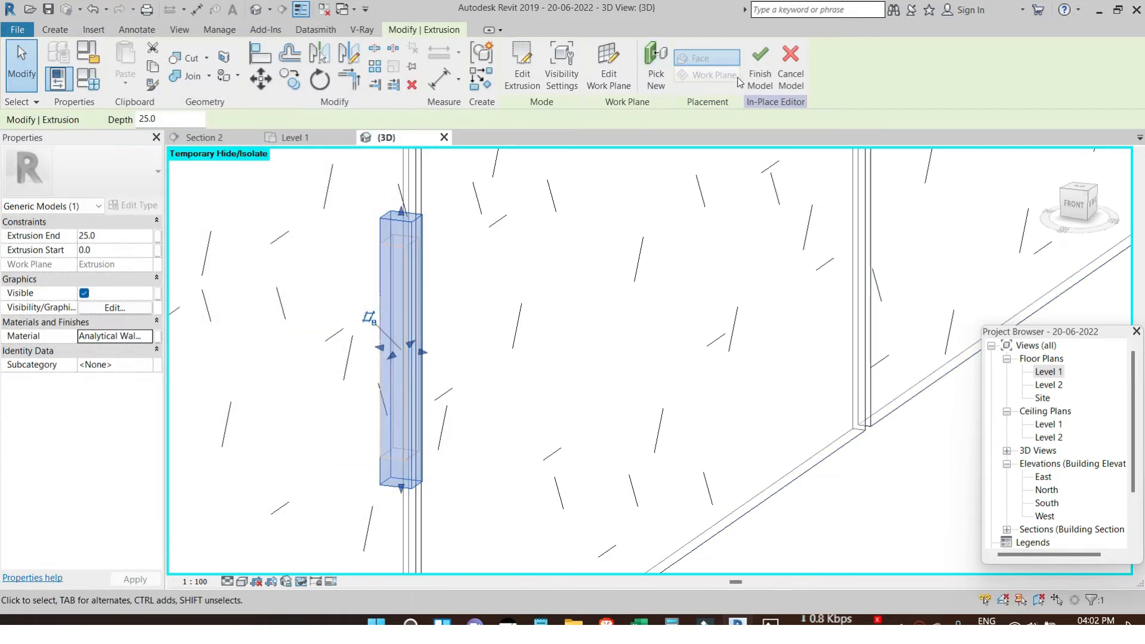
Finish the in-place wardrobe door model and check the new handle on the first lower door.
left_click(759, 78)
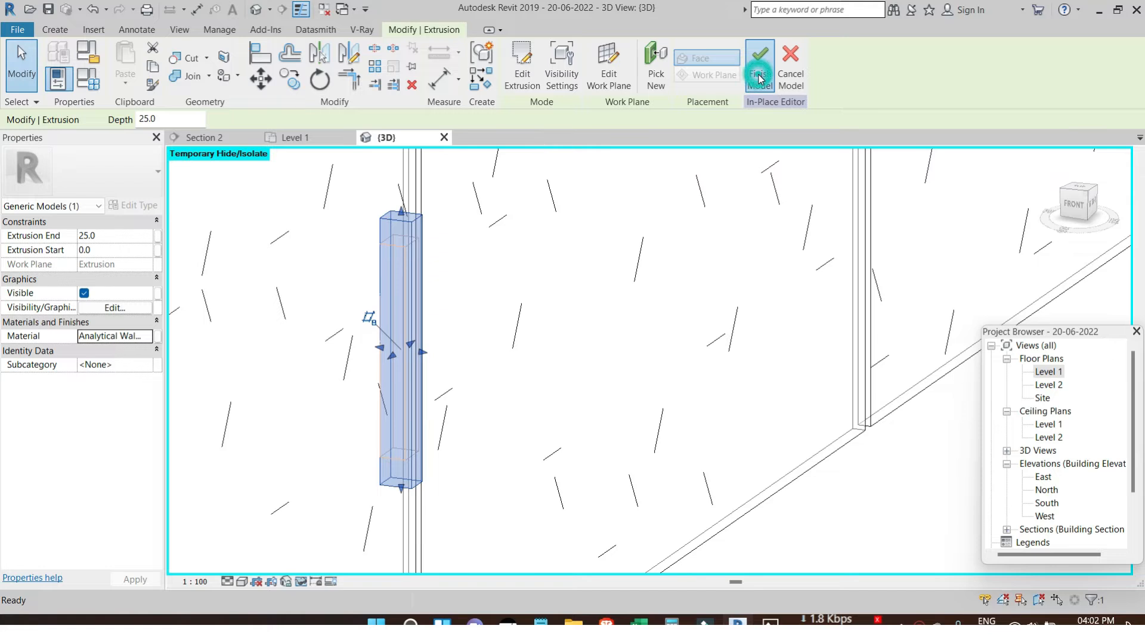
scroll(725, 390, "down", 2)
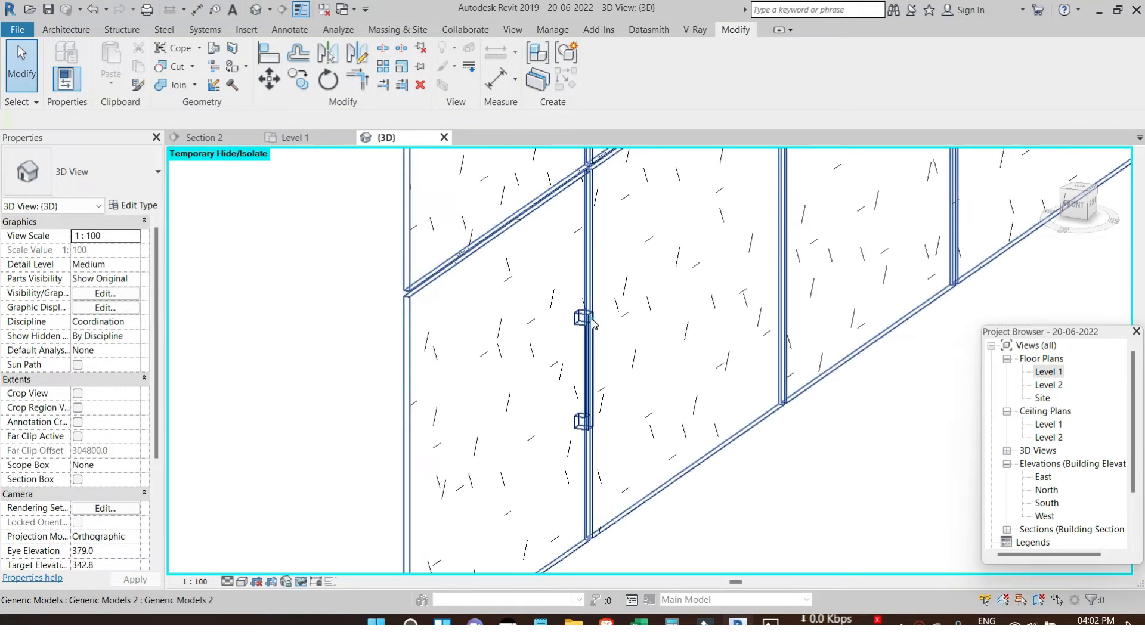
left_click(592, 319)
scroll(592, 319, "up", 3)
left_click(713, 323)
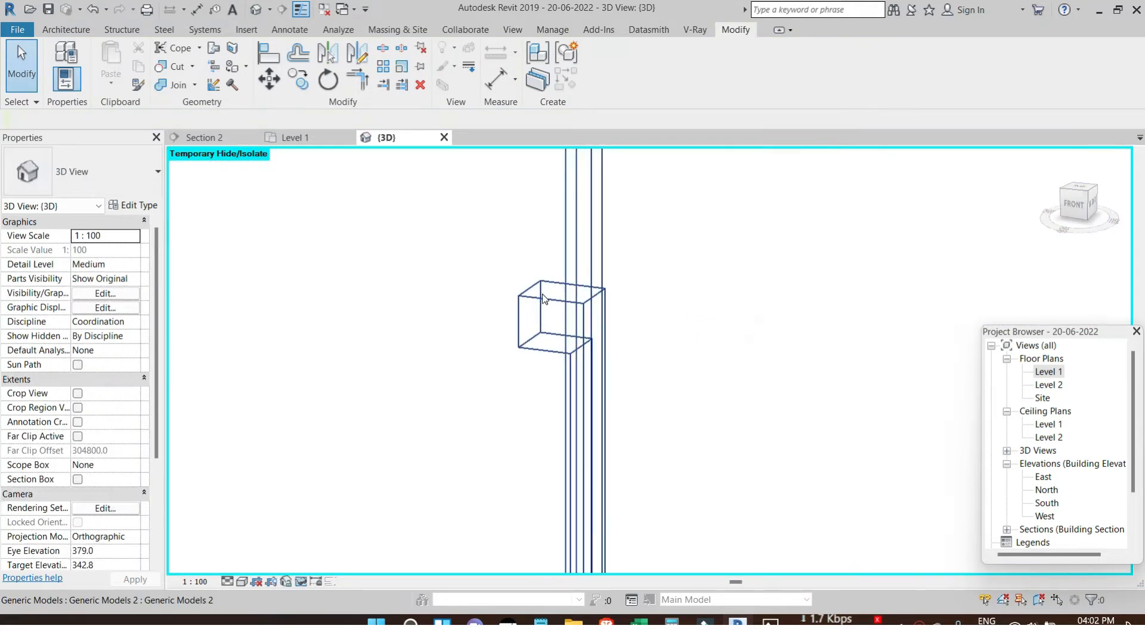
left_click(583, 328)
scroll(666, 359, "down", 1)
left_click(758, 352)
scroll(757, 352, "down", 1)
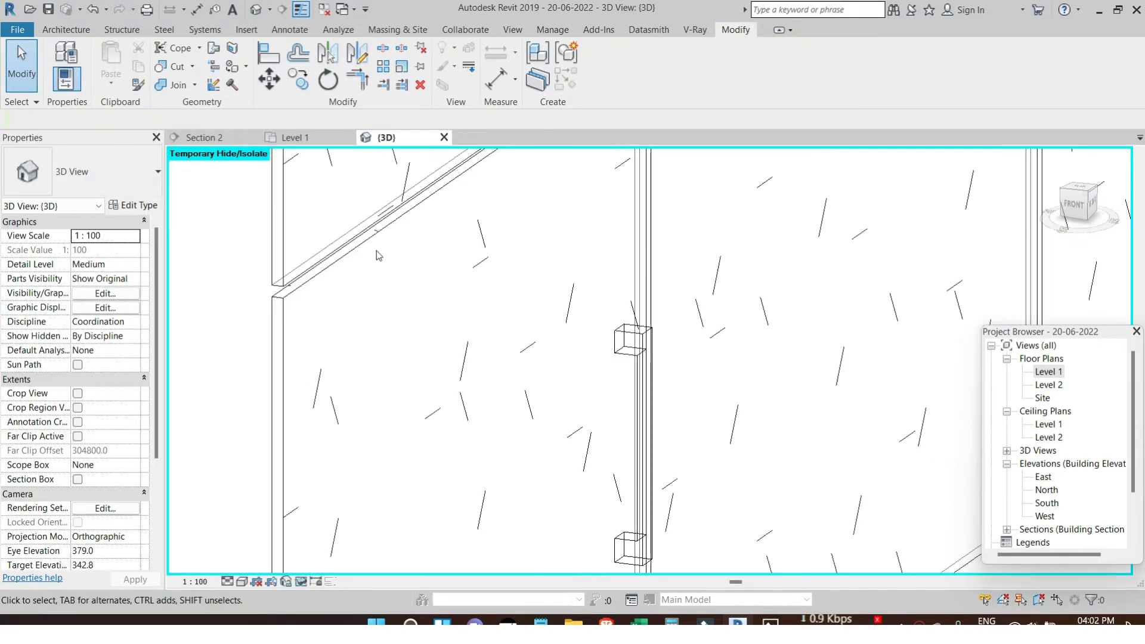
Reopen the wardrobe door generic model for in-place editing.
left_click(334, 256)
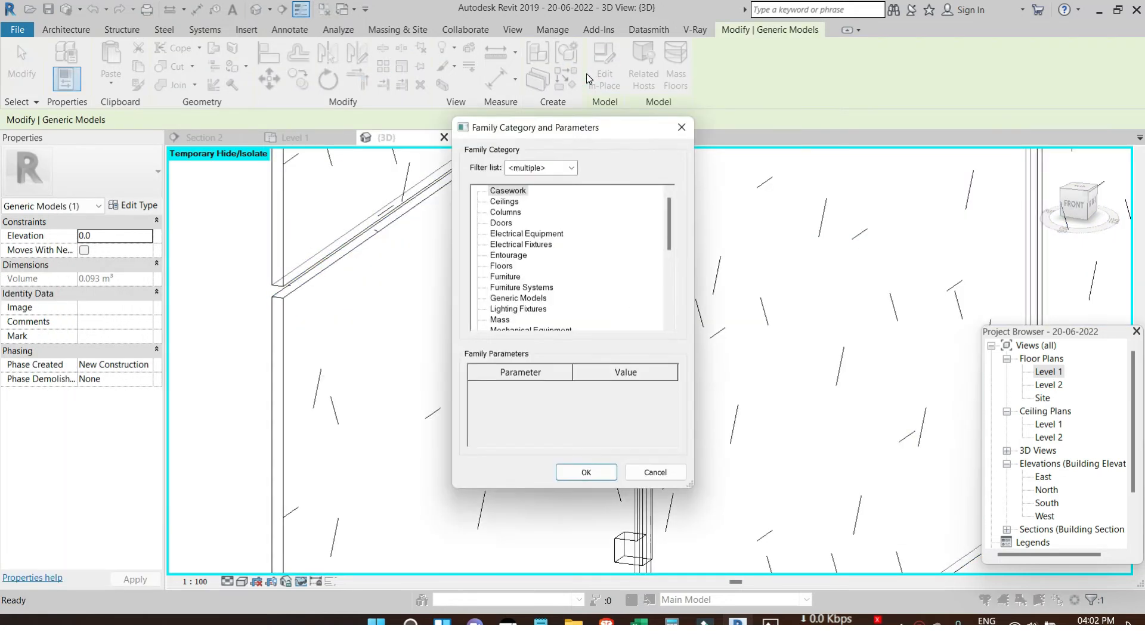
left_click(682, 124)
left_click(647, 302)
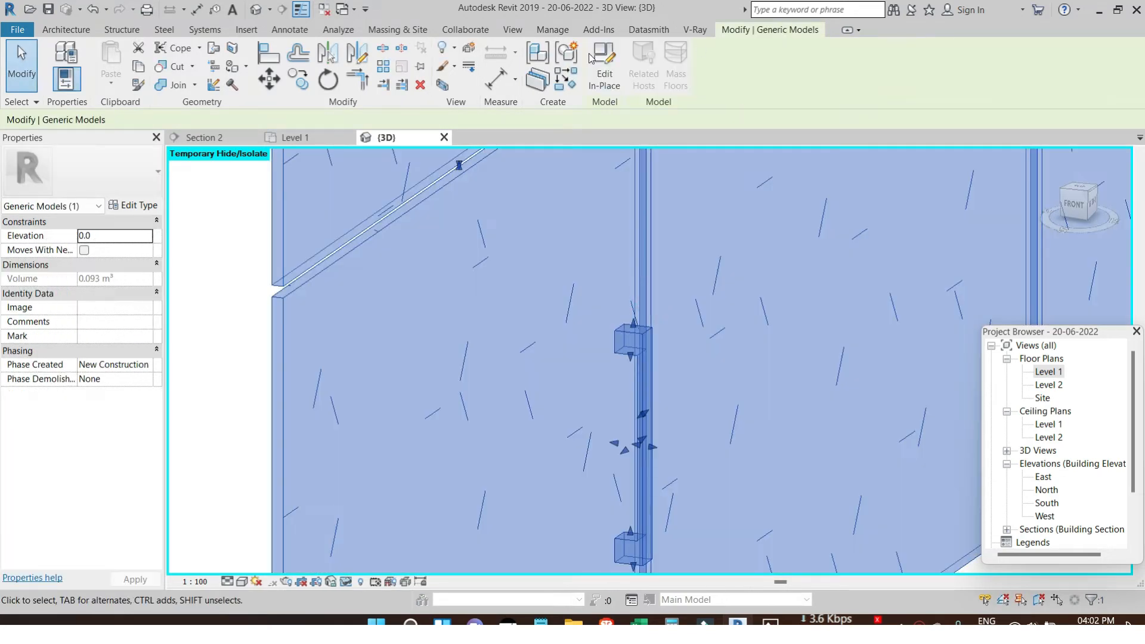
left_click(608, 80)
Copy the handle extrusion and its void from the first lower wardrobe door to the other three lower doors, using the door corners as reference.
scroll(641, 337, "up", 1)
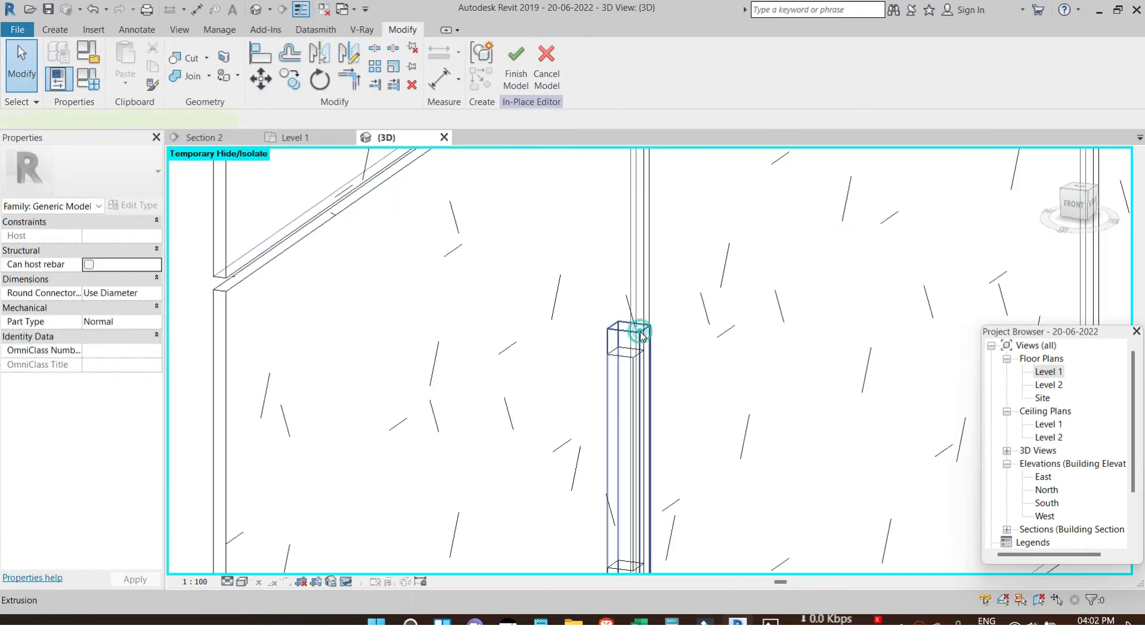
left_click(638, 349)
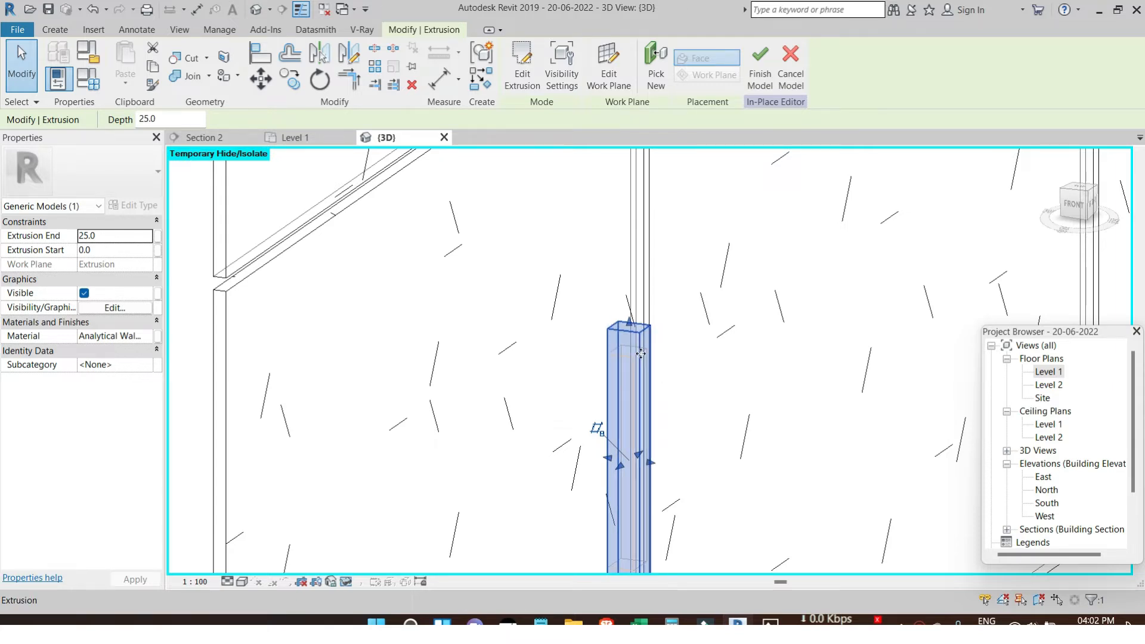
scroll(639, 356, "up", 1)
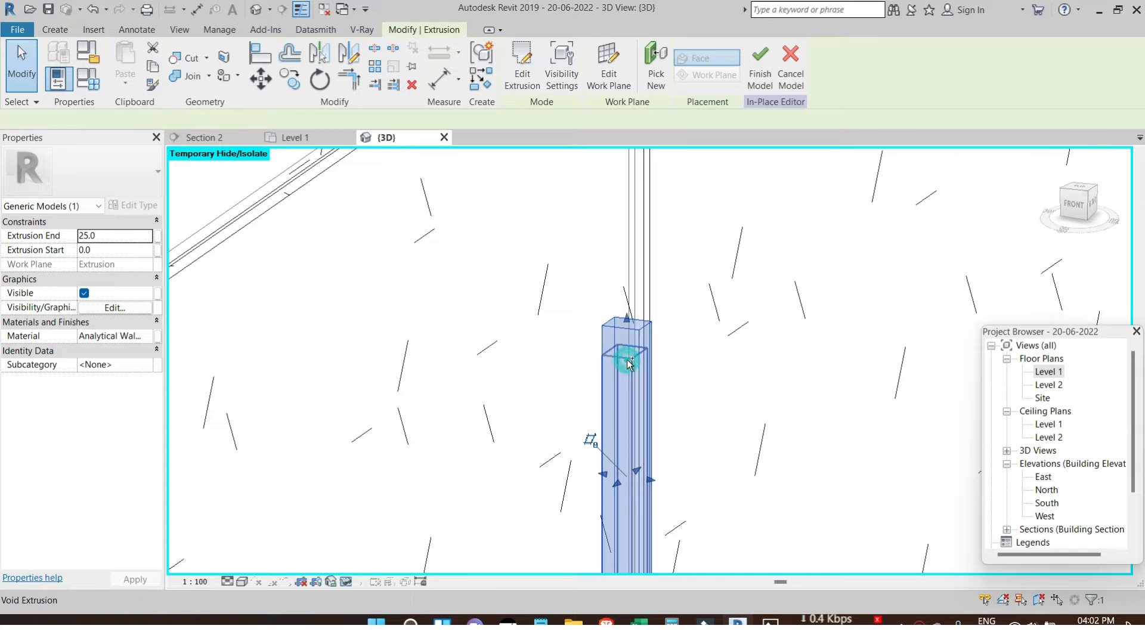
left_click(628, 365, "ctrl")
left_click(1092, 207)
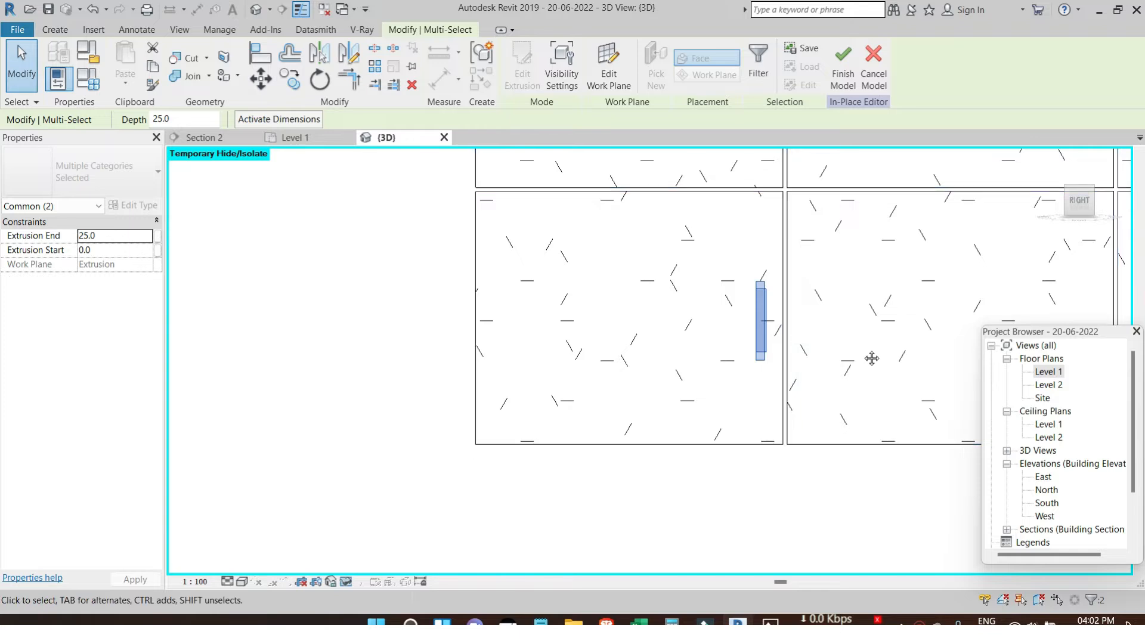
middle_click_drag(870, 351, 588, 292)
left_click(300, 84)
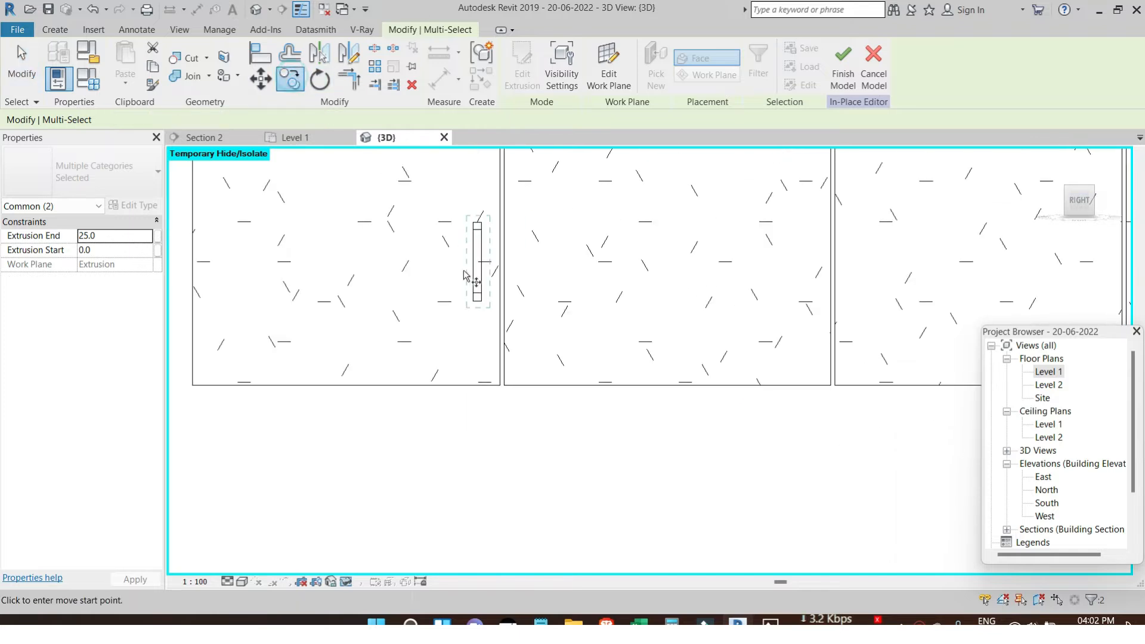
left_click(498, 395)
middle_click_drag(800, 391, 346, 324)
left_click(562, 329)
middle_click_drag(743, 313, 388, 335)
left_click(635, 351)
middle_click_drag(767, 336, 230, 339)
left_click(603, 356)
Copy the handle and its void up to the tall upper door above the last lower door.
scroll(557, 301, "down", 2)
middle_click_drag(536, 426, 540, 555)
scroll(540, 555, "down", 1)
left_click(573, 243)
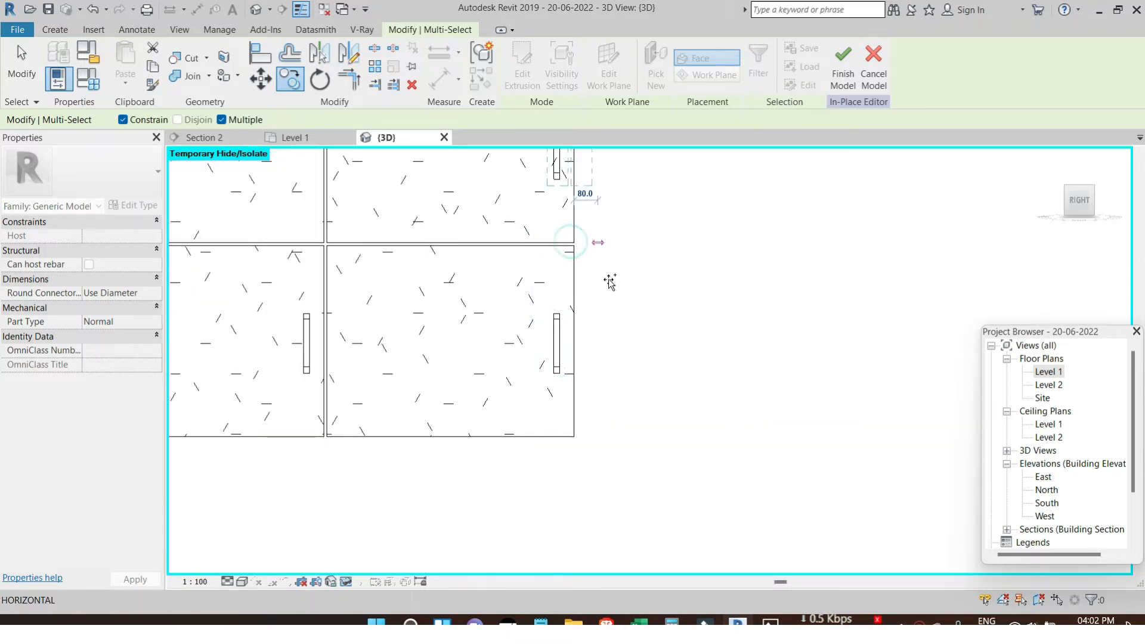
middle_click_drag(602, 246, 636, 397)
key("Escape")
key("Escape")
Copy the upper door's handle and void to the other three tall doors, using the door corners as reference.
scroll(637, 303, "up", 3)
scroll(529, 225, "up", 2)
left_click_drag(521, 198, 387, 477)
scroll(525, 420, "down", 5)
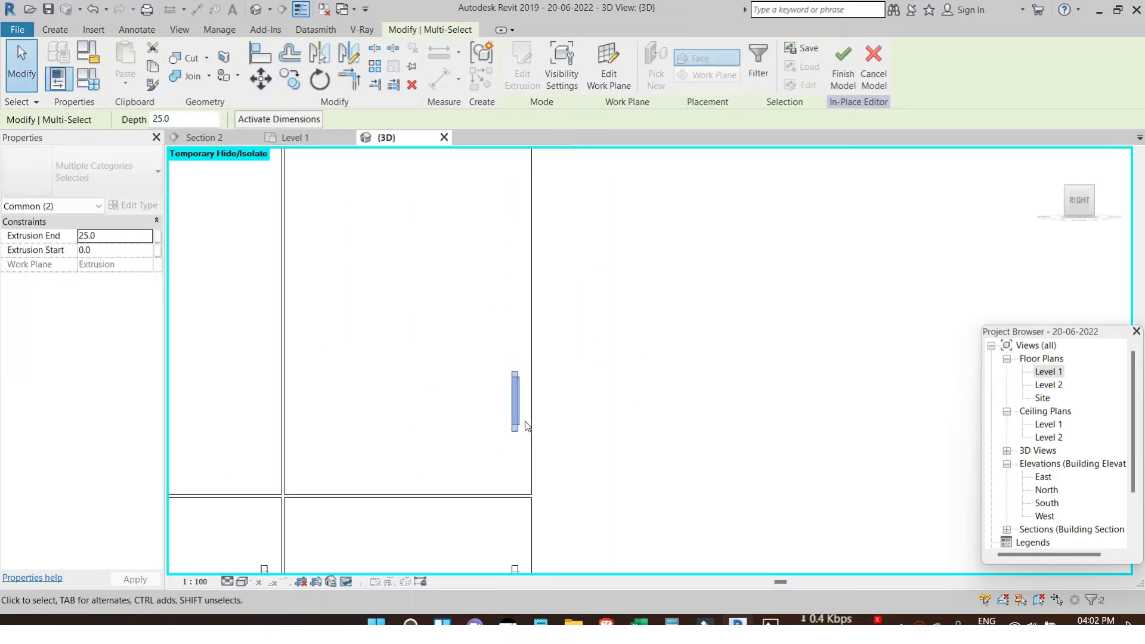
scroll(902, 483, "down", 5)
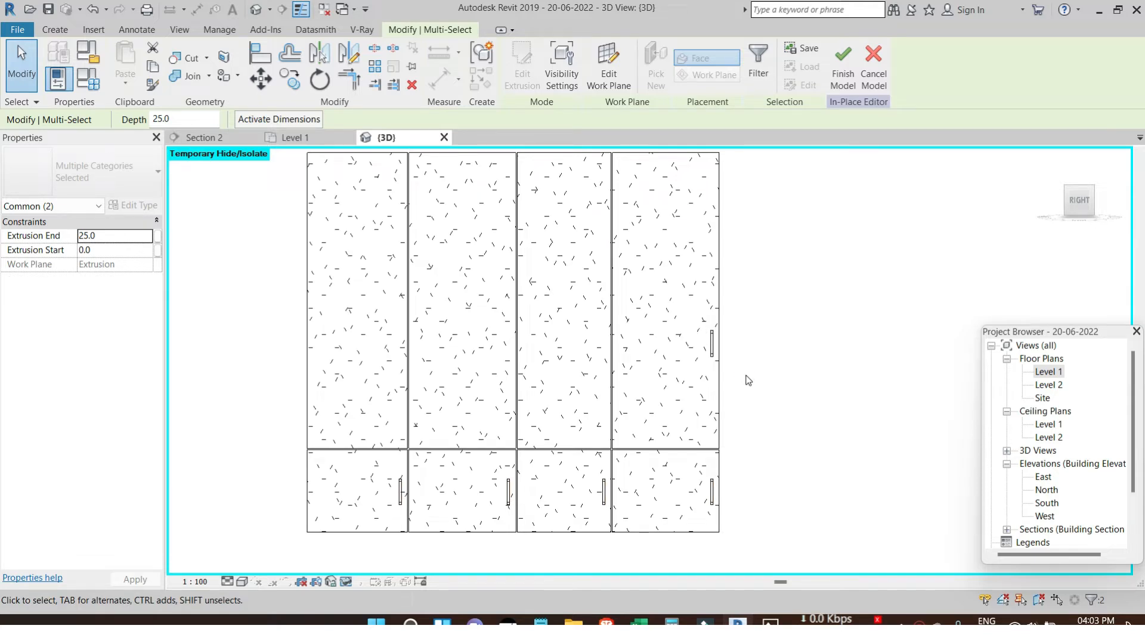
scroll(748, 379, "up", 5)
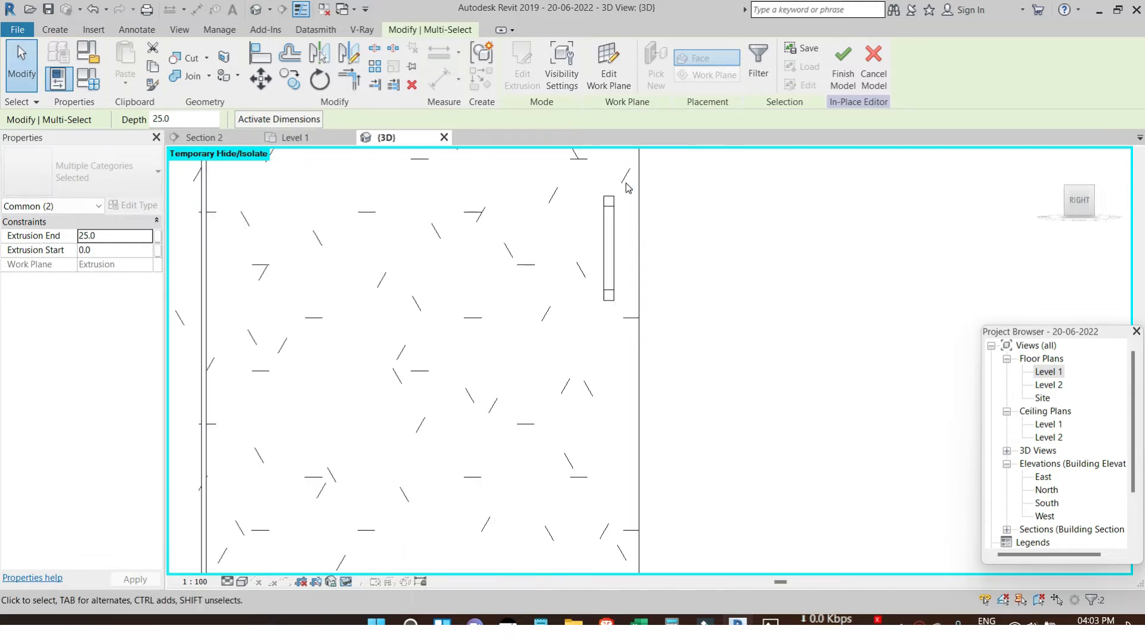
scroll(543, 381, "down", 3)
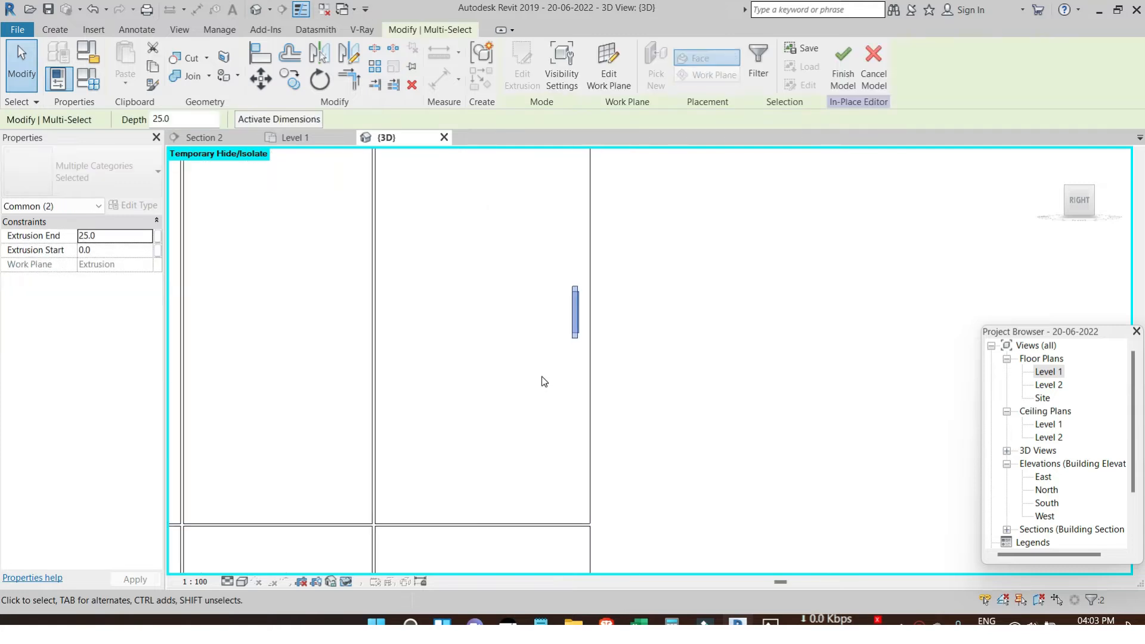
left_click(290, 79)
scroll(522, 356, "down", 3)
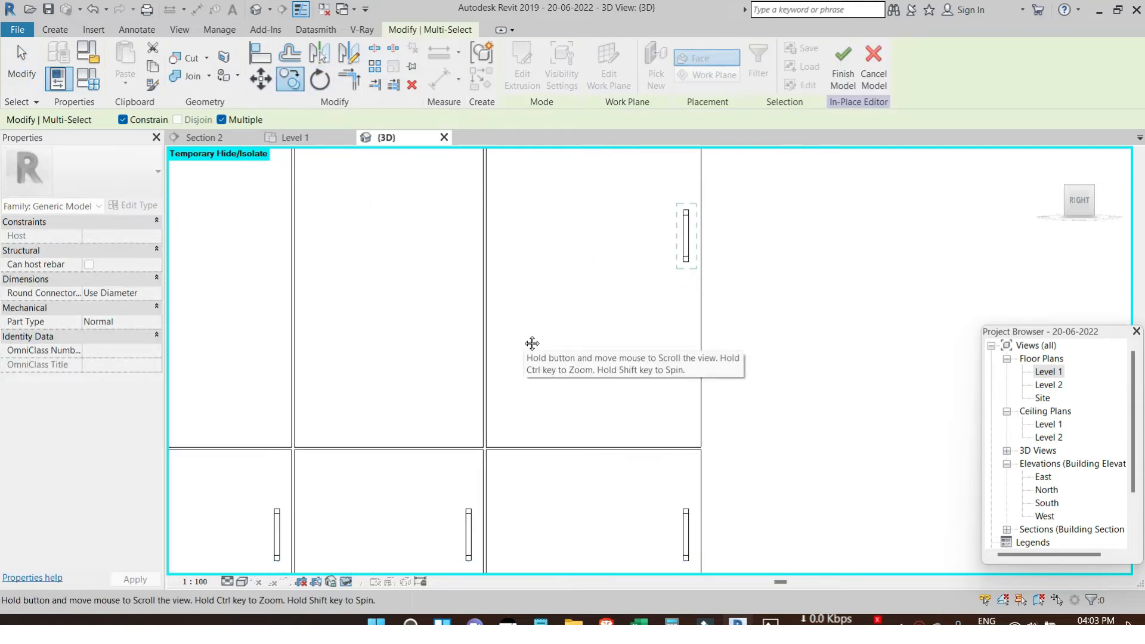
left_click(675, 457)
left_click(388, 456)
middle_click_drag(312, 397, 918, 402)
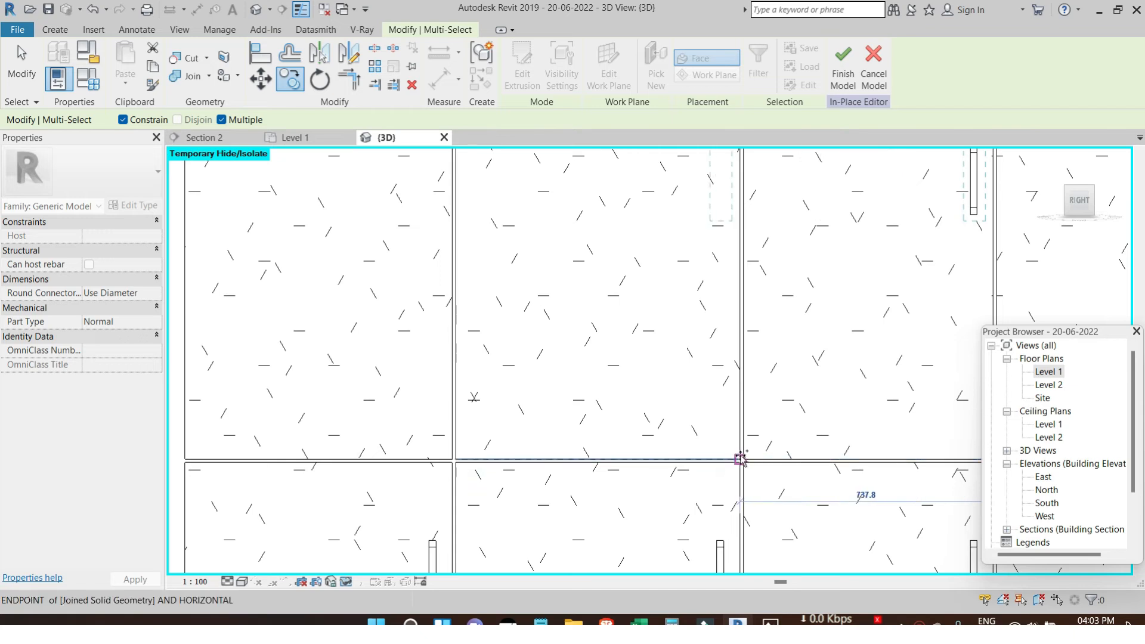
left_click(451, 459)
scroll(543, 414, "down", 3)
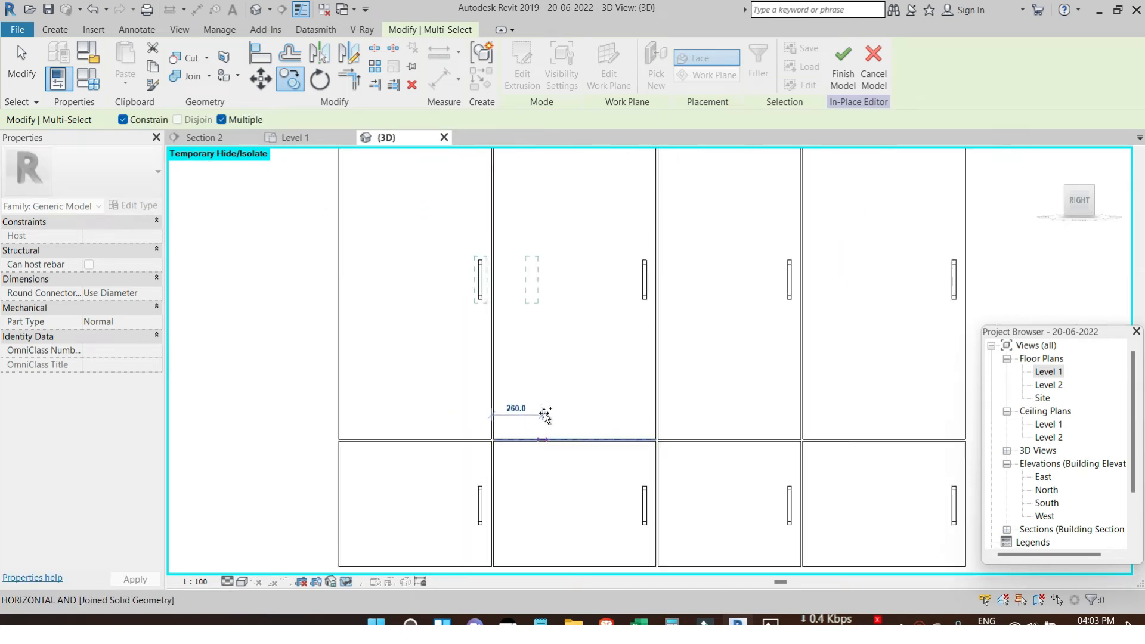
key("Escape")
Finish the in-place wardrobe door model with all its handles.
scroll(545, 417, "down", 2)
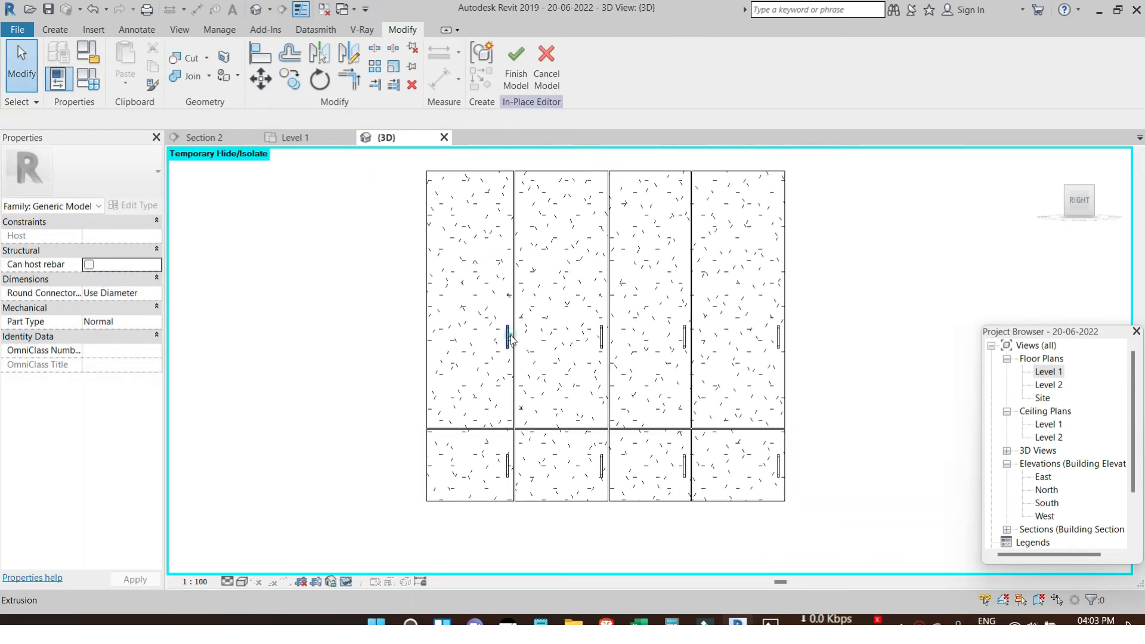
left_click(511, 339)
left_click(409, 332)
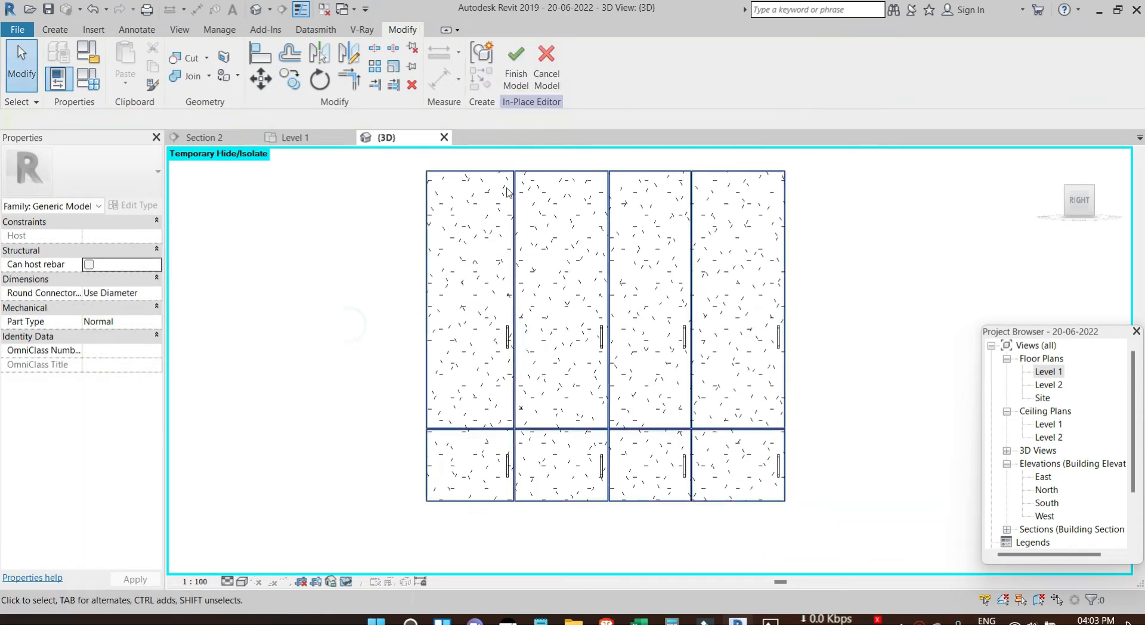
left_click(520, 70)
Synchronize the Revit model through Datasmith Direct Link and switch to Twinmotion to check the wardrobe handles.
left_click(649, 30)
left_click(50, 70)
left_click(508, 622)
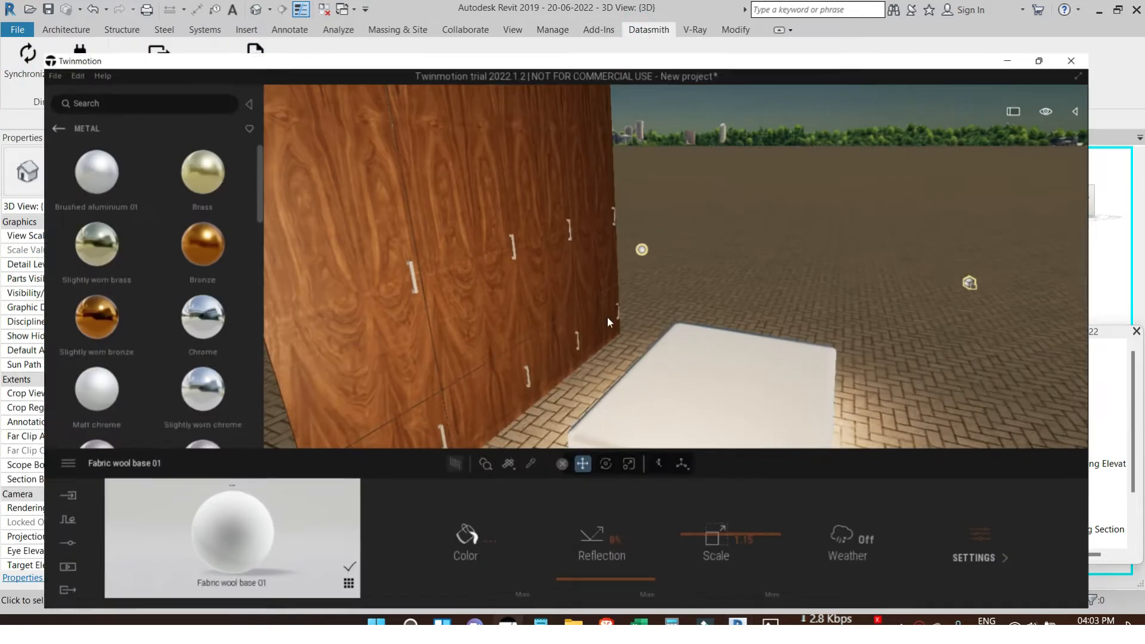
scroll(820, 252, "down", 3)
scroll(818, 252, "down", 3)
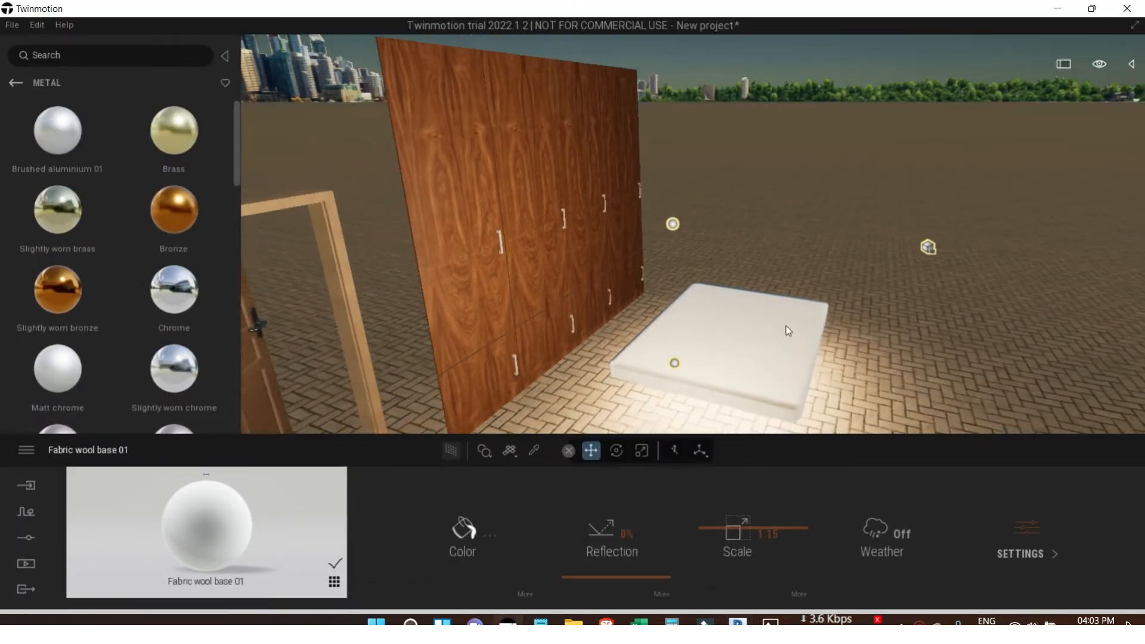
Return to Revit, reset the temporary hide/isolate in the 3D view, synchronize the whole model, and switch back to Twinmotion.
left_click(738, 622)
scroll(673, 301, "down", 2)
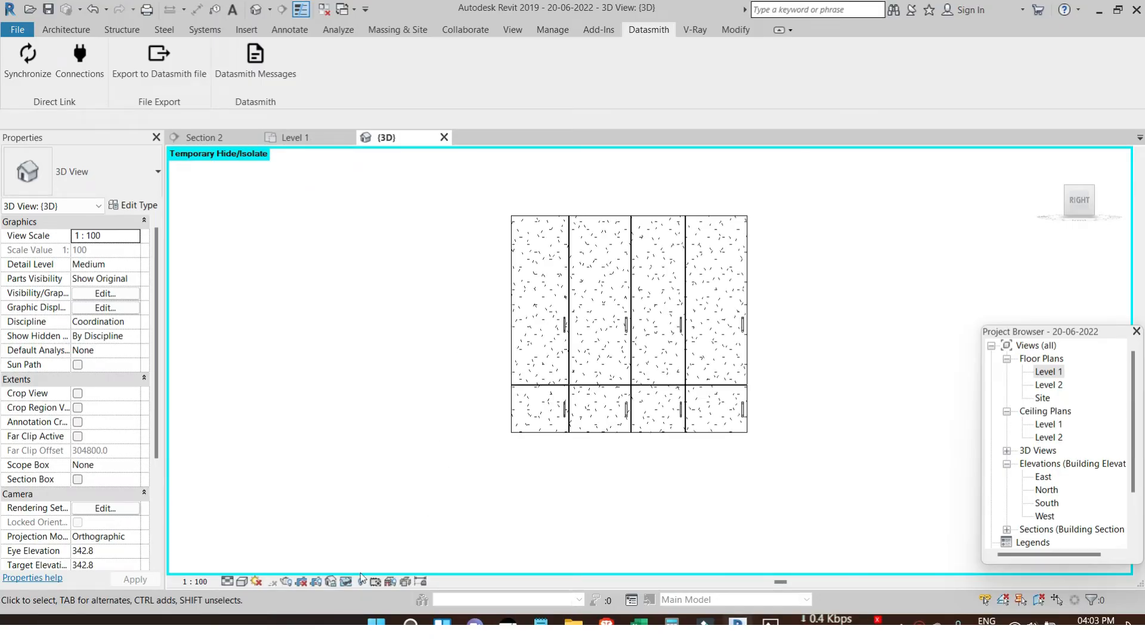
left_click(345, 582)
left_click(420, 565)
left_click(30, 57)
left_click(507, 622)
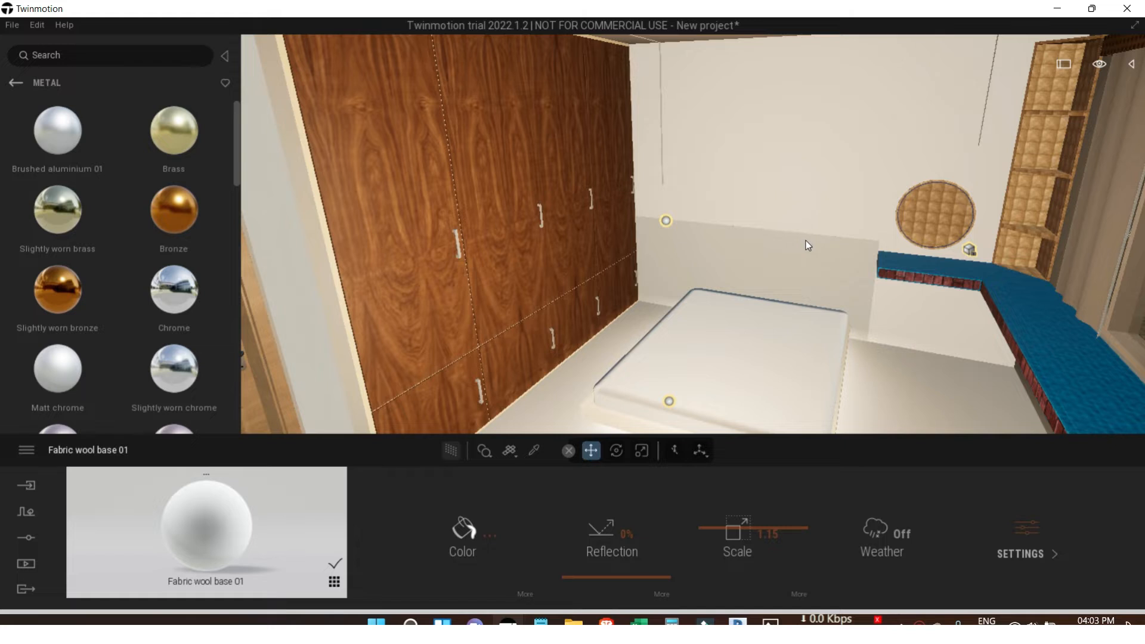
Hide the Aluminum object in the scene graph to open the bedroom to view from outside.
scroll(806, 241, "down", 5)
middle_click_drag(914, 338, 734, 335, "shift")
scroll(603, 299, "down", 8)
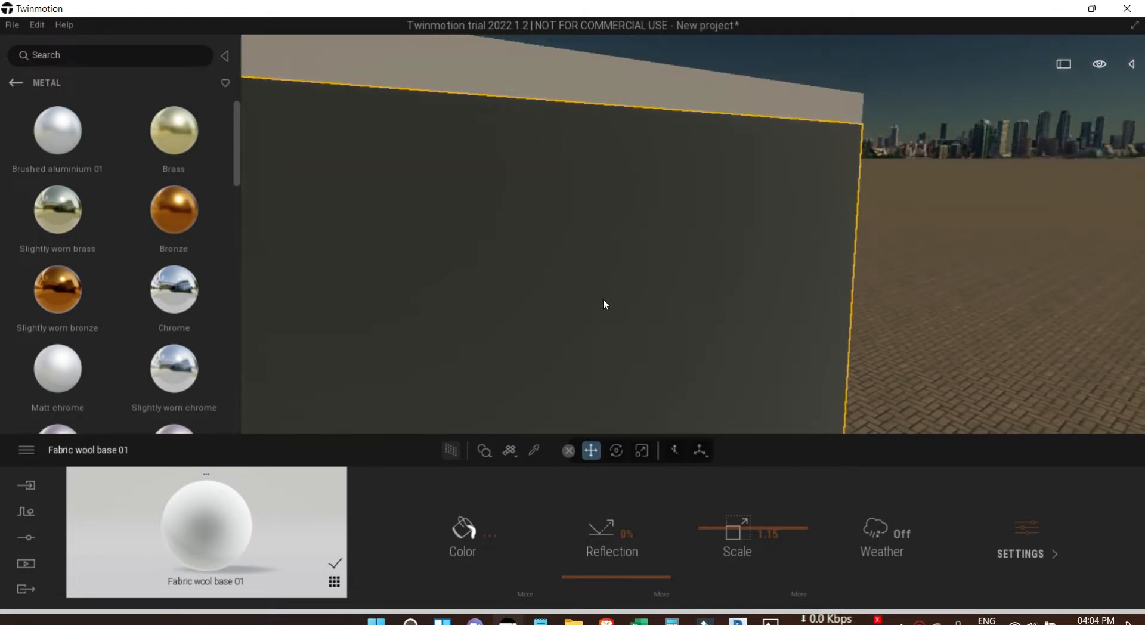
scroll(571, 312, "down", 8)
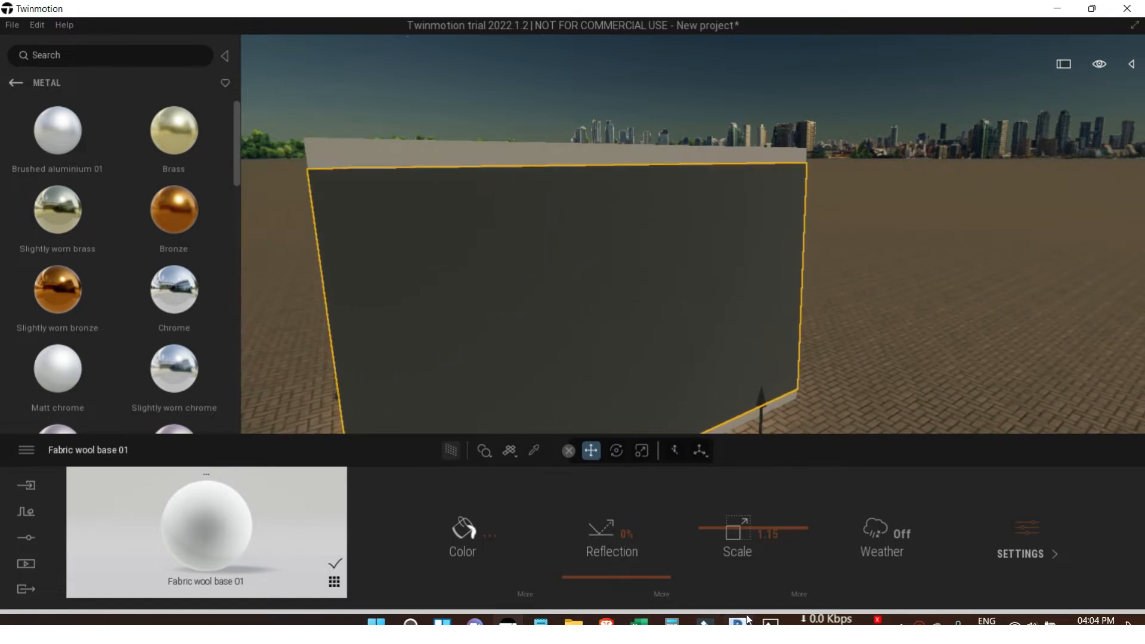
left_click(1131, 64)
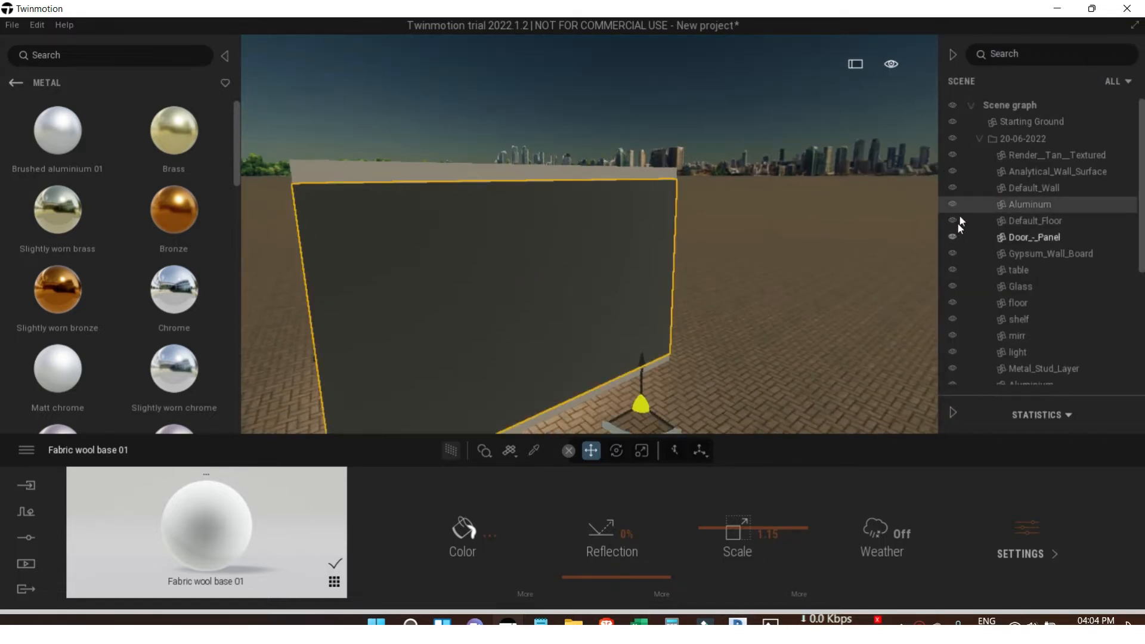
left_click(952, 205)
left_click(952, 57)
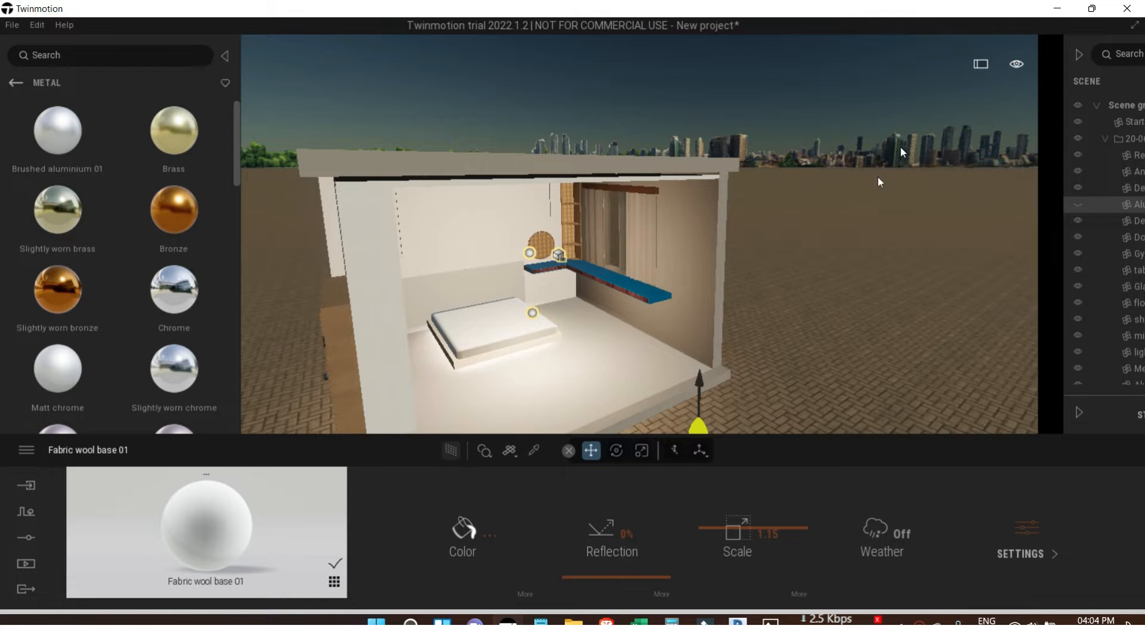
middle_click_drag(689, 324, 570, 283, "shift")
scroll(743, 358, "up", 5)
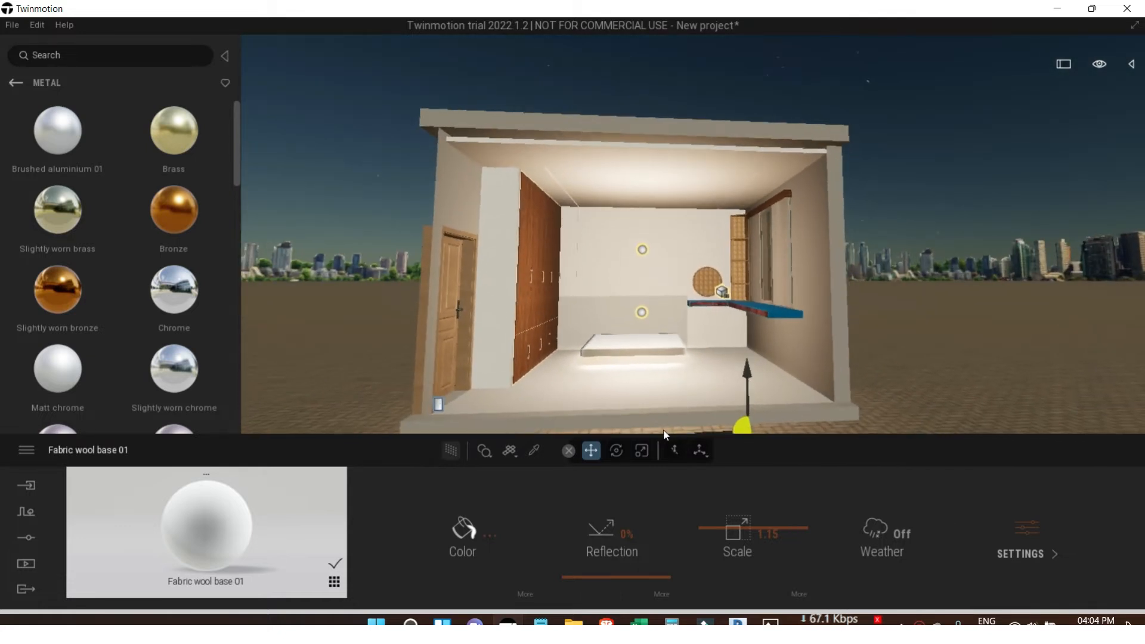
left_click(918, 623)
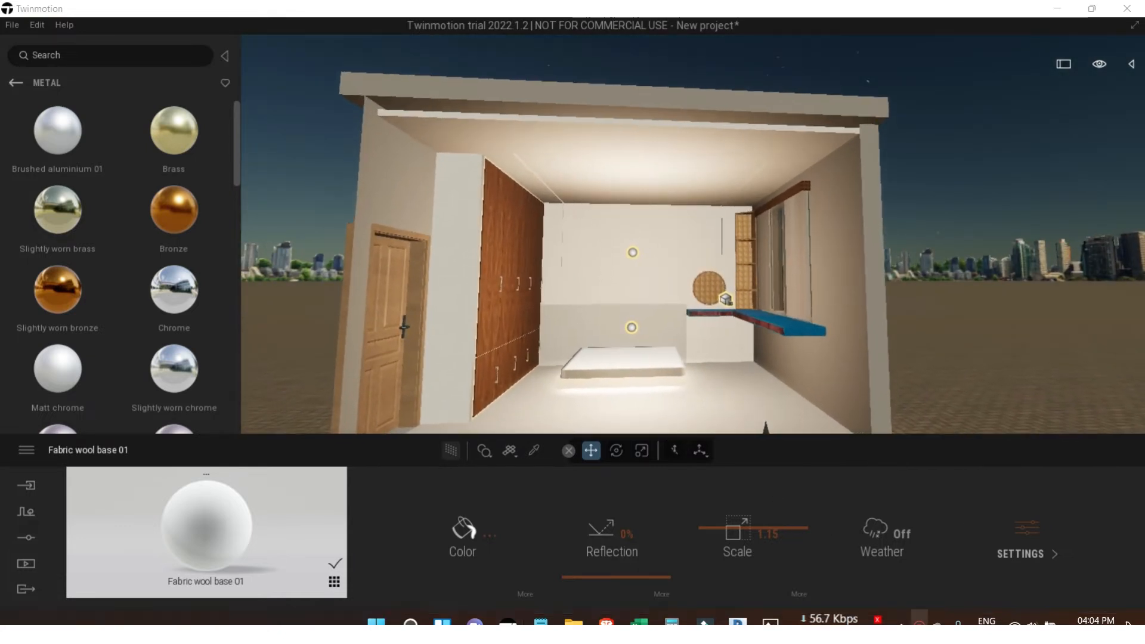
left_click(954, 606)
left_click(1114, 576)
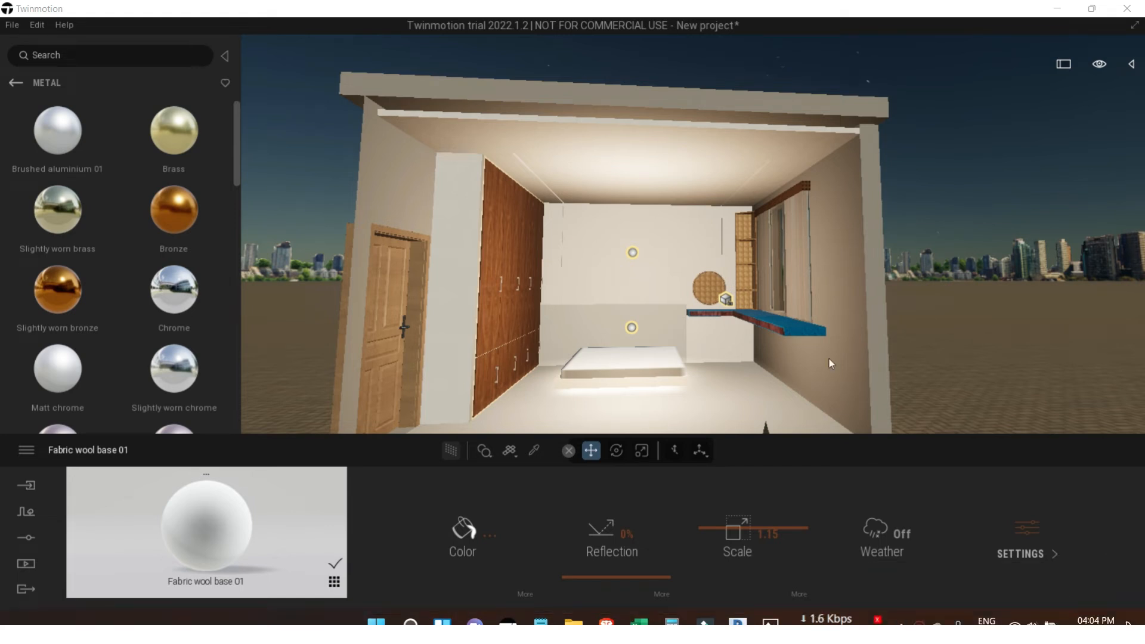
Select the bedroom floor from inside the room and open the wood plank materials in the library.
scroll(603, 346, "up", 6)
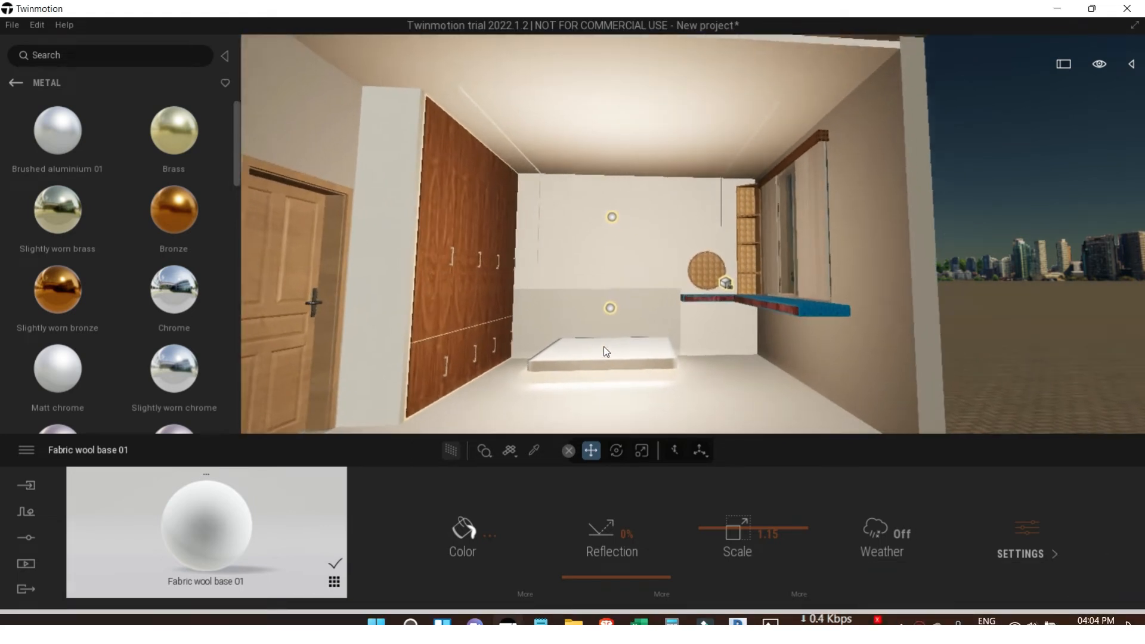
scroll(603, 346, "up", 2)
middle_click_drag(636, 321, 640, 317)
left_click(616, 353)
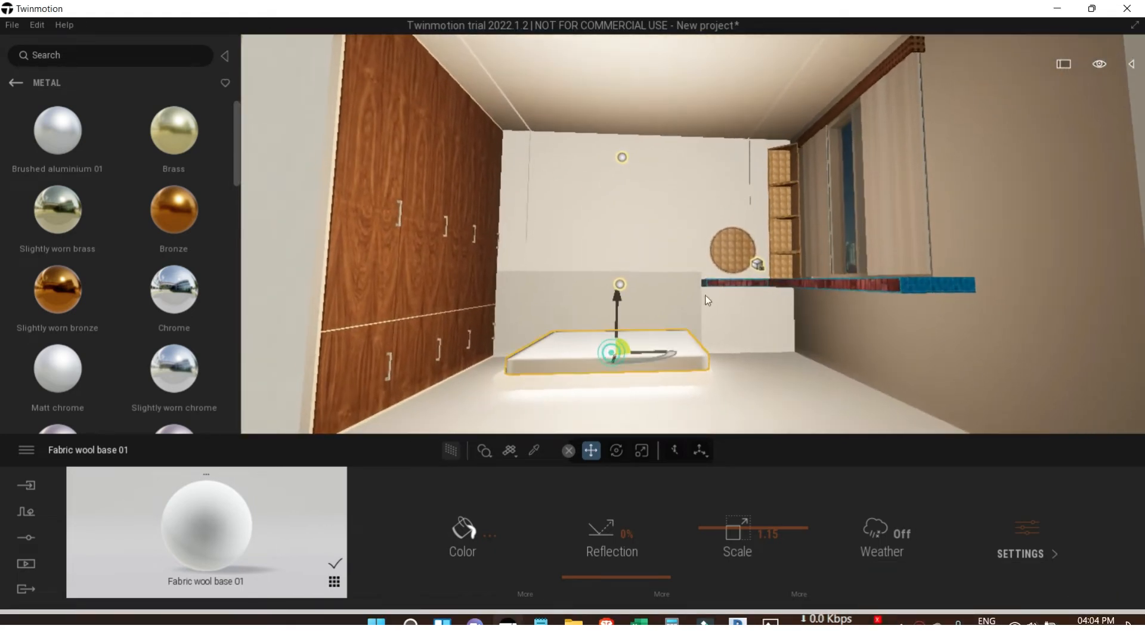
scroll(689, 235, "down", 1)
middle_click_drag(689, 235, 722, 378, "shift")
left_click(725, 386)
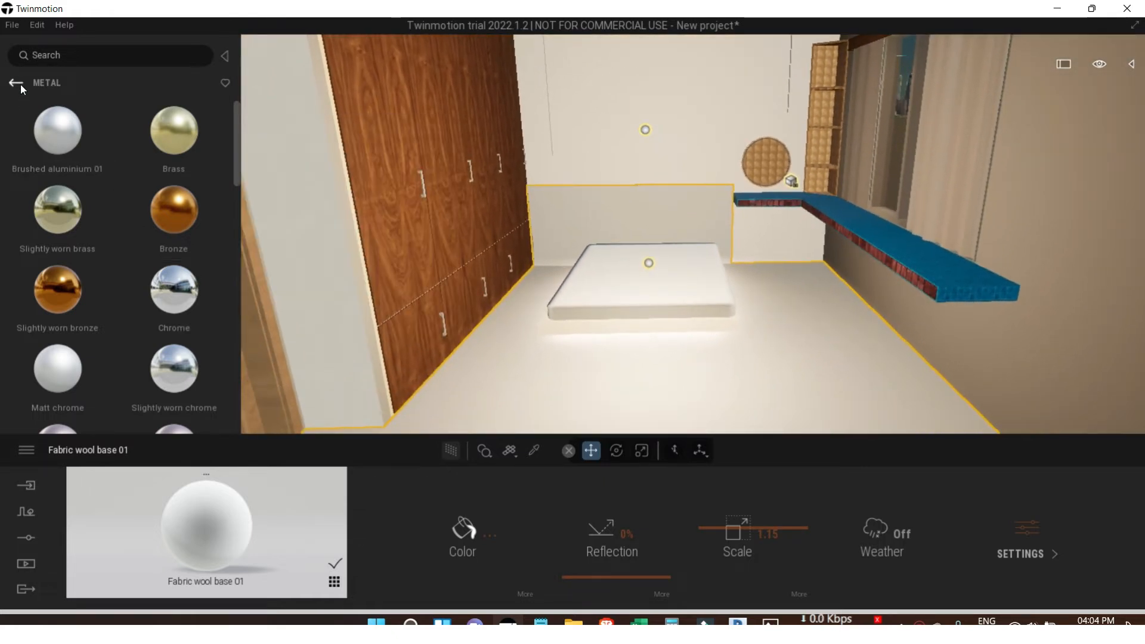
left_click(21, 84)
left_click(174, 304)
left_click(77, 224)
left_click(171, 143)
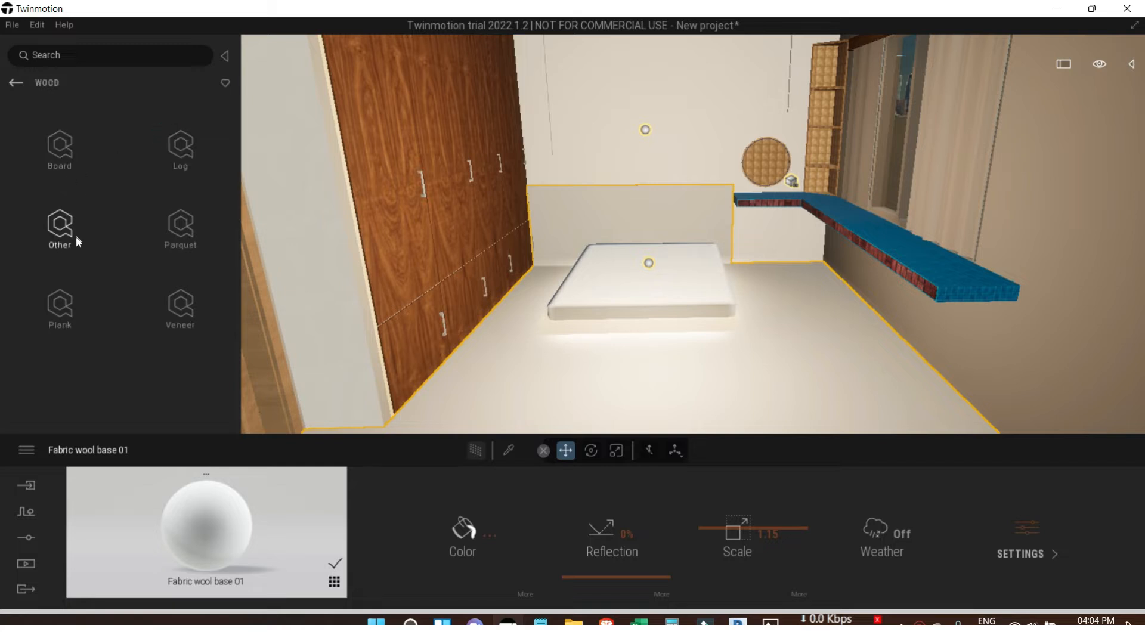
left_click(74, 303)
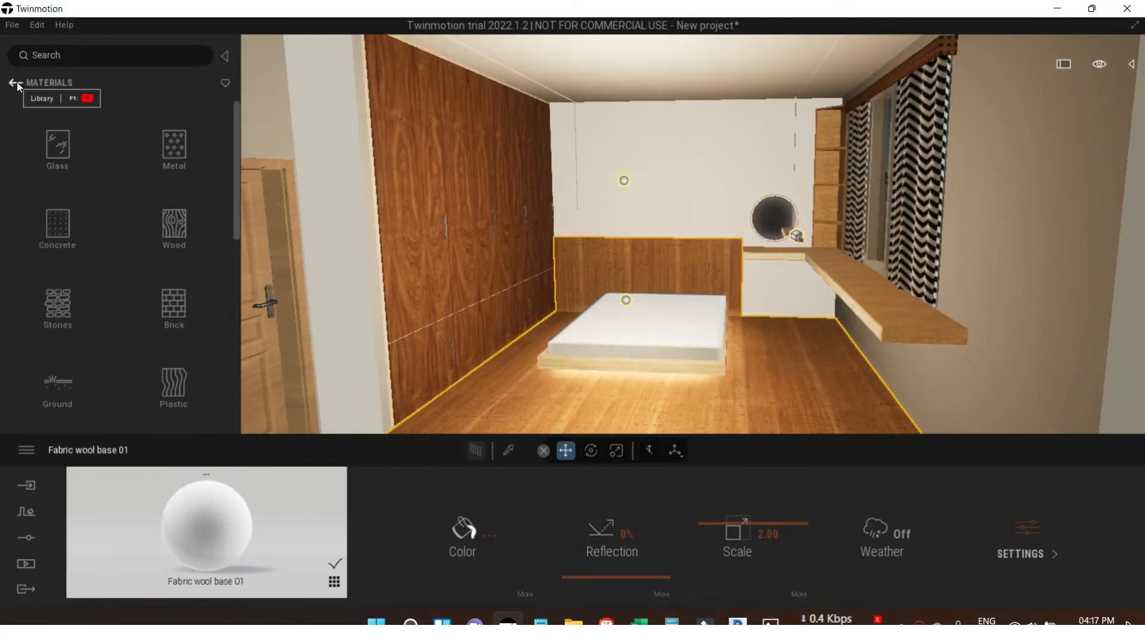
Place the Cushions 1 set from the living room decorations on the bed.
left_click(15, 83)
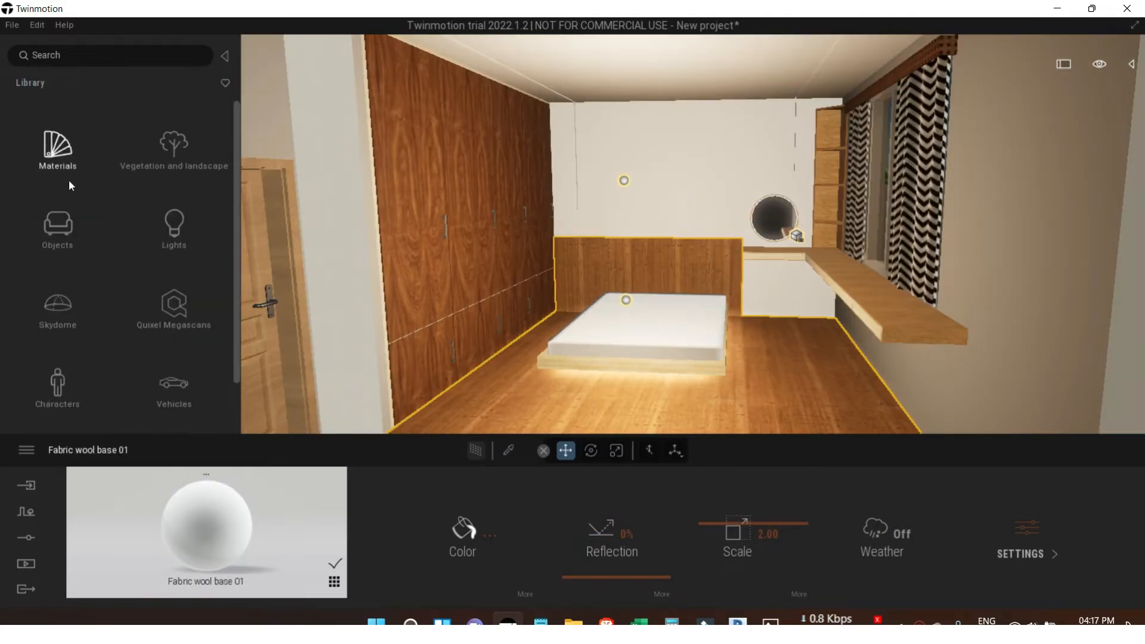
left_click(66, 241)
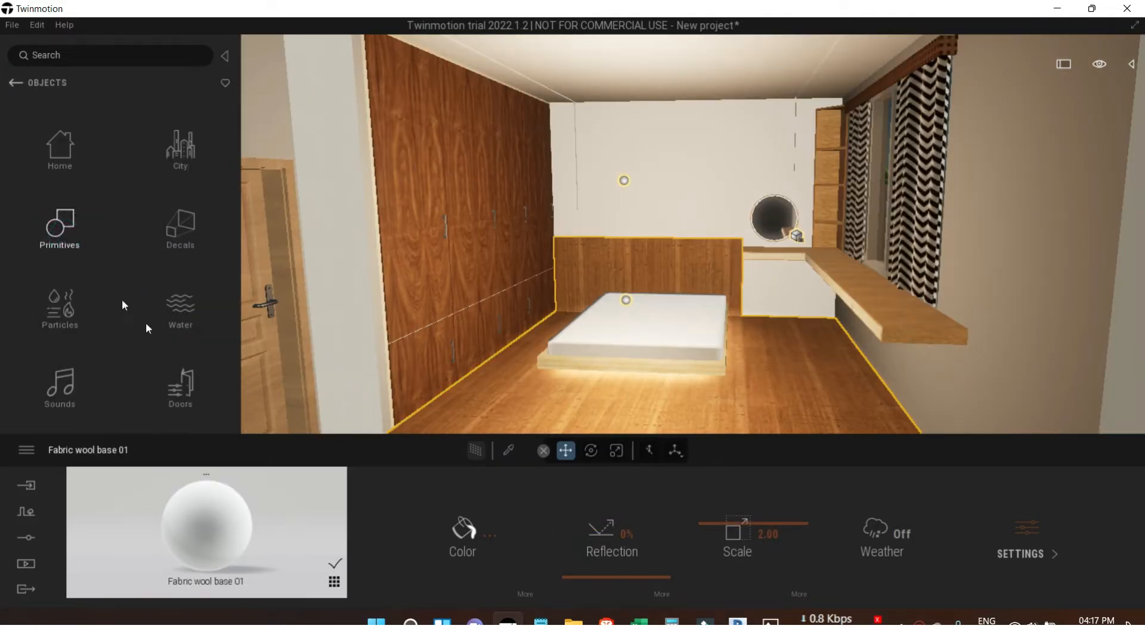
left_click(47, 149)
left_click(54, 151)
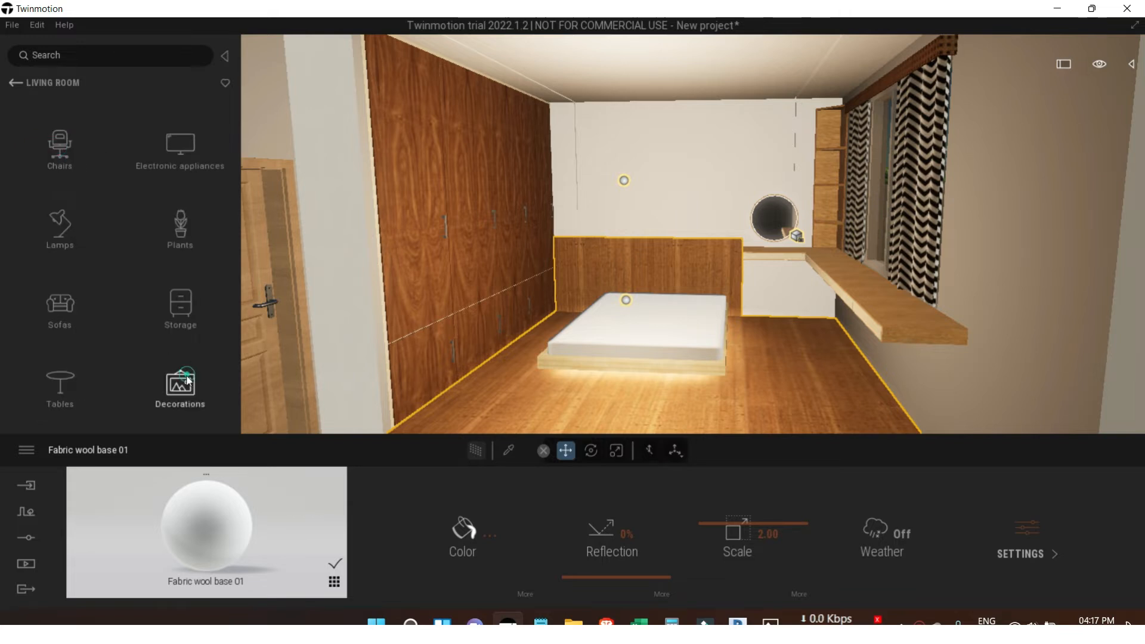
left_click(192, 360)
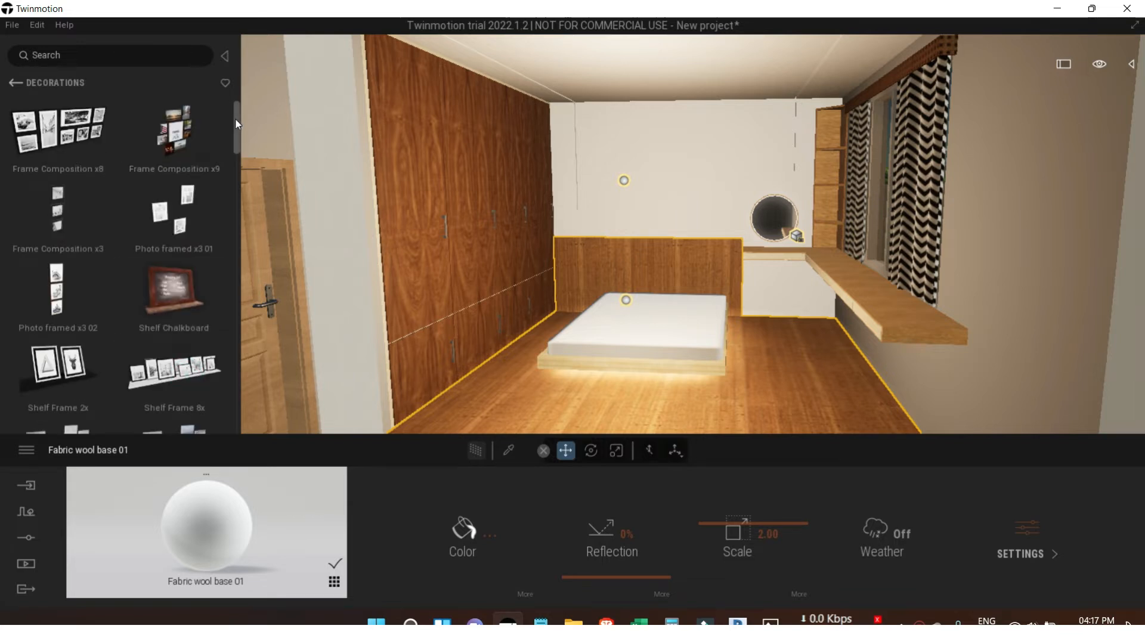
left_click_drag(237, 122, 237, 339)
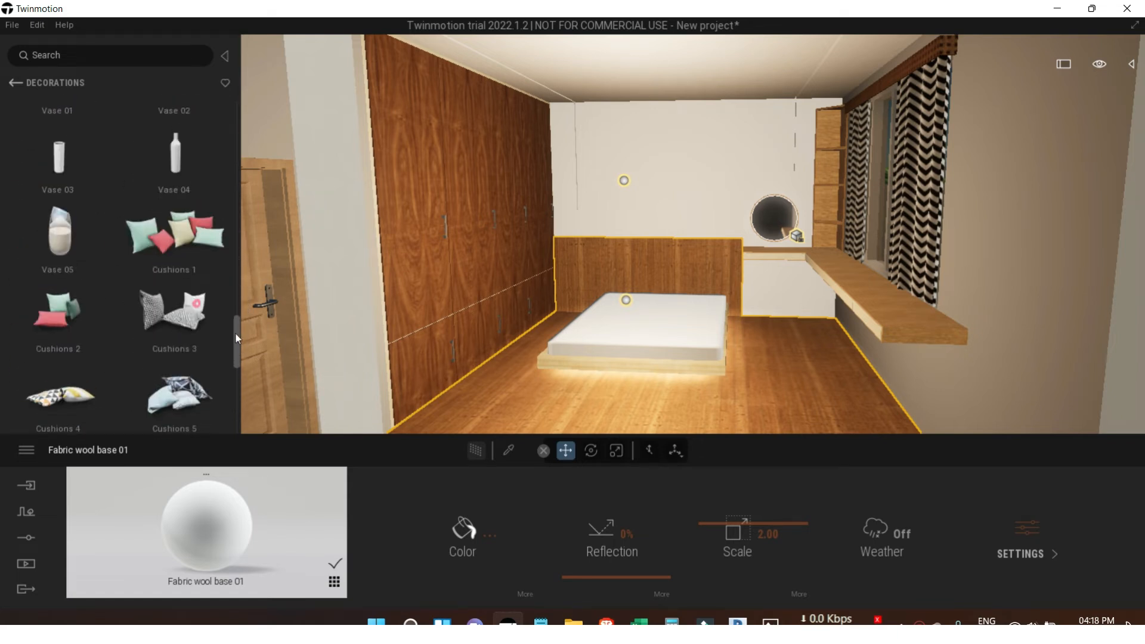
left_click_drag(173, 233, 642, 317)
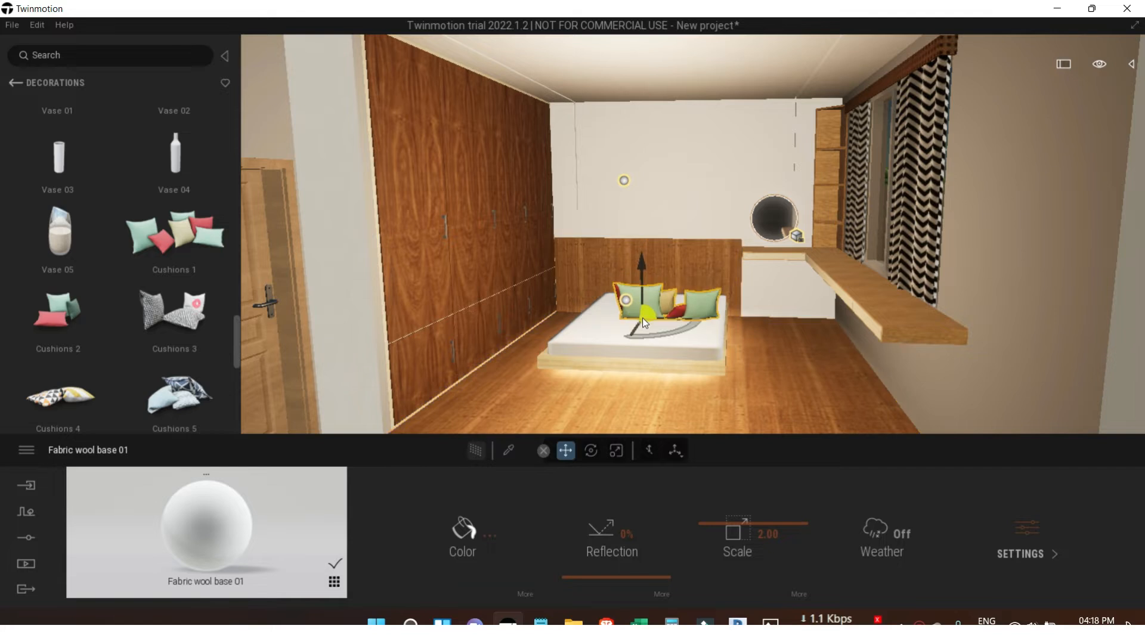
Rotate the cushion set on the bed by 180 degrees.
scroll(642, 318, "up", 3)
type("1")
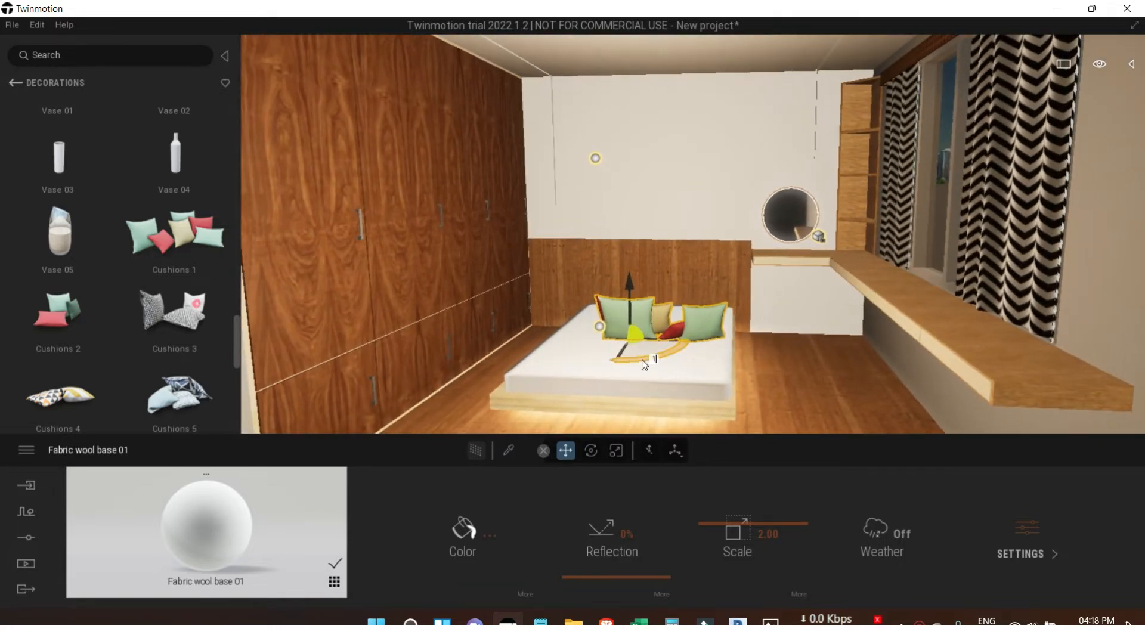
type("80")
key("Return")
scroll(644, 364, "up", 3)
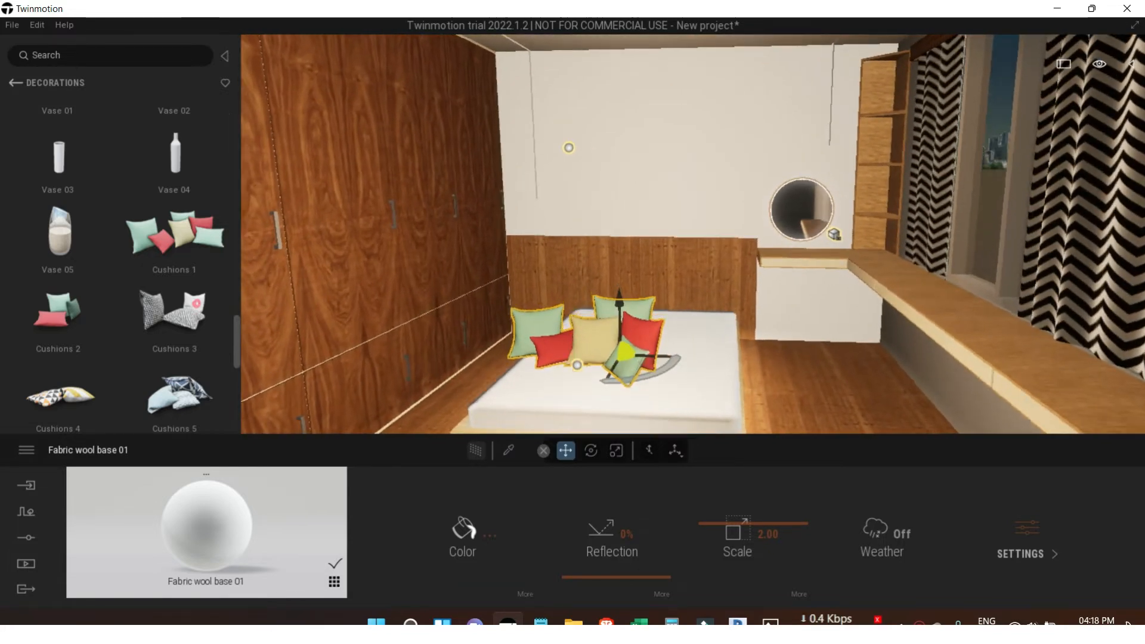
Move the cushion set to the head of the bed so it leans against the wooden headboard, and deselect it.
scroll(678, 351, "down", 3)
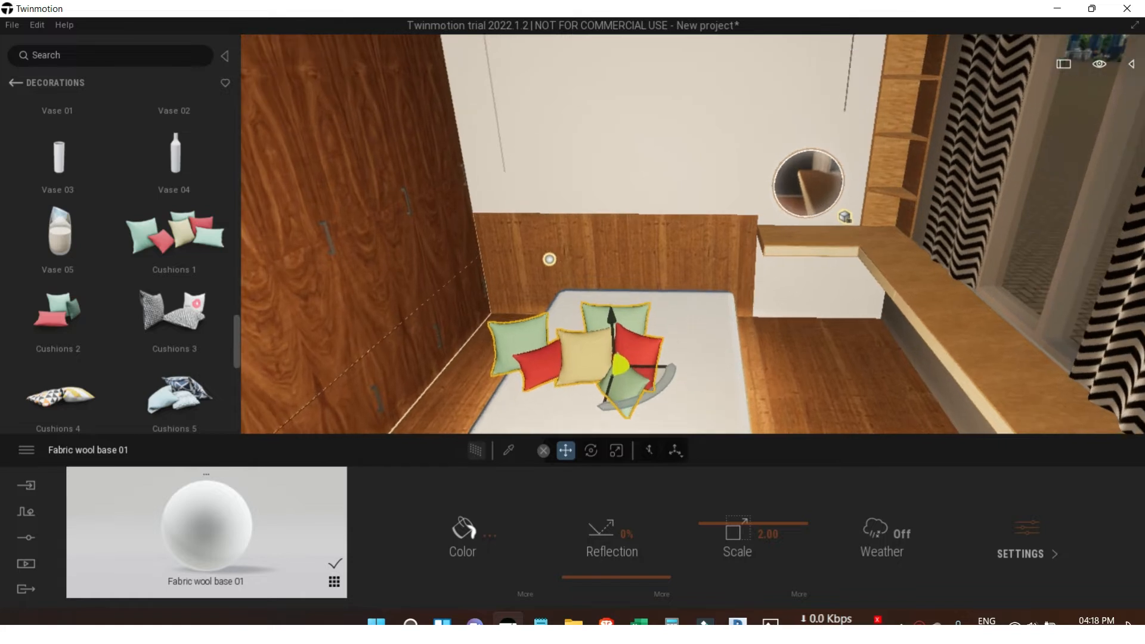
left_click_drag(646, 351, 660, 303)
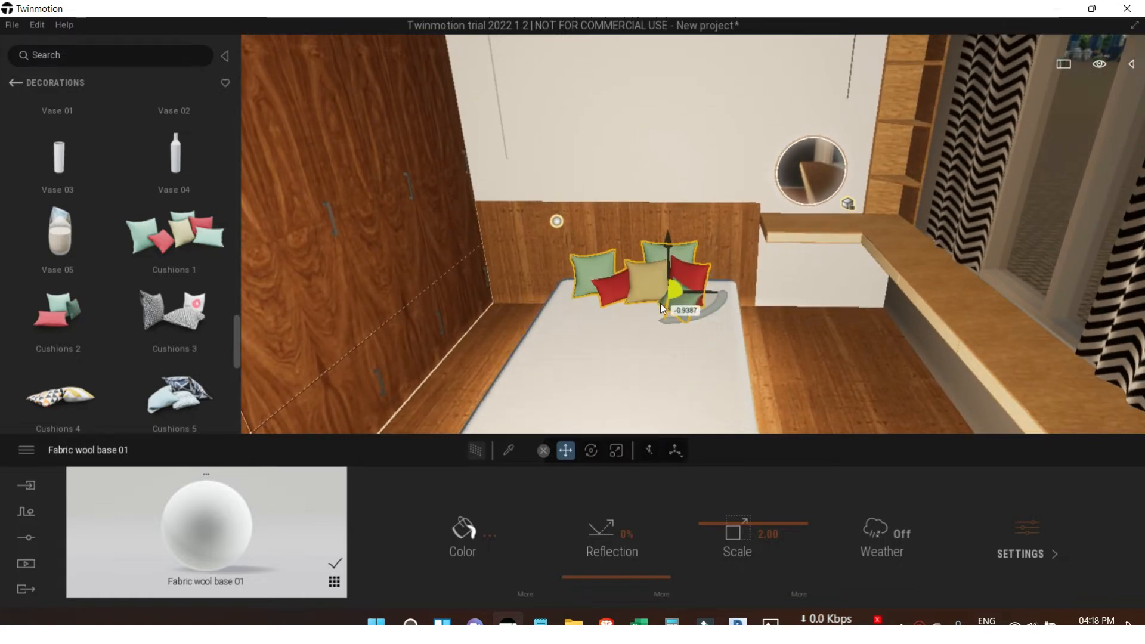
right_click_drag(660, 303, 649, 384)
left_click_drag(647, 382, 686, 380)
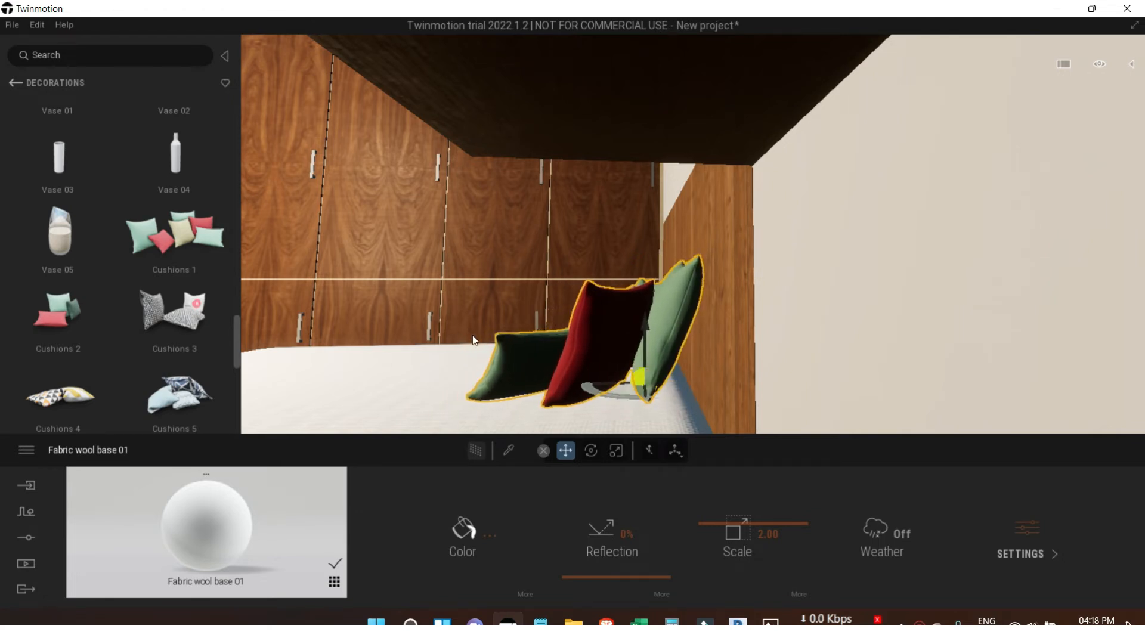
scroll(450, 329, "down", 3)
middle_click_drag(449, 328, 615, 277, "shift")
left_click(966, 319)
scroll(966, 320, "down", 3)
scroll(966, 320, "down", 4)
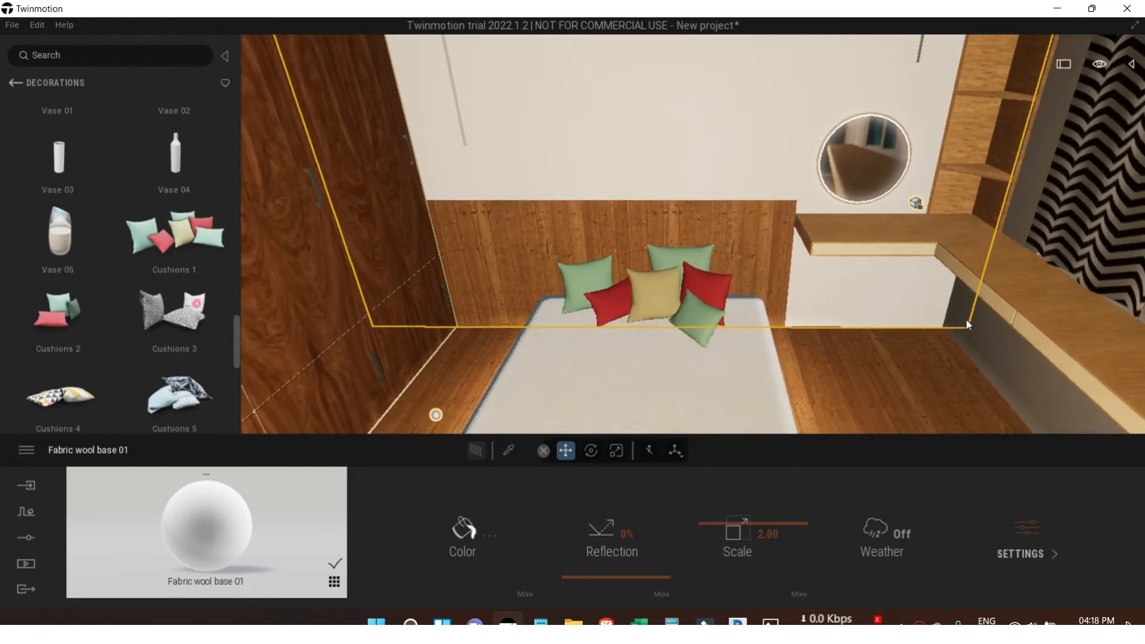
middle_click_drag(840, 384, 839, 356, "shift")
middle_click_drag(510, 349, 563, 290, "shift")
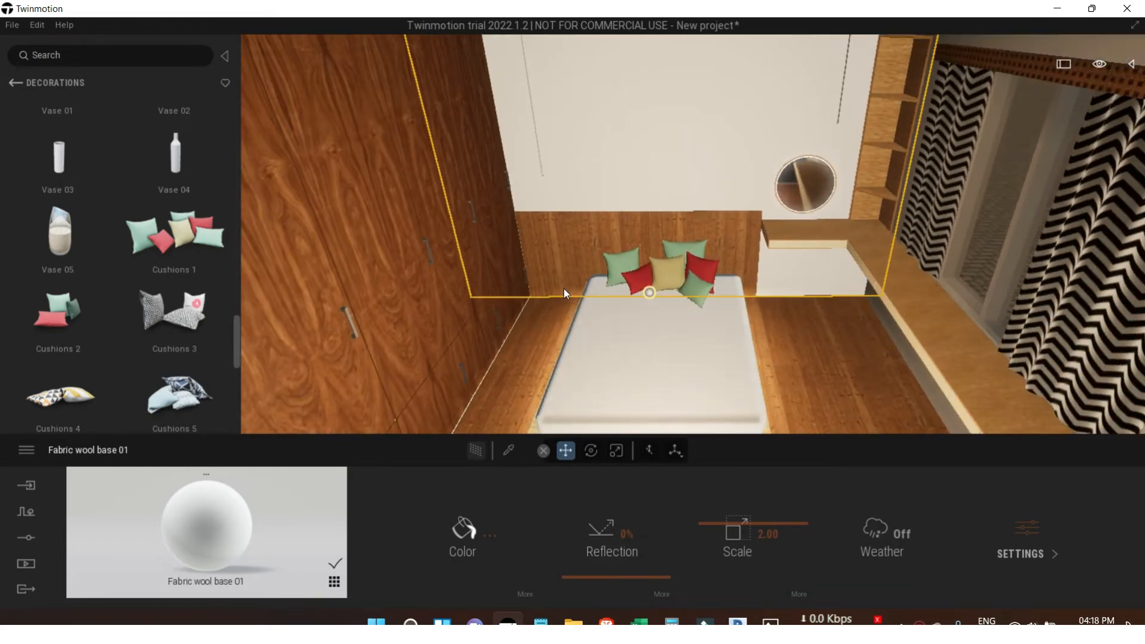
Look through the Primitives category of the object library for a shape to use on the bed.
left_click(16, 82)
left_click(16, 83)
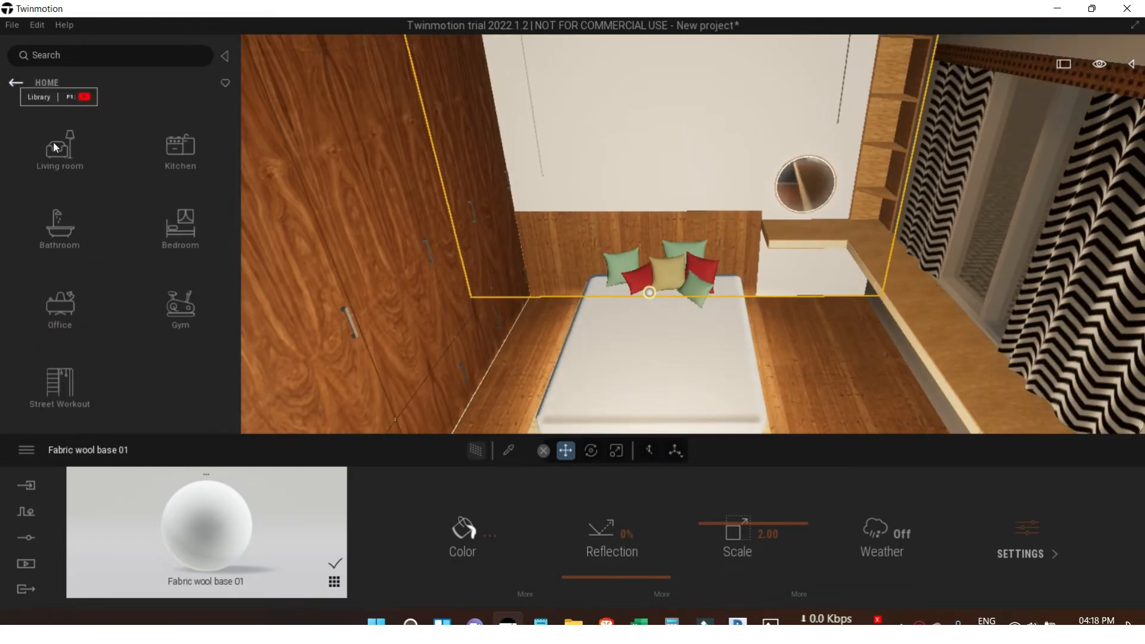
left_click(16, 84)
scroll(559, 371, "down", 2)
middle_click_drag(559, 371, 570, 381)
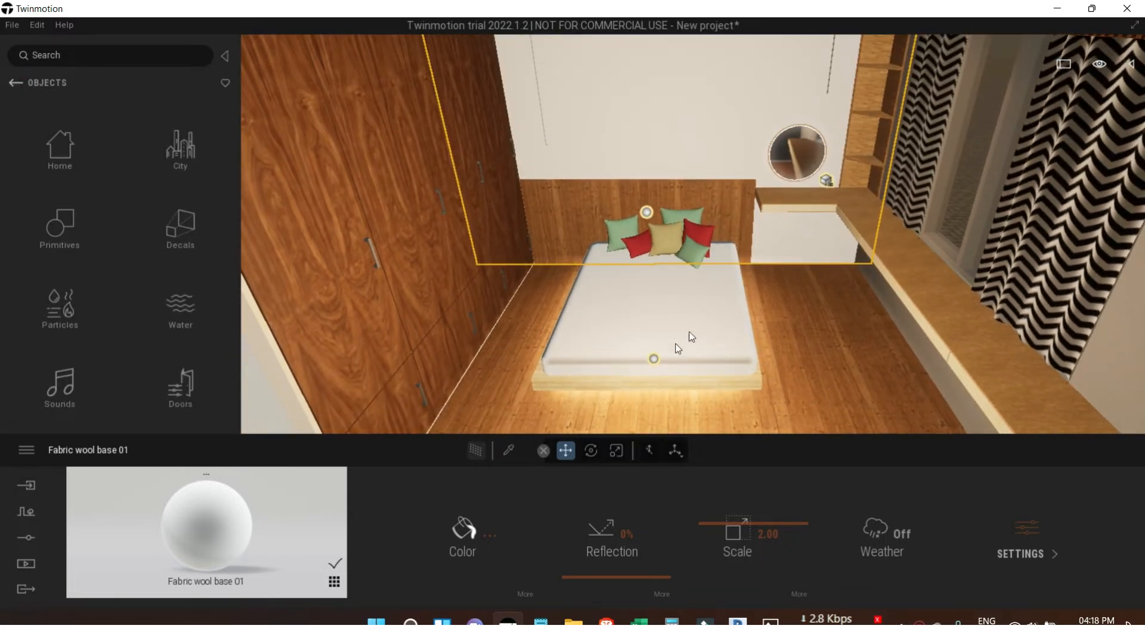
left_click(77, 234)
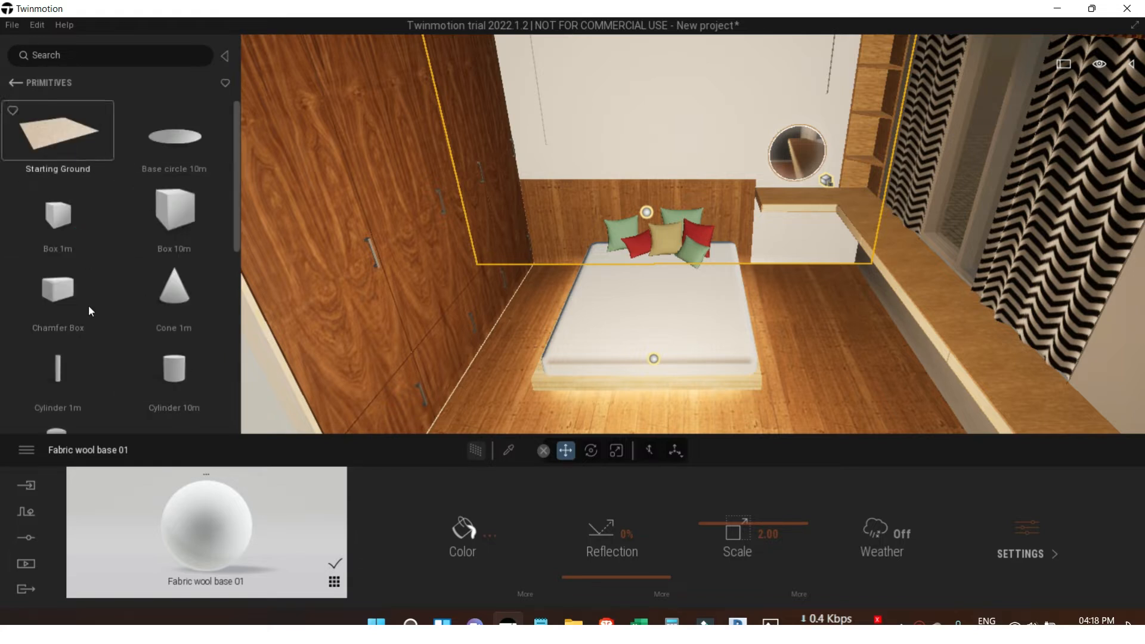
scroll(167, 379, "down", 5)
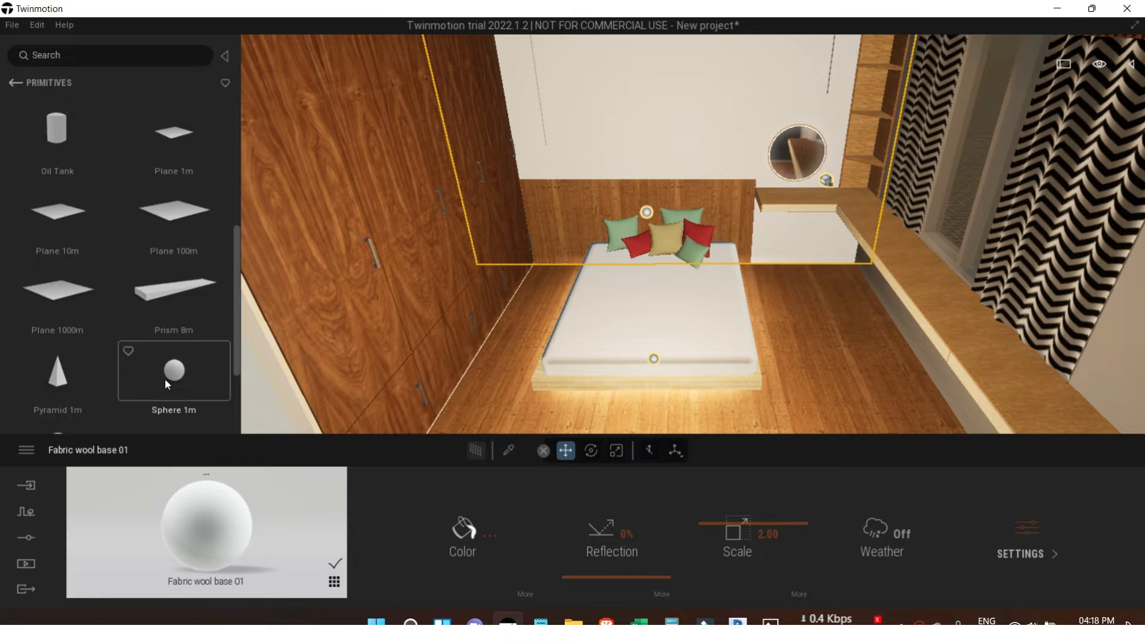
scroll(143, 399, "down", 3)
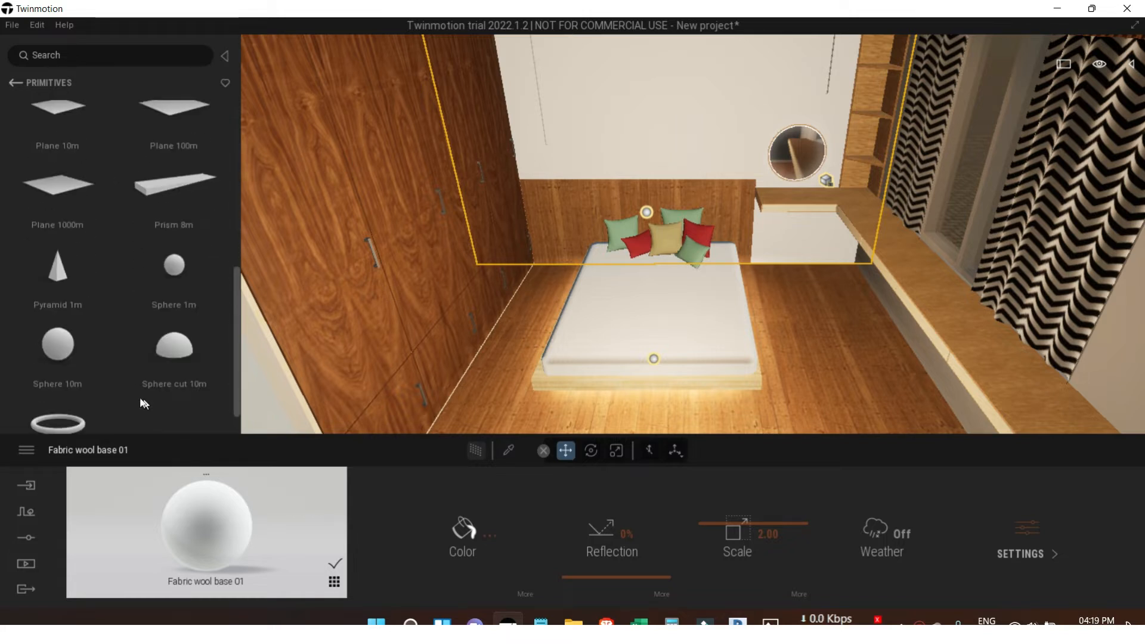
scroll(90, 301, "up", 5)
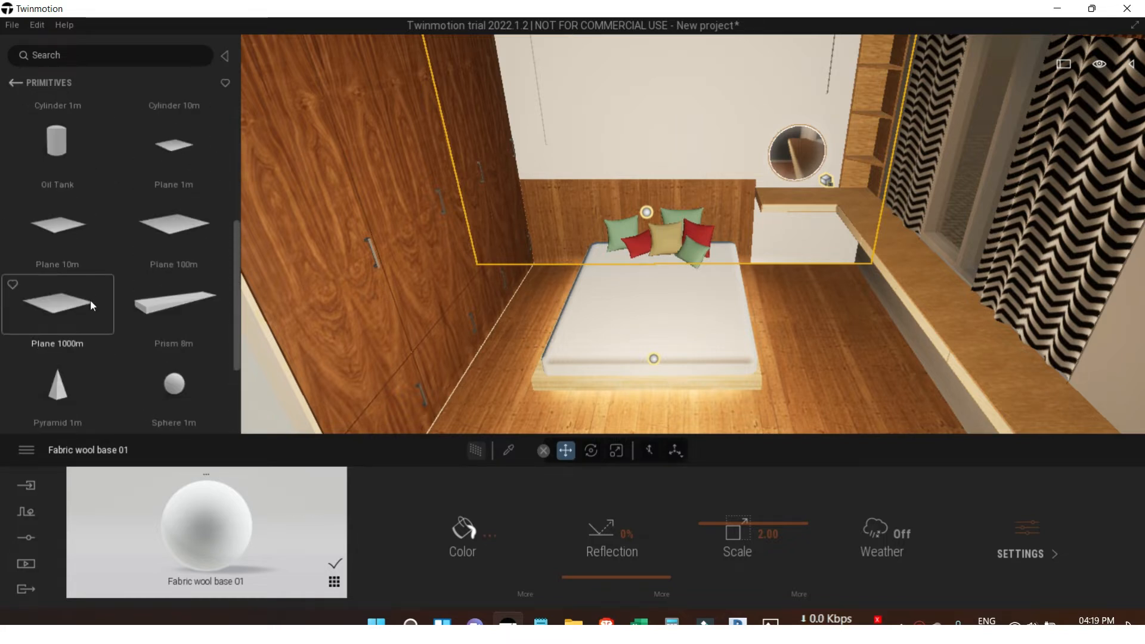
left_click(20, 86)
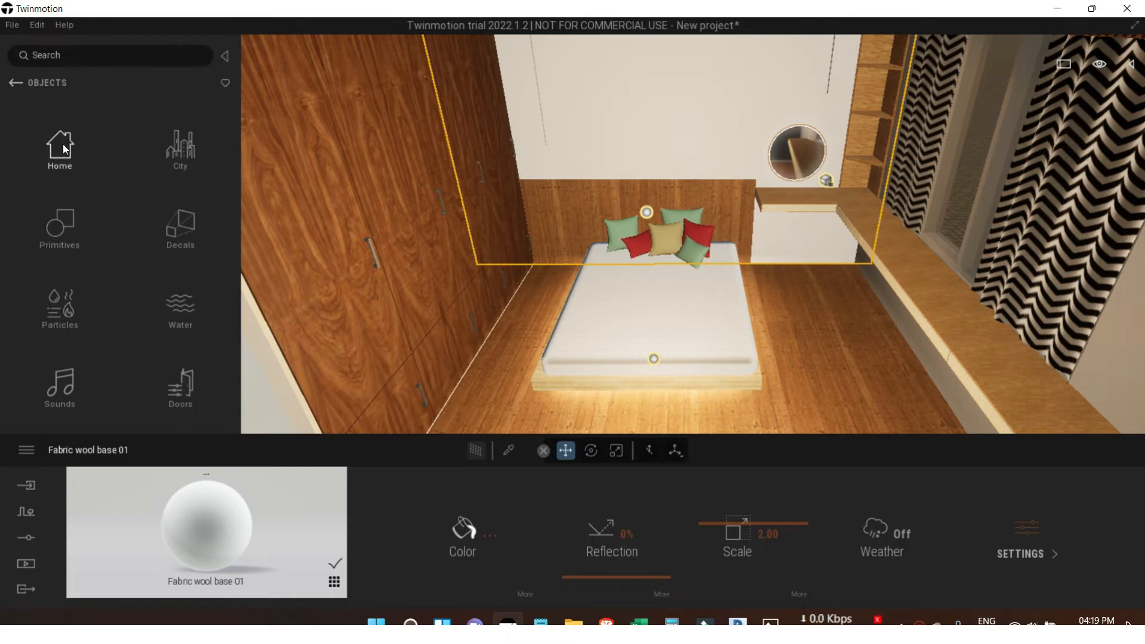
Place the striped Carpet 150x80 from the living room decorations on the lower part of the bed.
left_click(197, 386)
scroll(219, 337, "down", 2)
left_click_drag(232, 134, 226, 424)
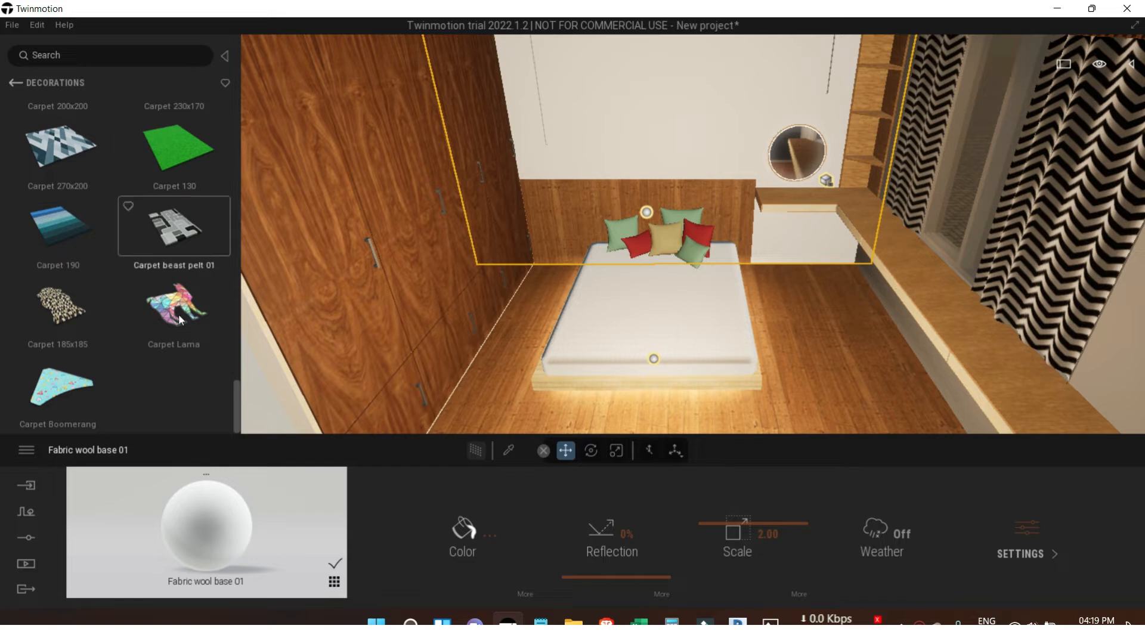
scroll(177, 314, "up", 3)
scroll(180, 320, "up", 4)
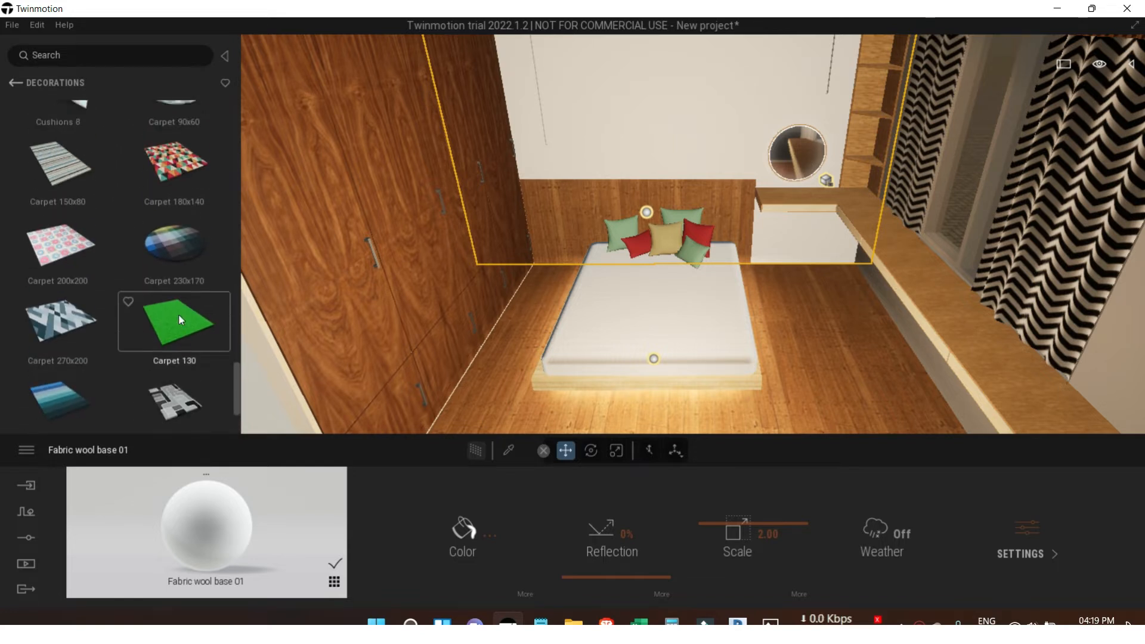
left_click_drag(69, 315, 660, 356)
Rotate the striped carpet by 90 degrees so it lies across the bed.
middle_click_drag(718, 307, 684, 393)
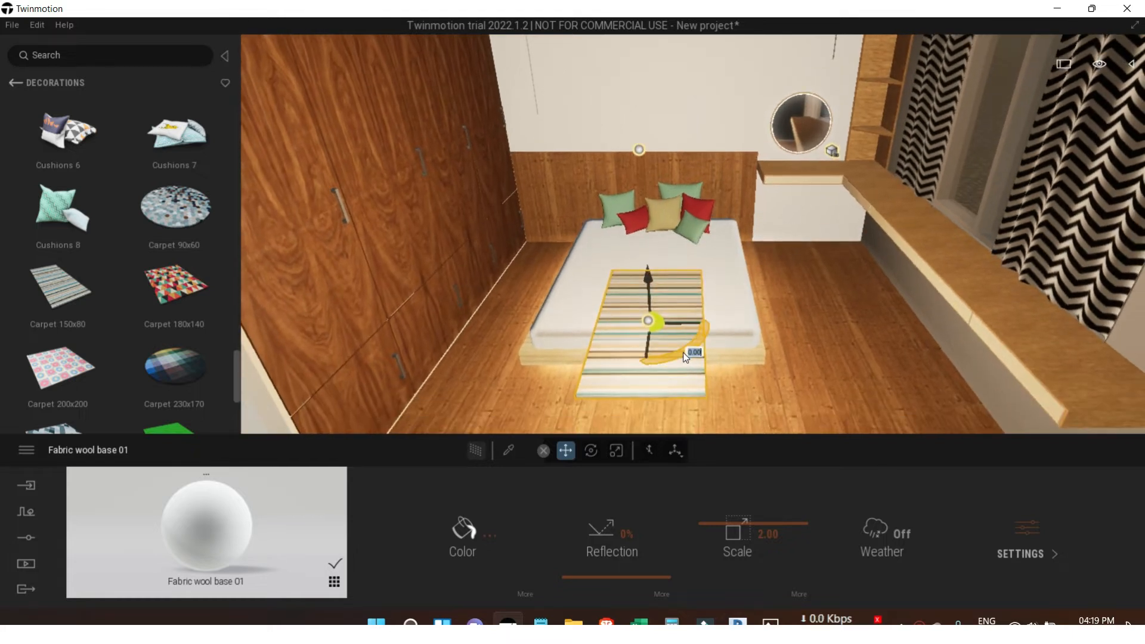
type("90")
key("Return")
Scale the striped carpet along its length to span the full width of the mattress.
scroll(683, 353, "up", 2)
middle_click_drag(683, 352, 659, 396, "shift")
scroll(712, 319, "up", 2)
middle_click_drag(712, 320, 665, 435, "shift")
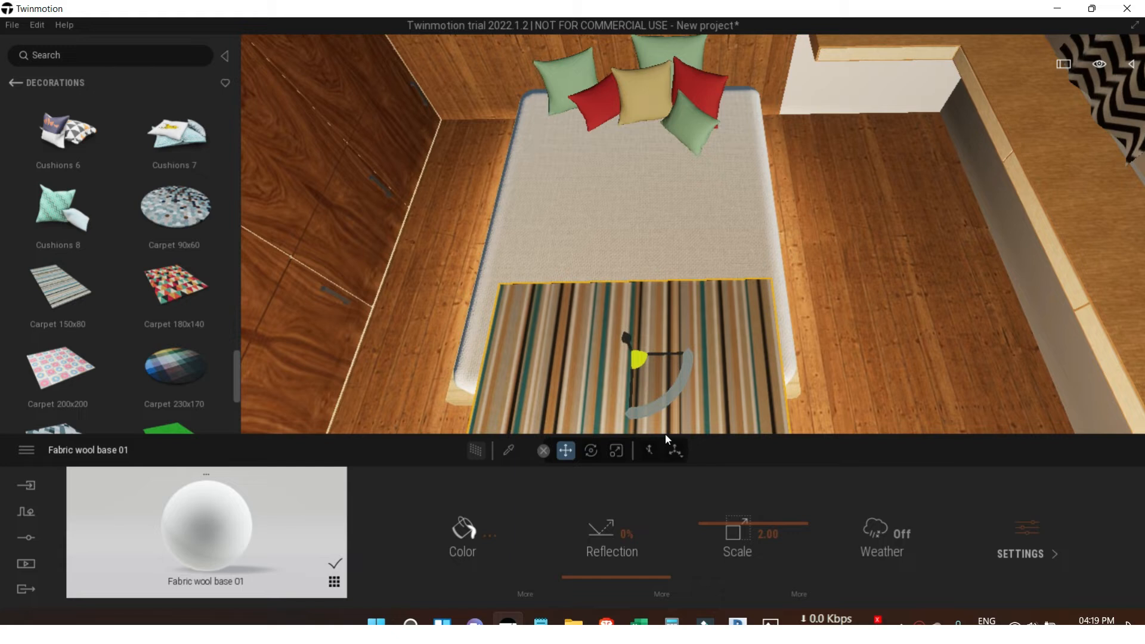
left_click(620, 454)
left_click_drag(694, 353, 692, 352)
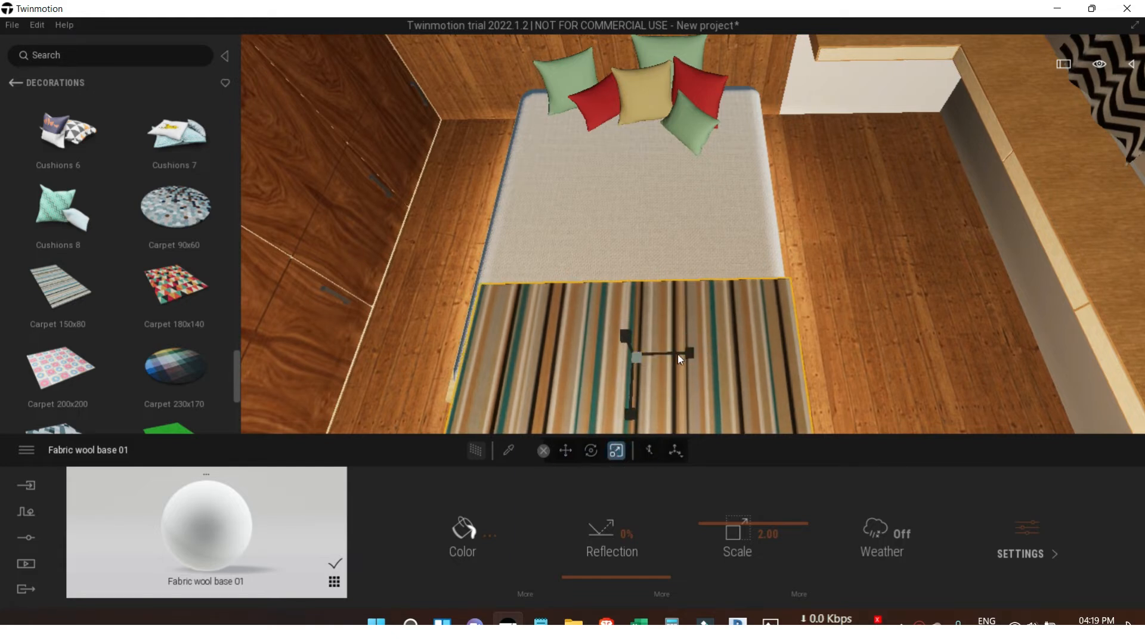
middle_click_drag(693, 353, 741, 354)
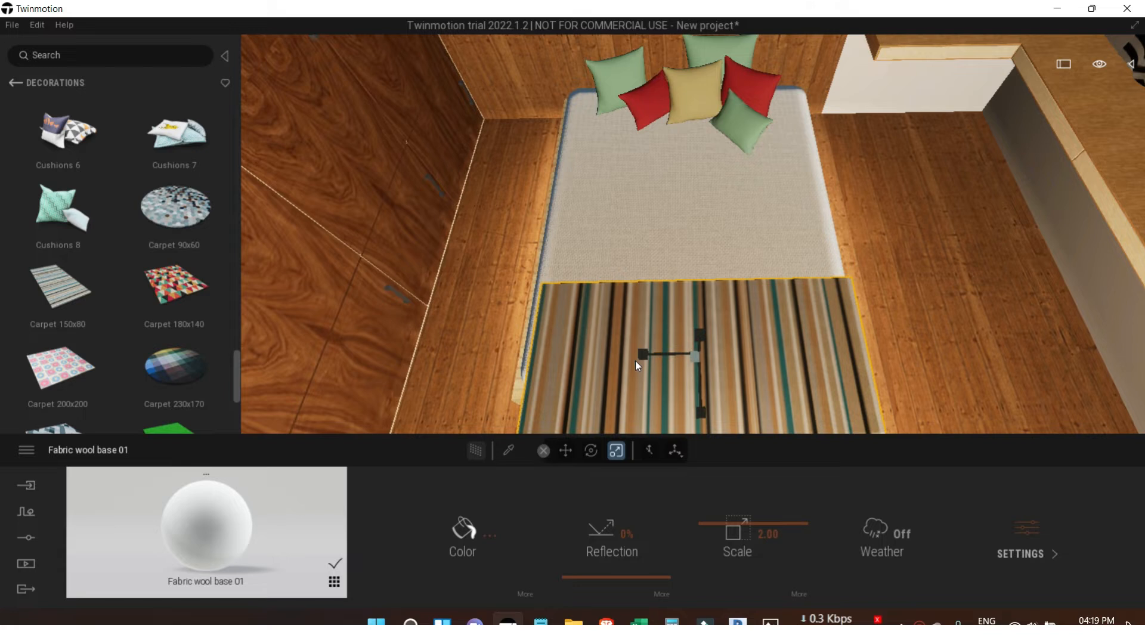
left_click_drag(642, 355, 655, 353)
left_click(566, 450)
Position the striped carpet at the foot of the mattress and scale down its depth to form a bed runner.
middle_click_drag(828, 320, 1041, 468, "shift")
middle_click_drag(710, 393, 677, 316)
left_click(617, 454)
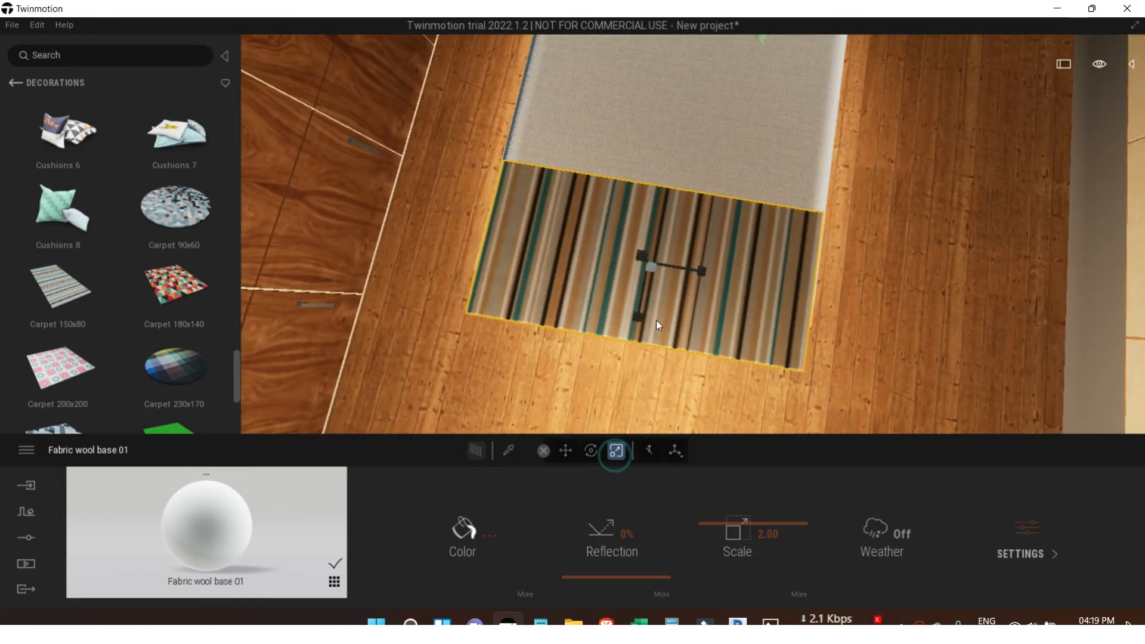
left_click_drag(637, 315, 649, 238)
left_click(565, 451)
Create one instance copy of the bed runner with 1.01 m spacing, offset sideways past the bed's edge.
middle_click_drag(858, 382, 833, 299, "shift")
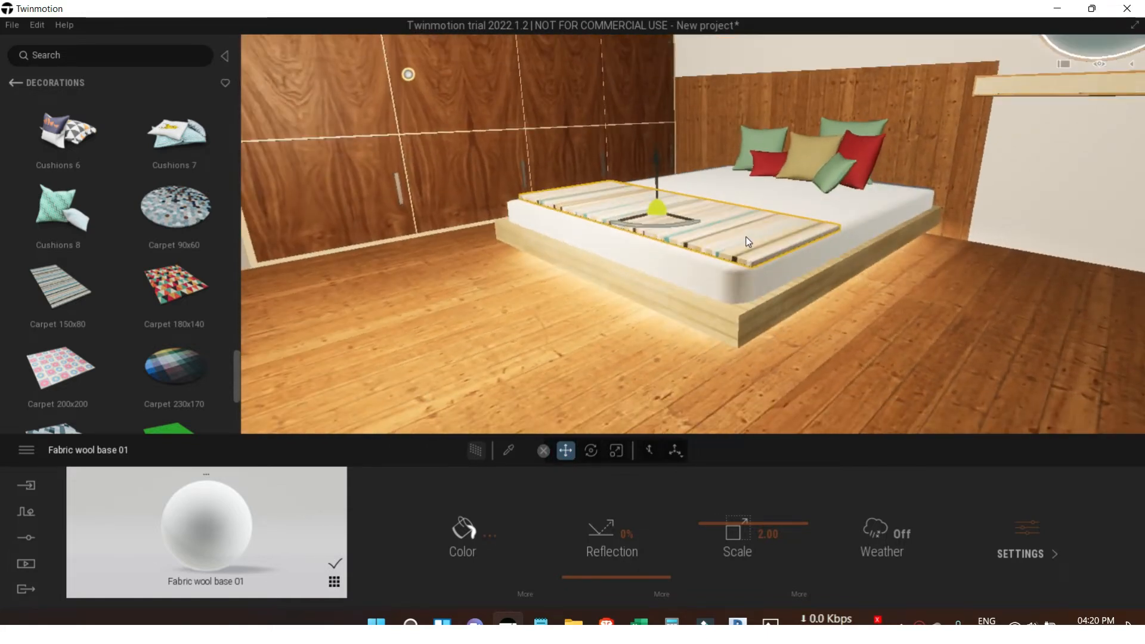
middle_click_drag(735, 272, 802, 334)
middle_click_drag(803, 292, 789, 301)
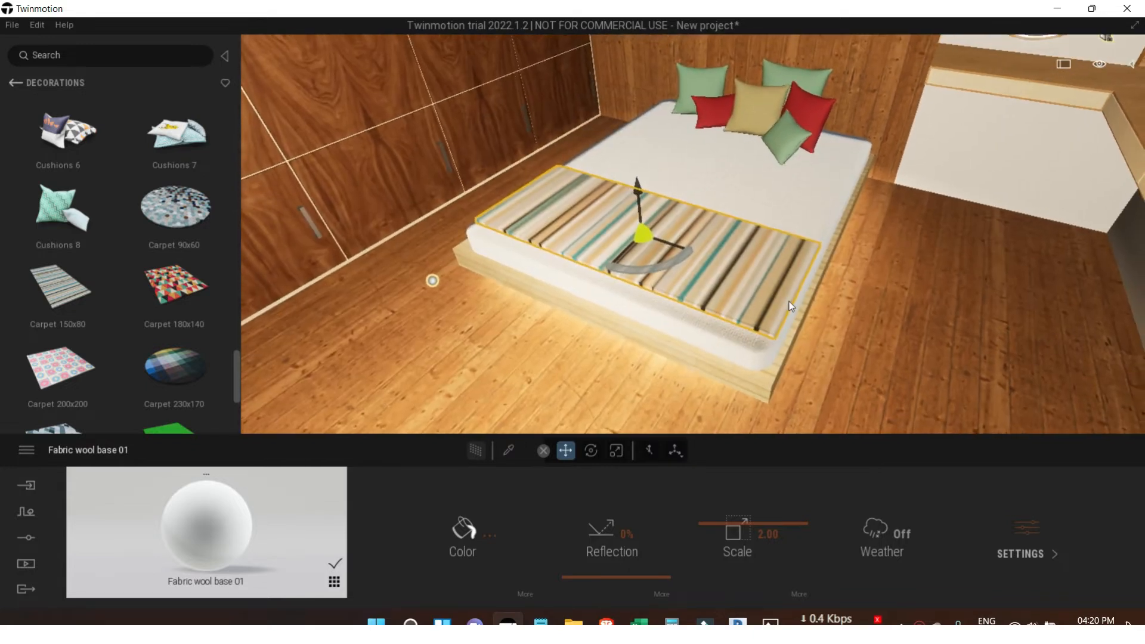
scroll(788, 302, "up", 3)
middle_click_drag(709, 234, 669, 190)
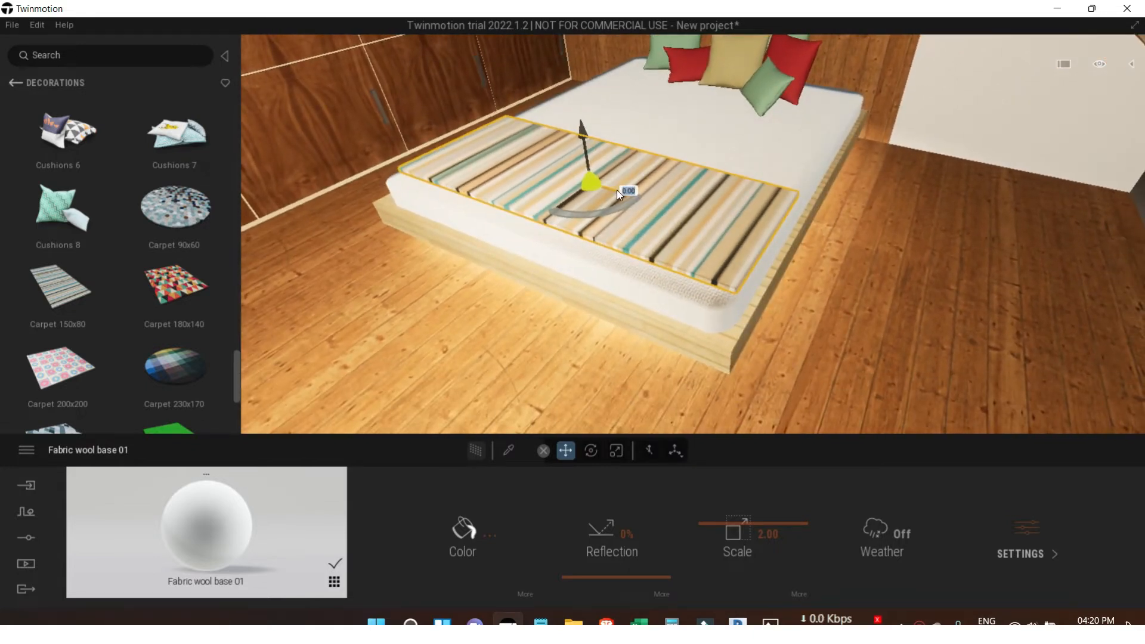
left_click_drag(618, 191, 849, 277)
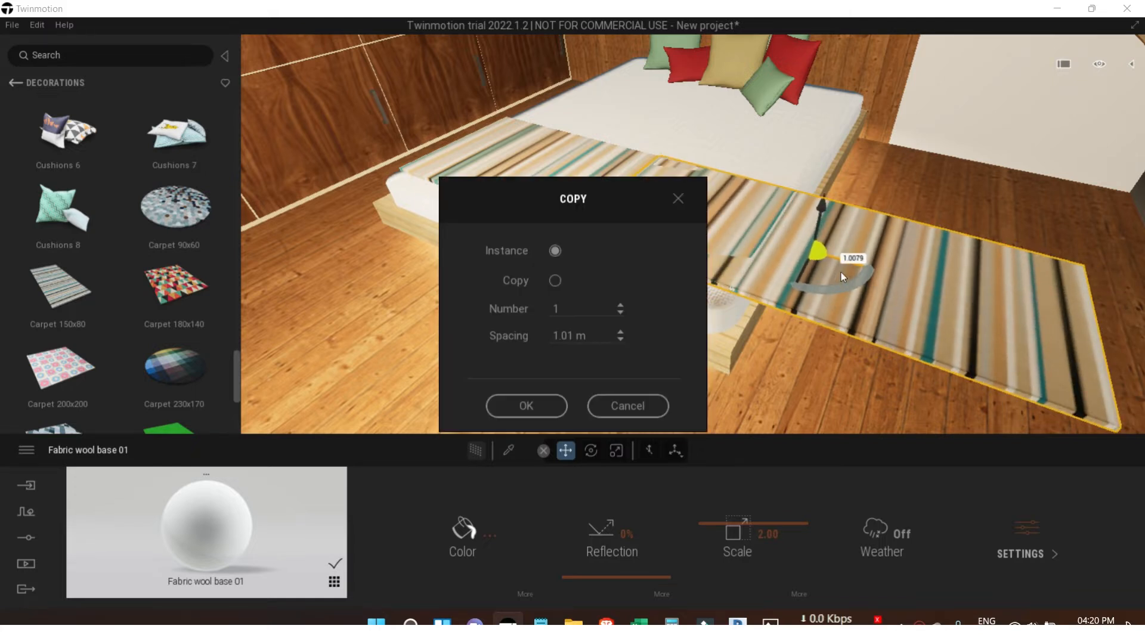
left_click(538, 410)
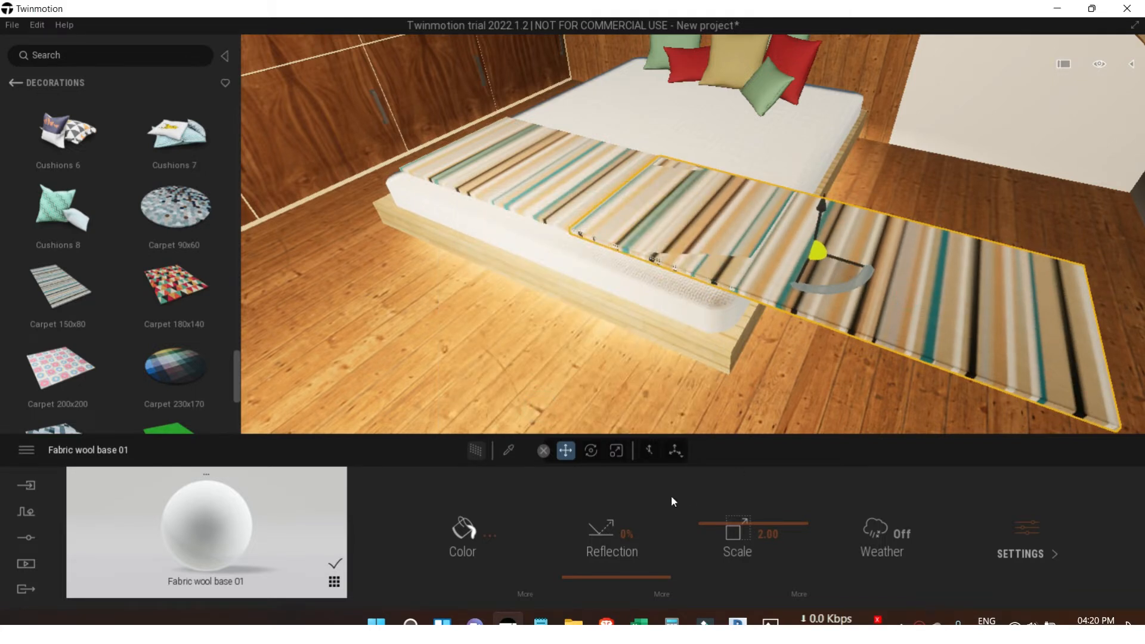
Rotate the copied runner so it stands vertically beside the mattress.
left_click(592, 454)
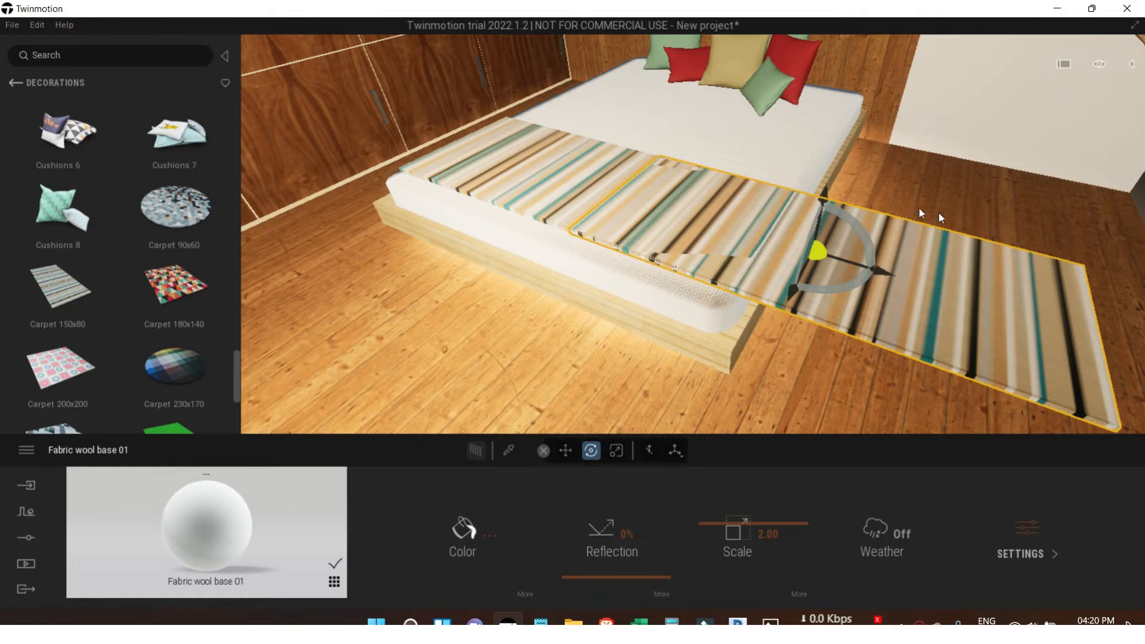
left_click(859, 228)
middle_click_drag(865, 334, 681, 368, "shift")
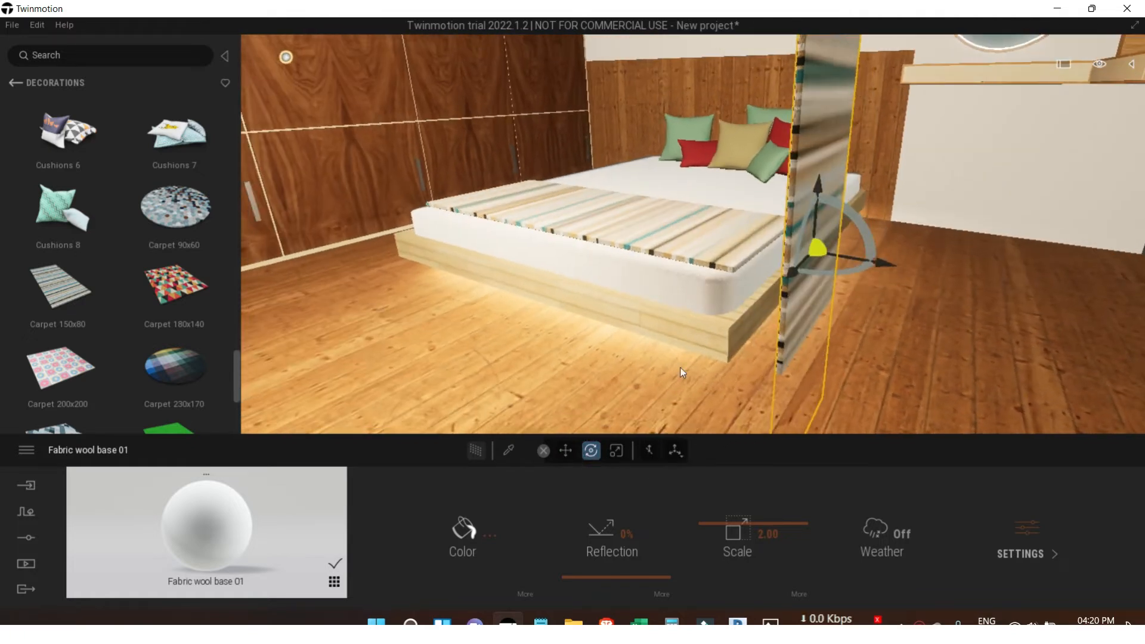
Scale the vertical runner copy down in height to about 0.36 beside the mattress.
left_click(616, 455)
left_click_drag(815, 195, 820, 214)
middle_click_drag(821, 215, 924, 189, "shift")
left_click_drag(812, 195, 807, 334)
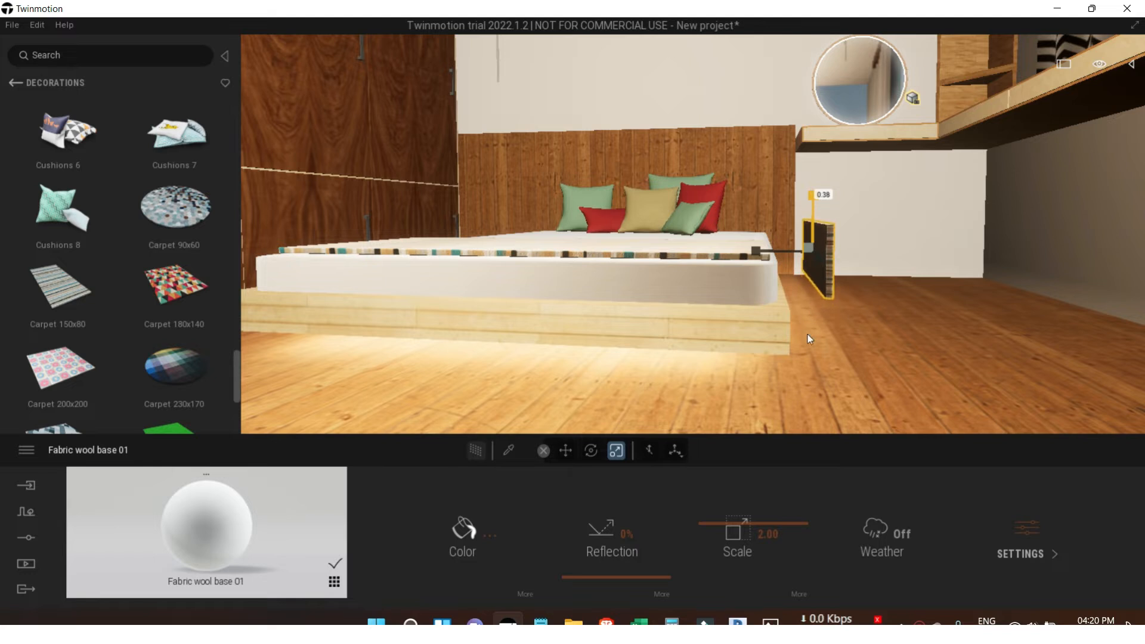
Move the vertical runner copy in against the side of the mattress, at the end of the striped runner.
left_click_drag(813, 197, 813, 206)
middle_click_drag(887, 279, 771, 247, "shift")
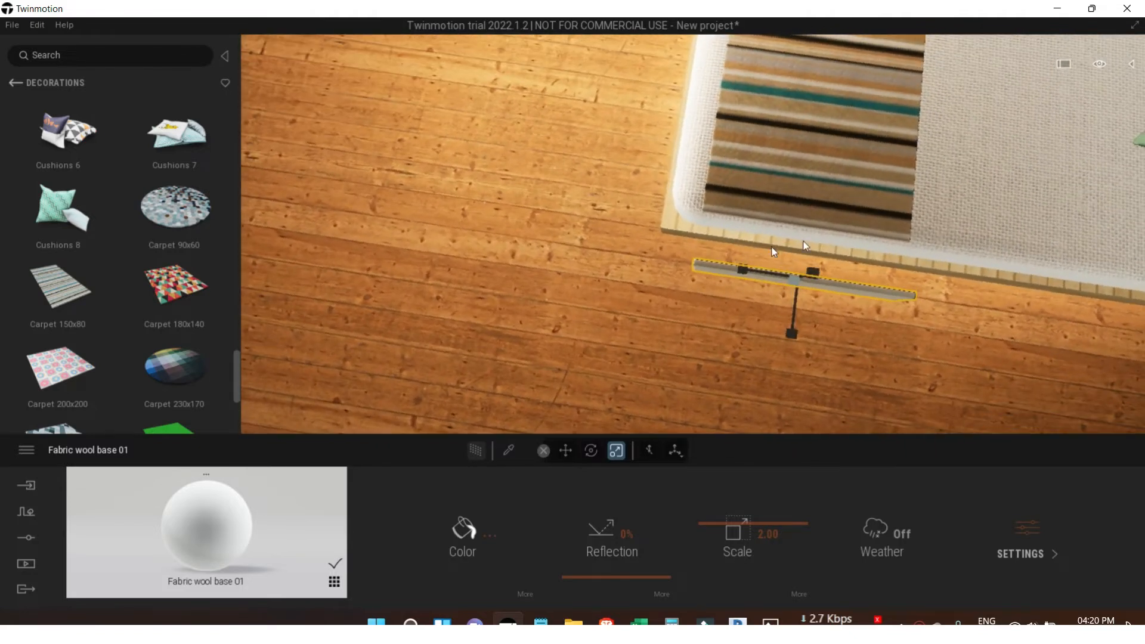
left_click_drag(767, 282, 789, 255)
left_click(566, 450)
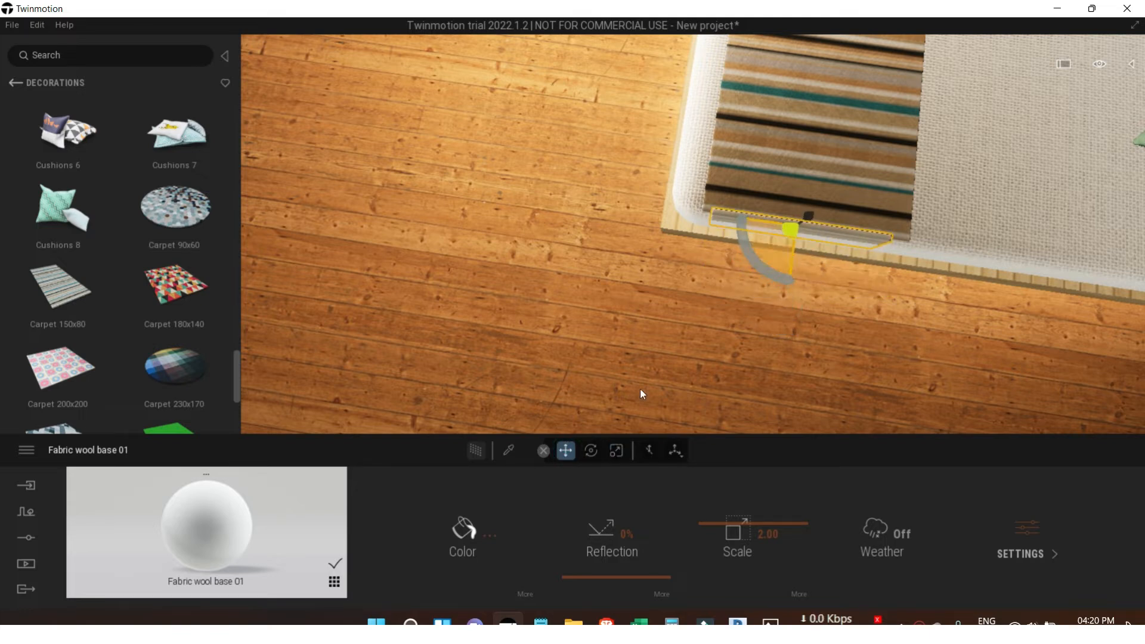
Scale the vertical side piece lengthwise to about 1.13 and nudge it into line with the runner's width.
left_click(616, 450)
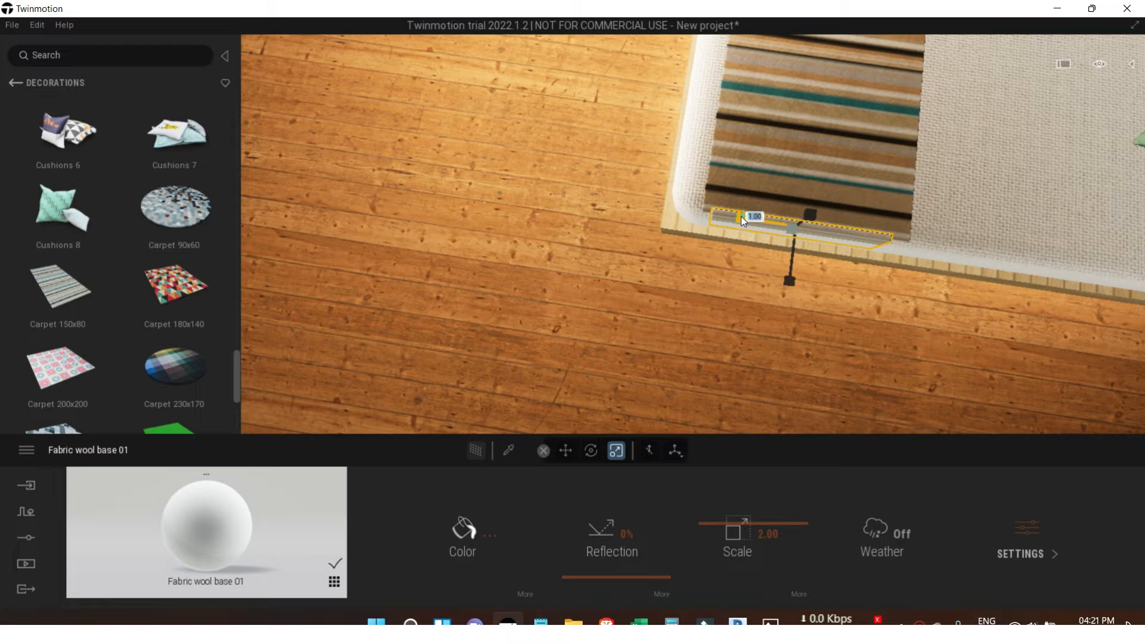
left_click_drag(731, 216, 725, 215)
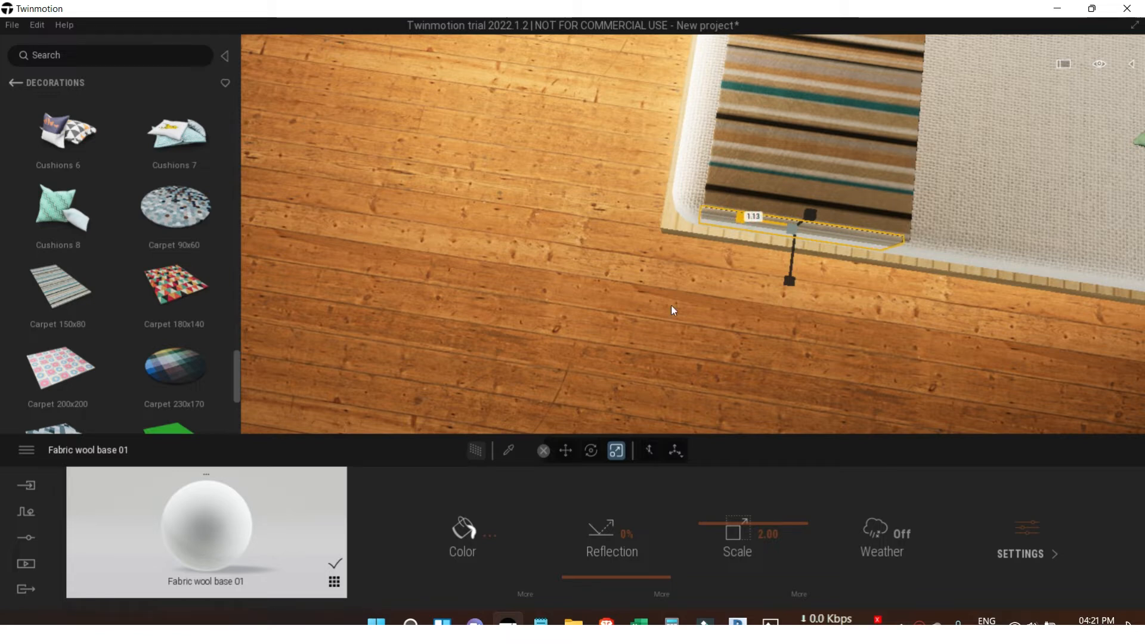
left_click(566, 450)
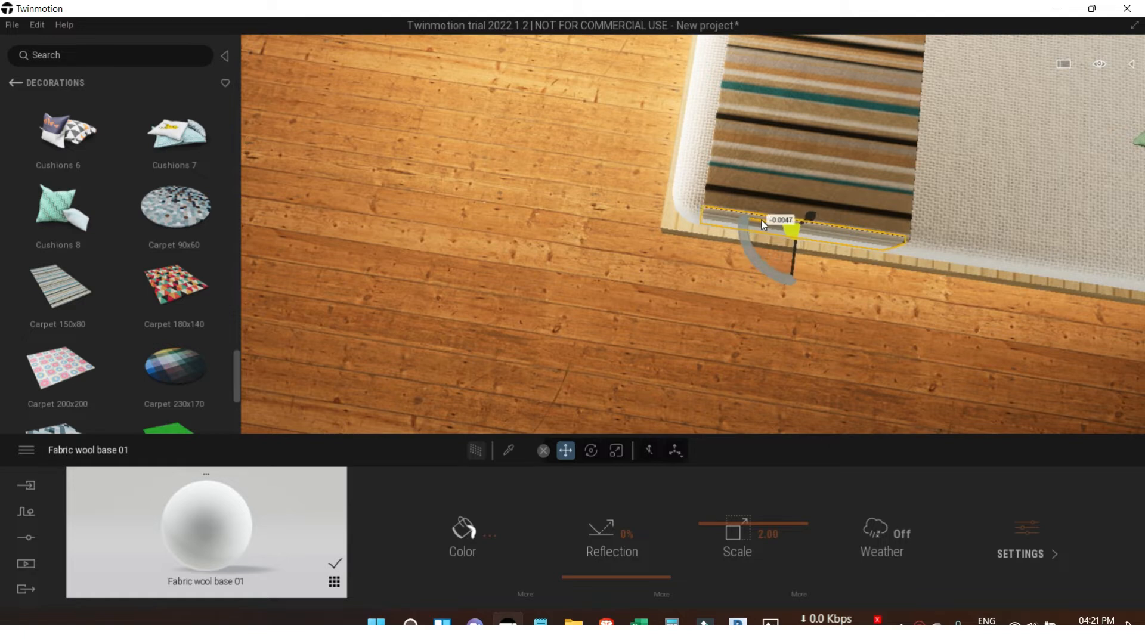
Shift the vertical side piece outward so it sits just outside the mattress edge.
middle_click_drag(647, 342, 1128, 261, "shift")
scroll(918, 295, "up", 5)
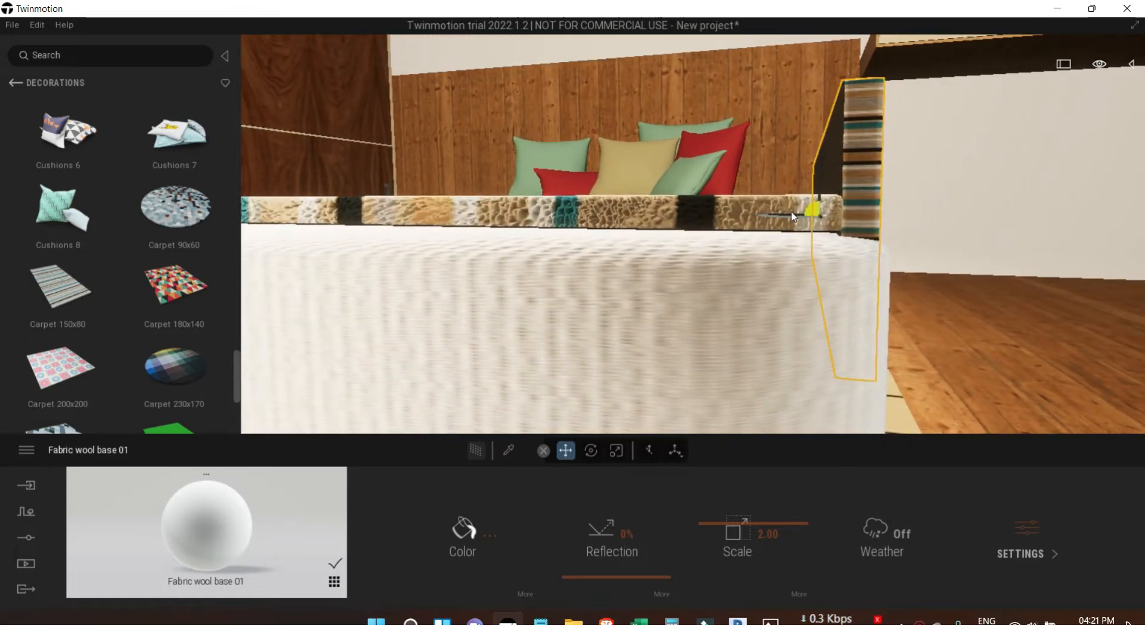
left_click_drag(798, 219, 823, 218)
middle_click_drag(823, 218, 761, 236, "shift")
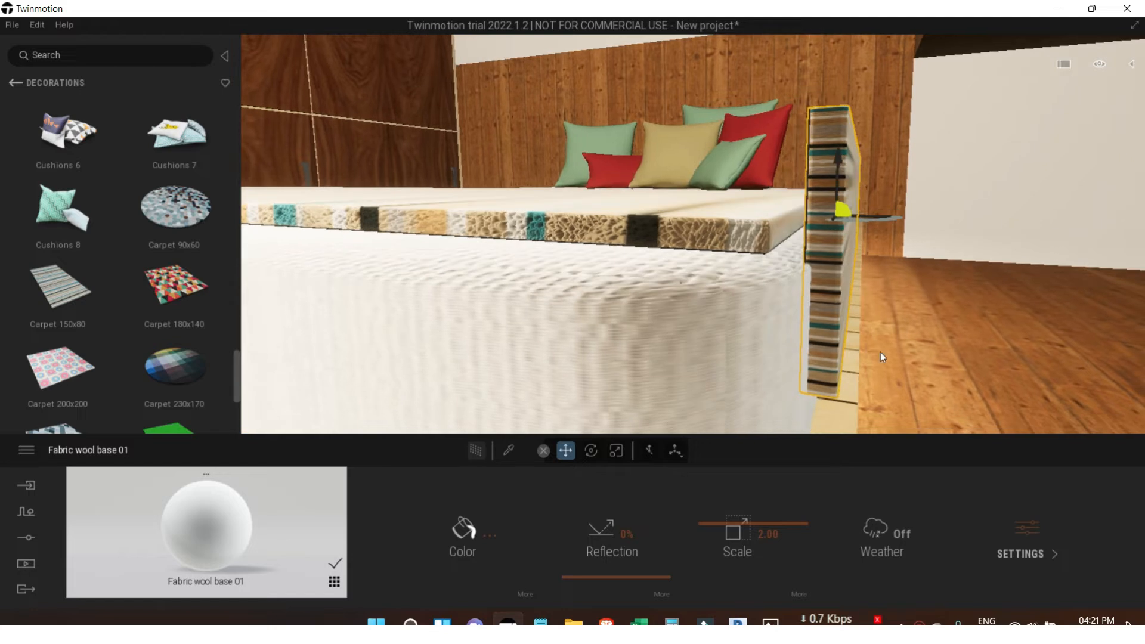
scroll(923, 368, "up", 2)
scroll(955, 288, "down", 2)
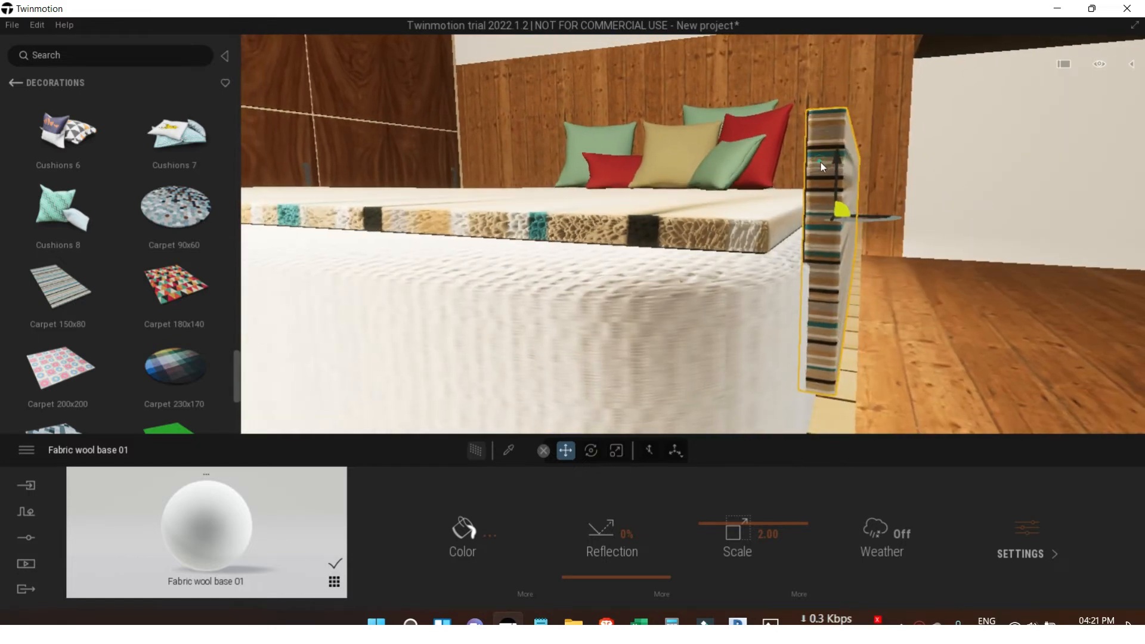
Scale the vertical side piece down in height and lower it so its top meets the runner.
left_click(617, 451)
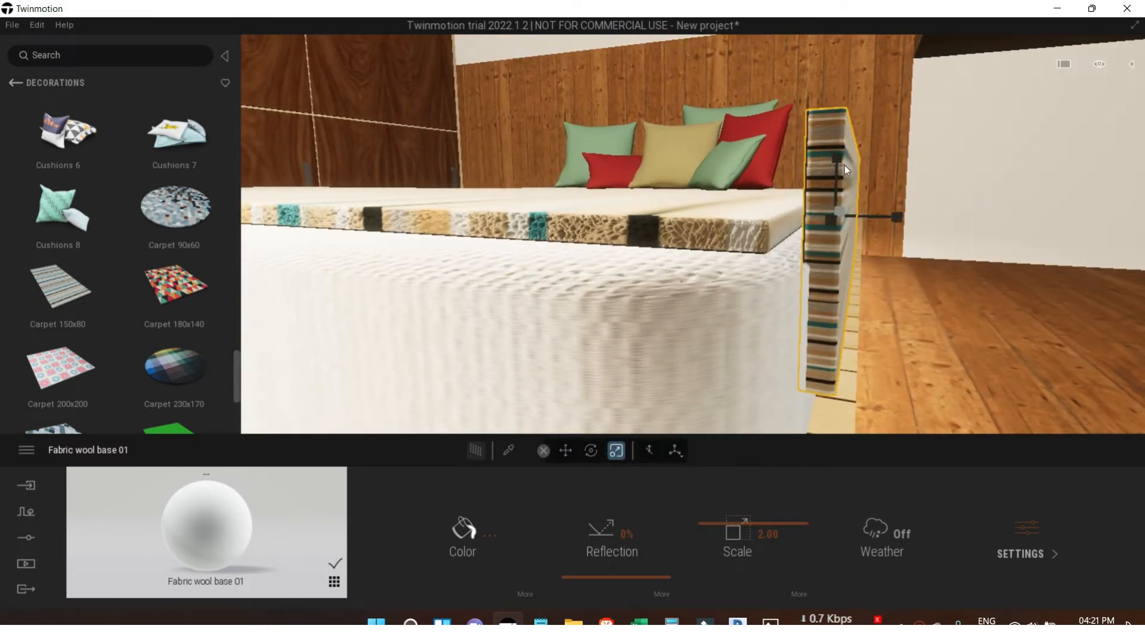
left_click_drag(838, 170, 825, 239)
left_click(564, 451)
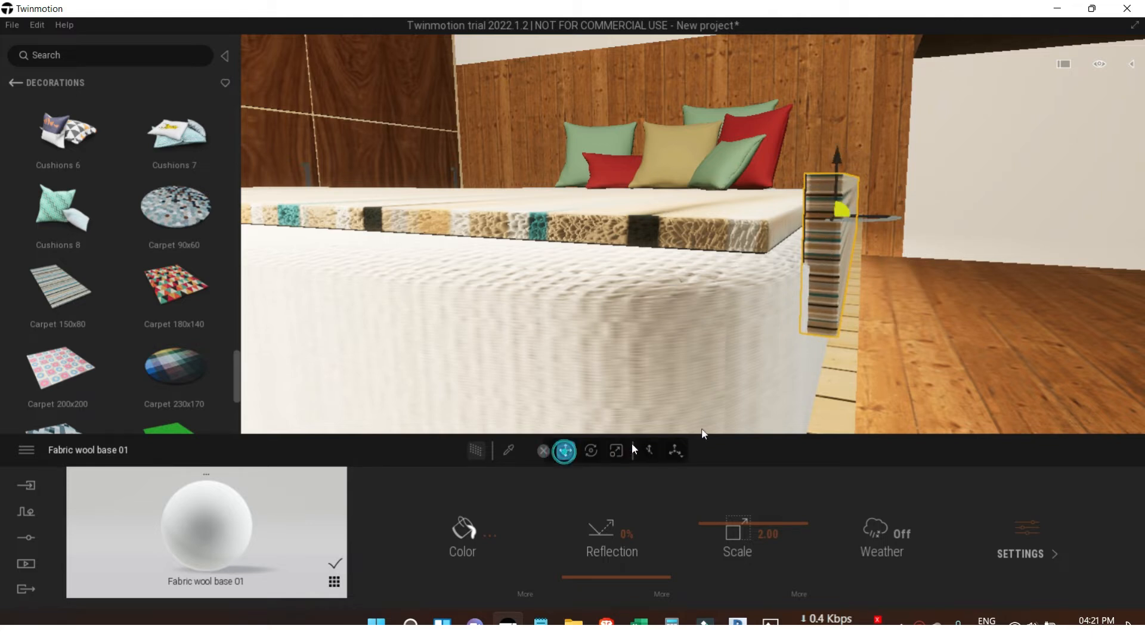
left_click(838, 155)
left_click(834, 187)
left_click(836, 156)
left_click_drag(837, 156, 835, 187)
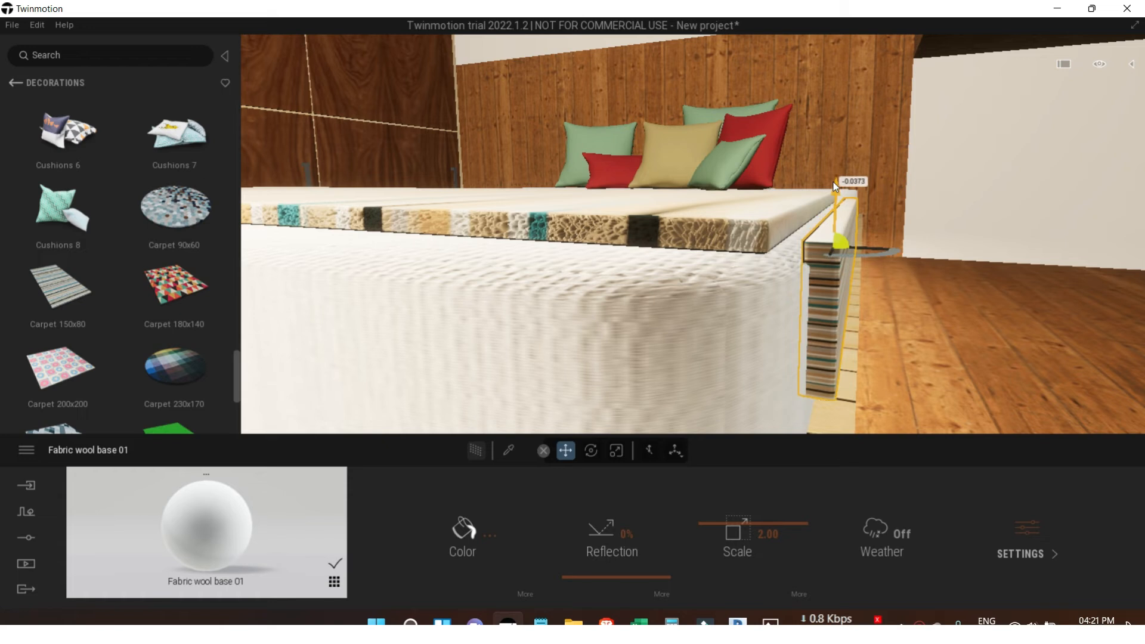
Stretch the striped runner slightly across the bed so it reaches over the vertical side piece.
middle_click_drag(947, 233, 950, 269, "shift")
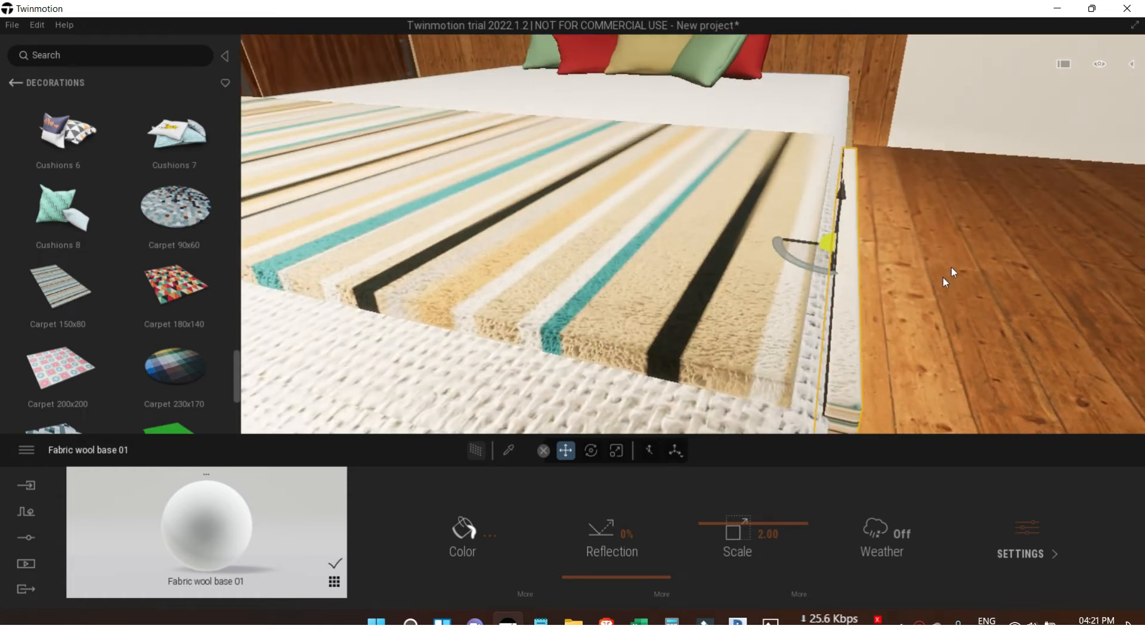
scroll(951, 269, "down", 3)
middle_click_drag(913, 381, 713, 180)
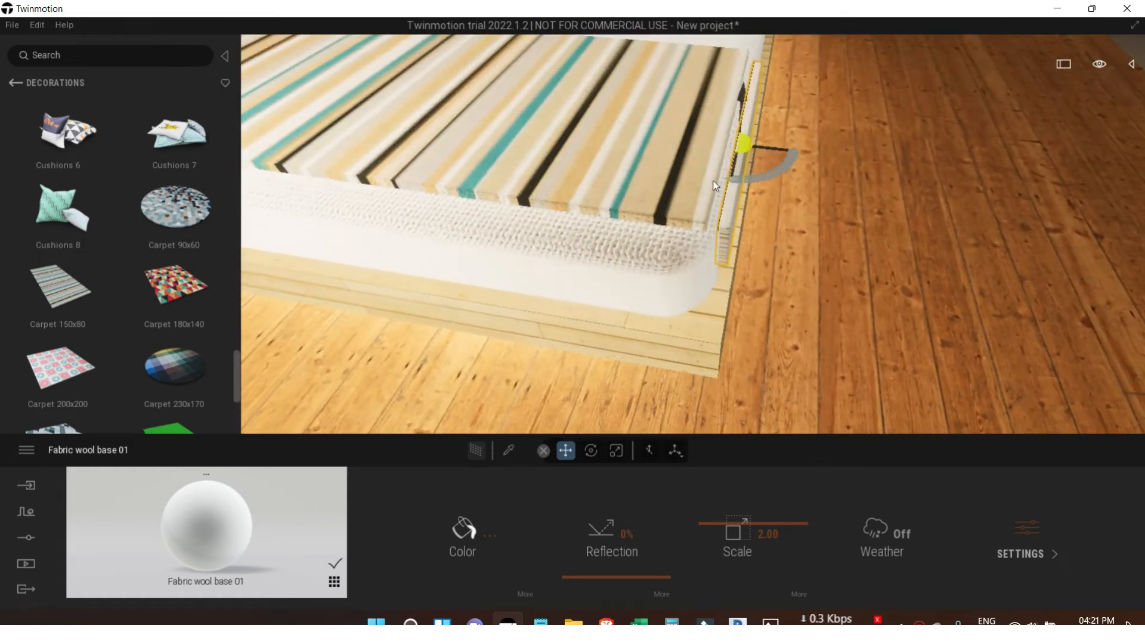
left_click(710, 180)
left_click(617, 451)
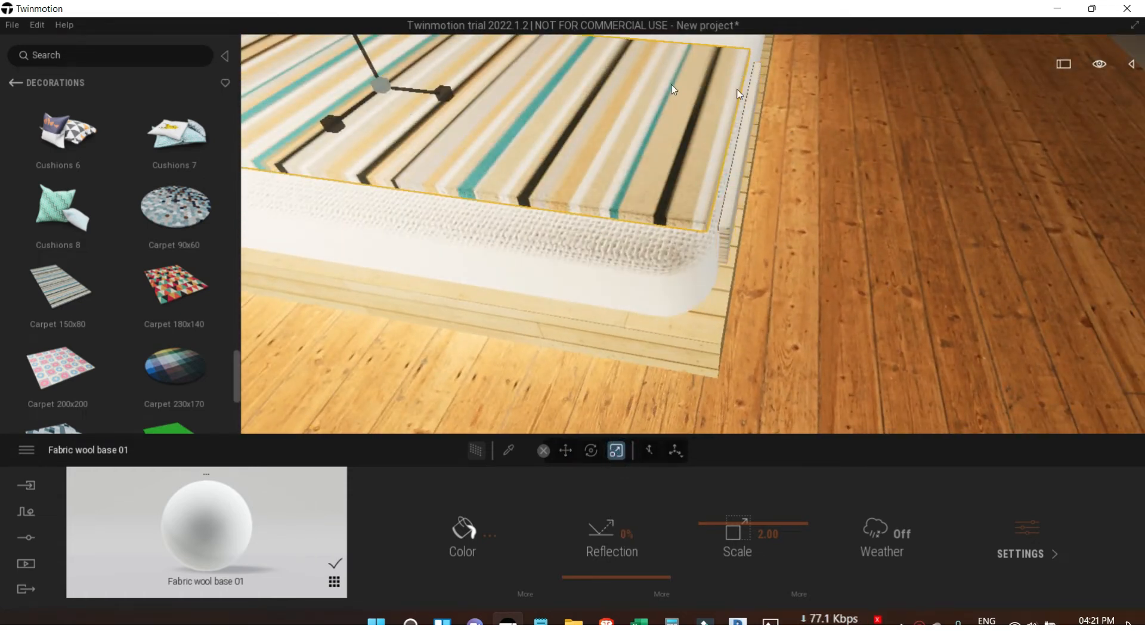
left_click_drag(450, 90, 454, 92)
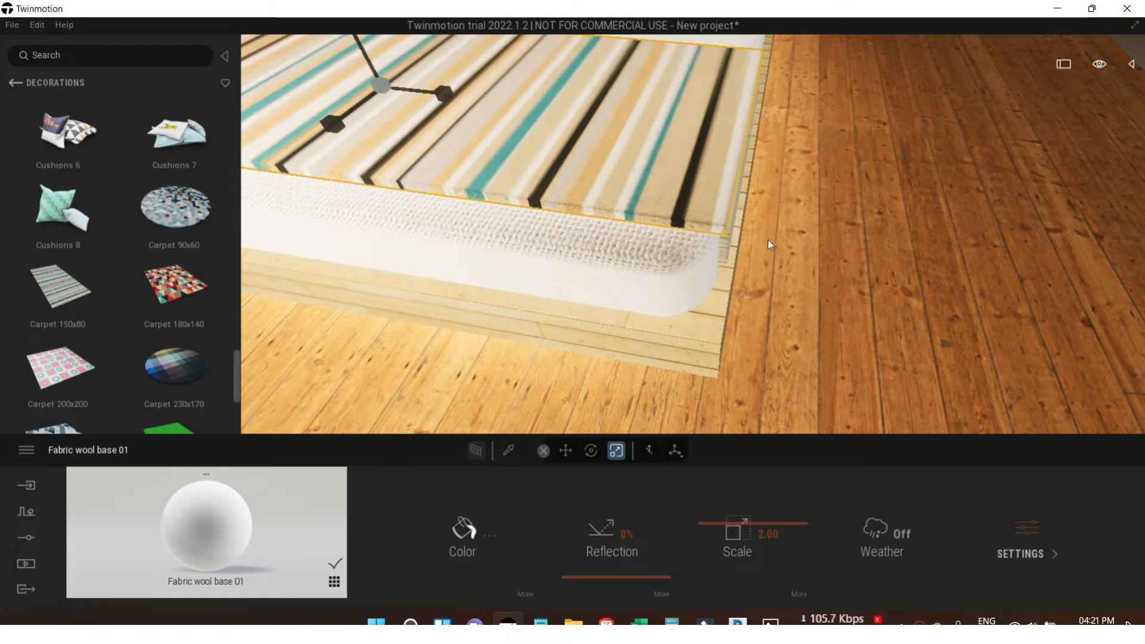
left_click(731, 248)
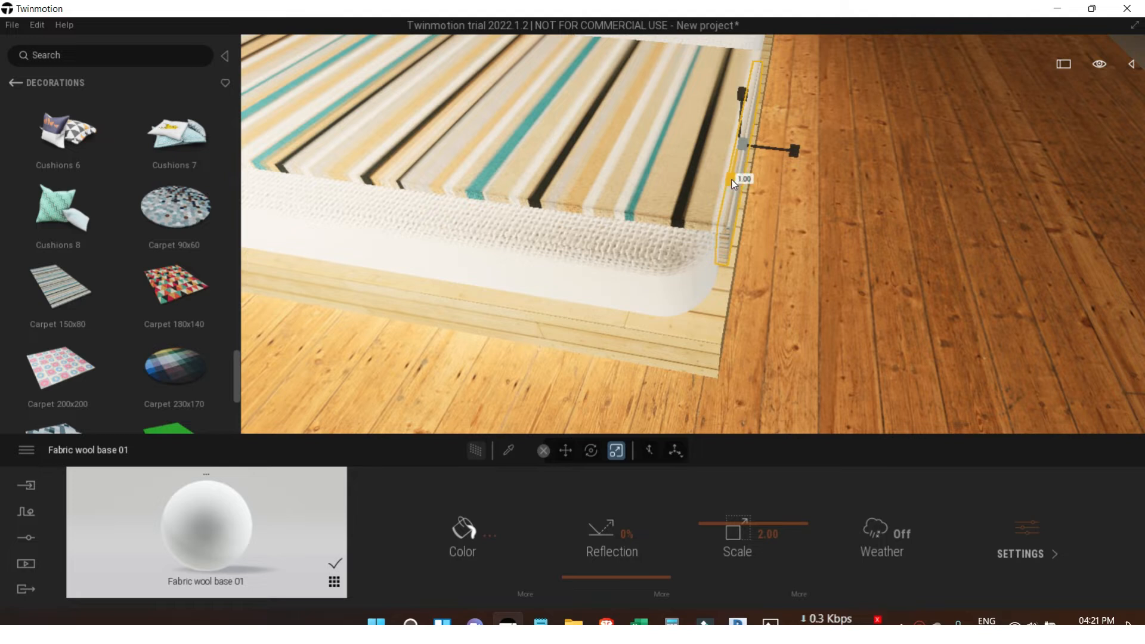
left_click(811, 250)
Copy the vertical side piece across the bed to the opposite side, near the wardrobe.
middle_click_drag(839, 287, 776, 273, "shift")
scroll(778, 273, "down", 5)
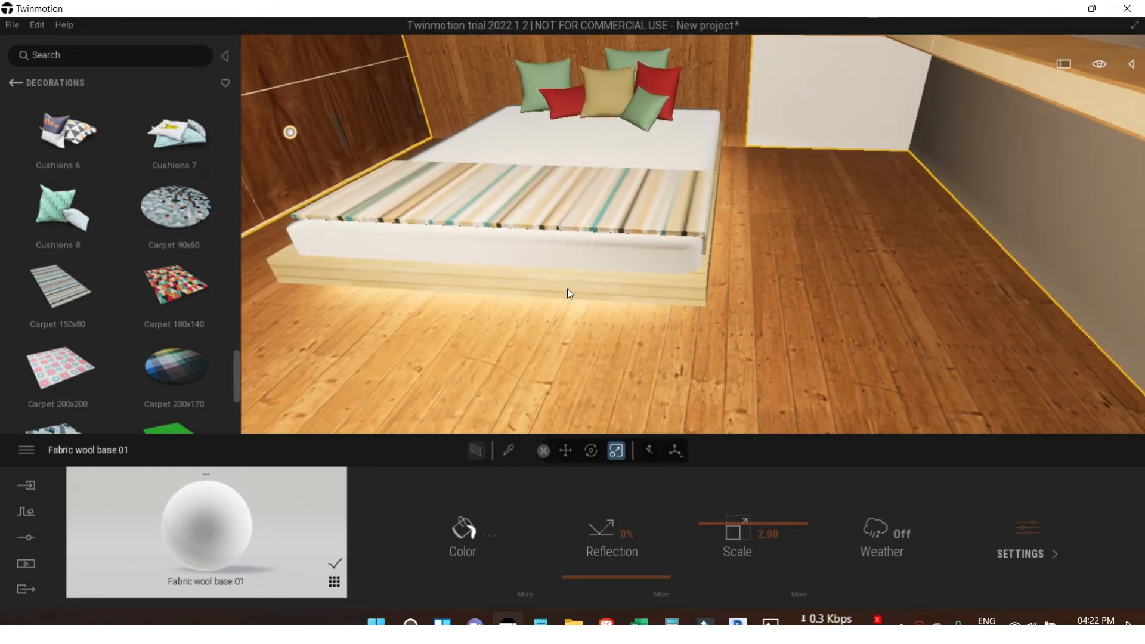
scroll(724, 267, "up", 2)
left_click(724, 267)
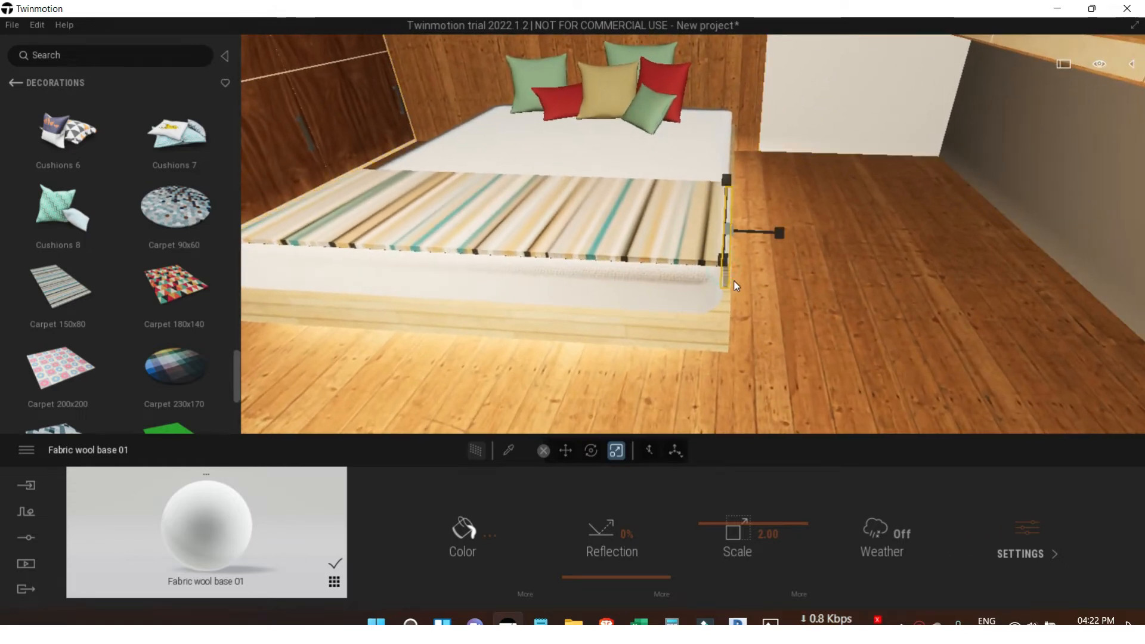
left_click(566, 451)
middle_click_drag(656, 358, 811, 220, "shift")
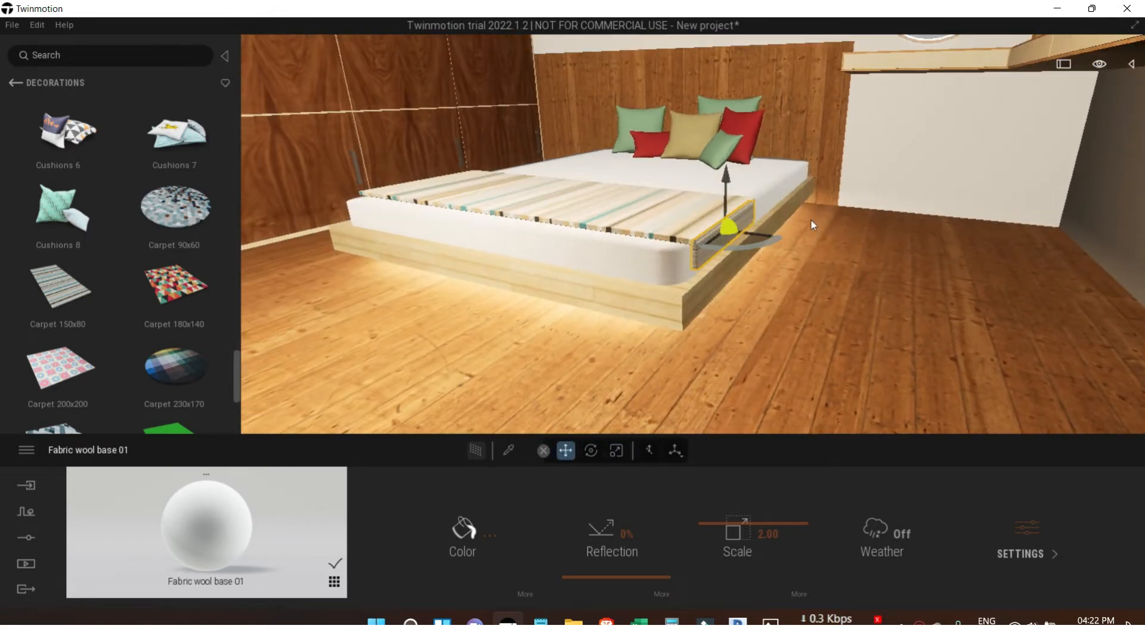
left_click_drag(751, 237, 374, 185, "alt")
left_click(526, 405)
Move the copied side piece against the wardrobe-side edge of the mattress, aligned with the end of the runner.
right_click_drag(422, 271, 394, 298)
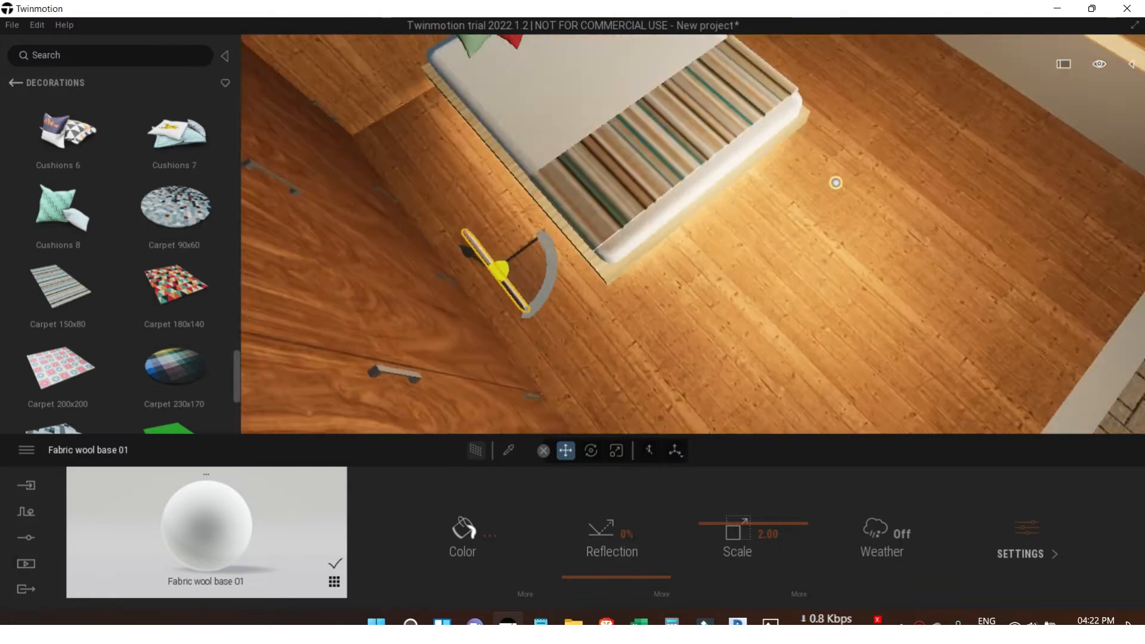
middle_click_drag(394, 298, 467, 220, "shift")
scroll(668, 267, "up", 2)
scroll(668, 267, "up", 3)
scroll(668, 267, "up", 1)
middle_click_drag(668, 267, 775, 298)
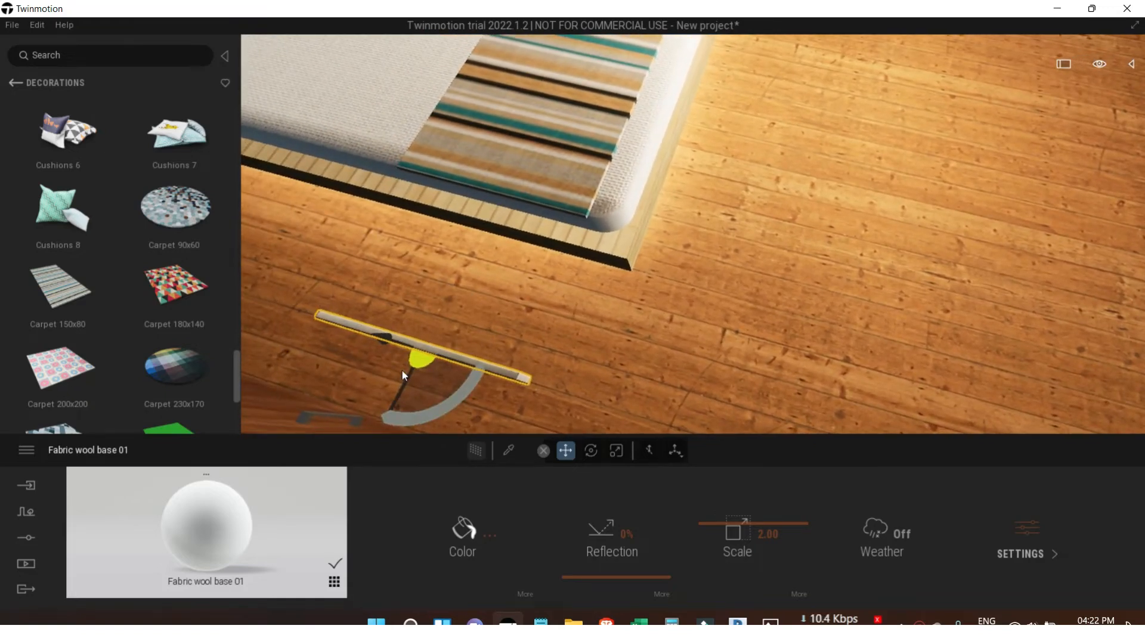
left_click_drag(404, 377, 497, 231)
middle_click_drag(500, 232, 621, 225, "shift")
scroll(622, 224, "up", 5)
left_click_drag(574, 231, 575, 227)
Widen the striped runner slightly and shift it toward the wardrobe so it covers the copied side piece.
middle_click_drag(557, 102, 605, 162, "shift")
left_click(650, 246)
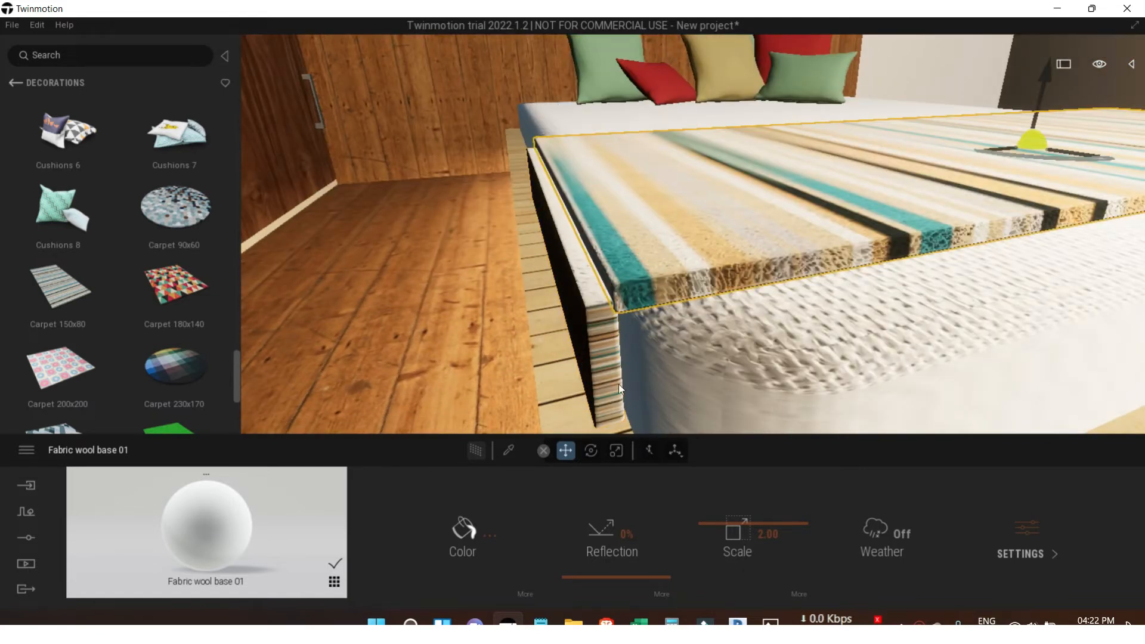
left_click(617, 453)
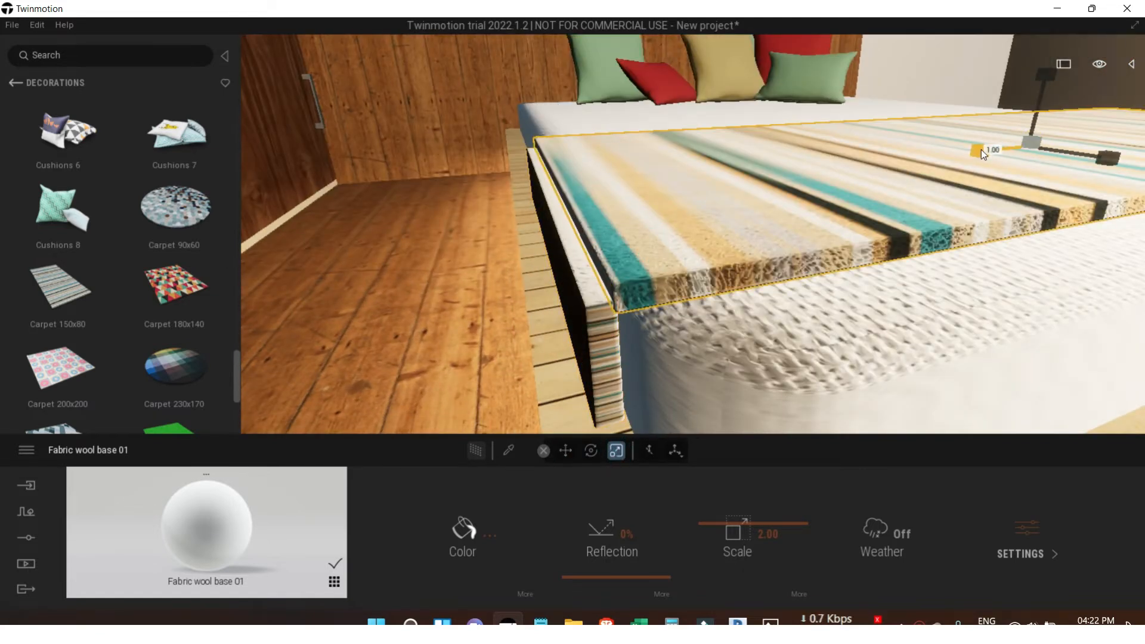
left_click_drag(981, 149, 979, 151)
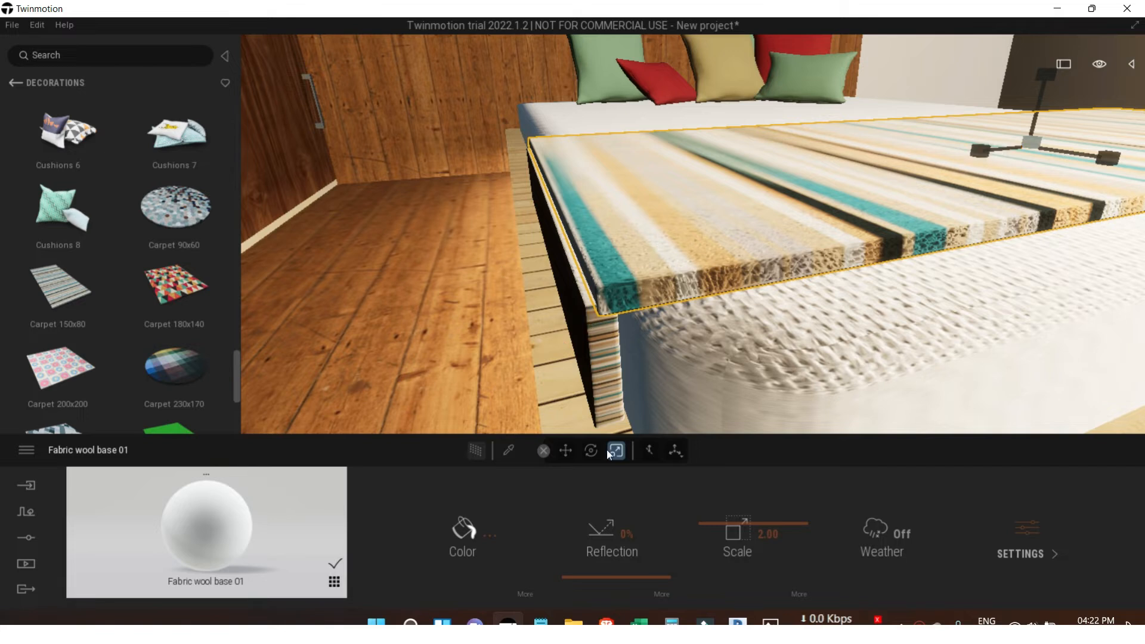
left_click(566, 452)
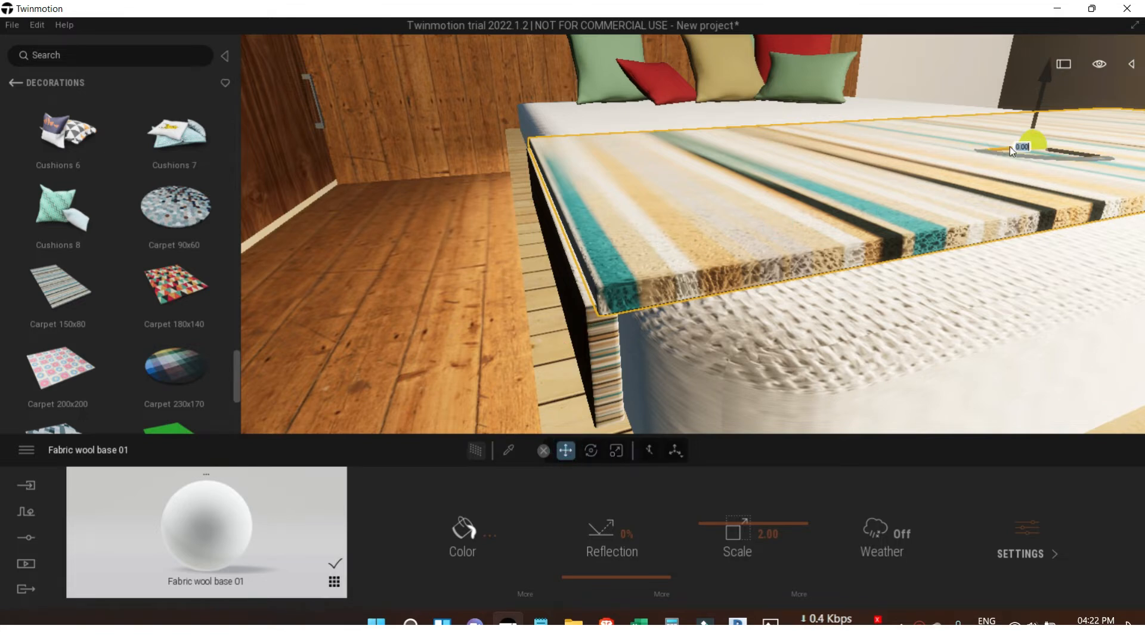
left_click_drag(1011, 151, 1009, 152)
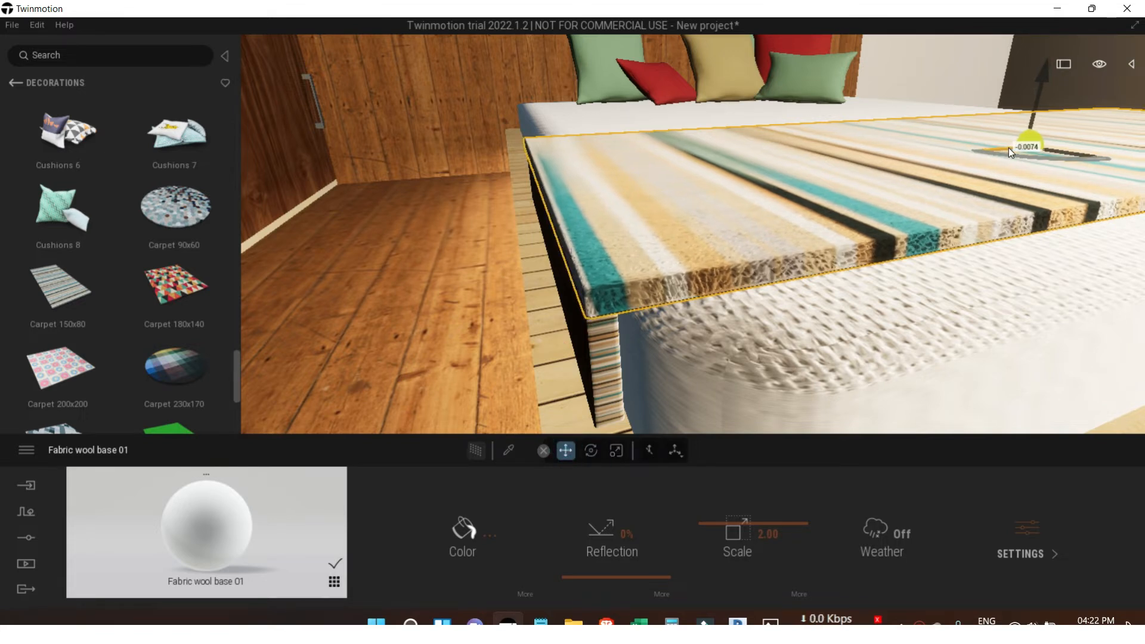
Return to the library's top level and sample the striped runner's material with the material picker.
scroll(548, 282, "down", 6)
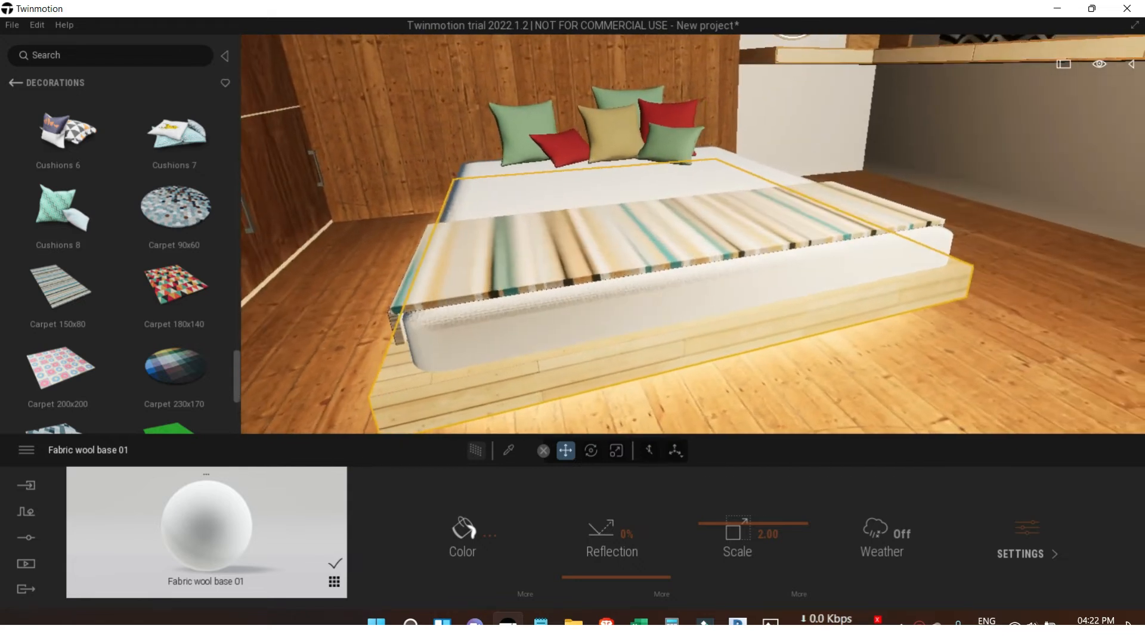
middle_click_drag(846, 322, 795, 294, "shift")
scroll(795, 294, "down", 3)
scroll(795, 294, "down", 4)
middle_click_drag(739, 216, 705, 270, "shift")
scroll(705, 269, "up", 3)
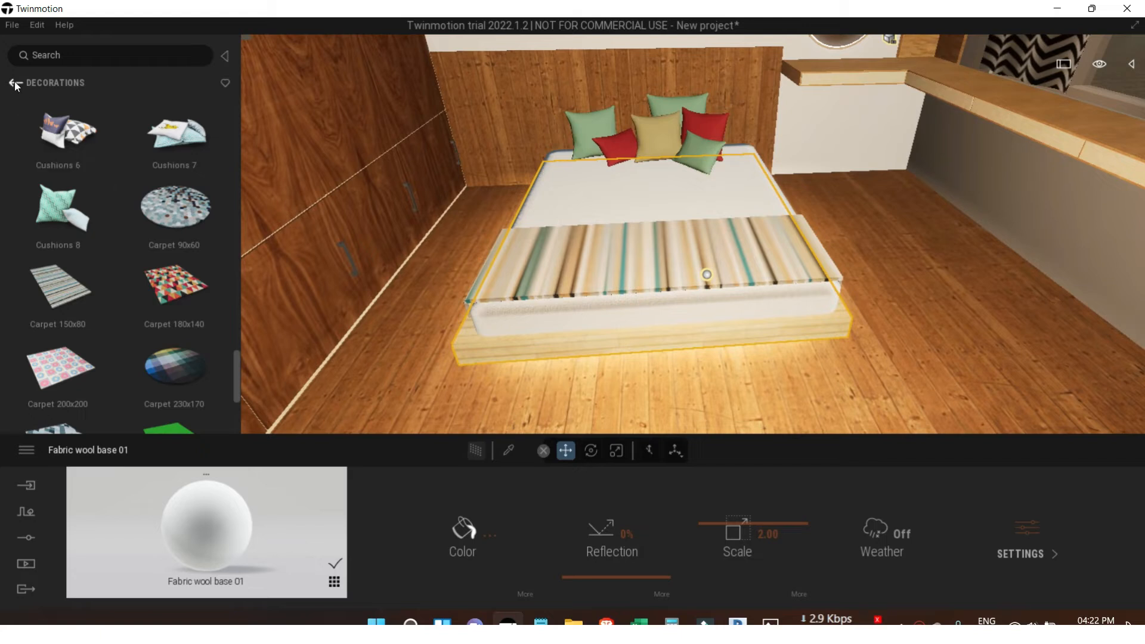
left_click(15, 82)
left_click(16, 83)
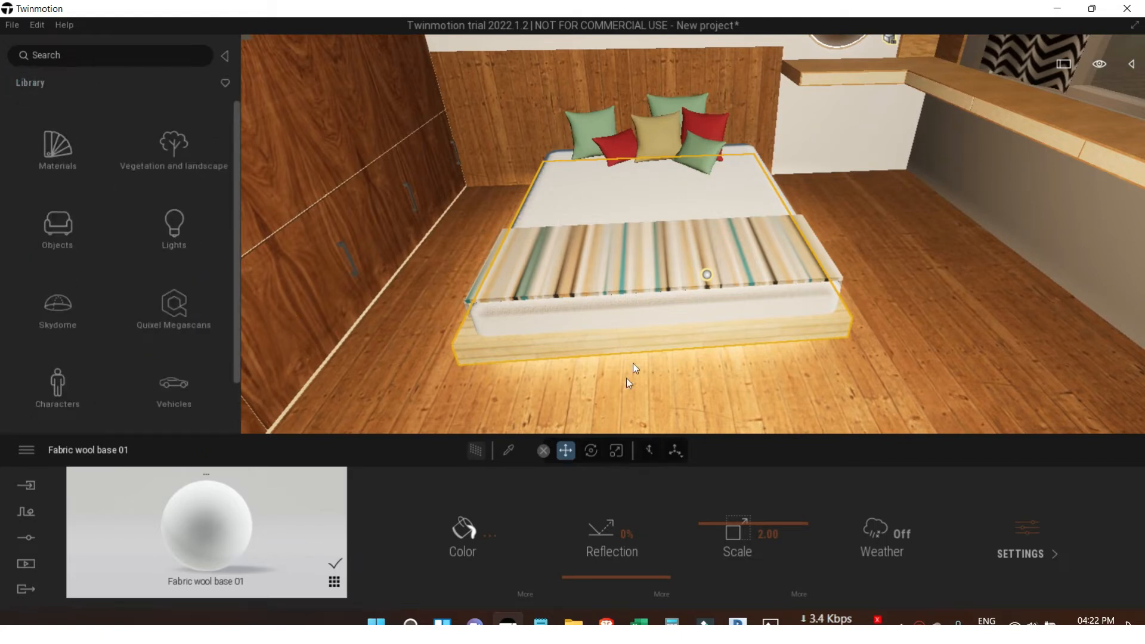
left_click(510, 451)
left_click(644, 251)
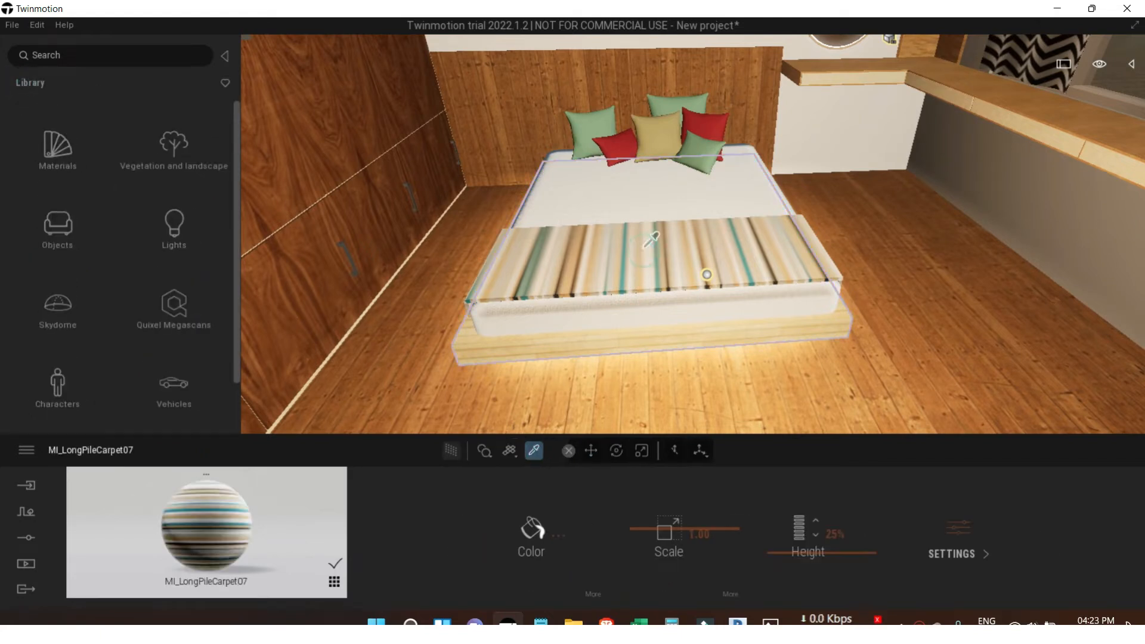
Apply the Fabric wool shaggy 01 material from the Fabric materials to the striped runner on the bed.
left_click(46, 155)
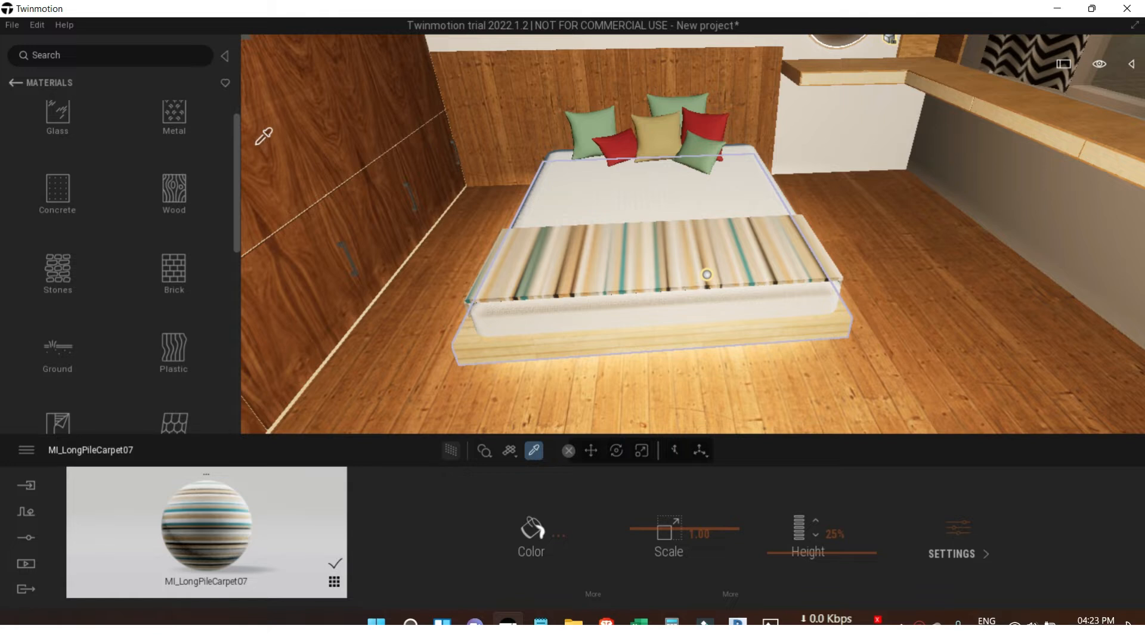
left_click_drag(238, 162, 246, 388)
left_click(66, 277)
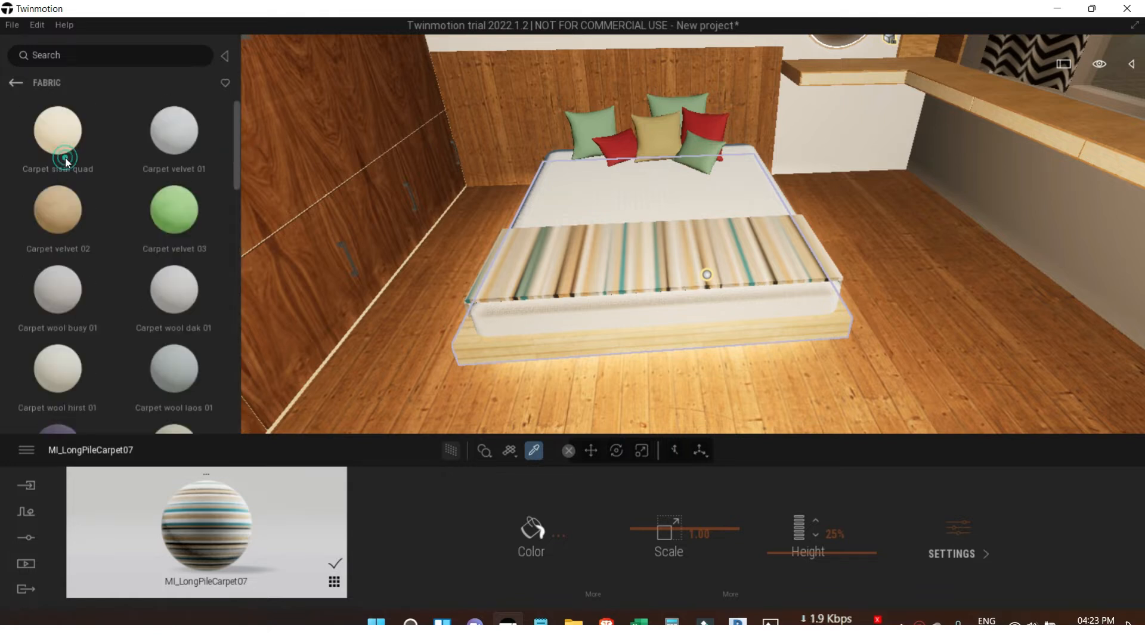
mouse_move(204, 313)
scroll(204, 310, "down", 3)
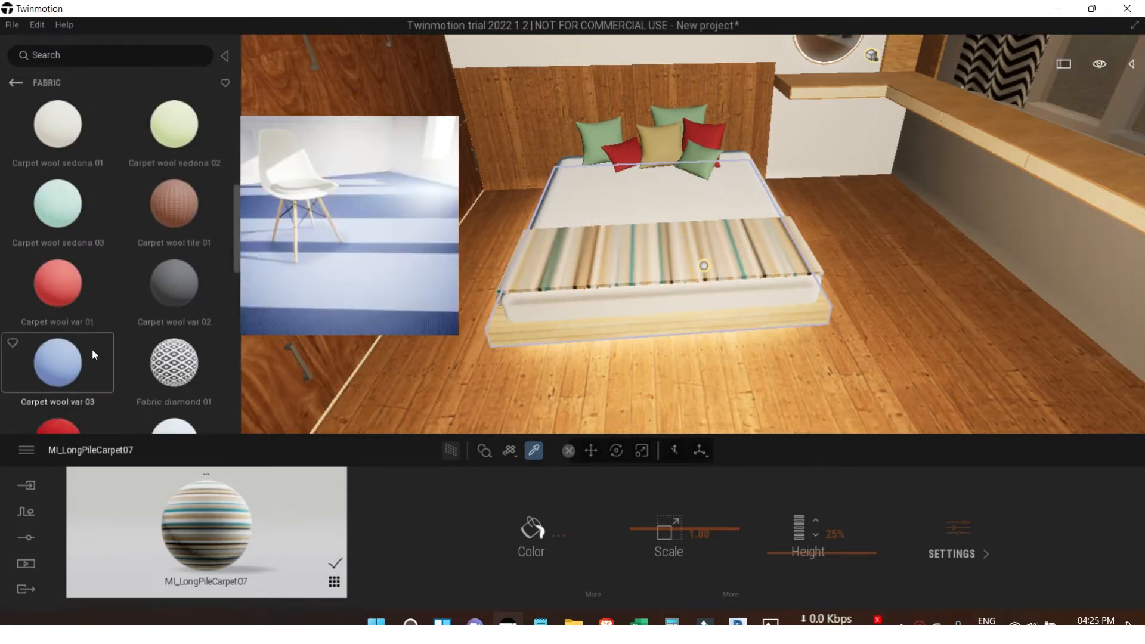
scroll(152, 322, "down", 4)
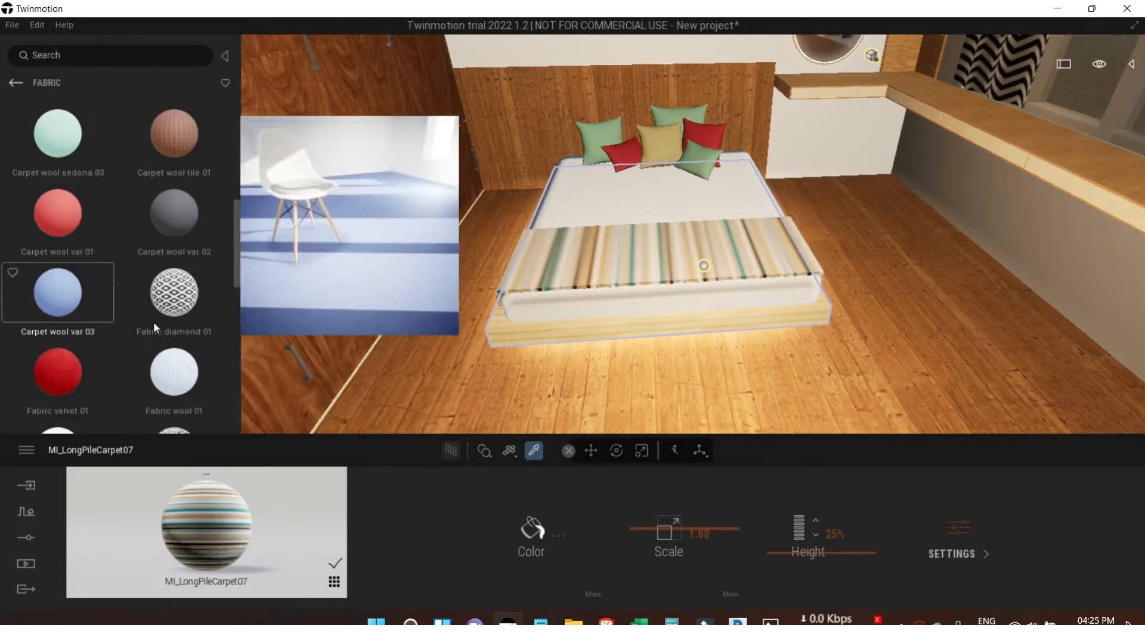
scroll(172, 388, "down", 4)
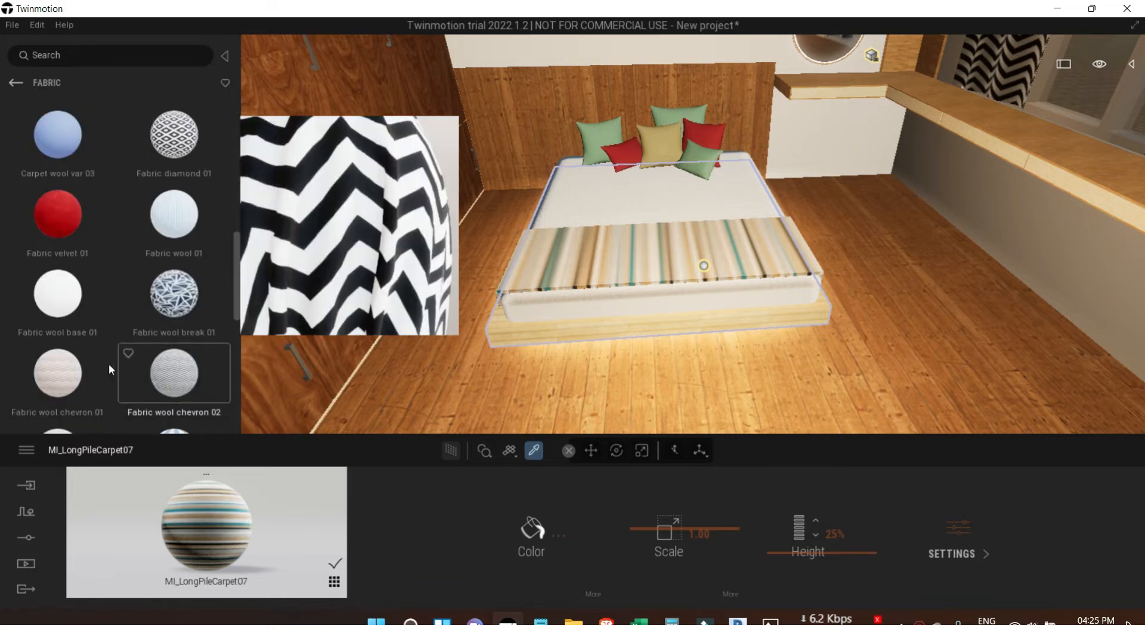
scroll(51, 376, "down", 3)
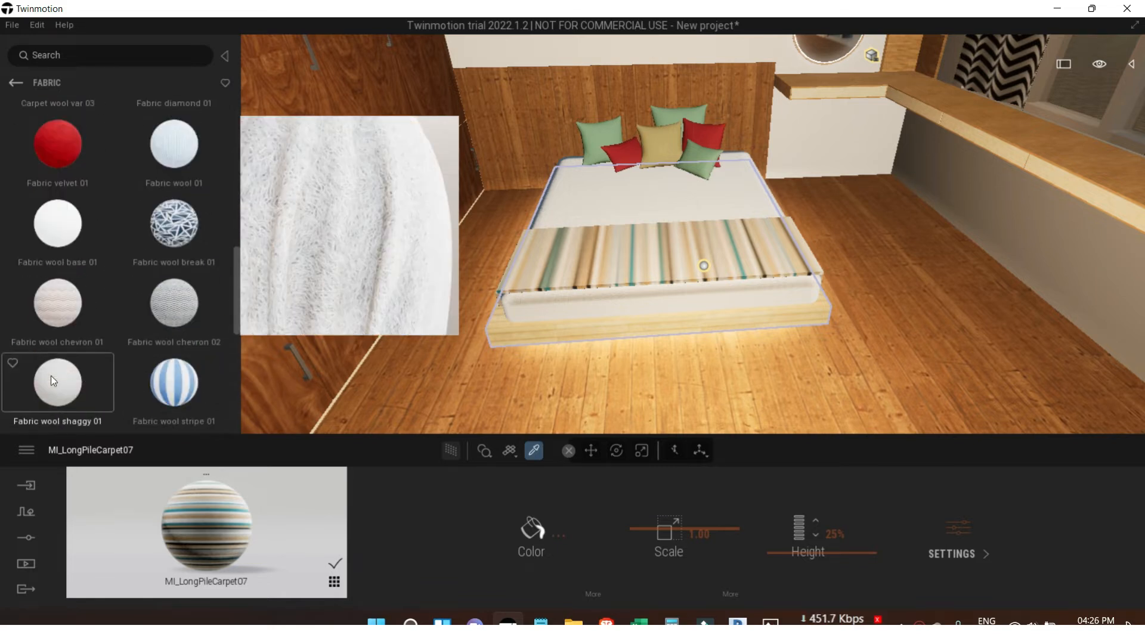
left_click_drag(67, 366, 613, 273)
Set the scale of the runner's Fabric wool shaggy 01 material to 4.63.
scroll(799, 334, "up", 2)
middle_click_drag(806, 337, 860, 314, "shift")
left_click_drag(743, 513, 740, 505)
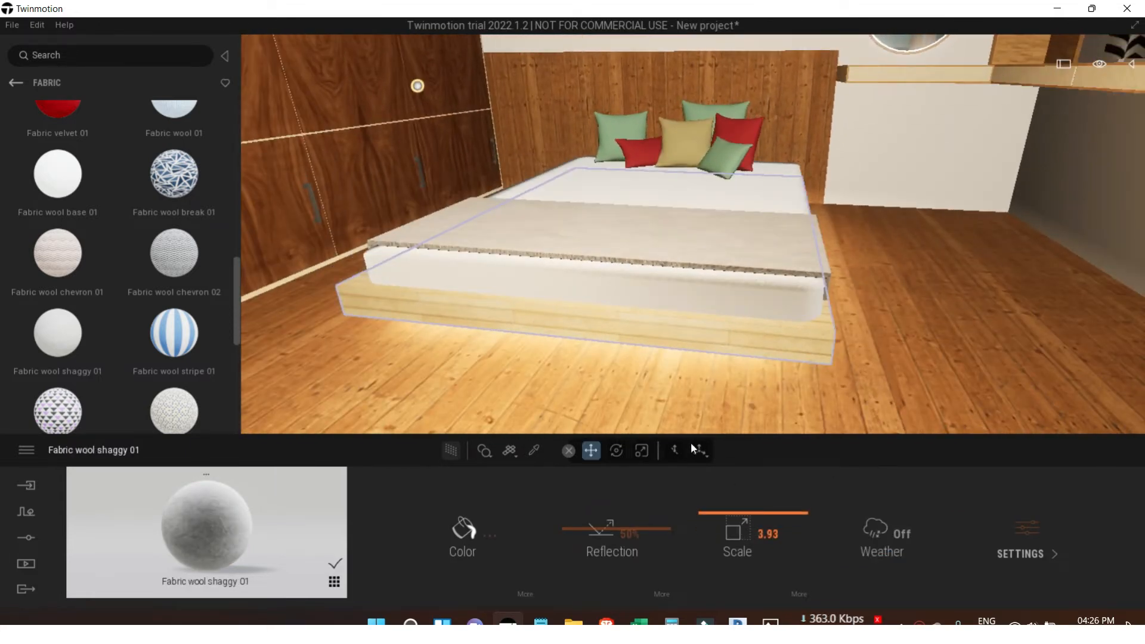
mouse_move(738, 255)
middle_mouse_down("shift")
mouse_move(738, 334)
mouse_move(738, 255)
middle_mouse_up("shift")
scroll(921, 233, "down", 5)
middle_click_drag(921, 234, 724, 324, "shift")
scroll(829, 323, "up", 2)
scroll(829, 324, "down", 2)
scroll(829, 324, "down", 1)
Place Fabric chair 001 from the home living room chairs on the floor in front of the vanity.
left_click(16, 85)
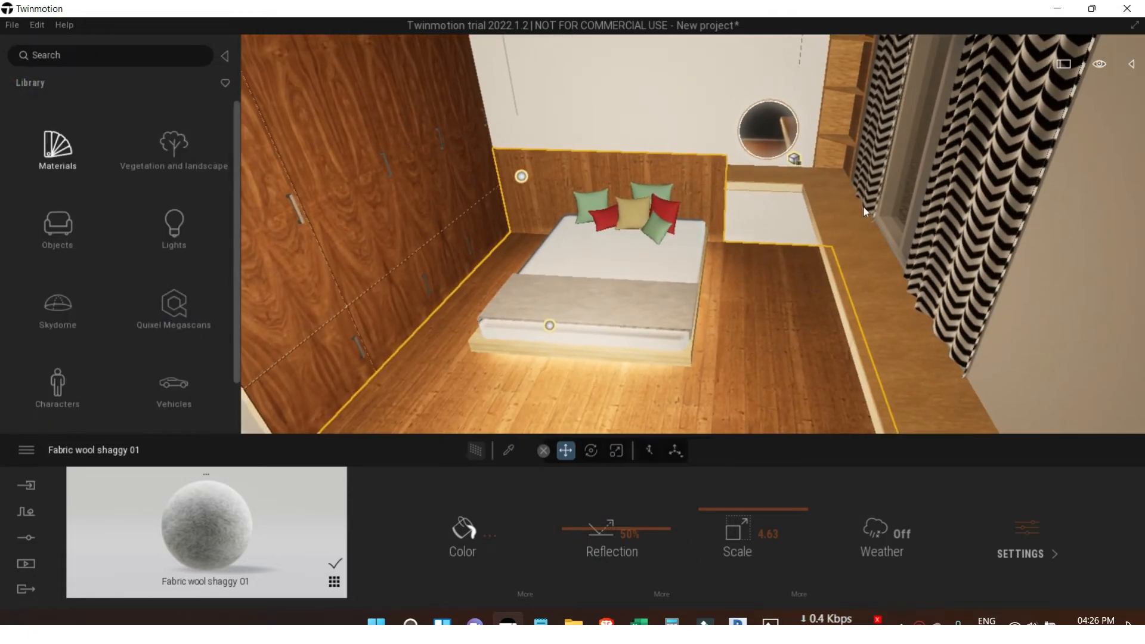
middle_click_drag(796, 270, 889, 268, "shift")
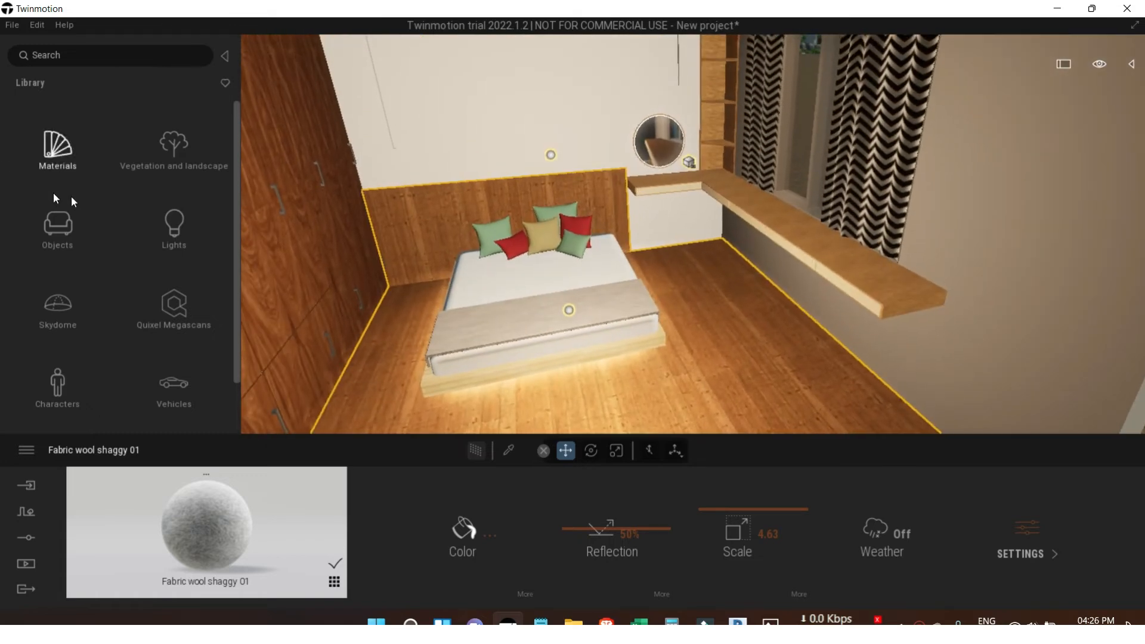
left_click(58, 225)
left_click(62, 152)
left_click(60, 148)
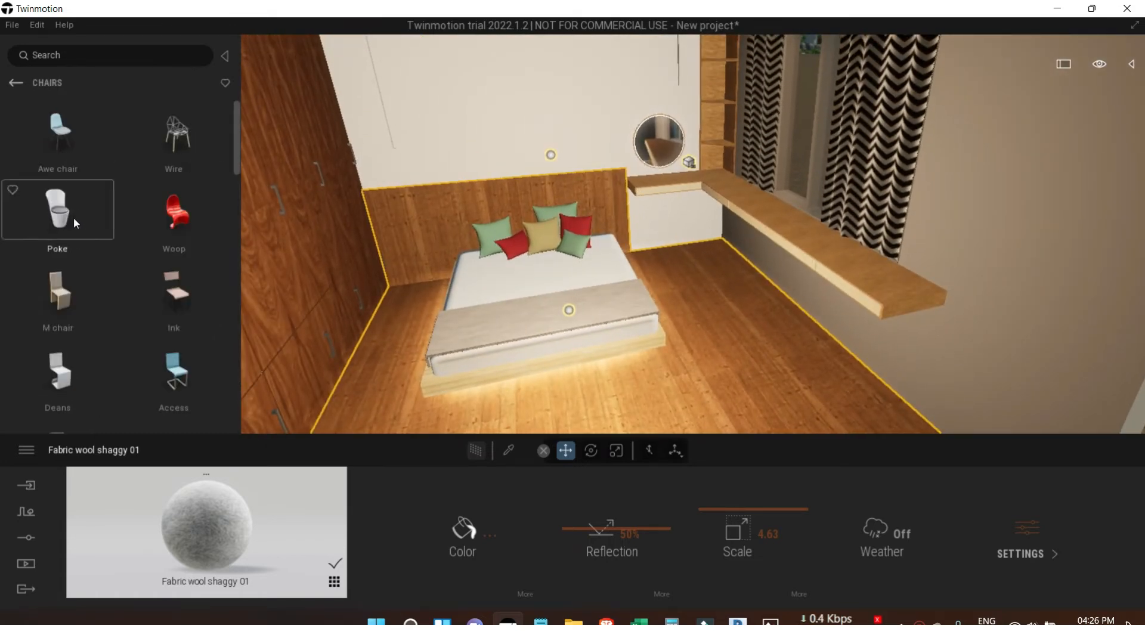
scroll(155, 263, "down", 3)
scroll(155, 263, "down", 5)
scroll(155, 263, "down", 3)
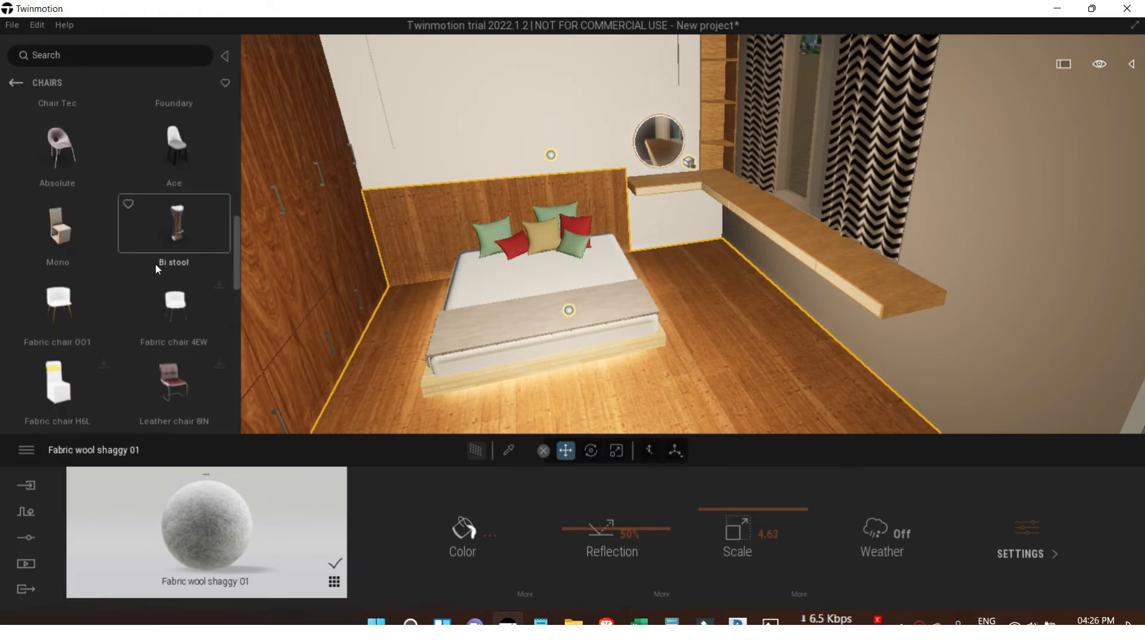
scroll(155, 263, "down", 1)
left_click_drag(84, 283, 678, 277)
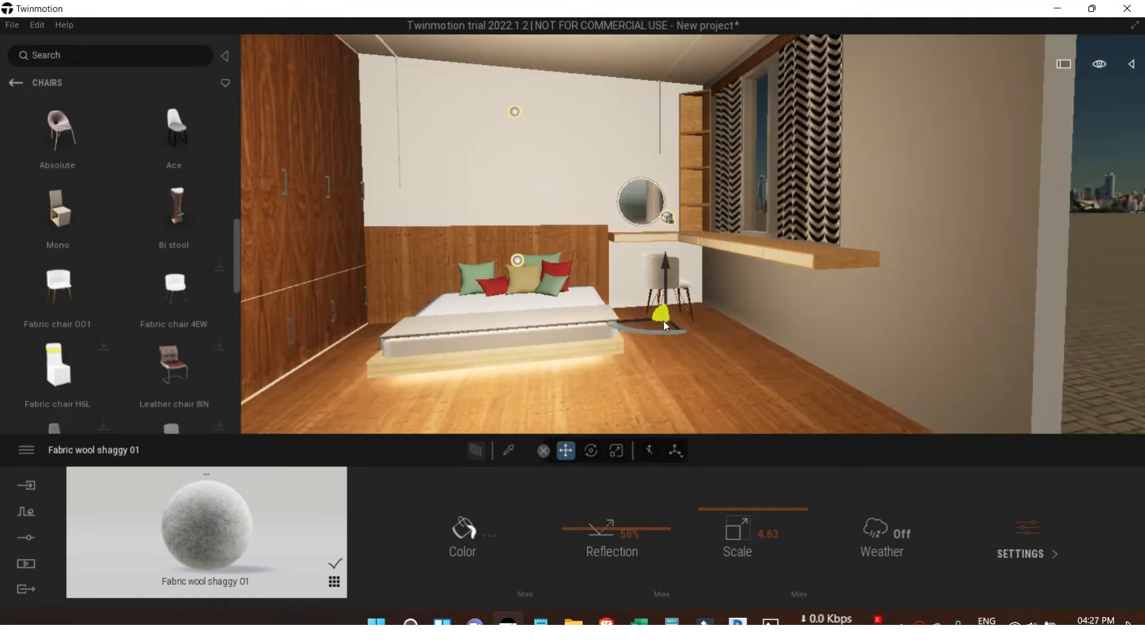
Move the fabric chair away from the vanity to the floor beside the long window desk and resize it.
left_click_drag(663, 320, 725, 376)
middle_click_drag(858, 364, 700, 449, "shift")
left_click(614, 452)
scroll(729, 380, "up", 1)
left_click_drag(706, 392, 726, 385)
middle_click_drag(643, 373, 769, 368, "shift")
left_click(565, 452)
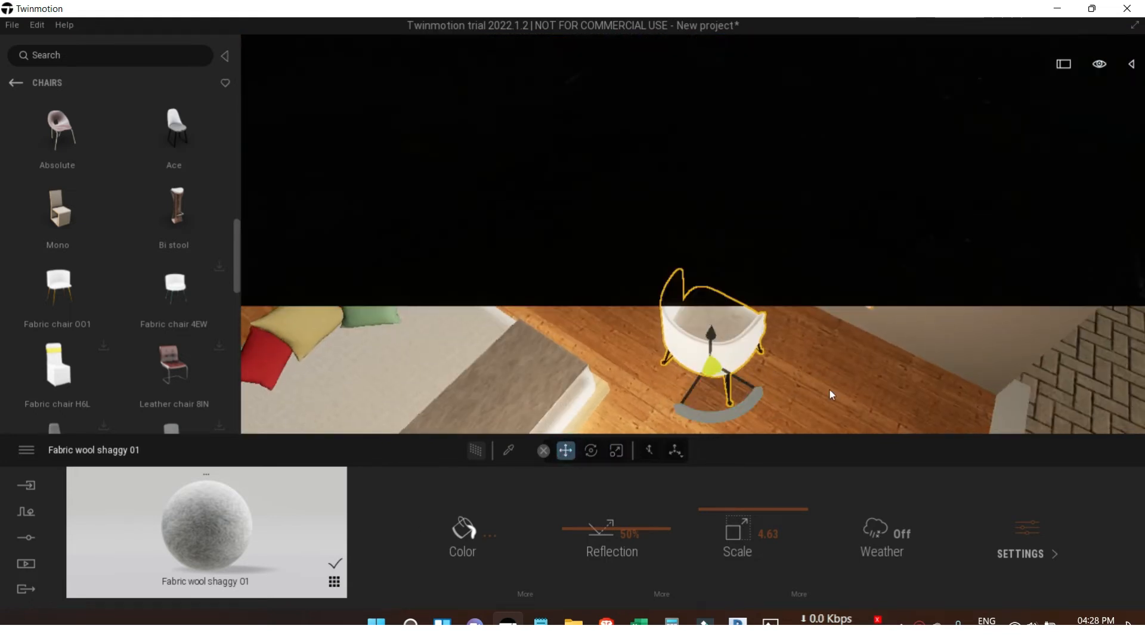
Copy the fabric chair to the vanity corner and rotate the copy to face the vanity.
left_click_drag(746, 373, 577, 306)
left_click(517, 413)
scroll(761, 338, "up", 3)
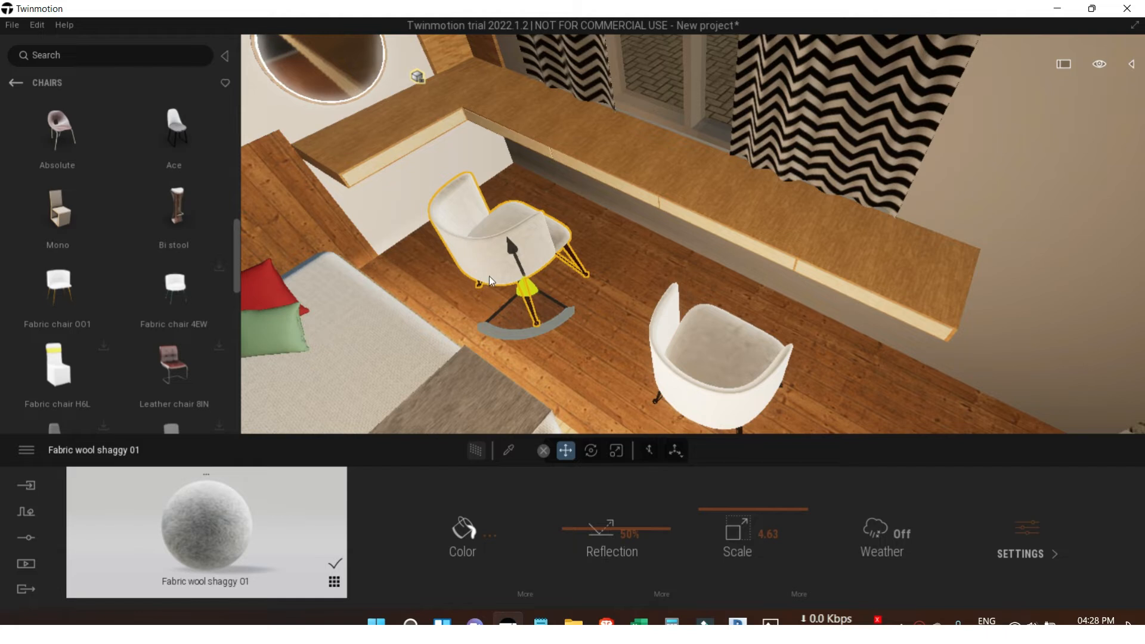
left_click_drag(507, 334, 504, 267)
left_click(548, 316)
right_click_drag(548, 316, 391, 304)
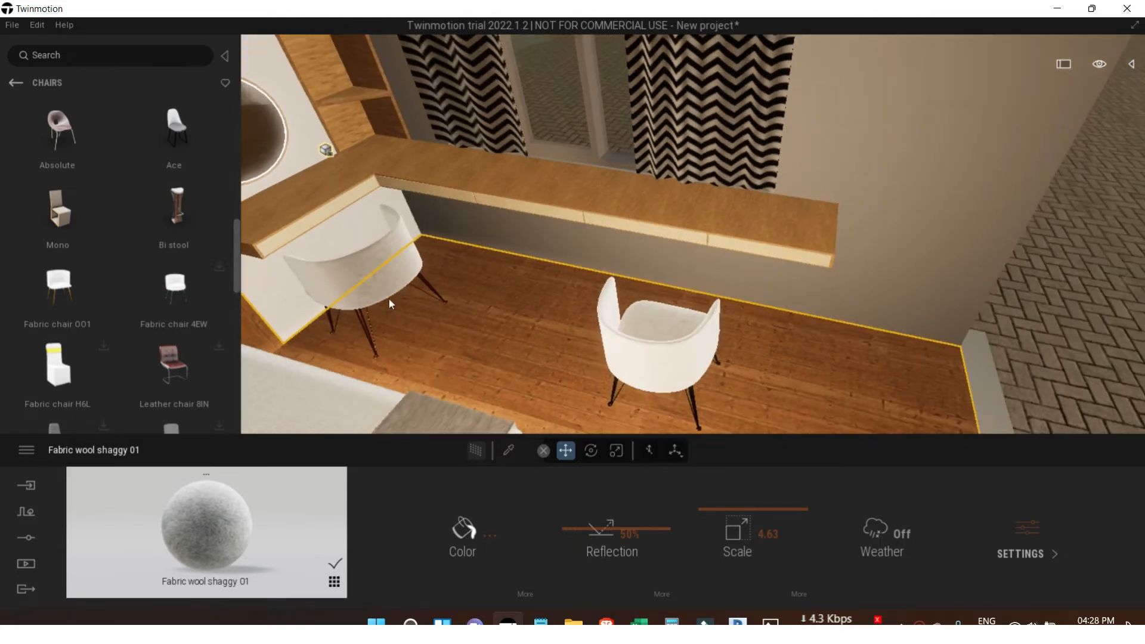
Fine-tune the positions of the vanity chair and the desk chair, shifting each slightly sideways.
scroll(474, 363, "down", 2)
middle_click_drag(321, 373, 443, 307, "shift")
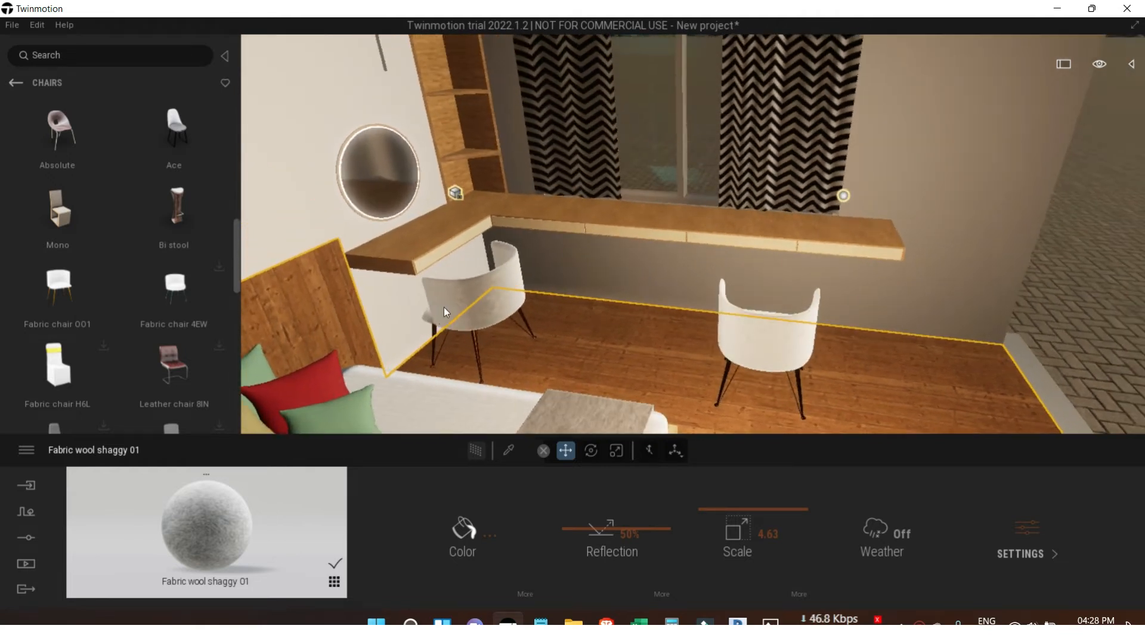
scroll(445, 310, "up", 1)
left_click(446, 311)
left_click_drag(491, 366, 505, 366)
left_click(623, 395)
left_click(785, 390)
mouse_move(745, 404)
left_mouse_down()
mouse_move(757, 424)
mouse_move(765, 405)
left_mouse_up()
left_click(902, 391)
Examine the overall room with the bed, wardrobe, desk and both chairs in view.
scroll(931, 390, "down", 3)
right_click_drag(940, 388, 986, 388)
scroll(986, 388, "down", 5)
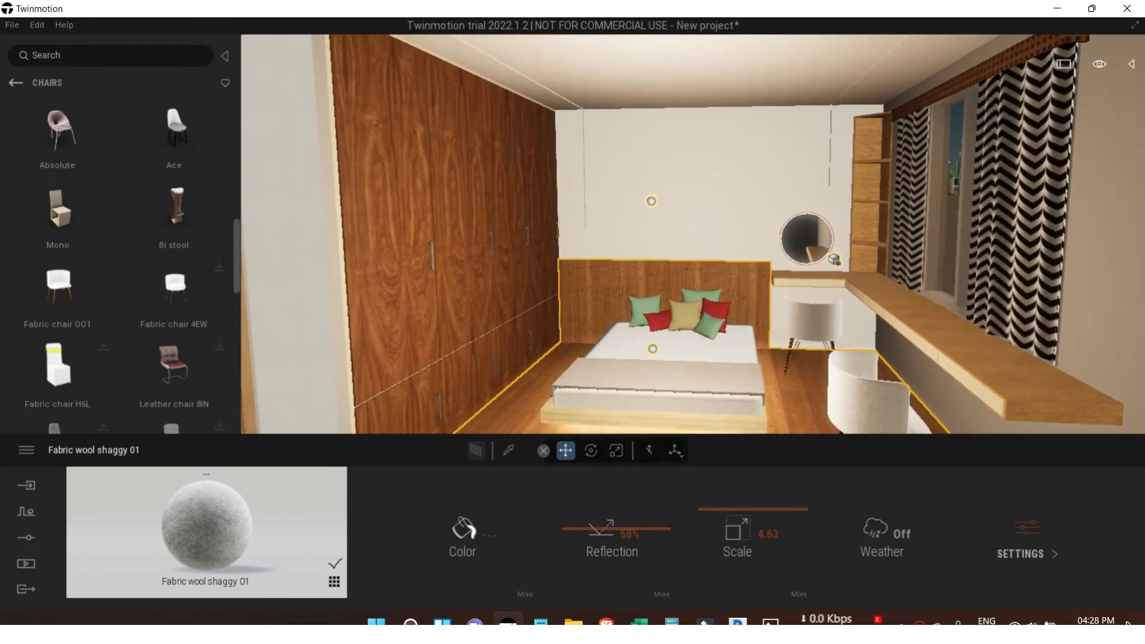
right_click_drag(859, 280, 900, 327)
scroll(899, 327, "down", 2)
scroll(743, 227, "up", 2)
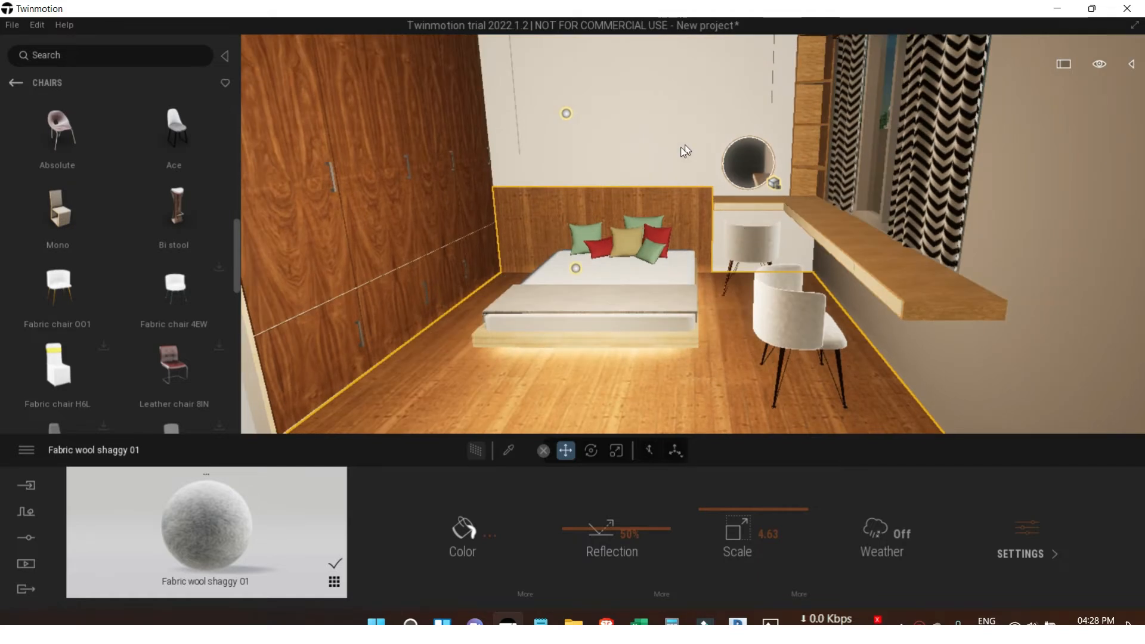
scroll(671, 151, "down", 3)
right_click_drag(672, 152, 672, 116)
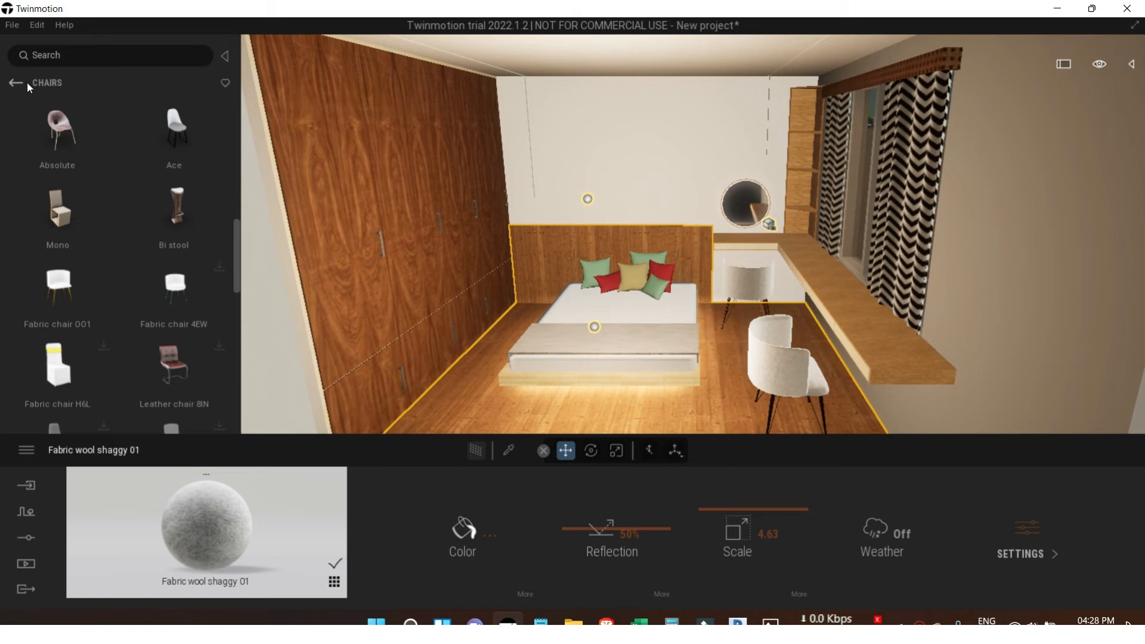
Place Tablet 03 from the living room electronic appliances on the long desk beneath the window.
left_click(20, 83)
left_click(150, 144)
scroll(178, 353, "down", 3)
scroll(178, 353, "down", 2)
left_click_drag(55, 338, 1008, 363)
left_click(936, 331)
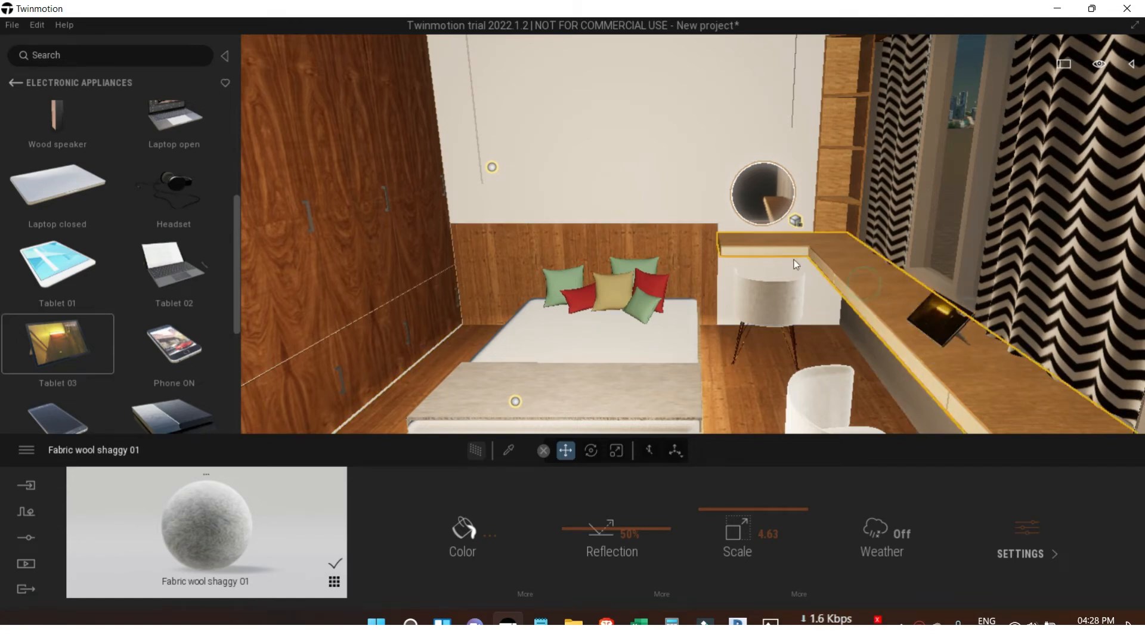
Look through the electronic appliances and the bathroom sanitaries for an item that suits the vanity counter.
scroll(813, 247, "up", 5)
middle_click_drag(813, 247, 732, 313)
scroll(835, 246, "up", 2)
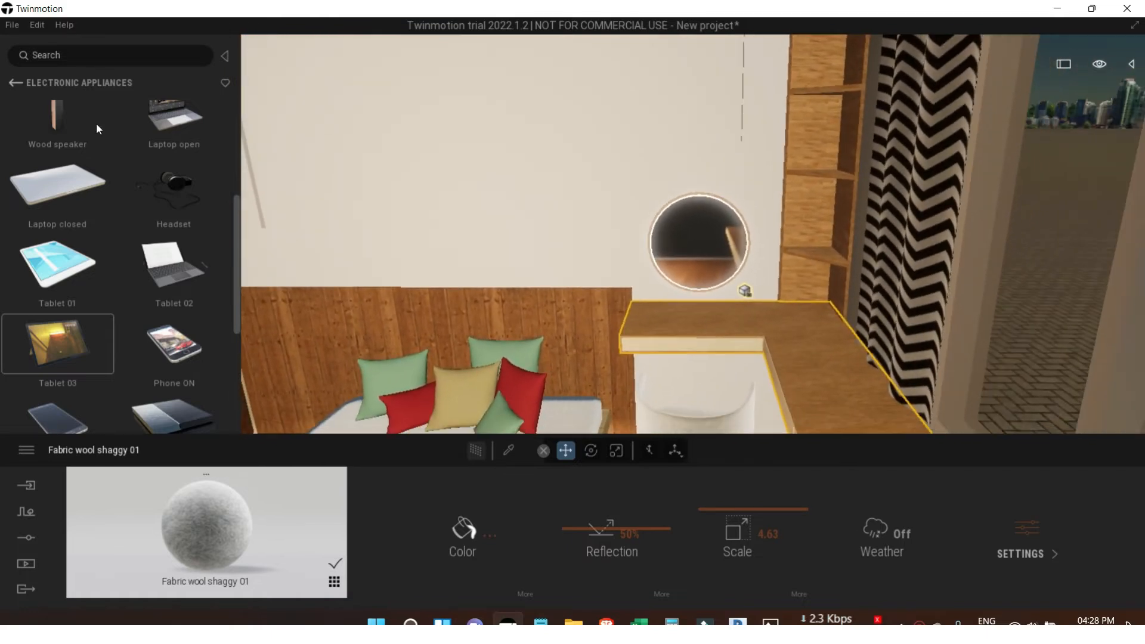
scroll(111, 245, "down", 1)
scroll(98, 282, "down", 3)
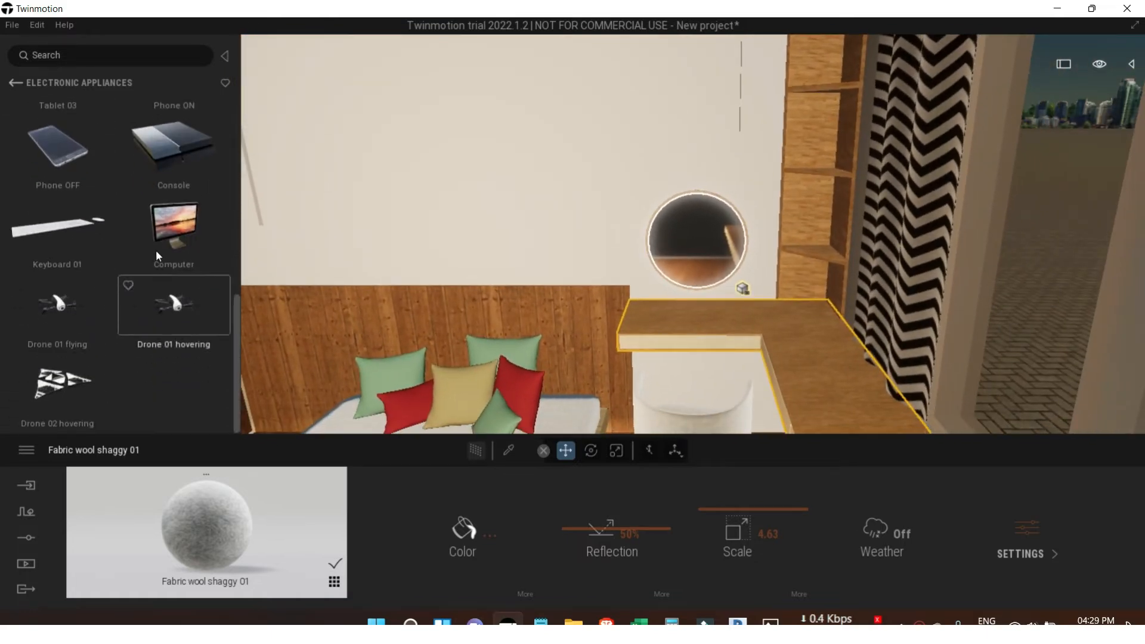
left_click(15, 82)
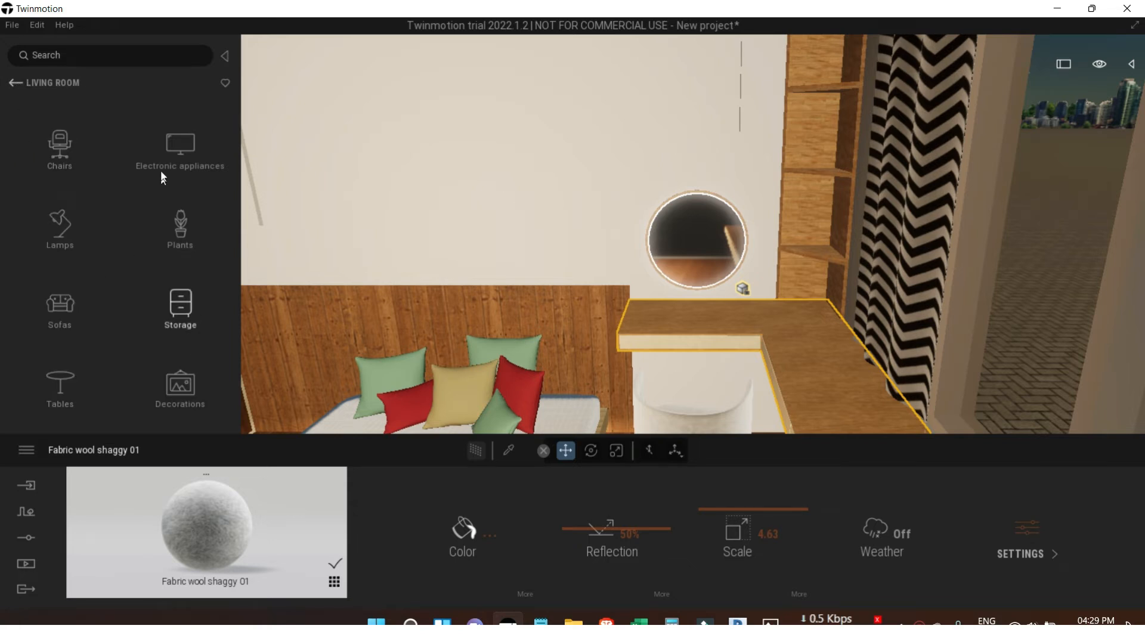
left_click(16, 83)
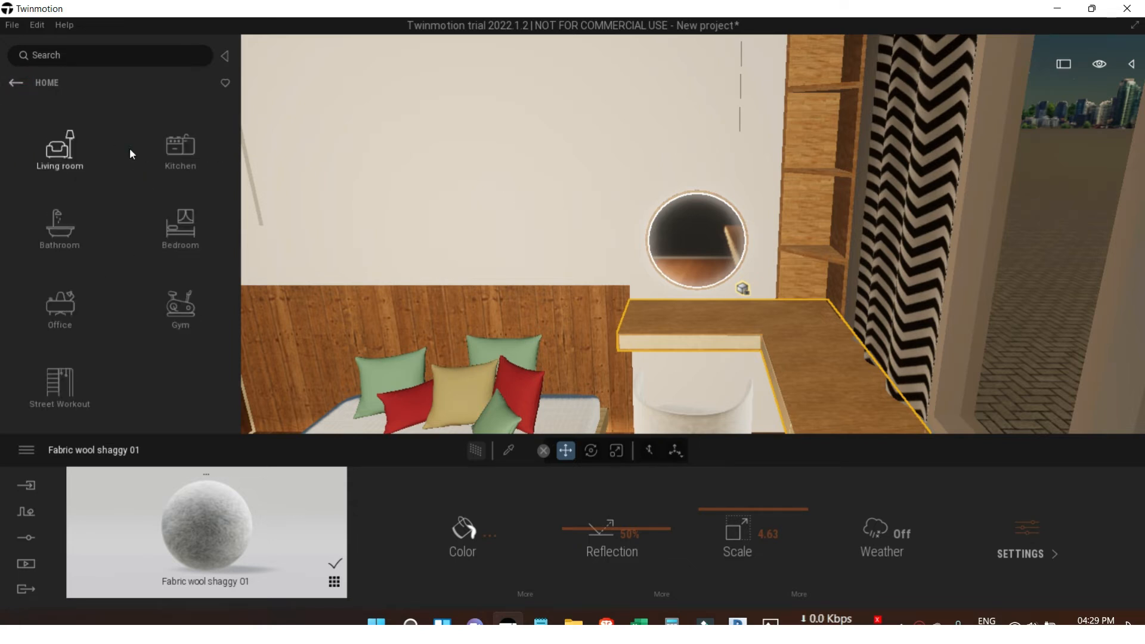
left_click(135, 154)
left_click(19, 80)
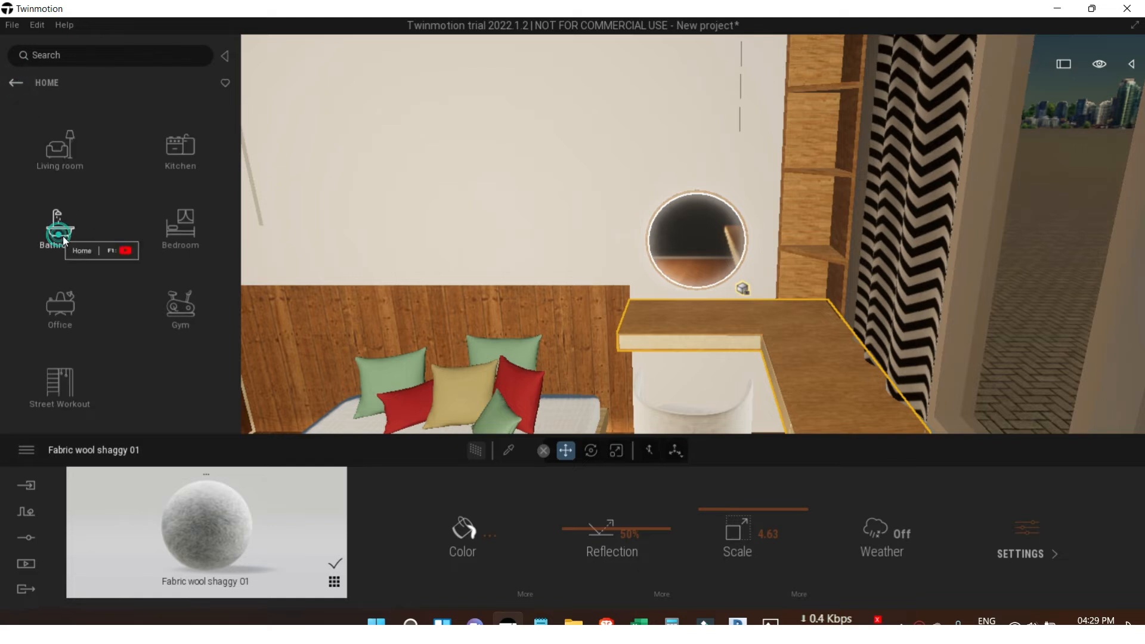
left_click(63, 235)
left_click(58, 160)
scroll(179, 357, "down", 3)
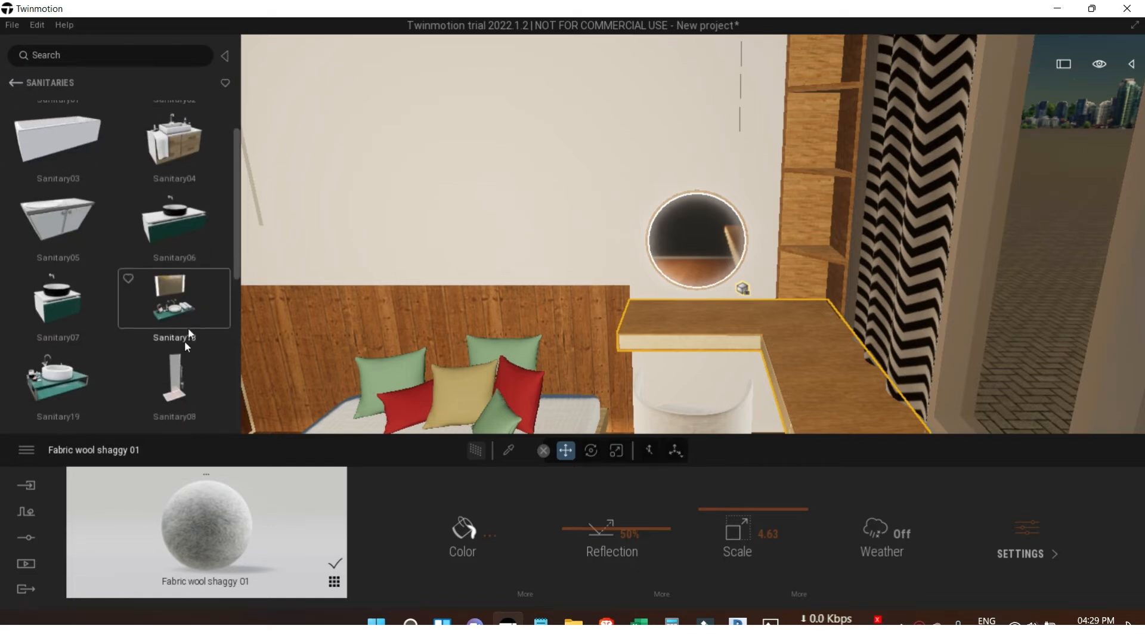
Place the Cream pot from the bathroom accessories on the vanity counter below the round mirror.
left_click(16, 87)
left_click(172, 145)
left_click_drag(67, 144, 746, 307)
scroll(793, 358, "up", 4)
left_click(832, 350)
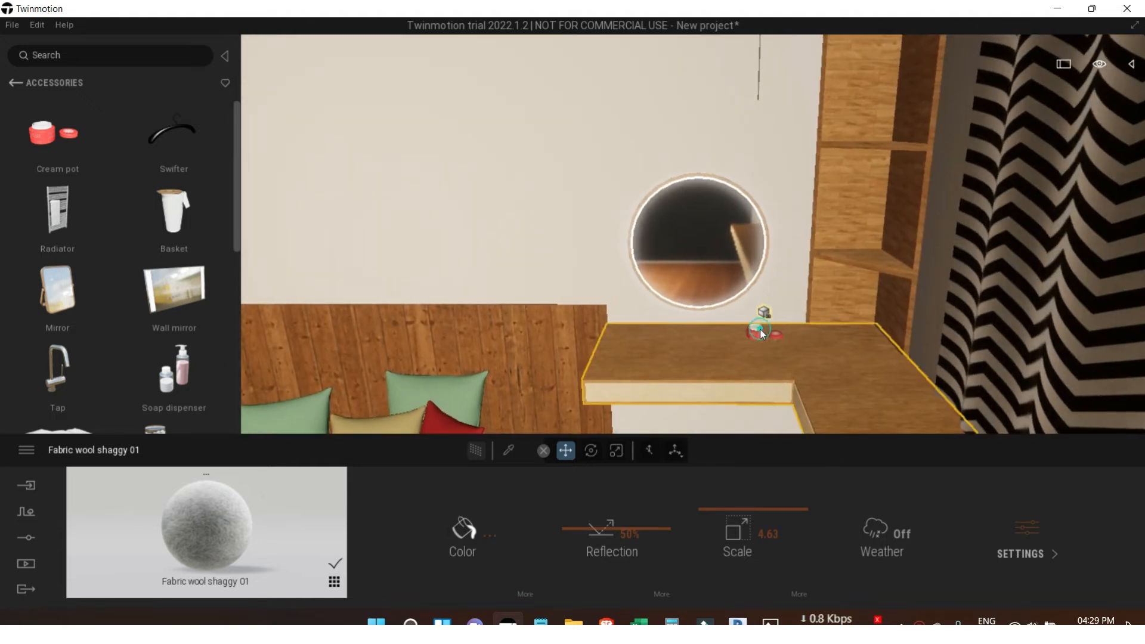
Enlarge the cream pot slightly and shift it along the vanity counter toward the wall shelf.
left_click(758, 330)
left_click(615, 452)
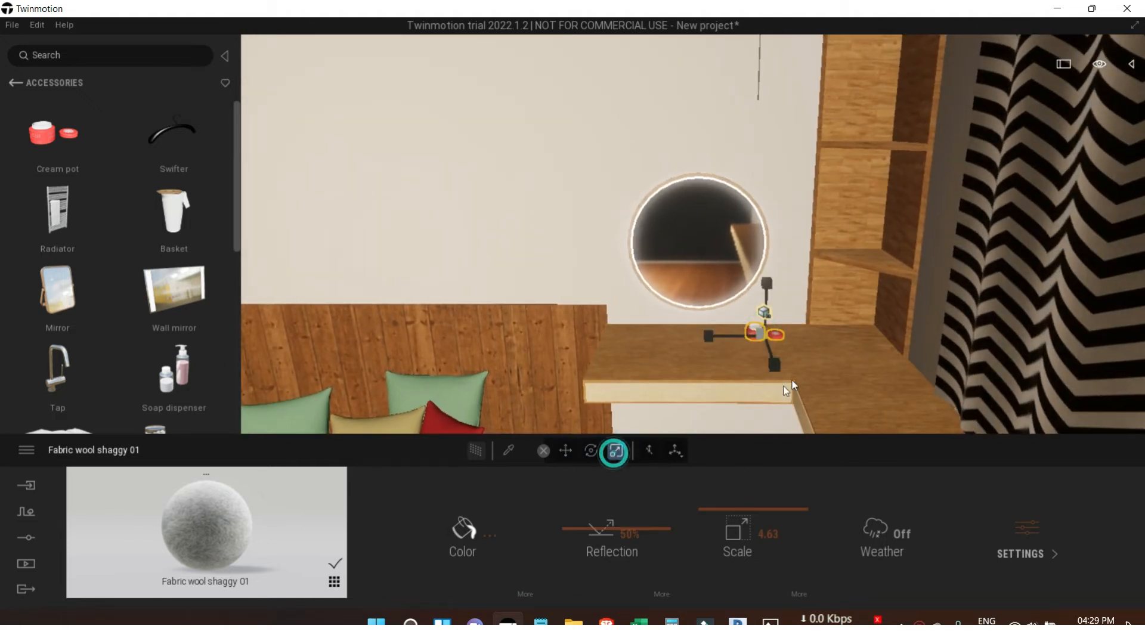
left_click_drag(757, 332, 773, 330)
left_click(833, 358)
left_click(760, 330)
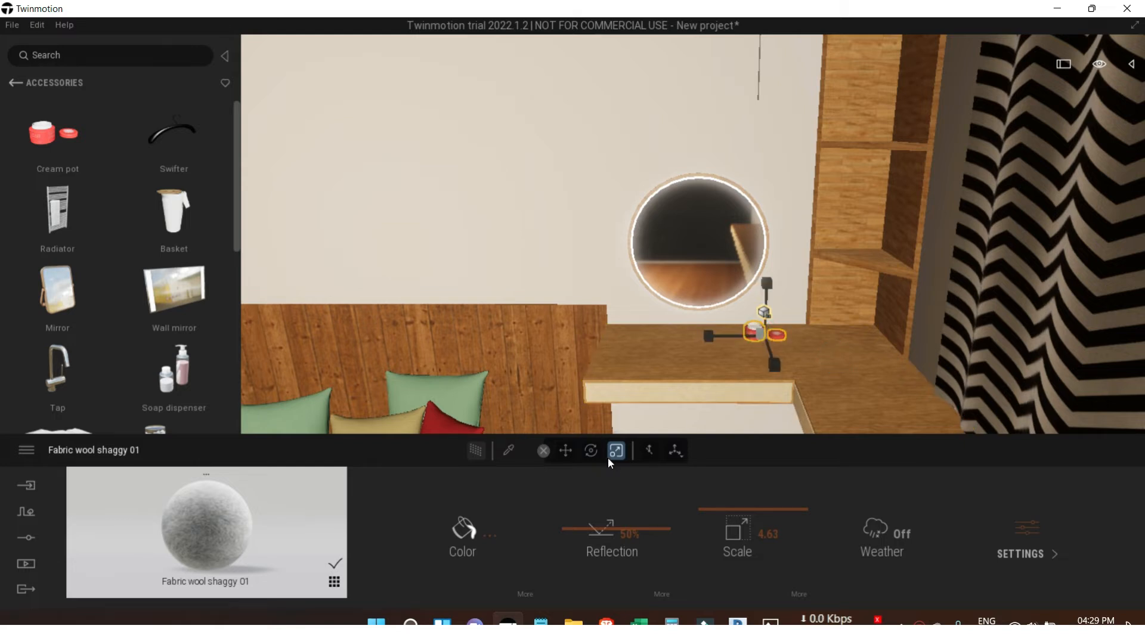
left_click(569, 453)
left_click_drag(743, 336, 754, 337)
left_click(691, 356)
Add the Soap dispenser to the vanity counter beside the wall shelf and move the cream pot to the counter's opposite end.
scroll(196, 337, "down", 2)
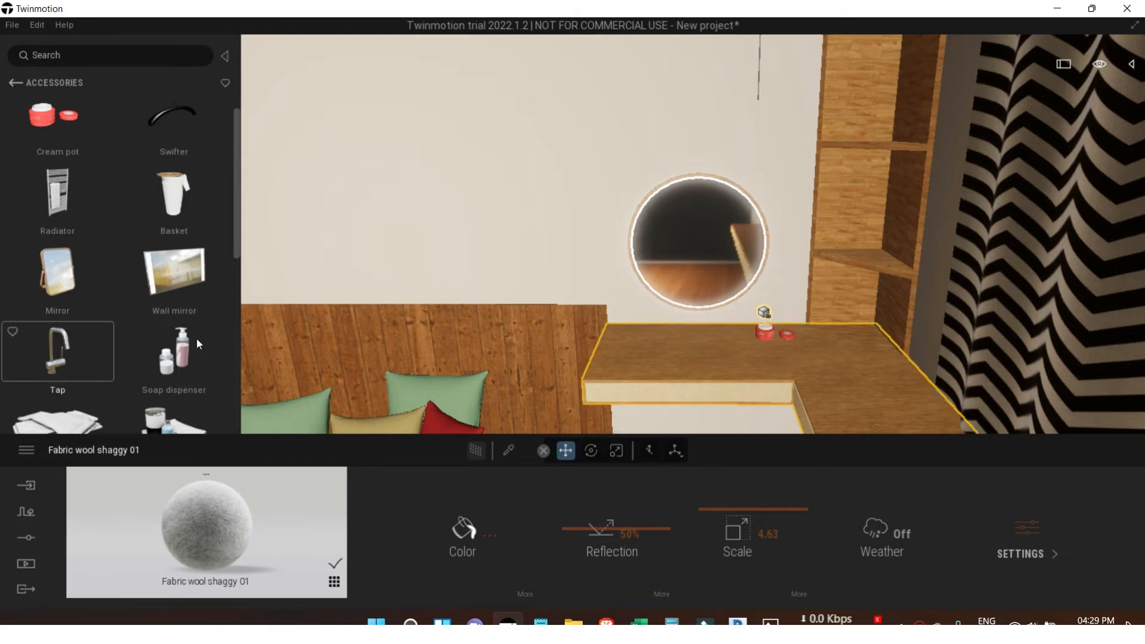
left_click_drag(185, 349, 646, 335)
left_click(767, 331)
left_click(549, 224)
left_click(636, 320)
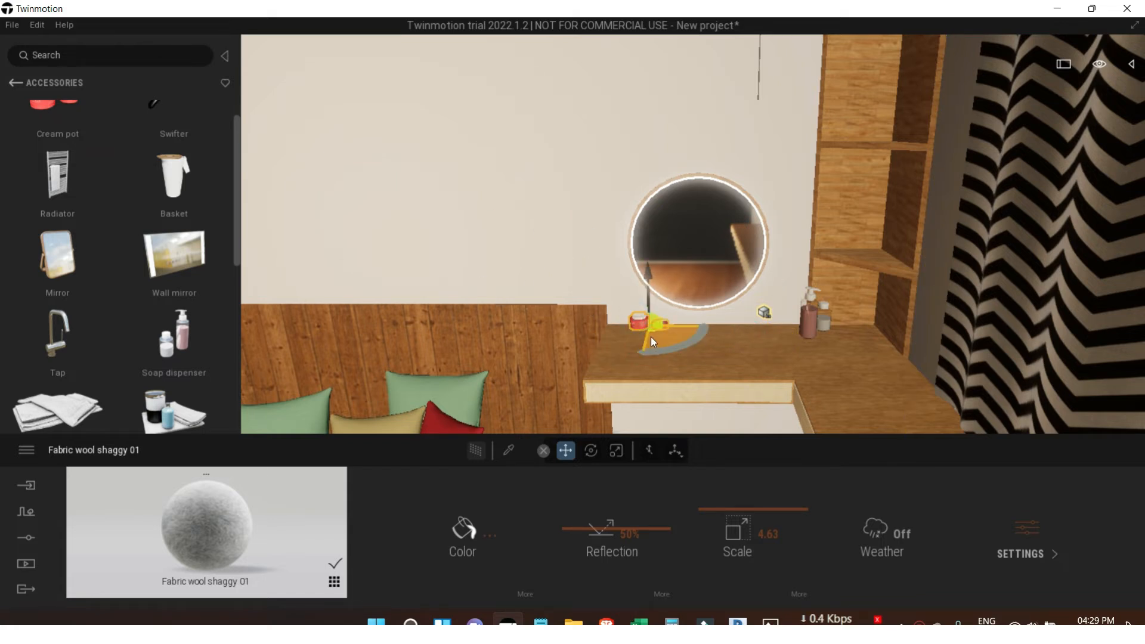
left_click_drag(646, 335, 644, 340)
left_click(537, 216)
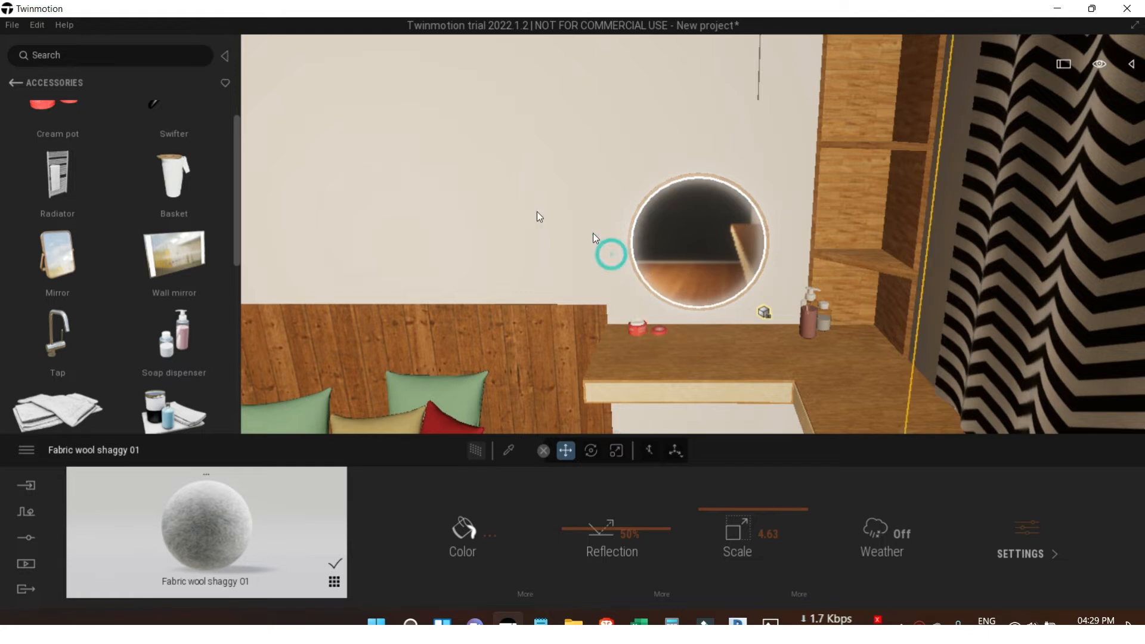
Place the Orchid 04 plant from the living room plants on the wall shelf above the vanity counter.
scroll(173, 334, "down", 3)
scroll(179, 334, "down", 3)
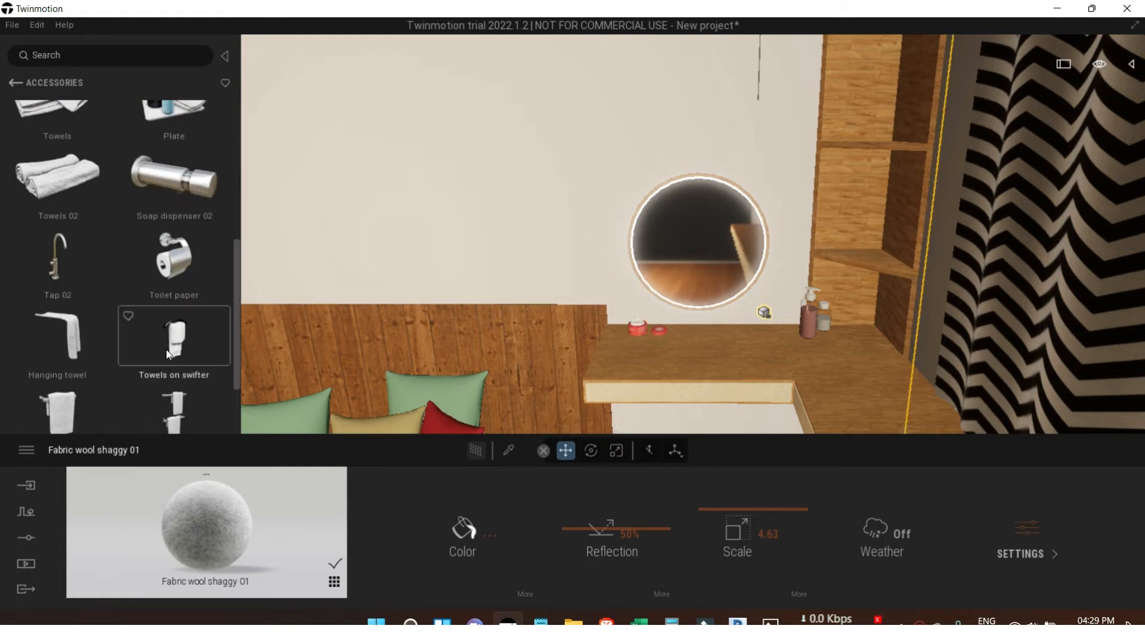
left_click(14, 84)
left_click(14, 84)
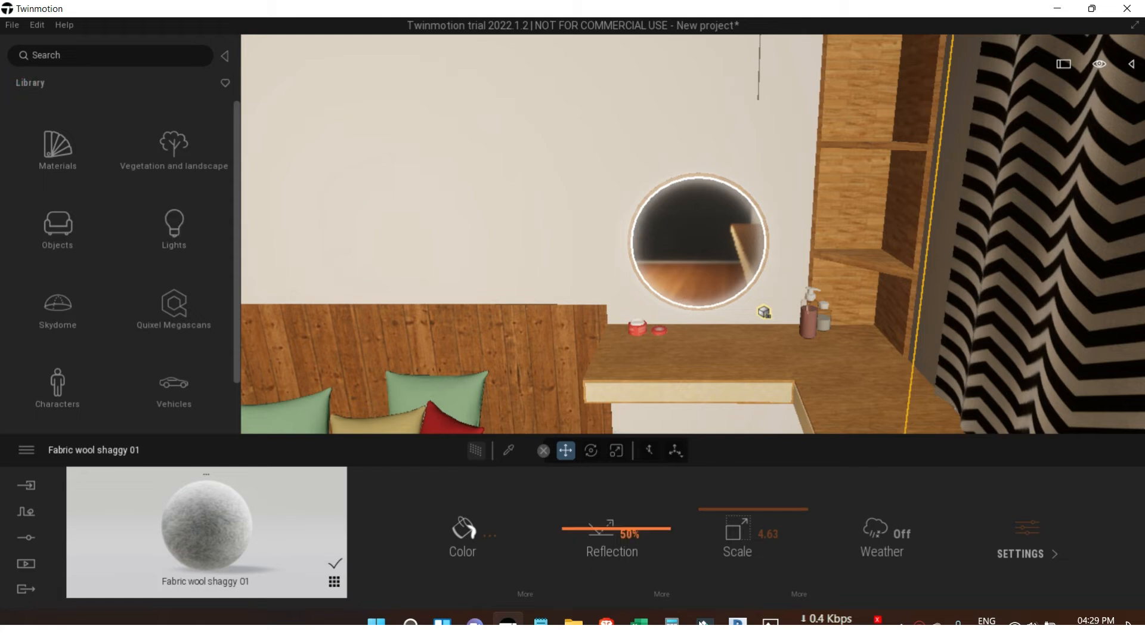
left_click(170, 174)
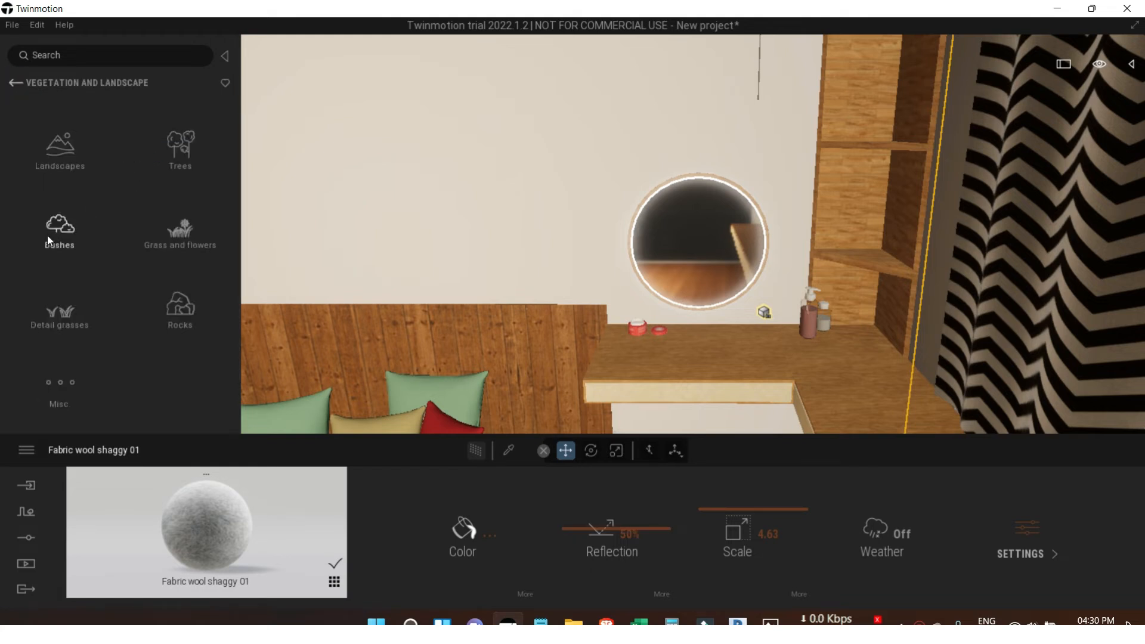
left_click(16, 85)
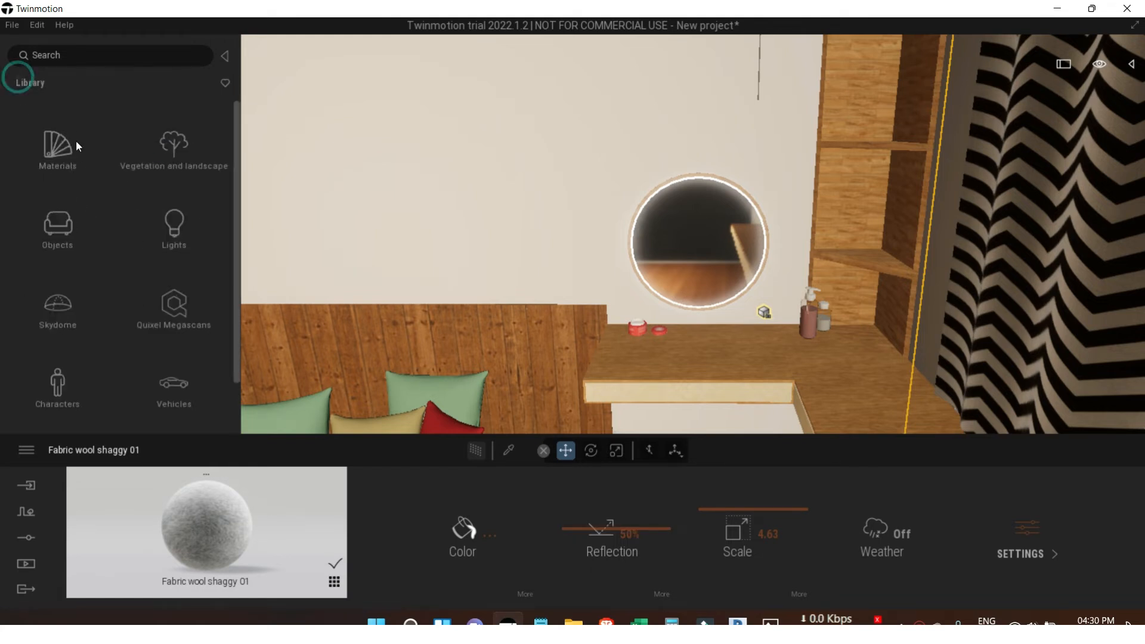
left_click(58, 227)
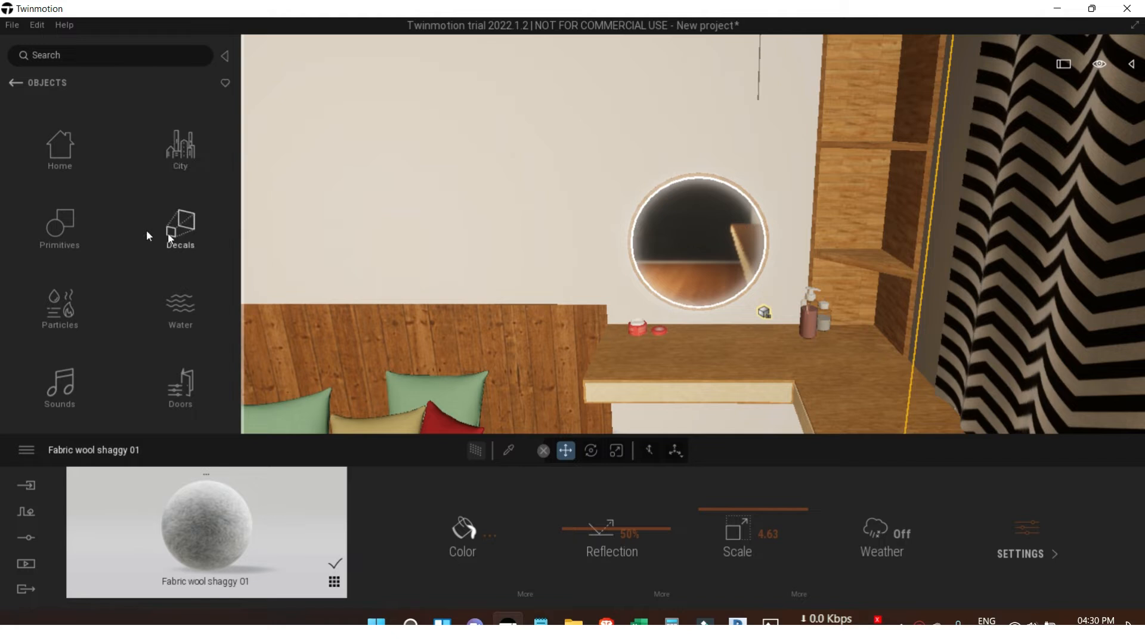
left_click(62, 139)
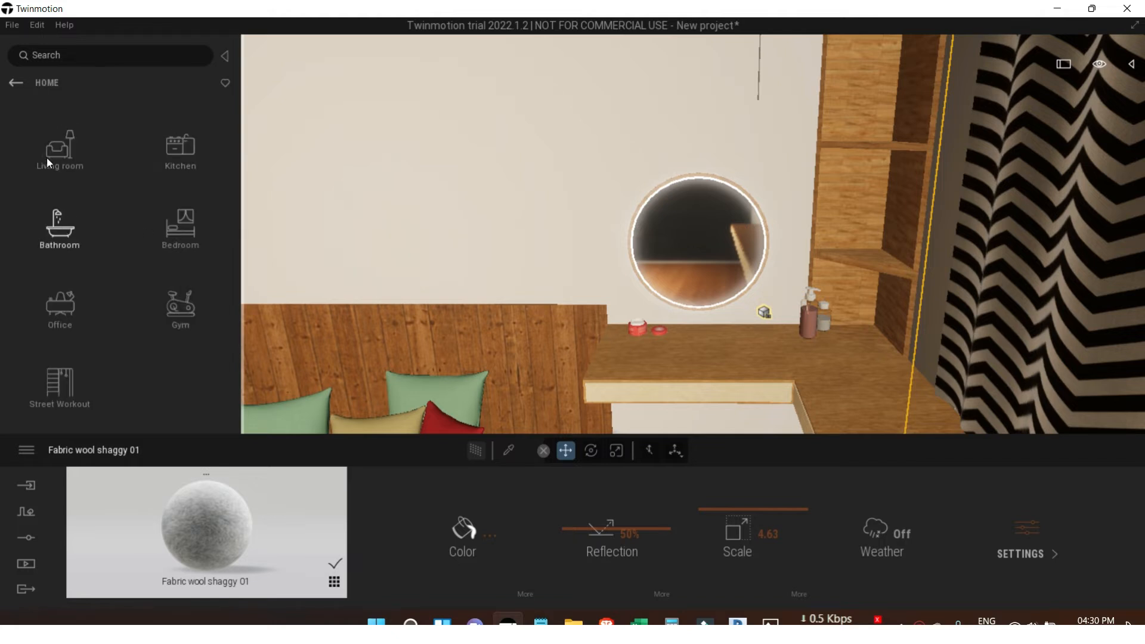
left_click(47, 153)
left_click(183, 242)
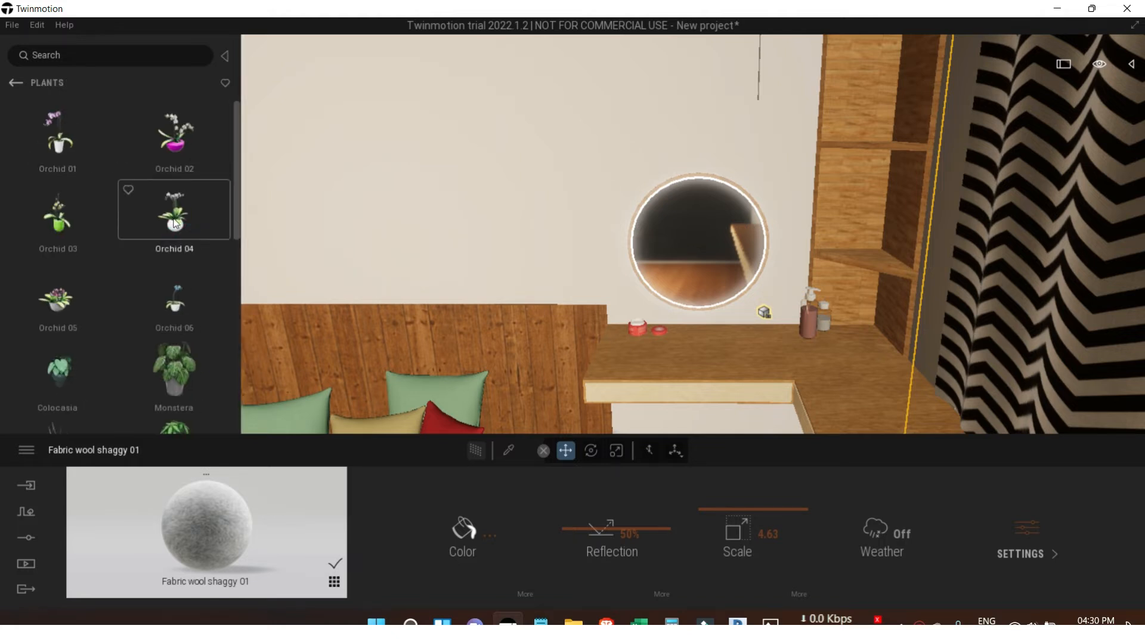
left_click_drag(187, 227, 867, 251)
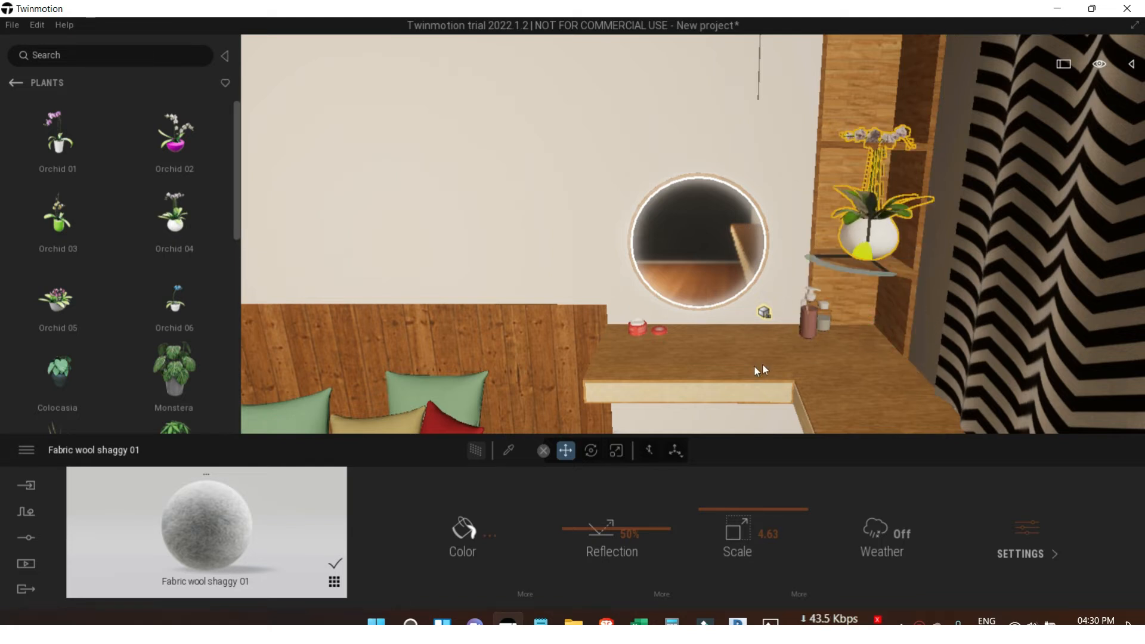
Scale the orchid down so that it fits inside its shelf compartment.
left_click(608, 449)
scroll(870, 259, "up", 1)
left_click_drag(880, 267, 865, 304)
left_click(888, 338)
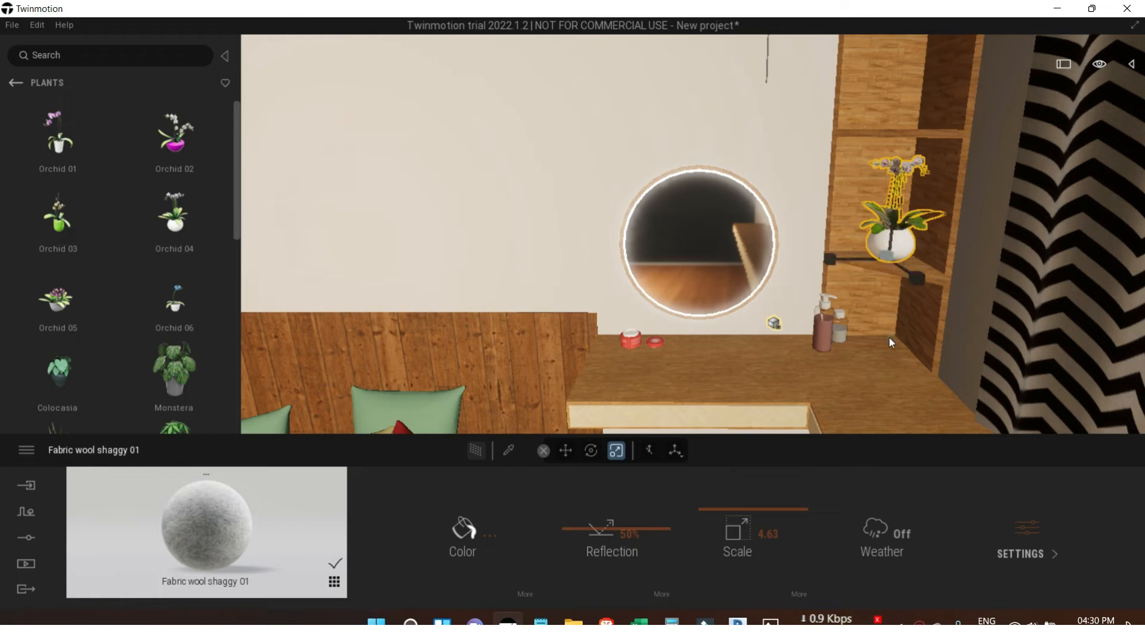
scroll(889, 344, "down", 2)
Place the Vases set from the living room decorations on the shelf directly above the orchid.
left_click(16, 83)
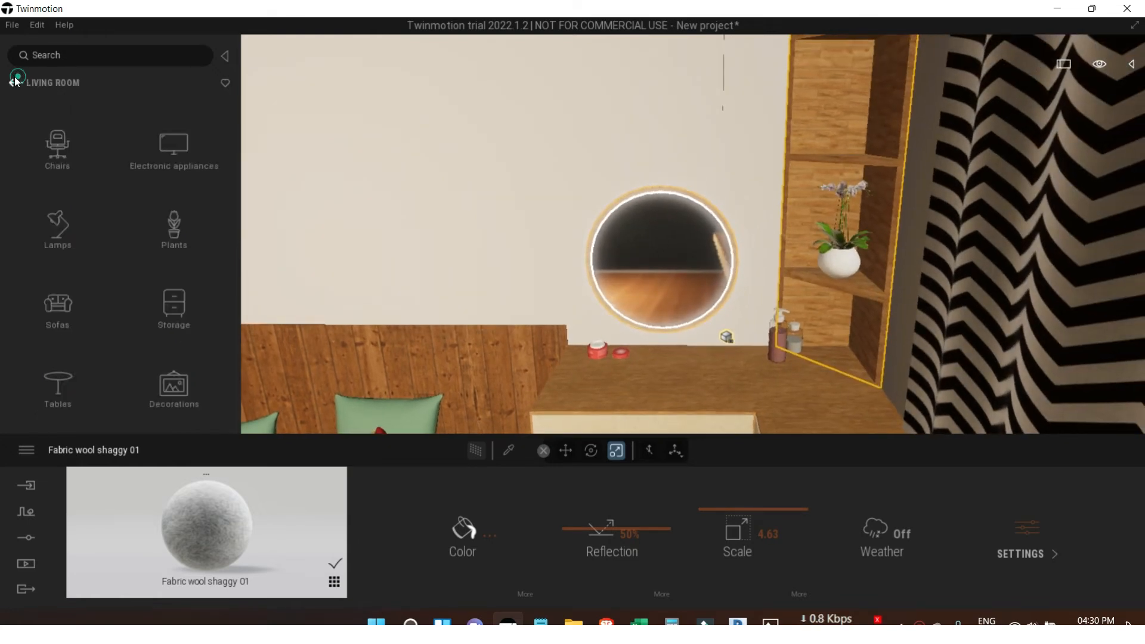
left_click(73, 184)
left_click(14, 84)
left_click(59, 225)
left_click(59, 149)
left_click(71, 173)
left_click(192, 378)
left_click_drag(245, 142, 219, 318)
scroll(148, 284, "up", 4)
left_click_drag(116, 261, 846, 156)
scroll(872, 216, "up", 3)
middle_click_drag(871, 215, 802, 314)
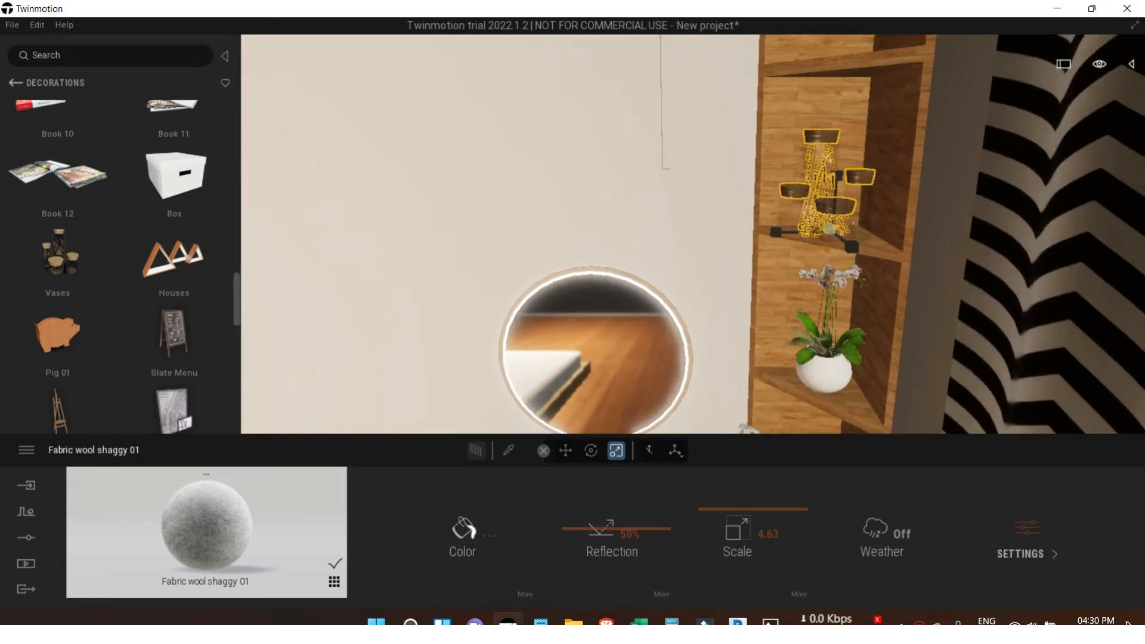
Enlarge the vase set slightly and shift it sideways on its shelf toward the curtain.
middle_click_drag(859, 161, 857, 185)
scroll(857, 185, "up", 1)
left_click_drag(835, 187, 834, 167)
left_click(569, 451)
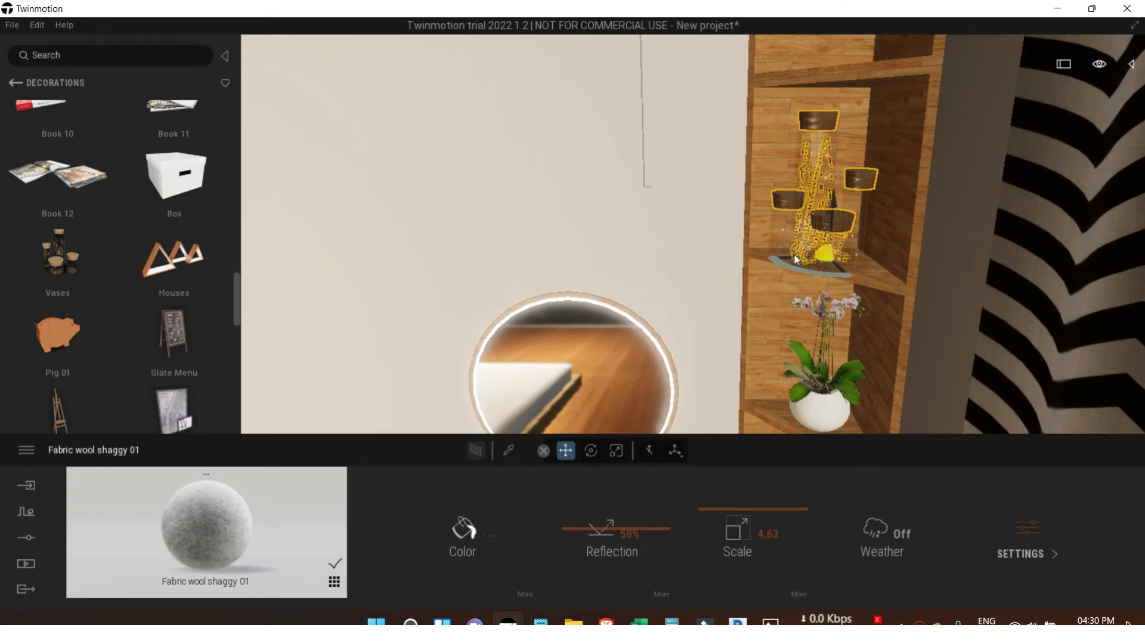
left_click_drag(801, 260, 846, 264)
left_click(642, 265)
scroll(641, 267, "down", 5)
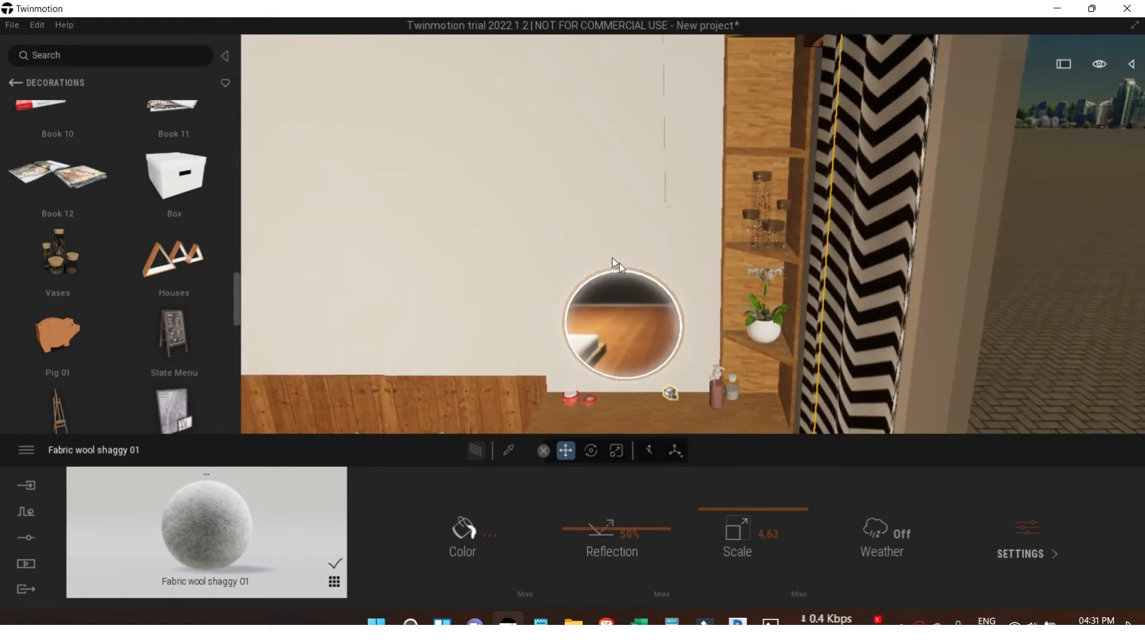
Shift the tablet along the desk toward the vanity.
scroll(620, 267, "down", 2)
middle_click_drag(632, 322, 656, 365)
scroll(676, 405, "down", 3)
middle_click_drag(676, 406, 674, 353)
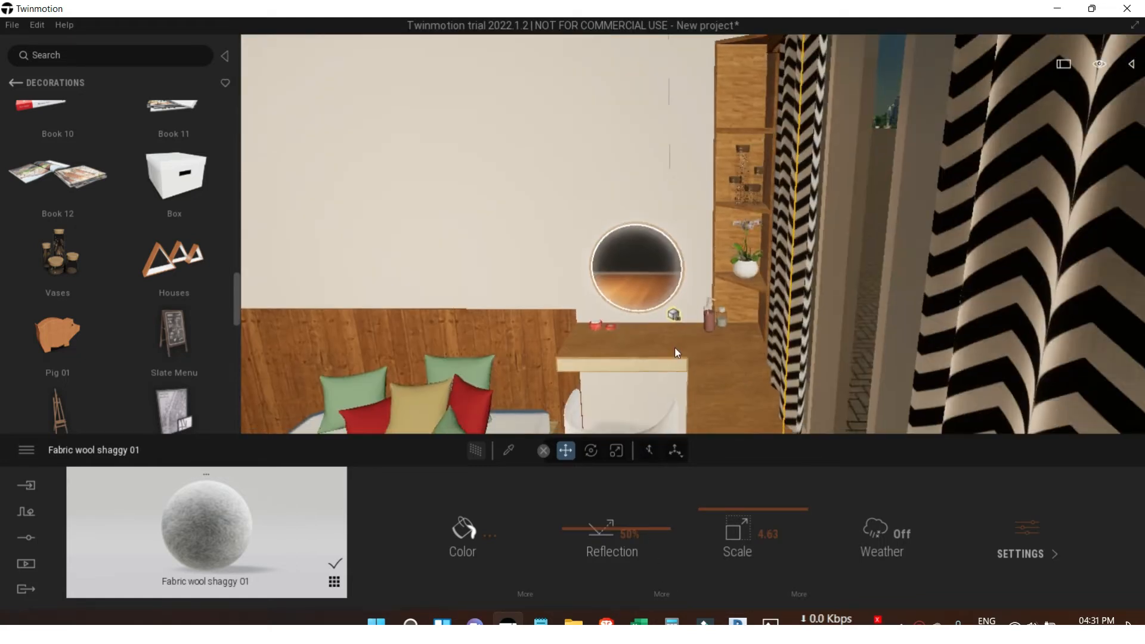
scroll(674, 347, "down", 10)
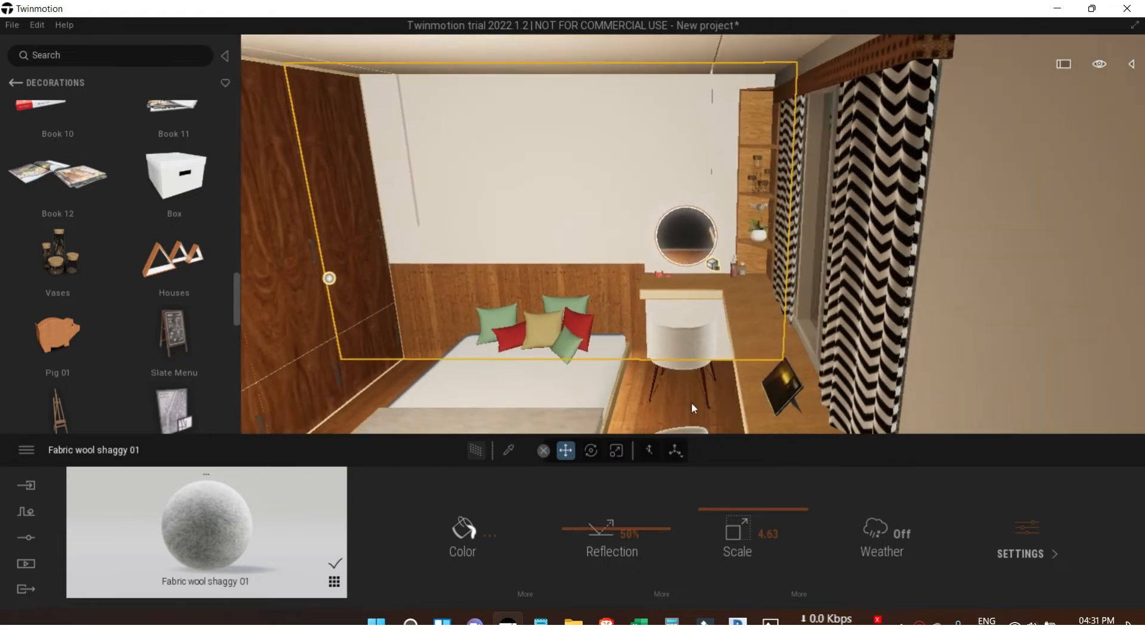
left_click(787, 407)
left_click_drag(797, 411, 785, 380)
left_click(697, 377)
scroll(697, 377, "down", 2)
middle_click_drag(696, 377, 728, 309)
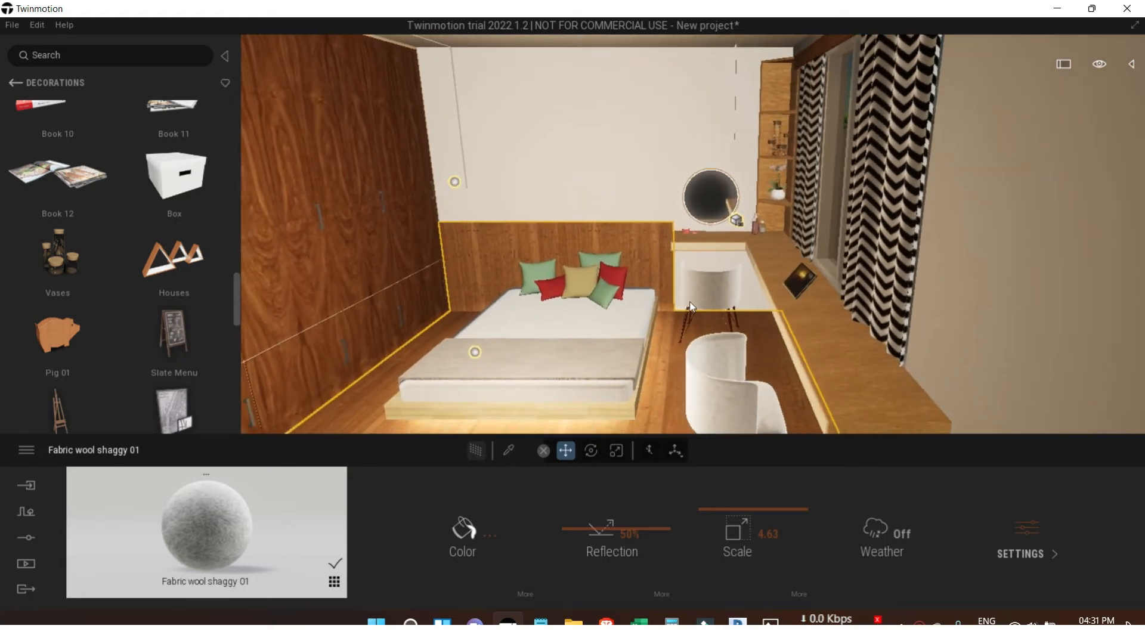
Place the Laptop open model on the desk's free end and rotate it to face the chair.
left_click(15, 87)
left_click(173, 164)
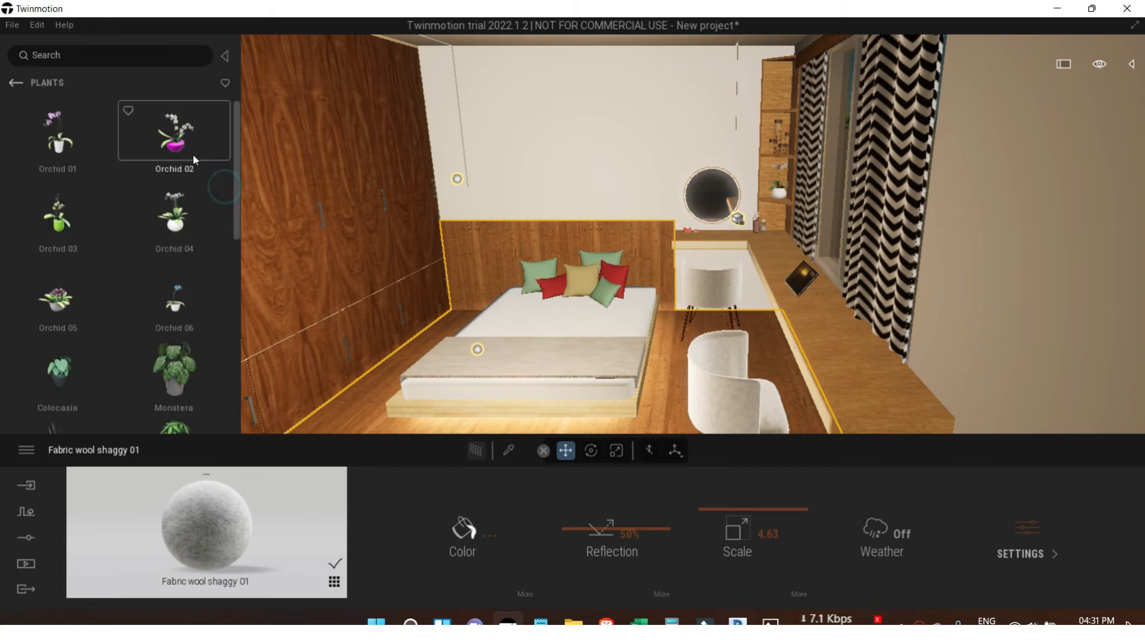
left_click(21, 83)
left_click(135, 132)
scroll(215, 266, "down", 2)
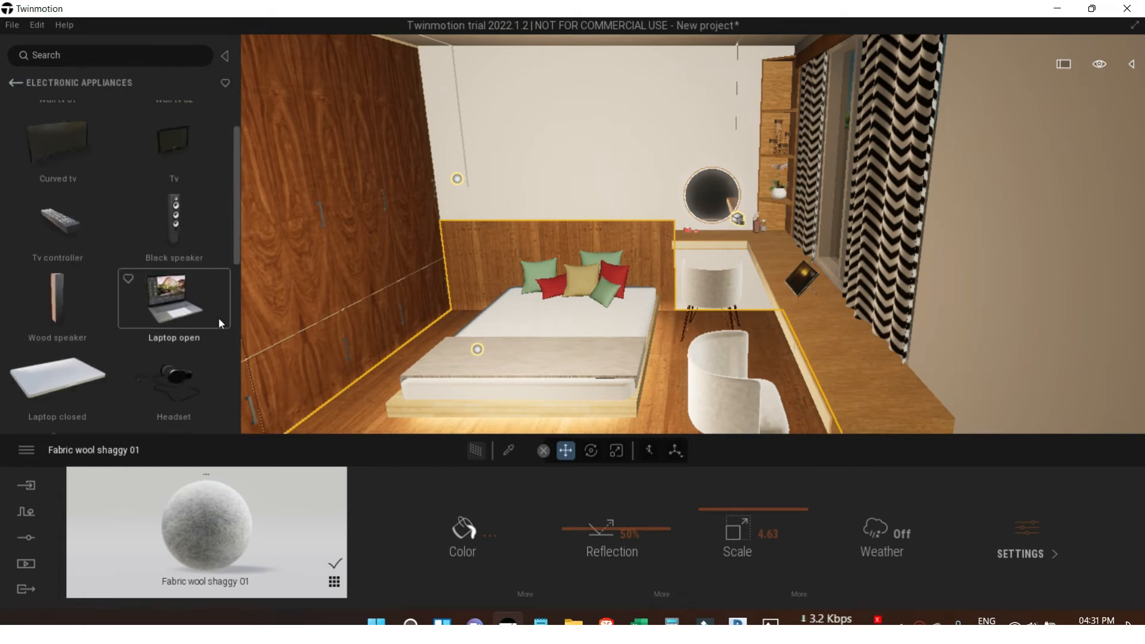
left_click_drag(449, 352, 854, 391)
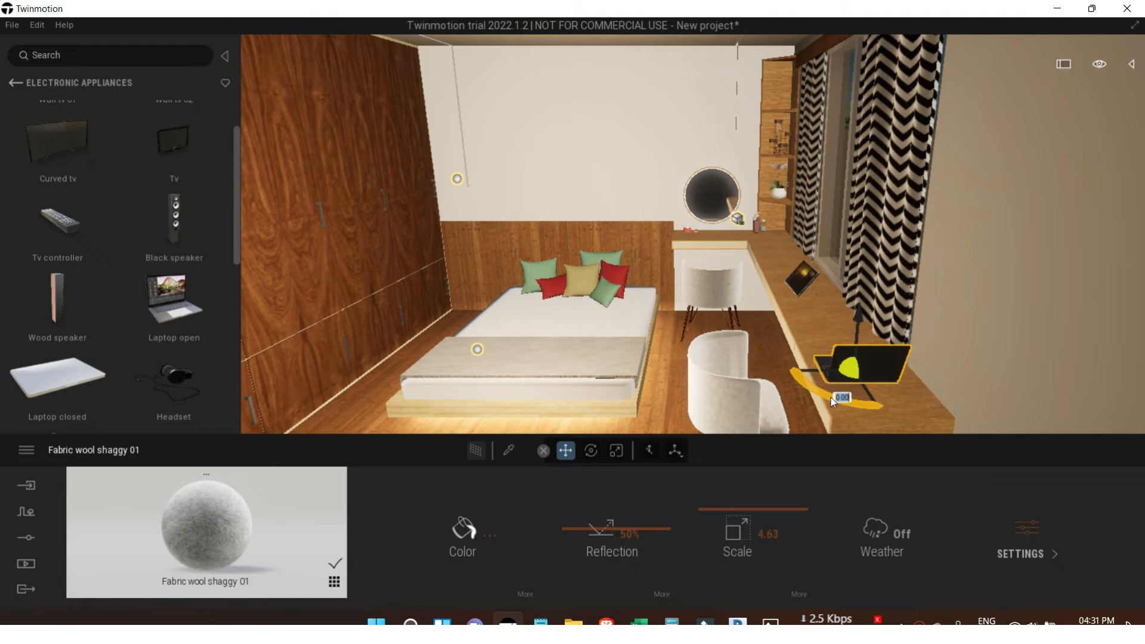
type("10")
key("Return")
left_click_drag(831, 398, 917, 416)
left_click(837, 329)
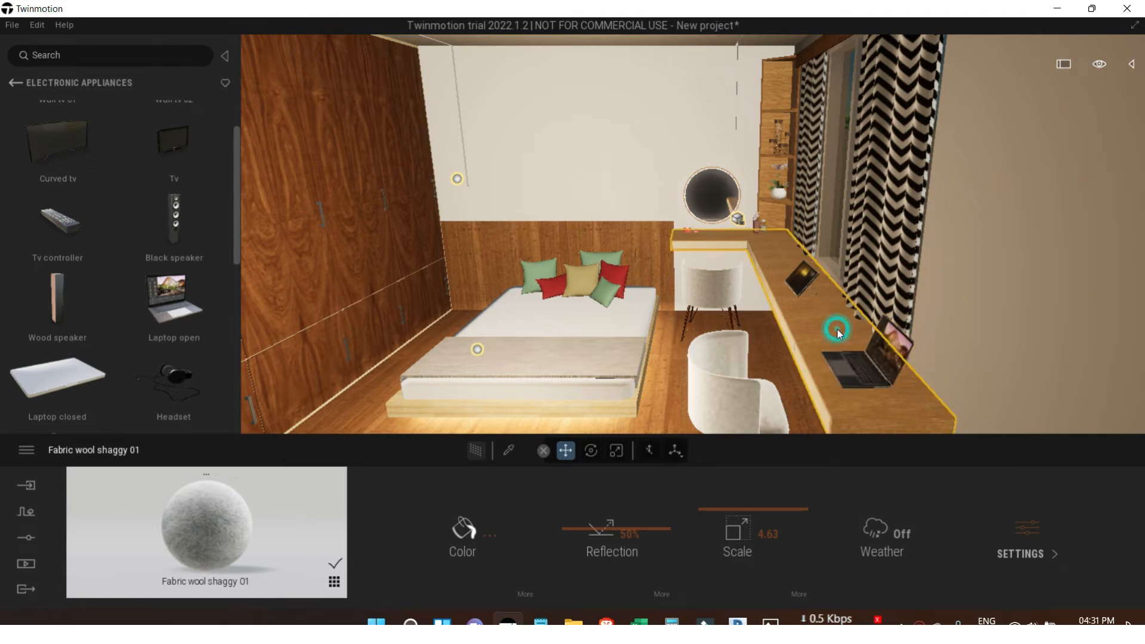
Place the Phone OFF model on the desk beside the laptop.
scroll(17, 374, "down", 4)
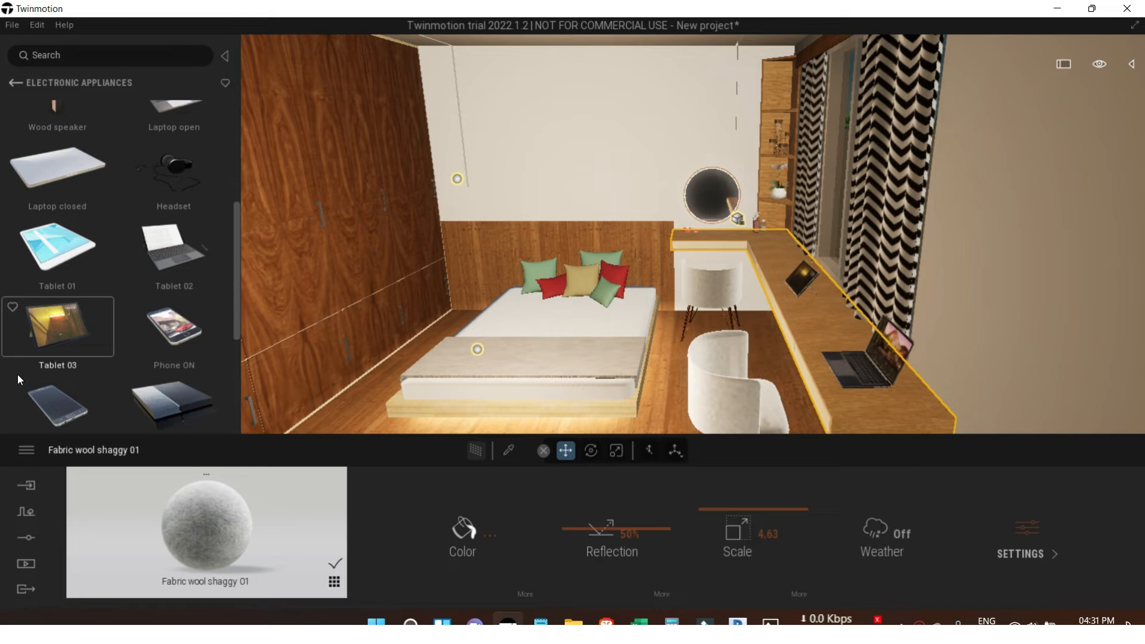
left_click_drag(63, 307, 910, 372)
left_click(853, 392)
scroll(652, 368, "down", 3)
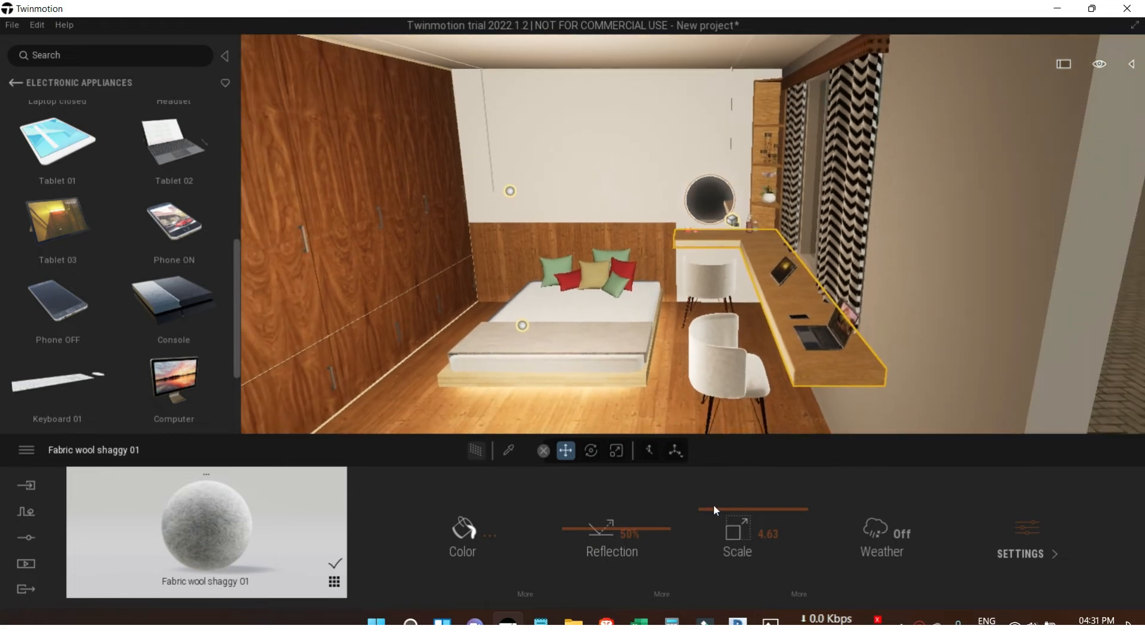
Hang the Glass Photo 30x30 03 from the living room decorations on the wall above the headboard.
left_click(15, 82)
left_click(15, 82)
left_click(67, 229)
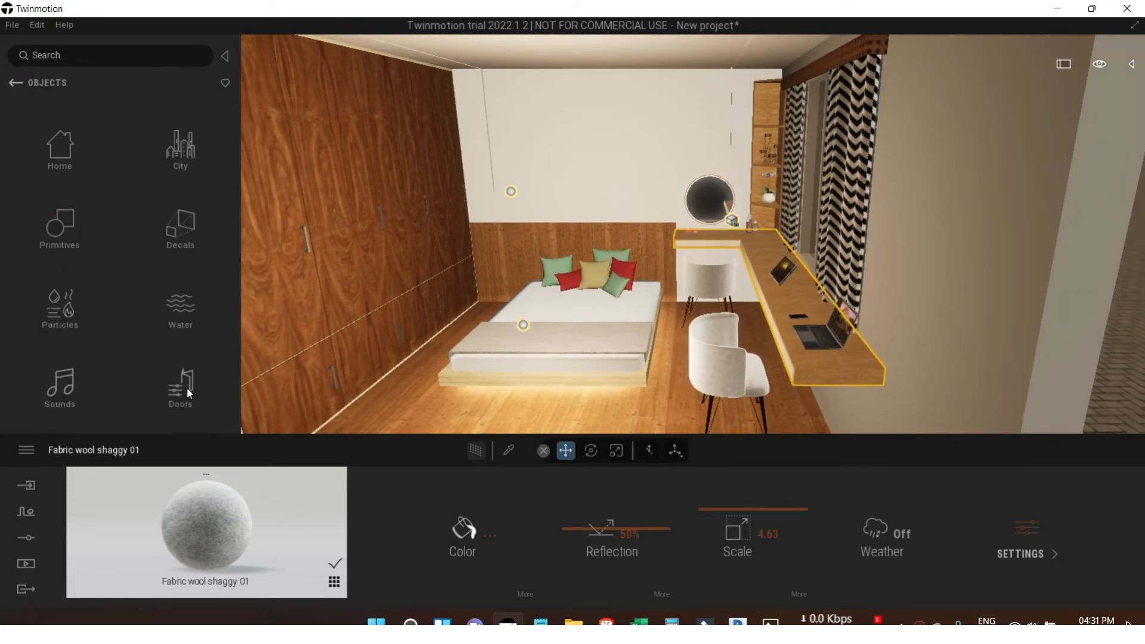
left_click(62, 155)
left_click(78, 179)
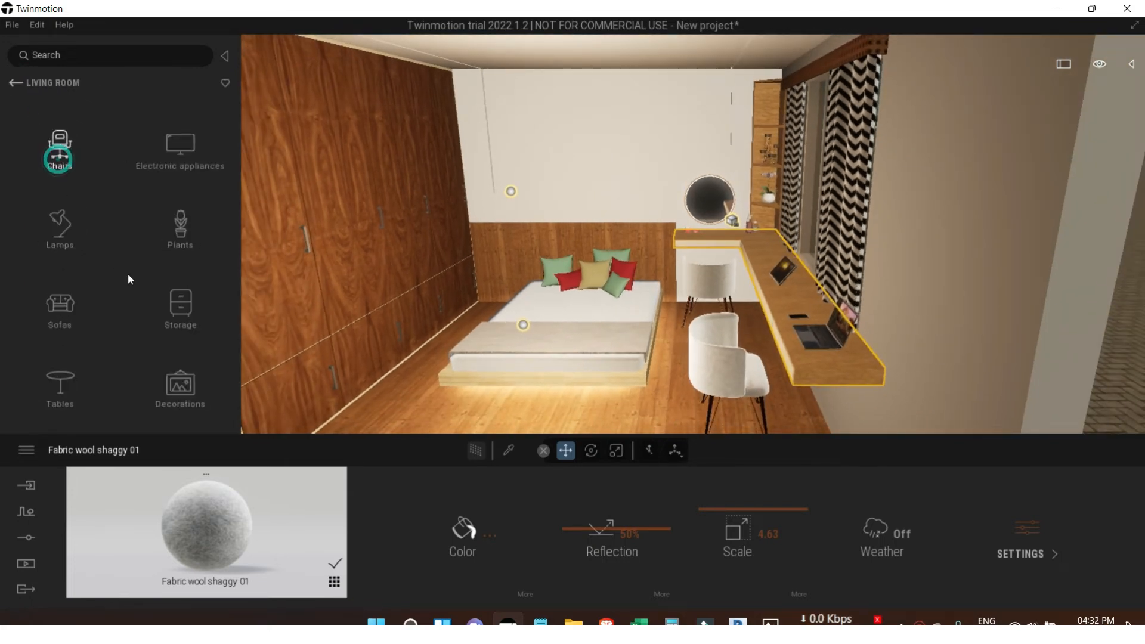
left_click(187, 389)
scroll(110, 303, "down", 5)
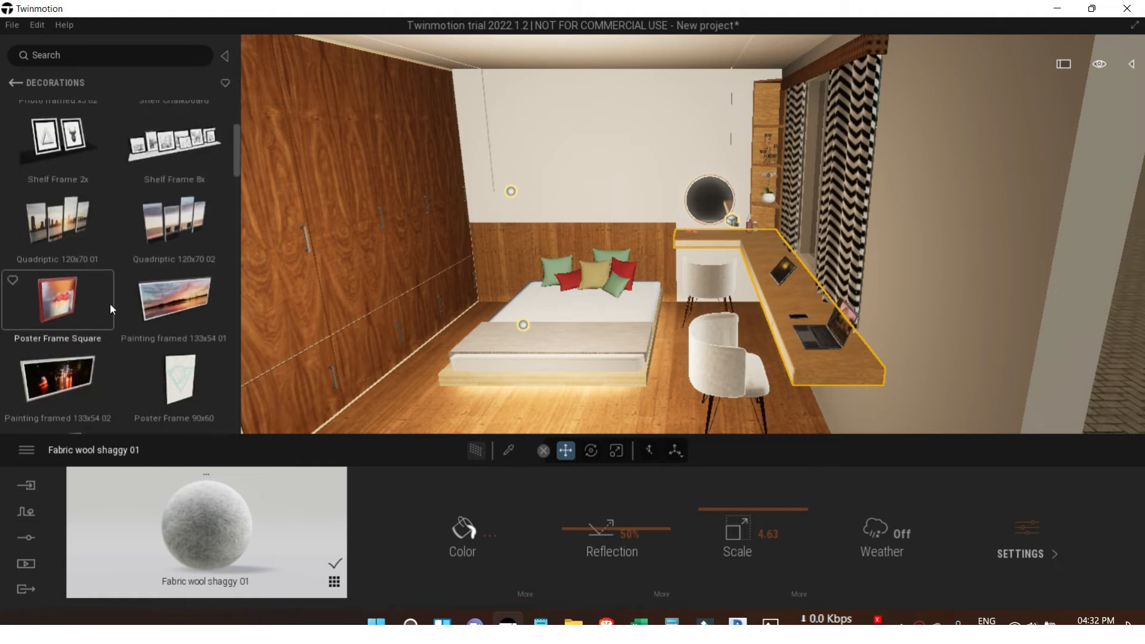
scroll(111, 309, "down", 5)
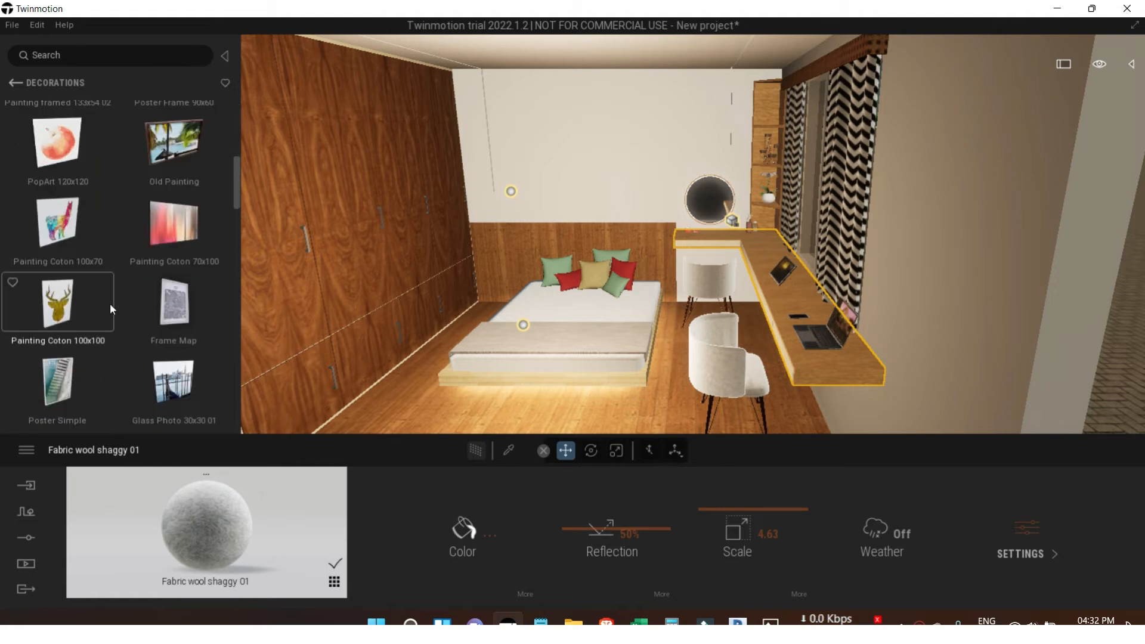
scroll(110, 303, "down", 1)
left_click_drag(222, 318, 587, 178)
middle_click_drag(593, 208, 565, 227, "shift")
scroll(565, 226, "up", 4)
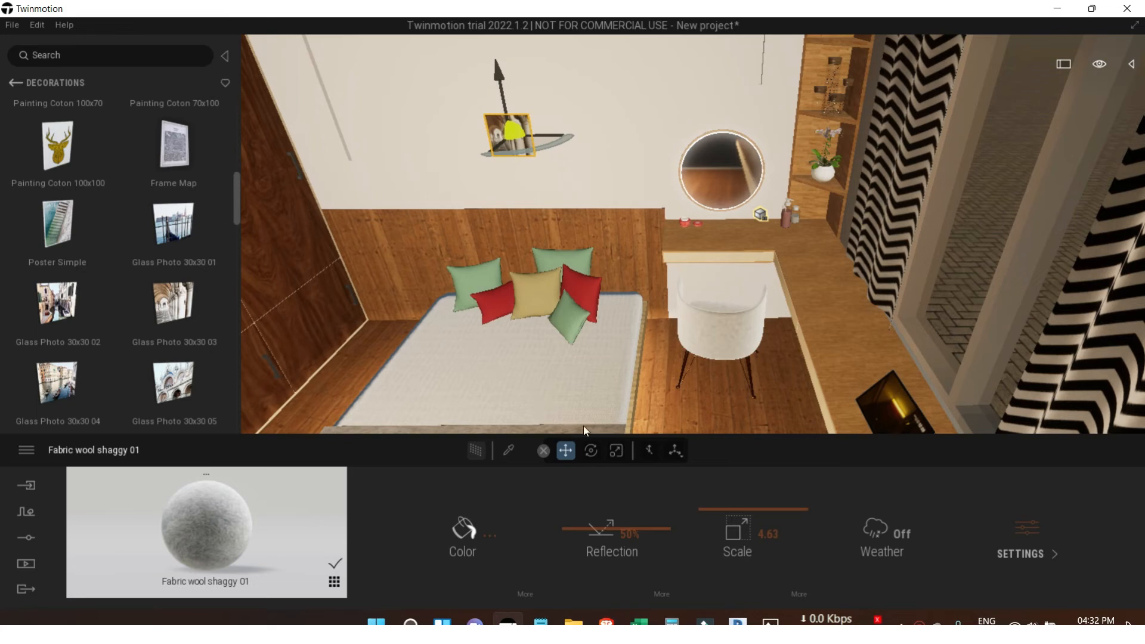
Scale the glass photo up into a large square artwork on the wall above the headboard.
left_click(616, 454)
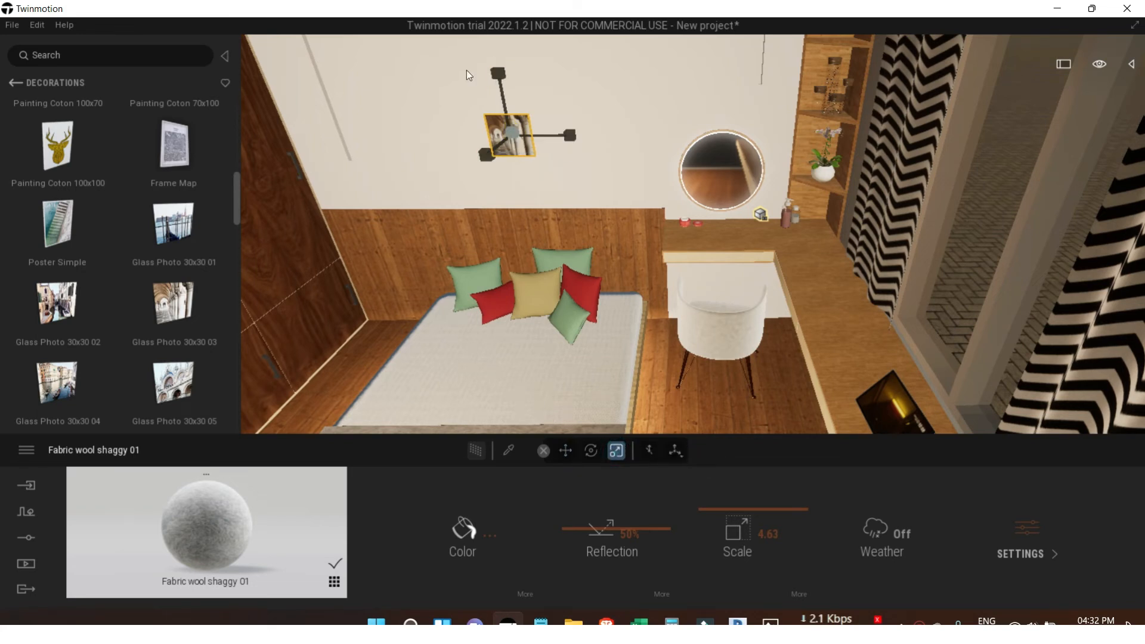
left_click_drag(519, 144, 437, 25)
middle_click_drag(542, 255, 537, 196, "shift")
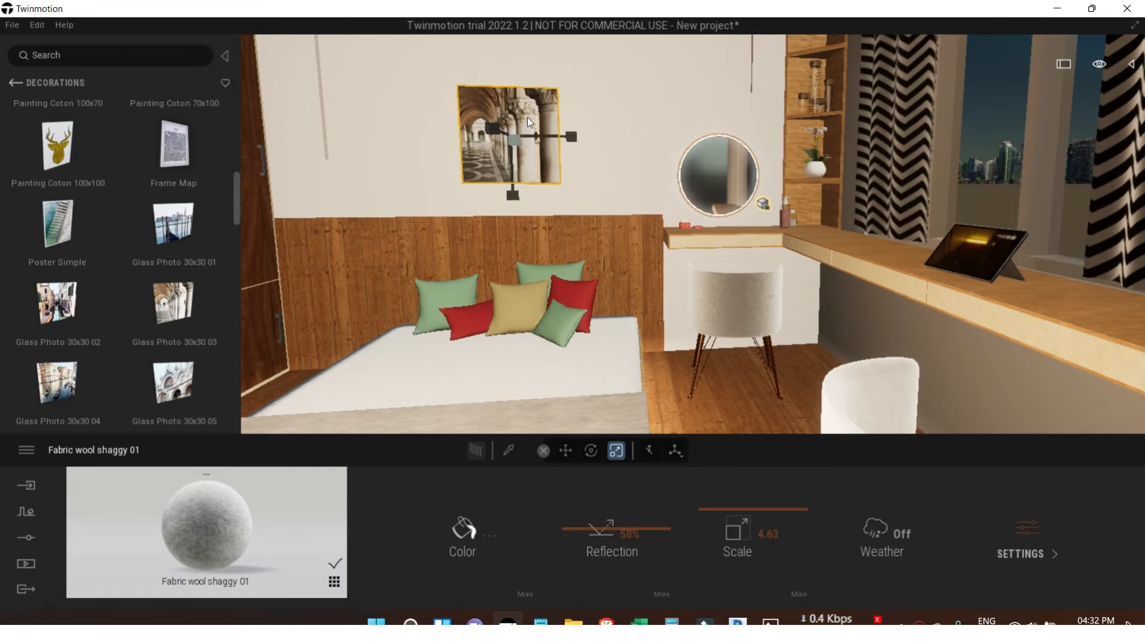
left_click_drag(514, 136, 496, 105)
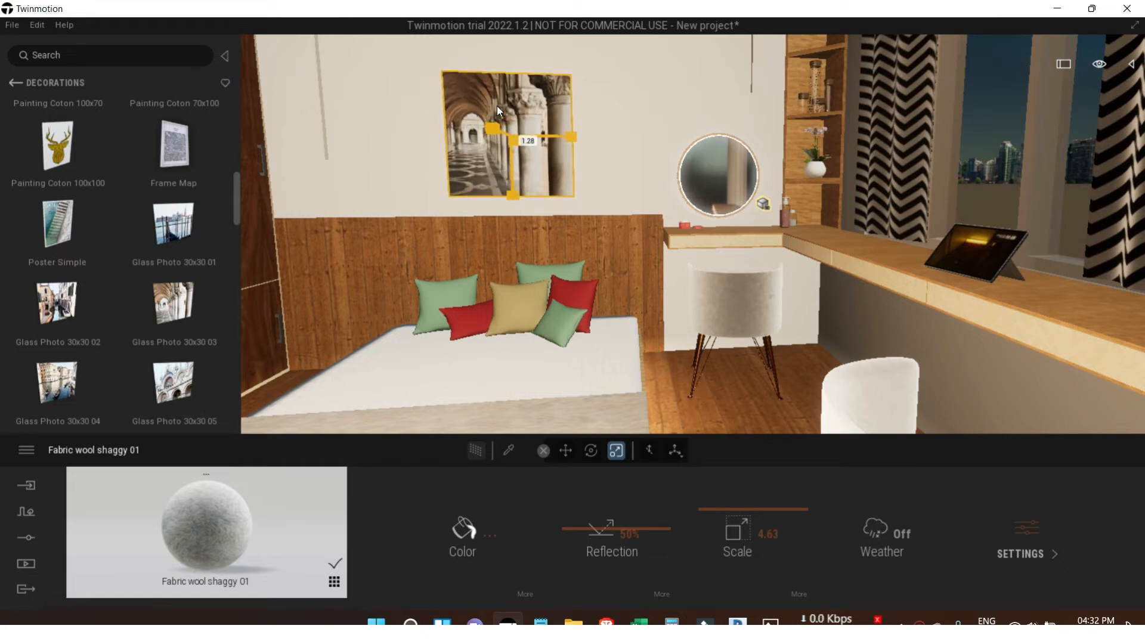
left_click_drag(513, 193, 509, 210)
left_click_drag(517, 137, 509, 129)
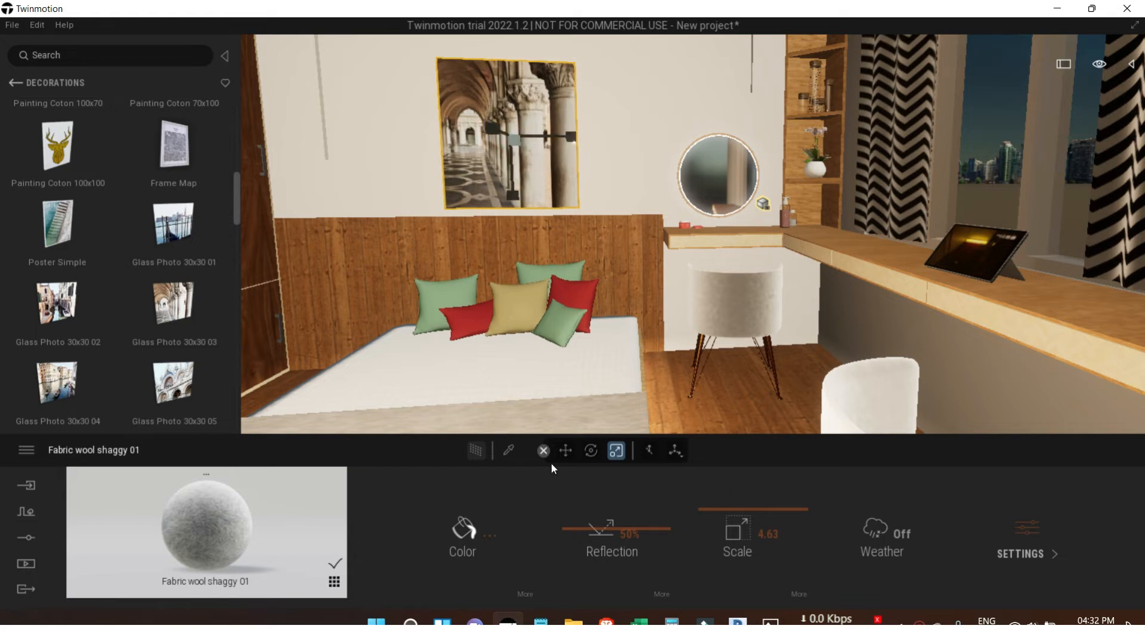
left_click(589, 452)
scroll(586, 262, "down", 2)
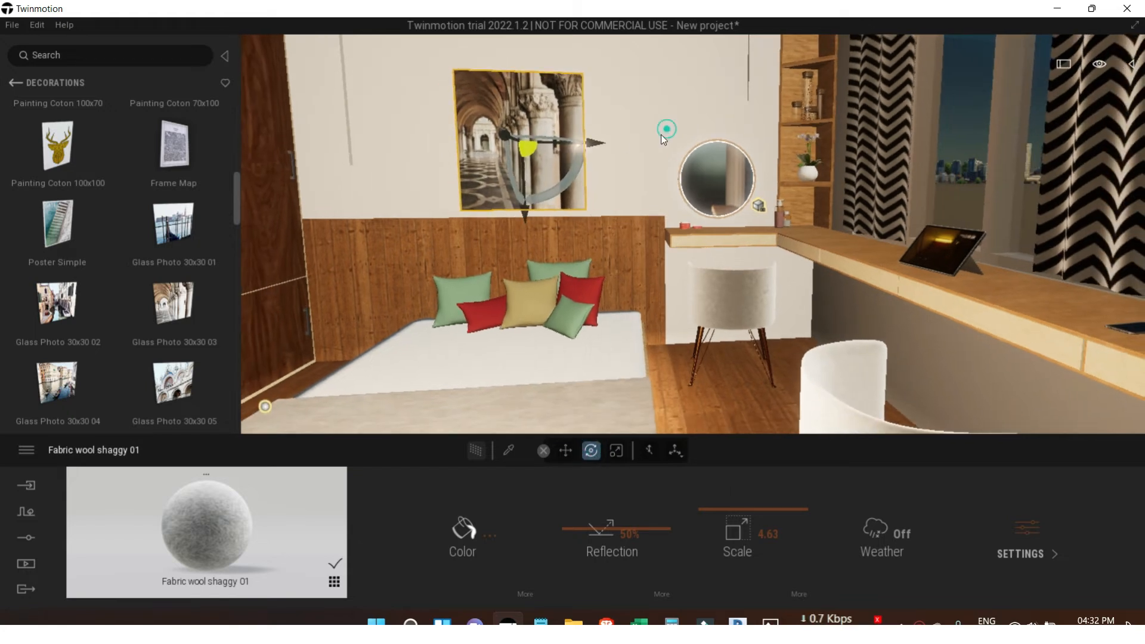
left_click(661, 135)
scroll(538, 309, "down", 2)
scroll(539, 309, "down", 3)
middle_click_drag(544, 307, 565, 307)
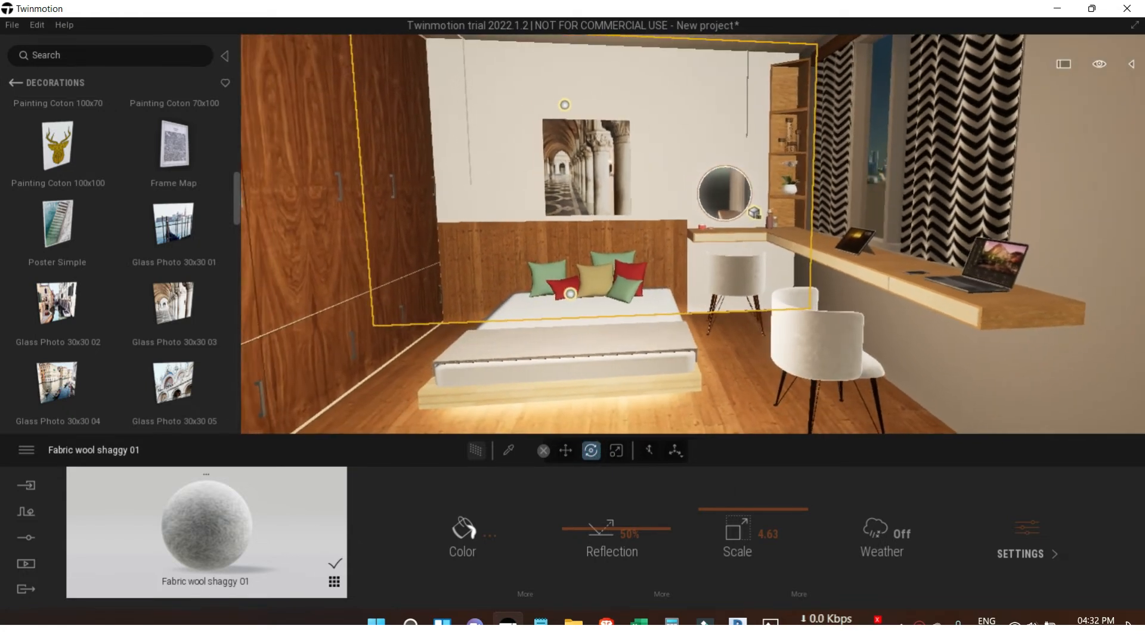
Reposition the square glass photo so it hangs slightly higher and closer to the centre above the headboard.
scroll(767, 230, "up", 2)
left_click(764, 211)
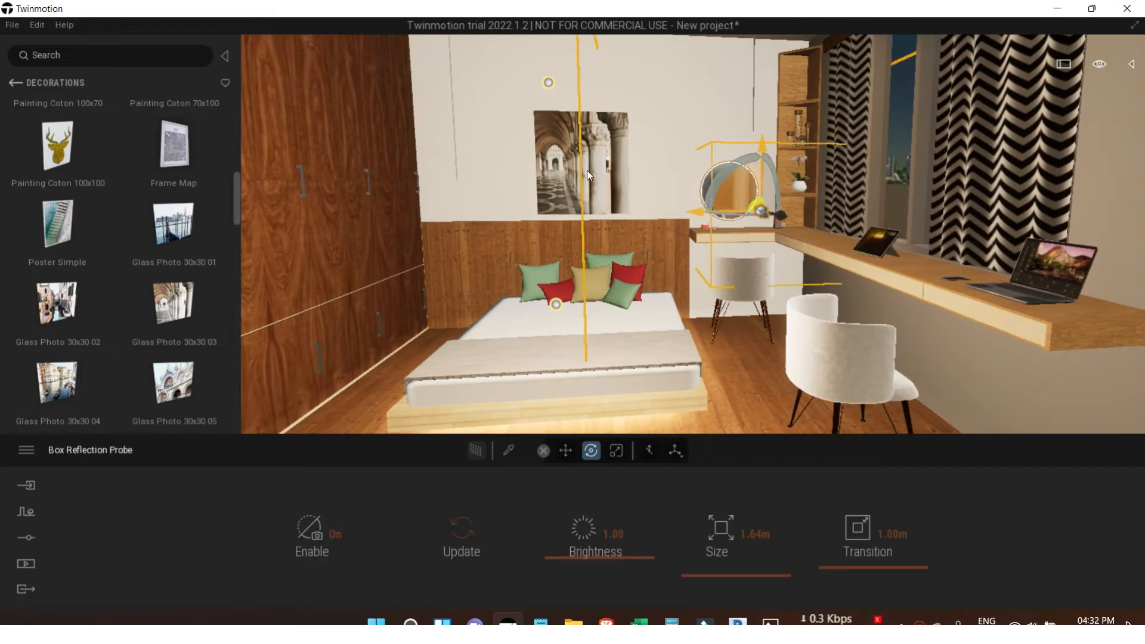
left_click(576, 167)
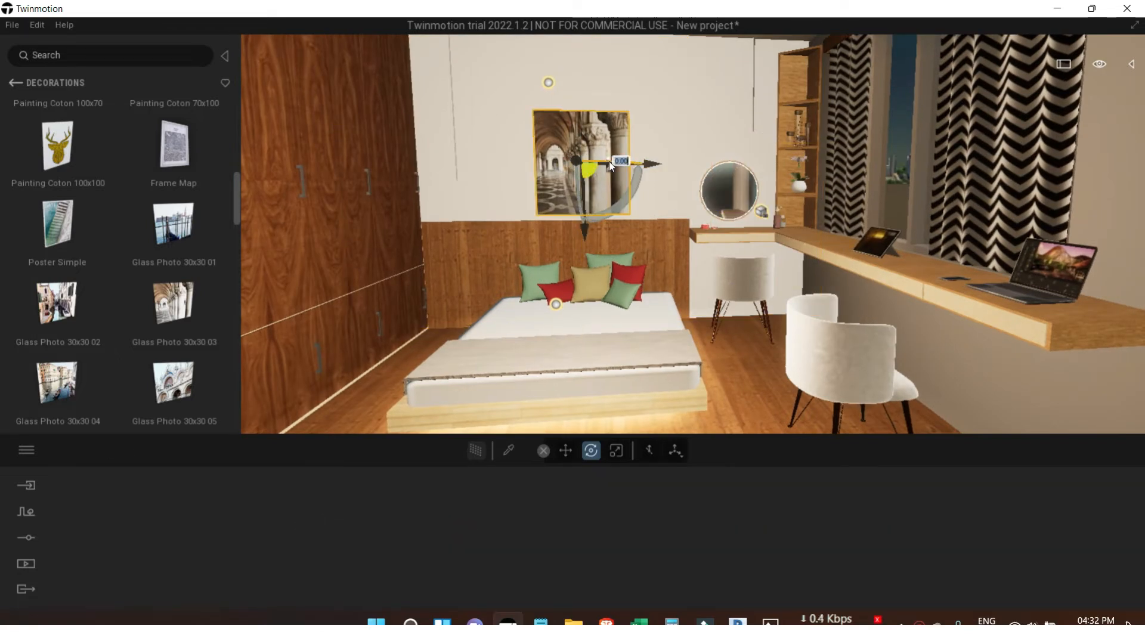
type("5")
key("Return")
mouse_move(605, 163)
left_mouse_down()
mouse_move(577, 167)
mouse_move(590, 168)
left_mouse_up()
scroll(597, 164, "up", 3)
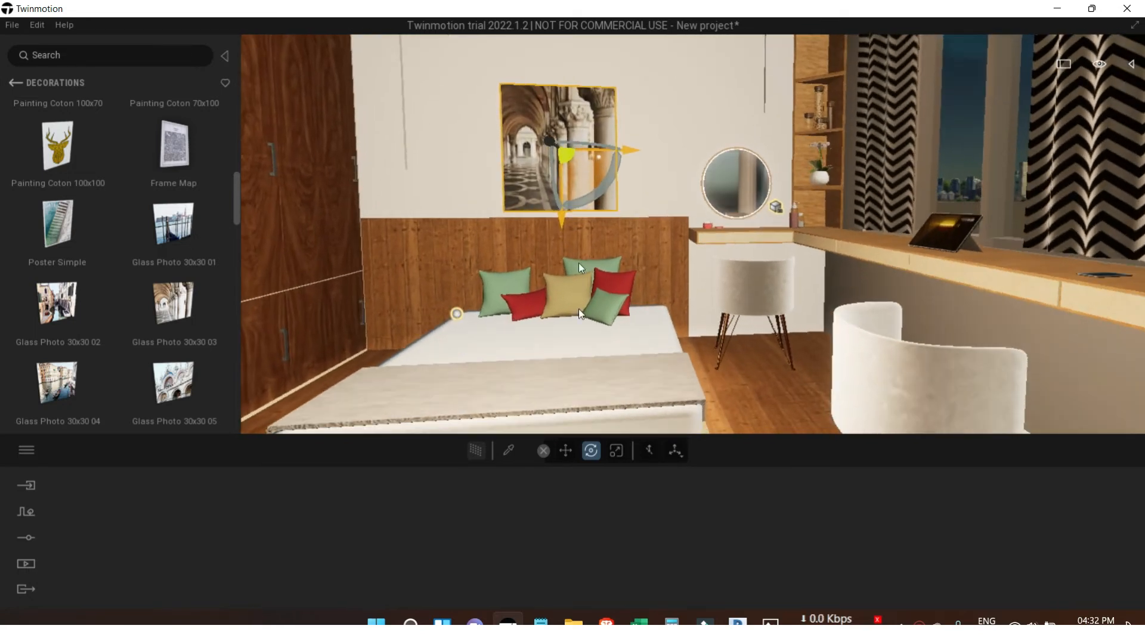
left_click(563, 453)
left_click_drag(590, 149, 586, 149)
middle_click_drag(644, 144, 620, 134, "shift")
mouse_move(535, 148)
left_mouse_down()
mouse_move(535, 203)
mouse_move(537, 134)
mouse_move(588, 132)
left_mouse_up()
left_click(672, 109)
mouse_move(663, 221)
middle_mouse_down("shift")
mouse_move(626, 164)
mouse_move(661, 223)
middle_mouse_up("shift")
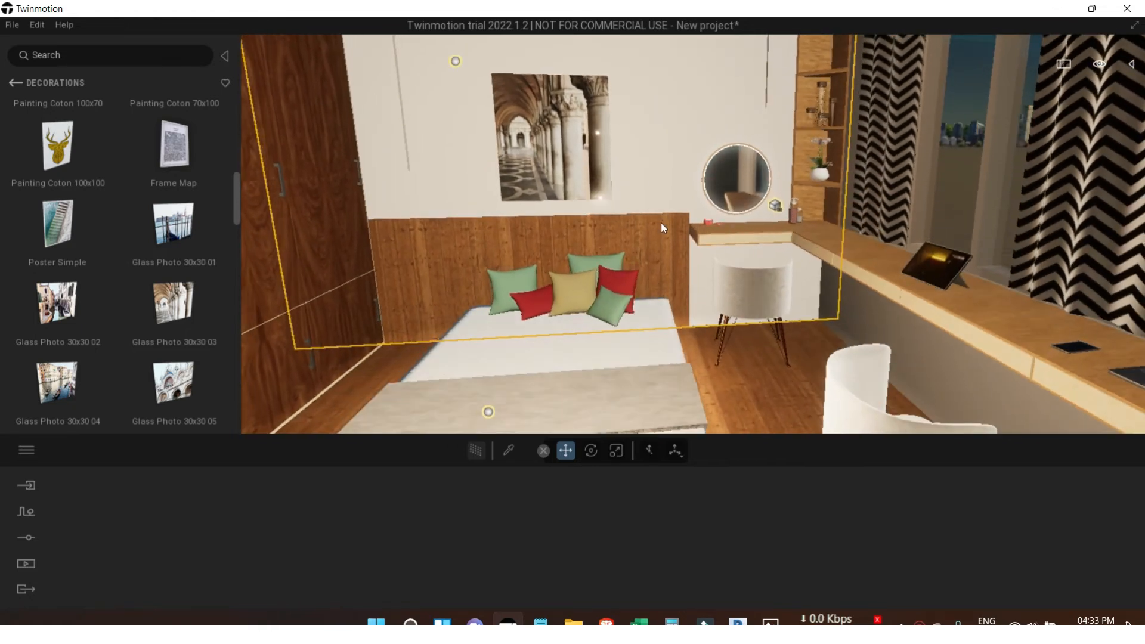
scroll(660, 223, "down", 6)
middle_click_drag(725, 304, 854, 259)
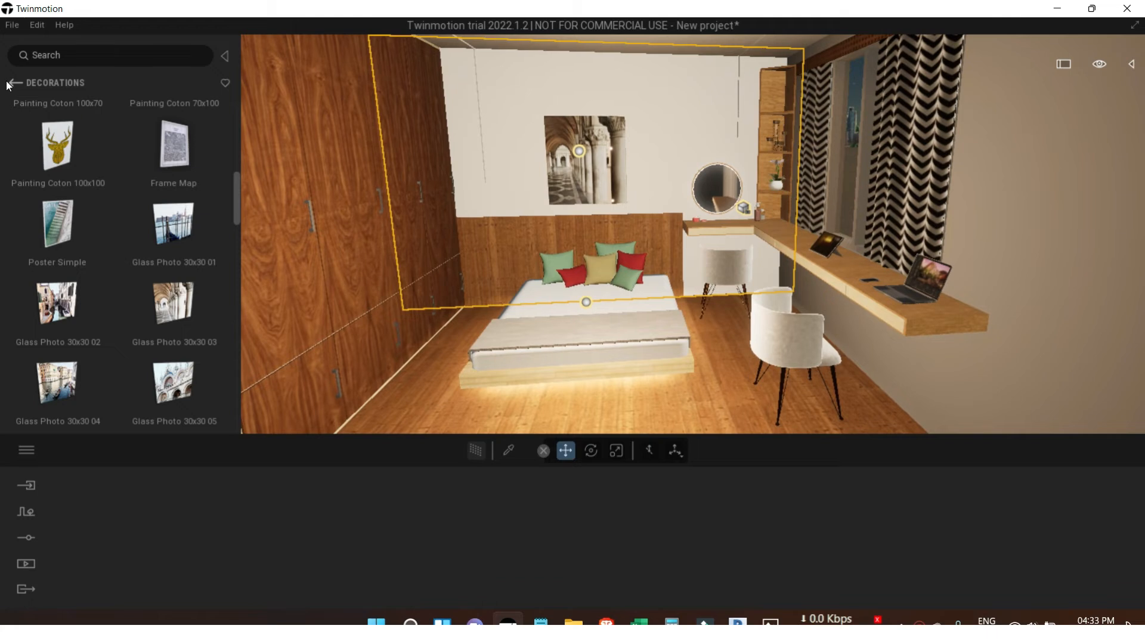
Open the Fabric category of the material library.
left_click(15, 82)
left_click(15, 82)
left_click(46, 153)
scroll(48, 352, "down", 5)
left_click(48, 353)
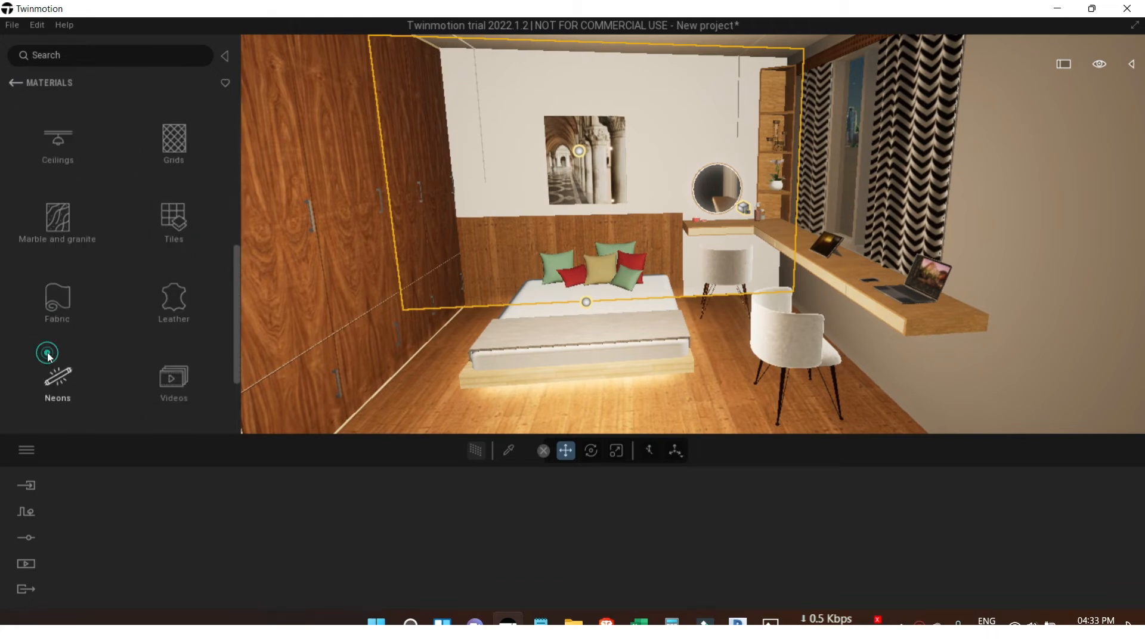
left_click(15, 82)
scroll(66, 365, "down", 2)
left_click_drag(234, 187, 234, 326)
left_click(37, 324)
left_click(17, 77)
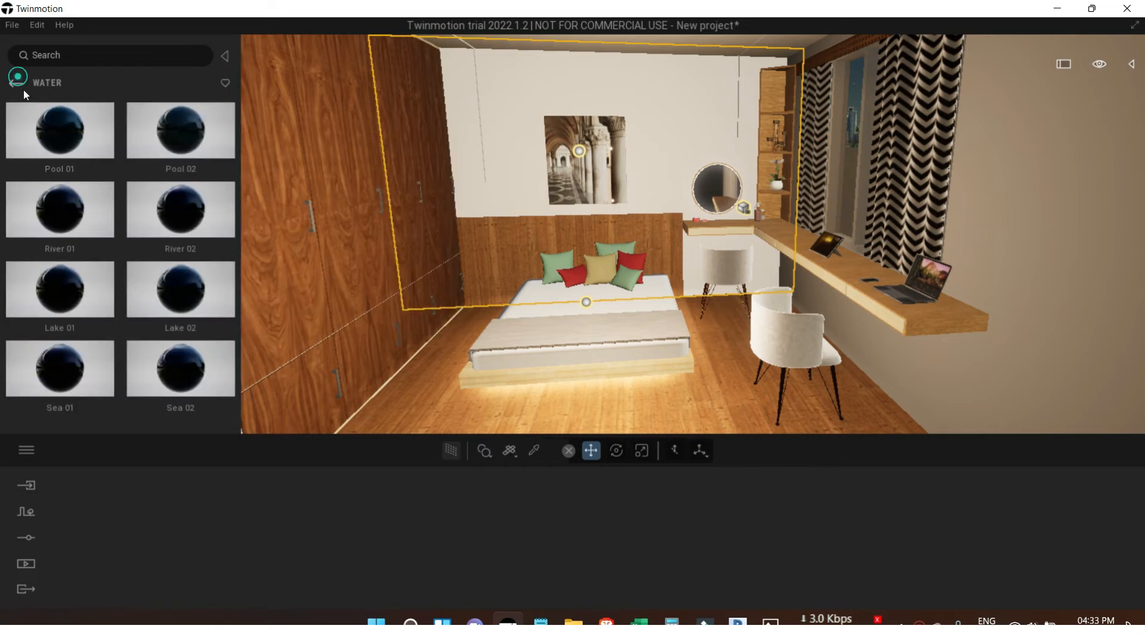
left_click_drag(227, 130, 227, 392)
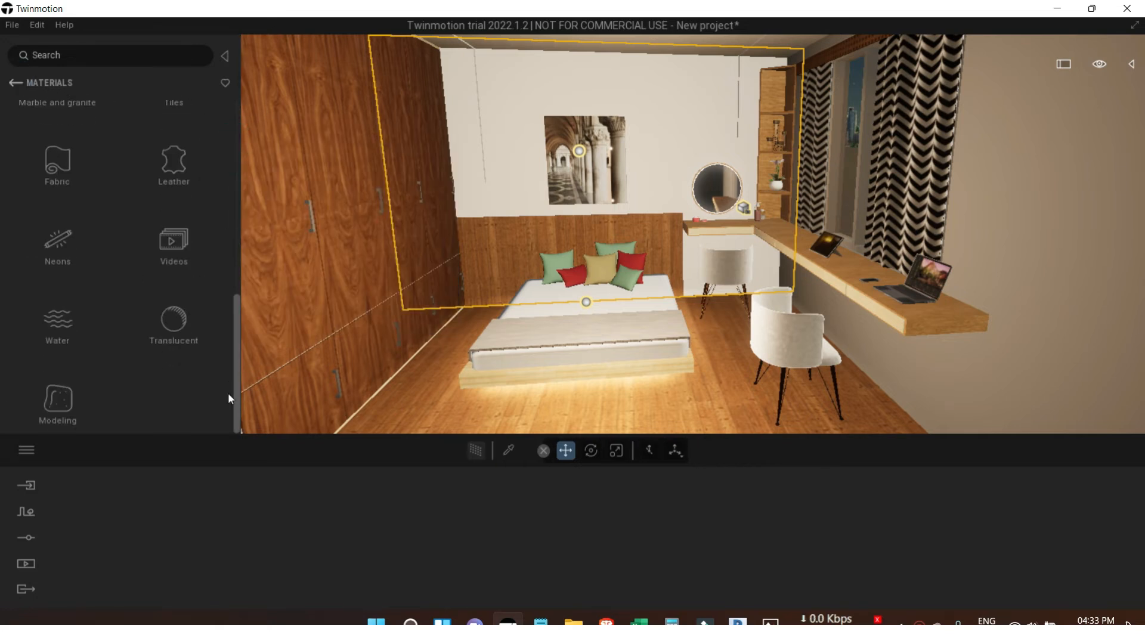
left_click(83, 157)
Try patterned fabrics on the throw across the bed, including Fabric wool break 01 at a scale of 6.02.
scroll(128, 321, "down", 5)
scroll(156, 337, "down", 4)
left_click_drag(182, 283, 593, 370)
mouse_move(749, 514)
left_mouse_down()
mouse_move(739, 500)
mouse_move(737, 519)
left_mouse_up()
left_click_drag(175, 418, 528, 344)
left_click_drag(724, 528, 724, 502)
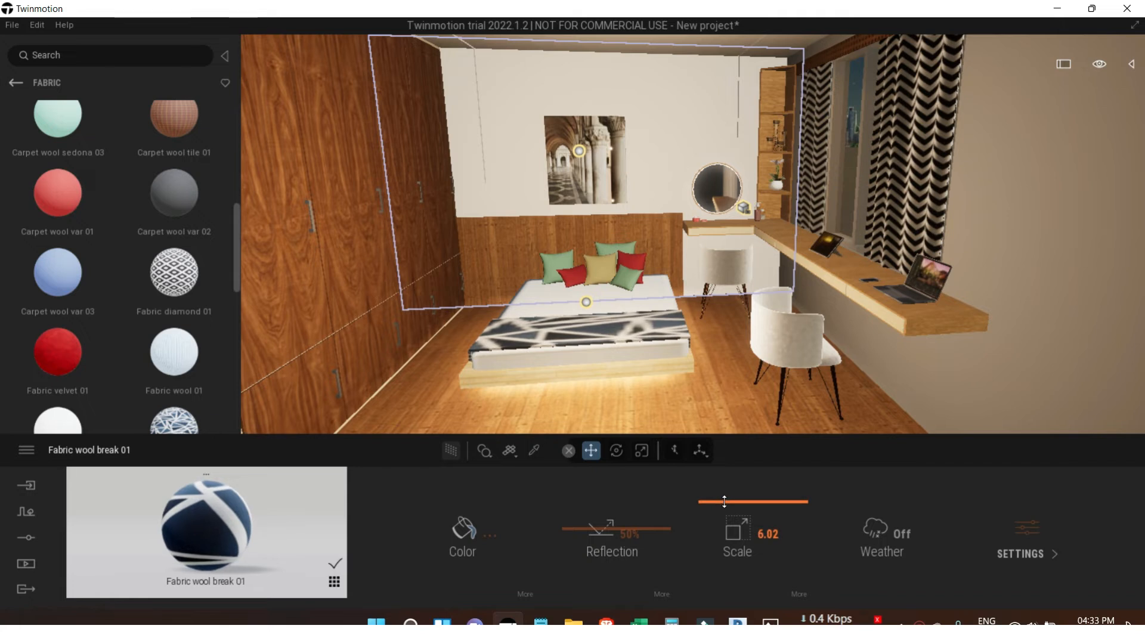
Try the Fabric wool triangle 02 material on the throw across the bed.
scroll(161, 376, "down", 3)
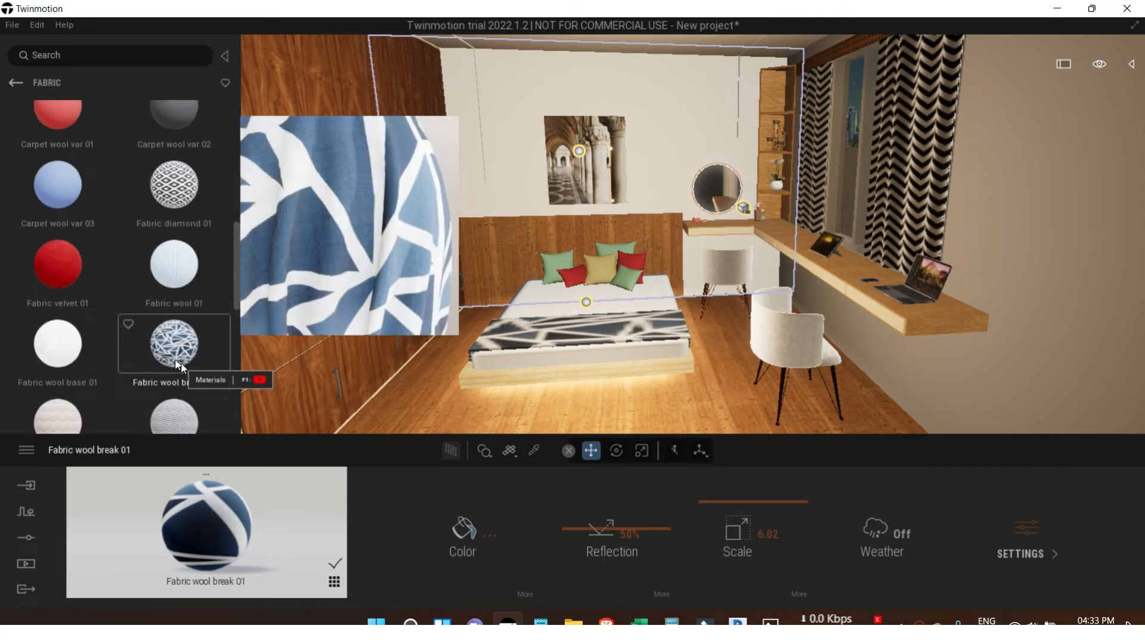
scroll(164, 358, "down", 5)
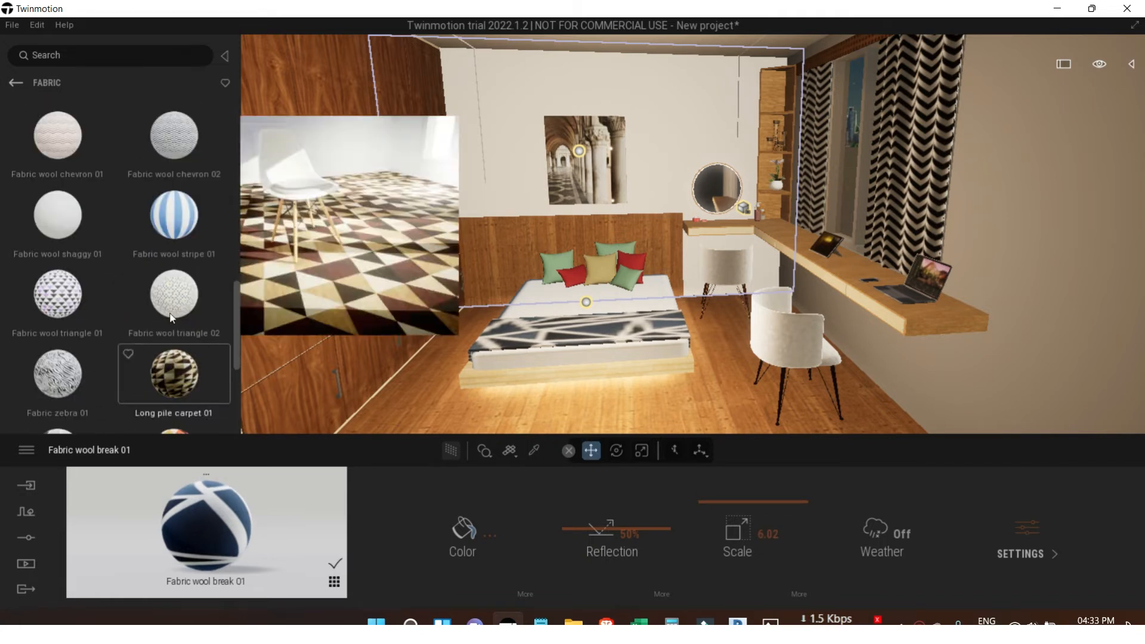
left_click_drag(175, 305, 528, 343)
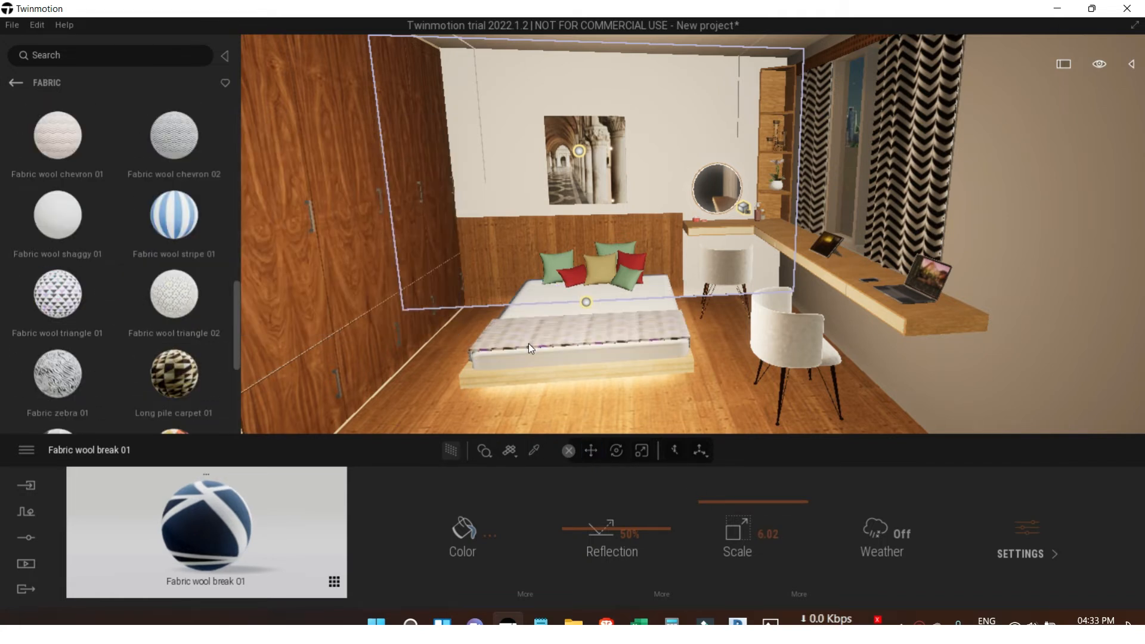
Apply Fabric zebra 01 to the throw across the bed and set the material's scale to 4.49.
scroll(81, 369, "down", 1)
left_click_drag(69, 365, 526, 347)
mouse_move(703, 528)
left_mouse_down()
mouse_move(709, 495)
mouse_move(710, 510)
left_mouse_up()
scroll(691, 383, "down", 5)
mouse_move(690, 383)
middle_mouse_down("shift")
mouse_move(718, 400)
mouse_move(686, 388)
mouse_move(702, 382)
middle_mouse_up("shift")
Apply the Bare concrete 01 material to the headboard wall and the window wall beside the desk.
left_click(895, 376)
left_click(16, 83)
left_click(16, 83)
left_click(56, 166)
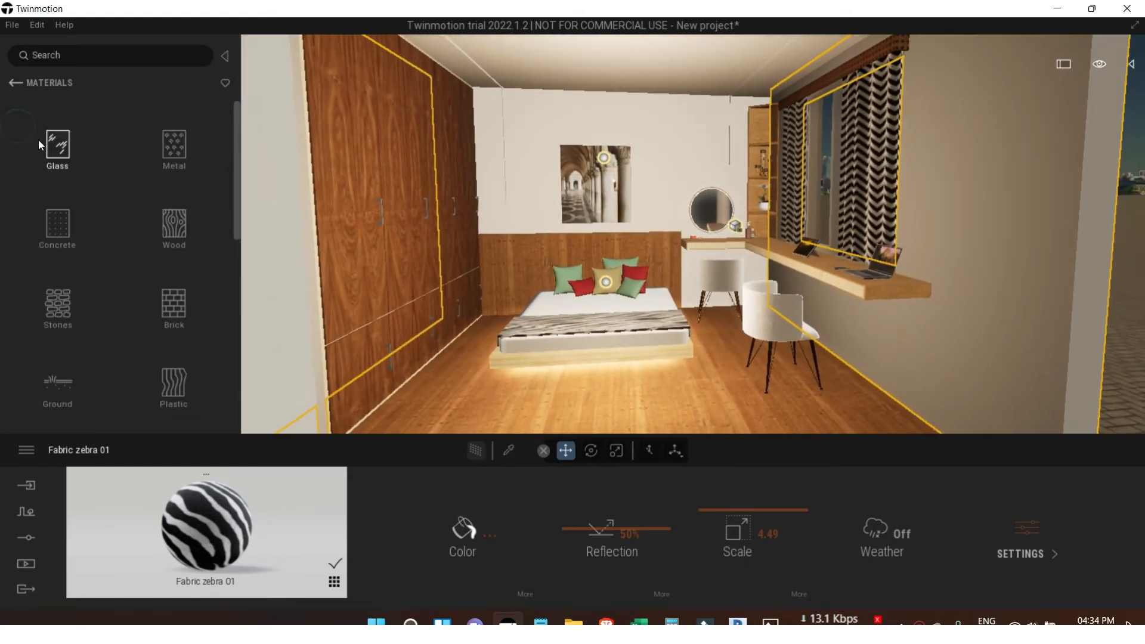
left_click(58, 225)
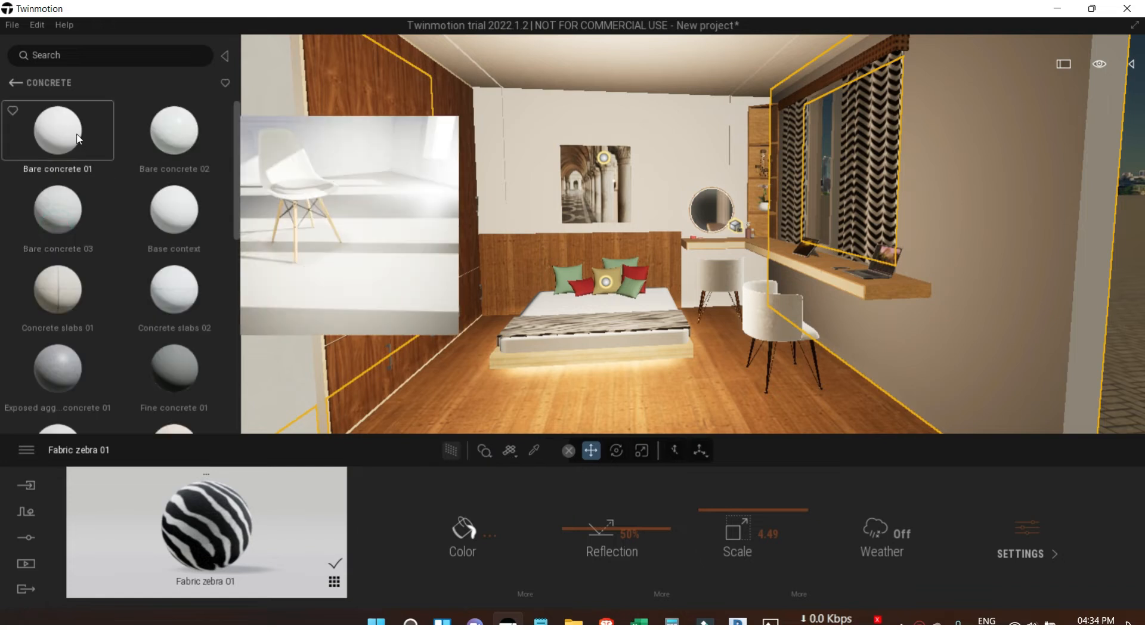
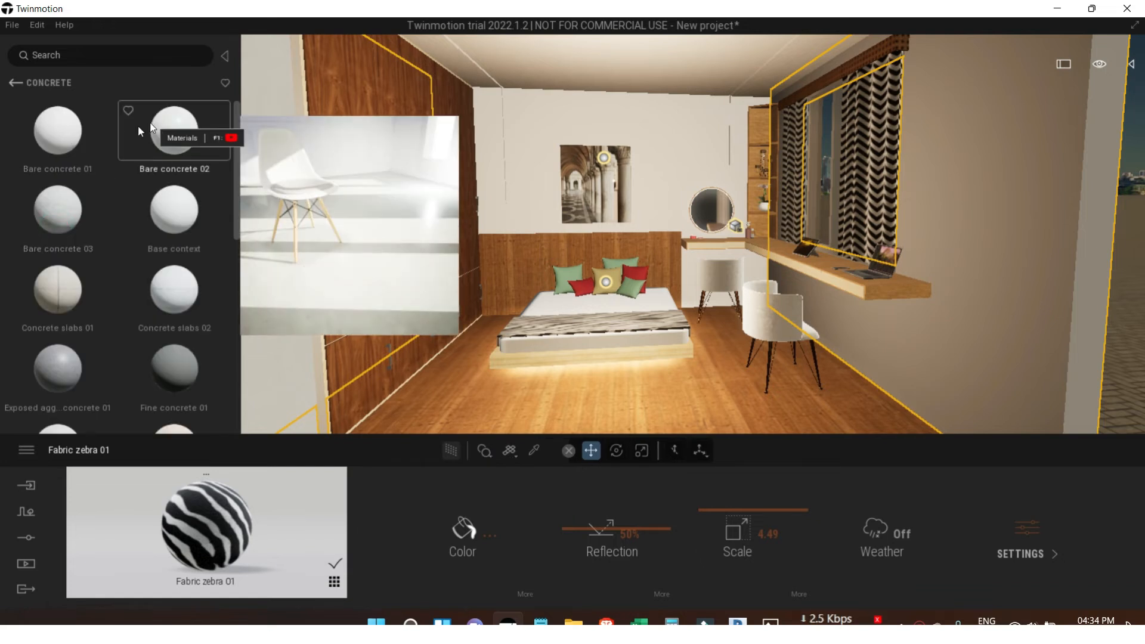
left_click(658, 154)
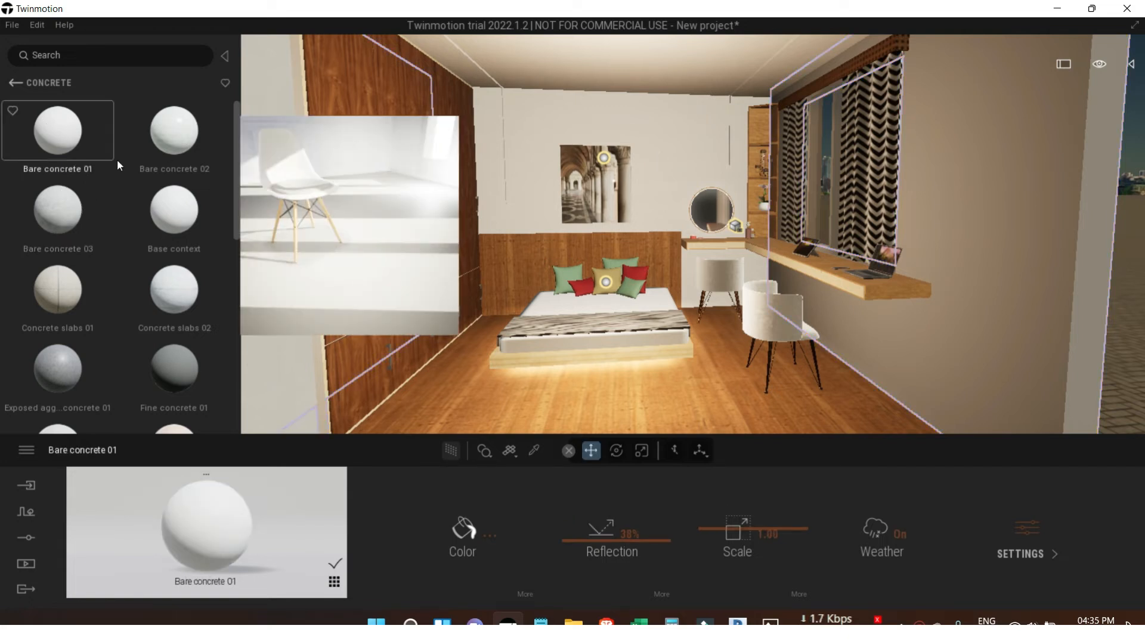
left_click_drag(208, 546, 547, 208)
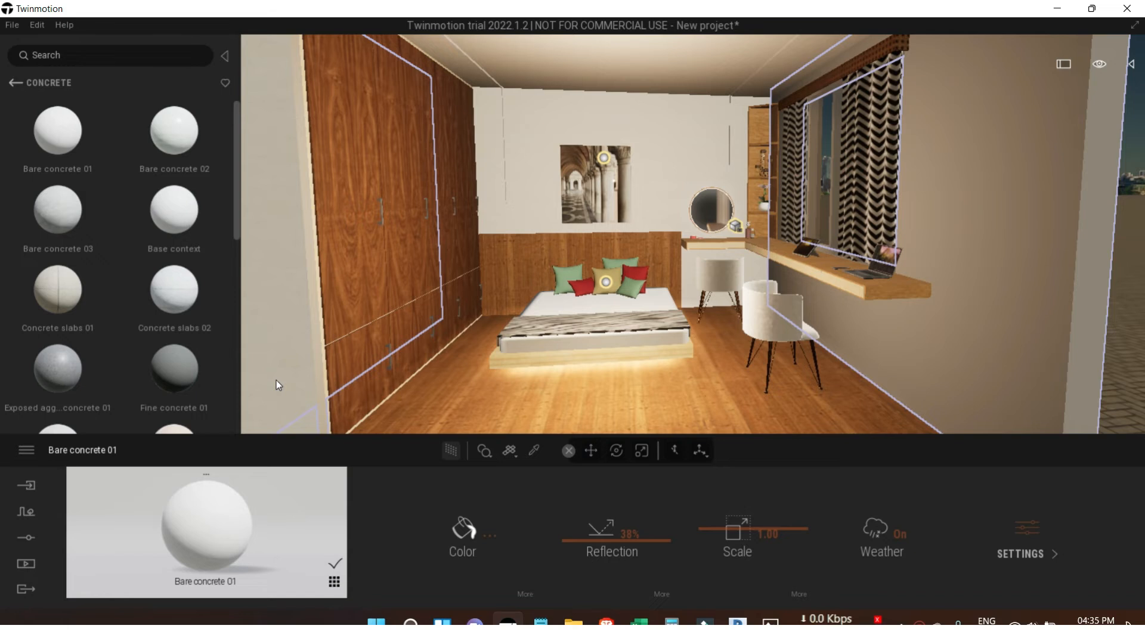
left_click_drag(218, 555, 963, 374)
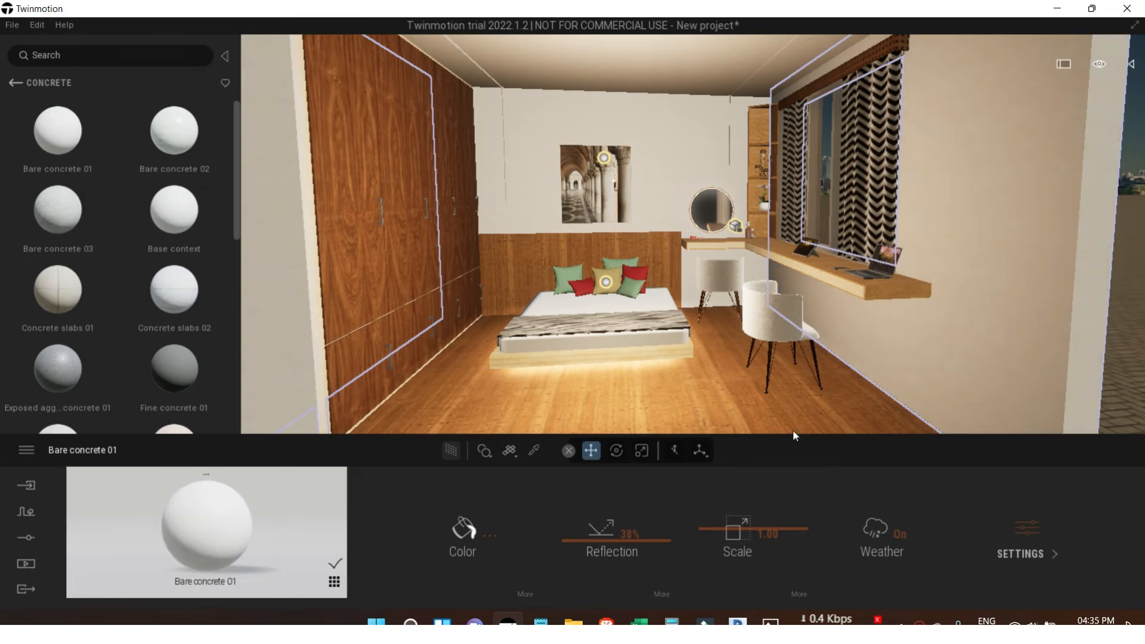
Change the colour of the walls' Bare concrete 01 material to the grey C1C1C1.
left_click(474, 536)
left_click_drag(560, 178, 124, 407)
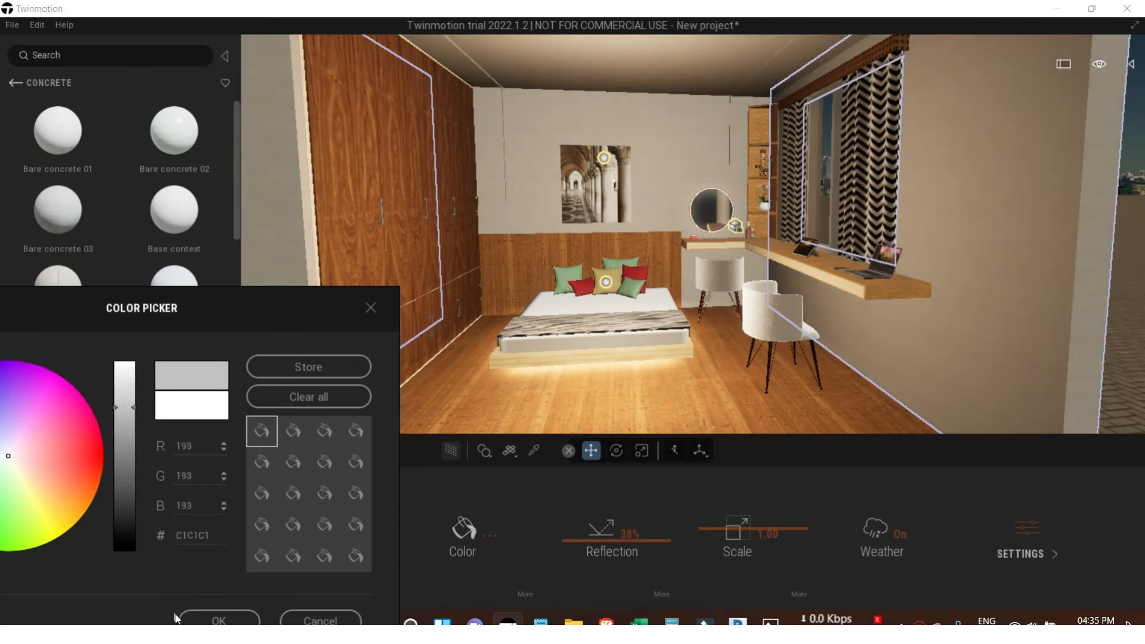
left_click(216, 620)
Place an area light high on the headboard wall near the wardrobe, with a length of 0.1 m and a width of 2 m.
scroll(705, 269, "down", 5)
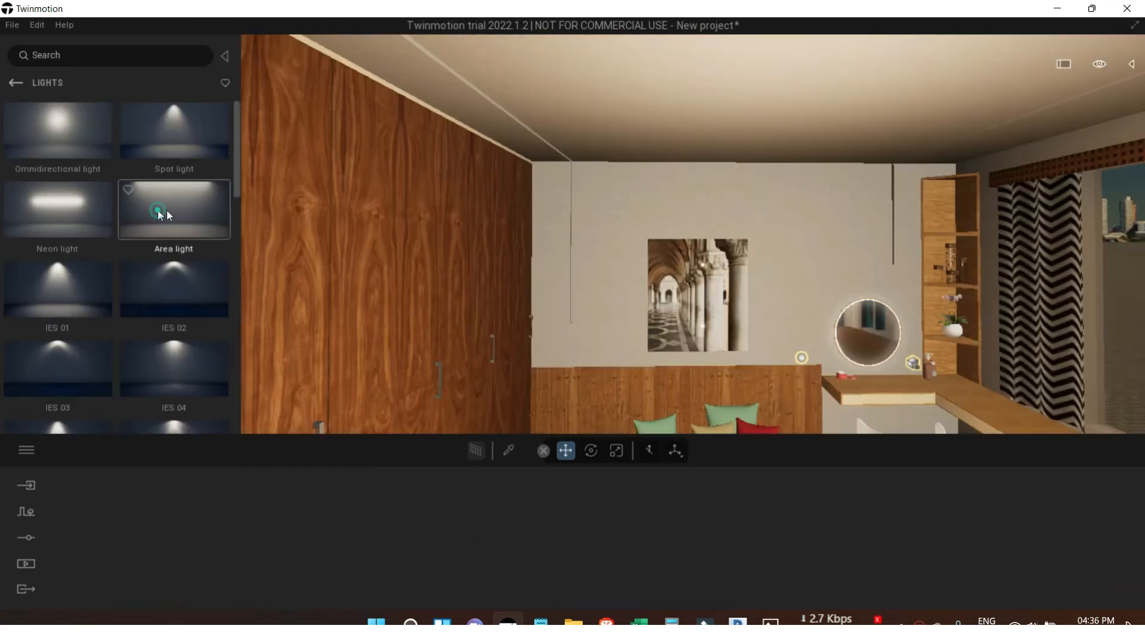
left_click_drag(166, 209, 557, 214)
left_click(625, 542)
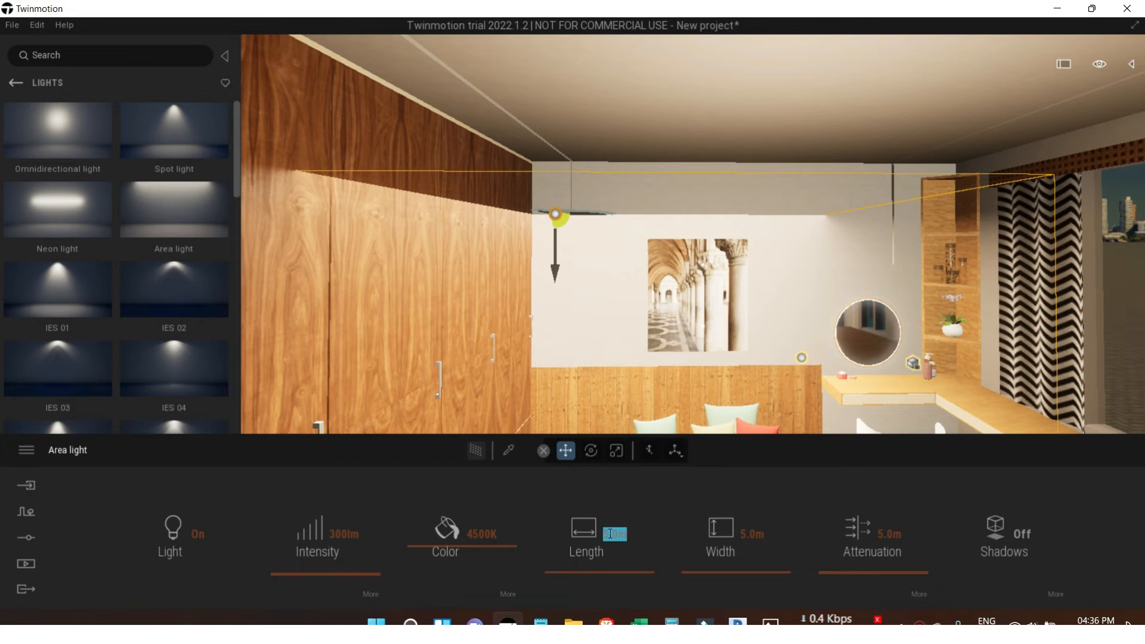
key("Return")
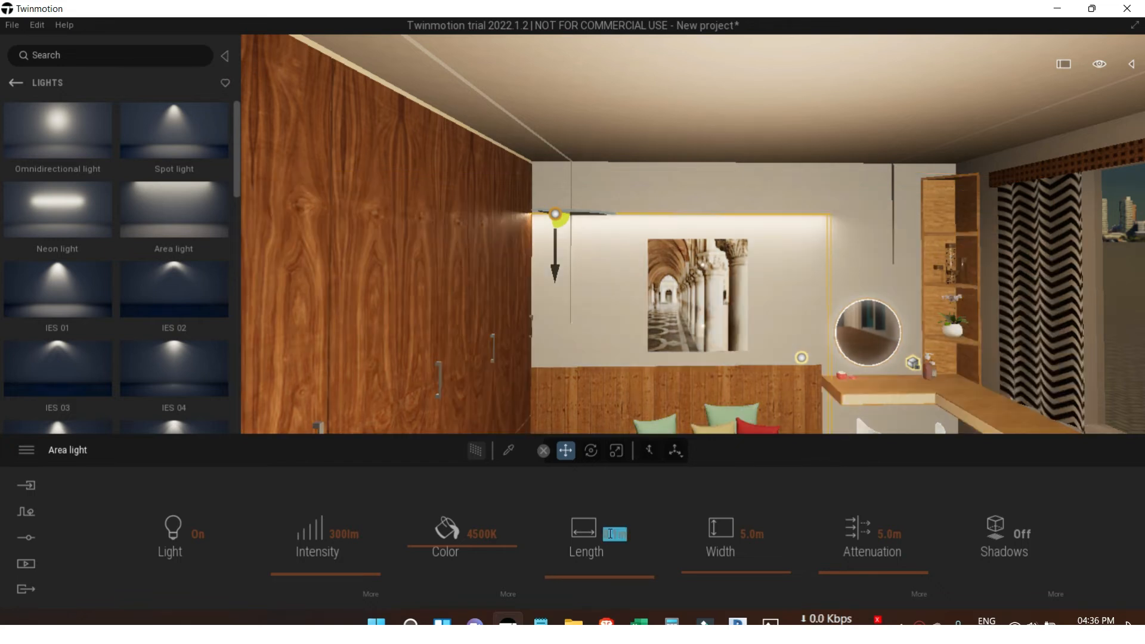
left_click_drag(746, 524, 799, 524)
type("1")
key("Return")
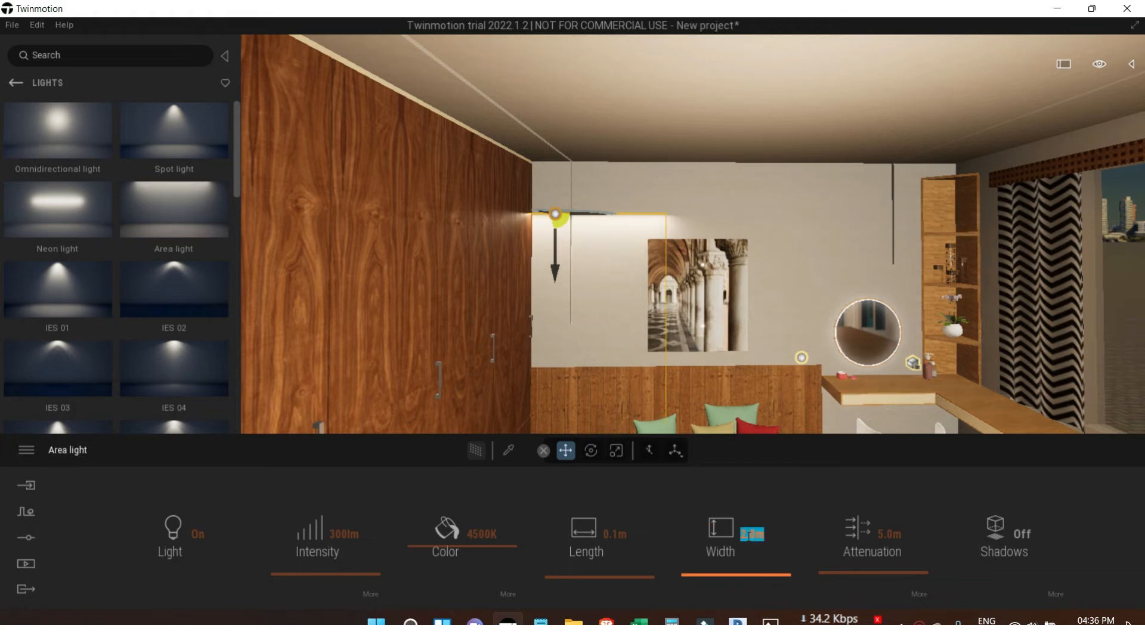
Move the area light and rotate it horizontally so it runs away from the headboard wall, alongside the wardrobe.
middle_click_drag(777, 269, 586, 233, "shift")
left_click_drag(587, 232, 628, 264)
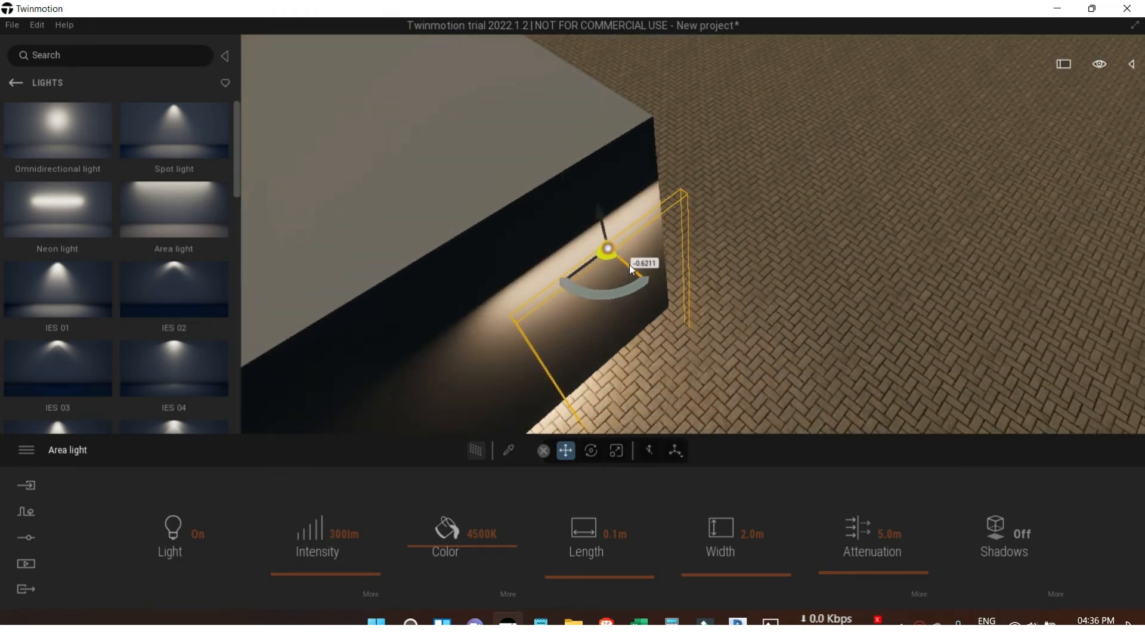
left_click_drag(607, 302, 609, 233)
middle_click_drag(539, 335, 716, 203, "shift")
middle_click_drag(433, 216, 445, 327, "shift")
scroll(445, 327, "up", 2)
middle_click_drag(581, 277, 582, 269, "shift")
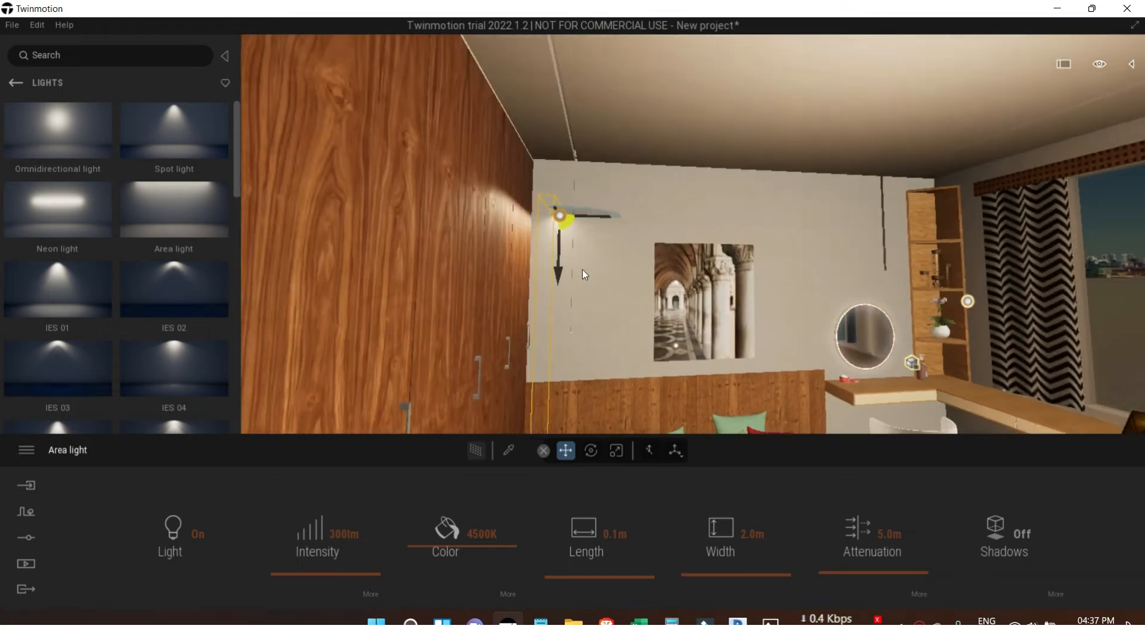
Shift the area light away from the wardrobe, past the vertical strip on the headboard wall.
scroll(581, 266, "up", 2)
scroll(582, 266, "up", 3)
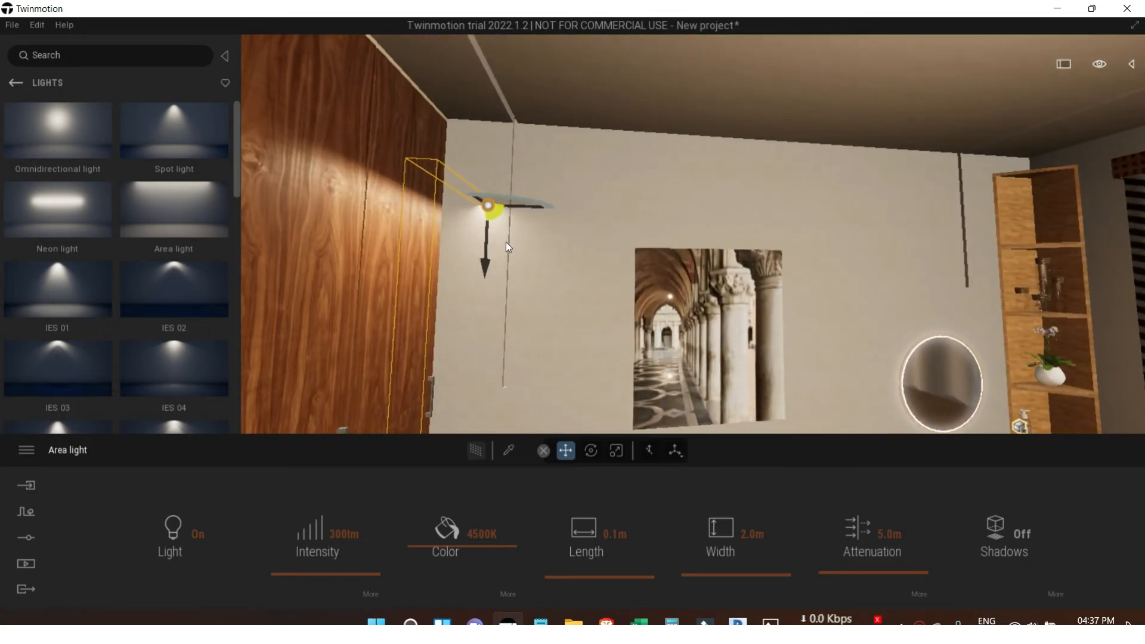
scroll(506, 242, "up", 1)
scroll(443, 237, "up", 5)
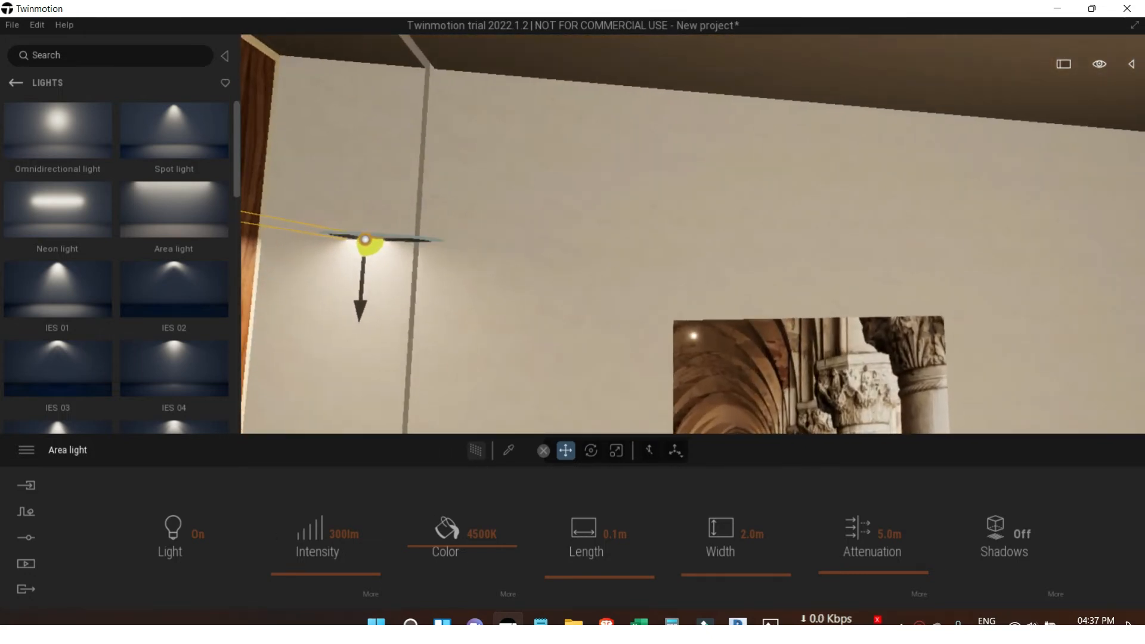
left_click_drag(411, 257, 497, 266)
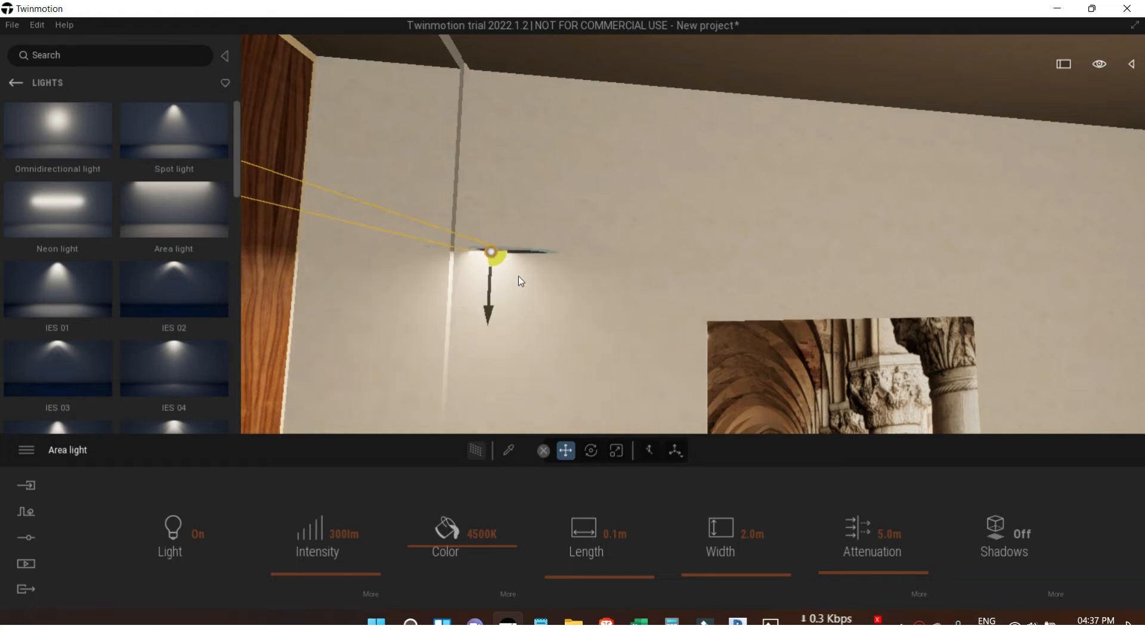
Adjust the area light's position until it is centred on the vertical strip of the headboard wall.
scroll(518, 276, "up", 3)
middle_click_drag(518, 277, 520, 246)
scroll(471, 258, "up", 2)
left_click_drag(560, 234, 473, 240, "shift")
middle_click_drag(447, 274, 709, 217, "shift")
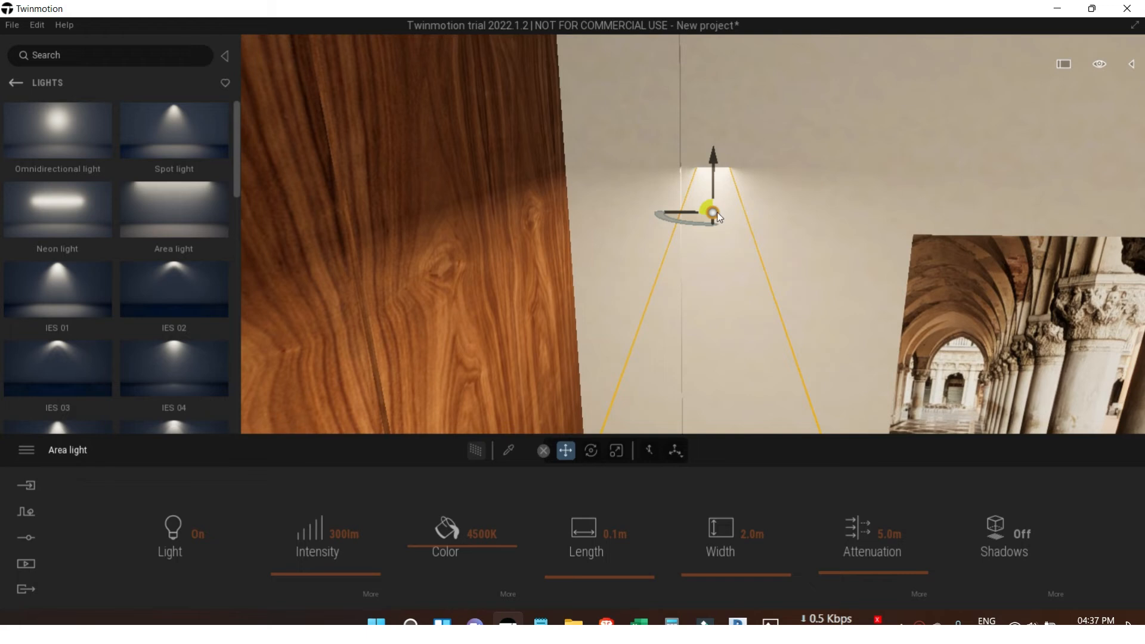
left_click_drag(714, 224, 699, 149)
middle_click_drag(770, 243, 718, 206, "shift")
scroll(770, 242, "down", 2)
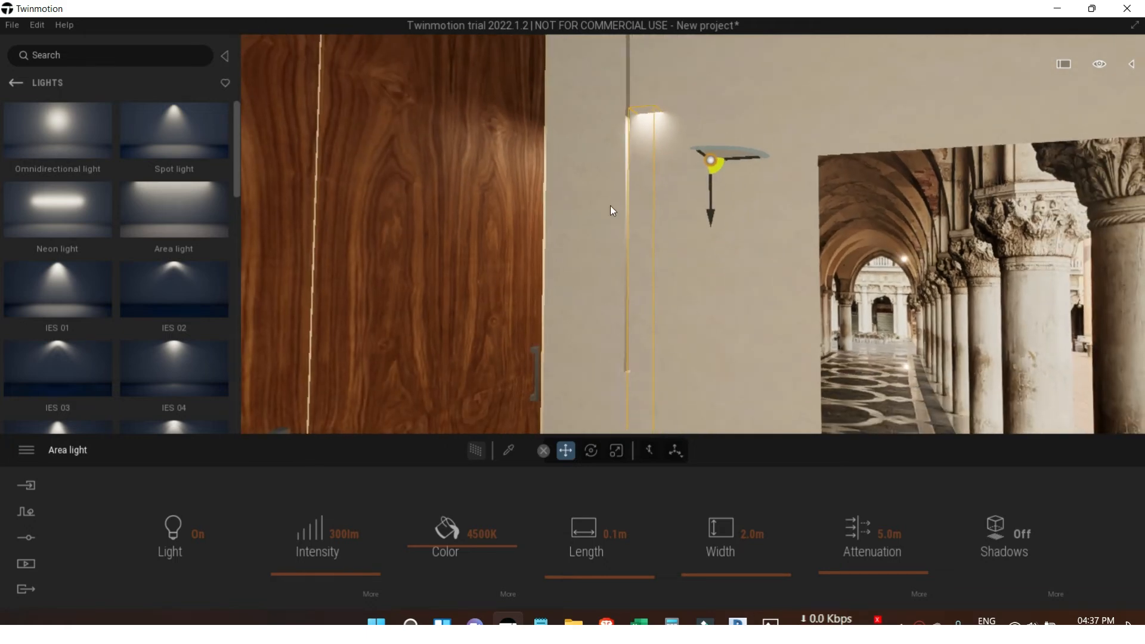
scroll(609, 205, "down", 3)
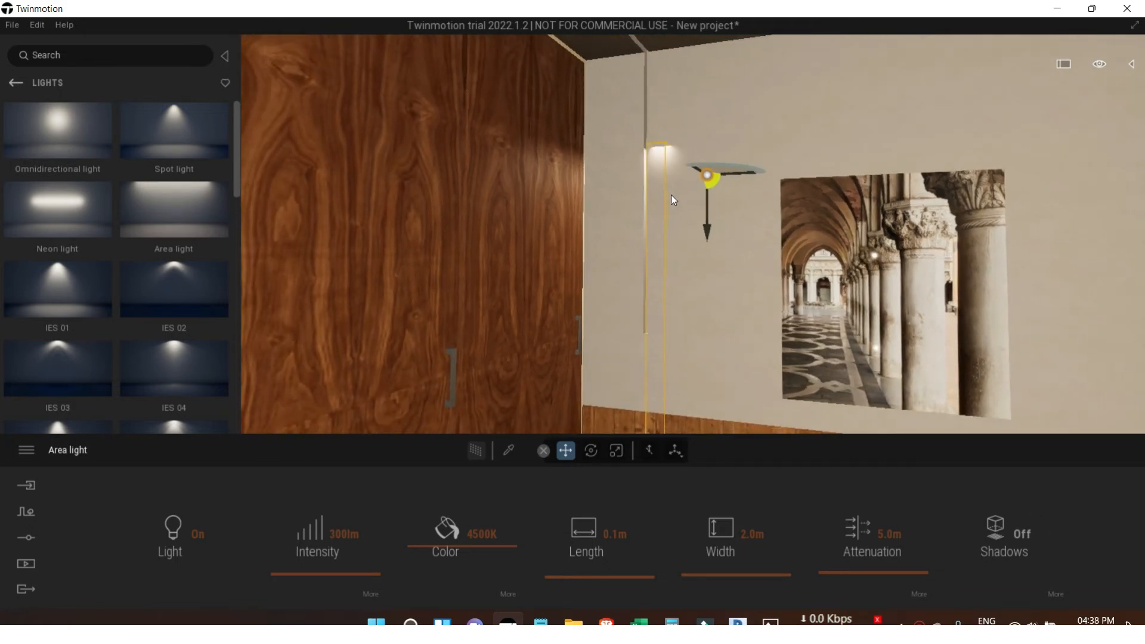
left_click_drag(745, 171, 723, 177)
middle_click_drag(627, 249, 775, 250, "shift")
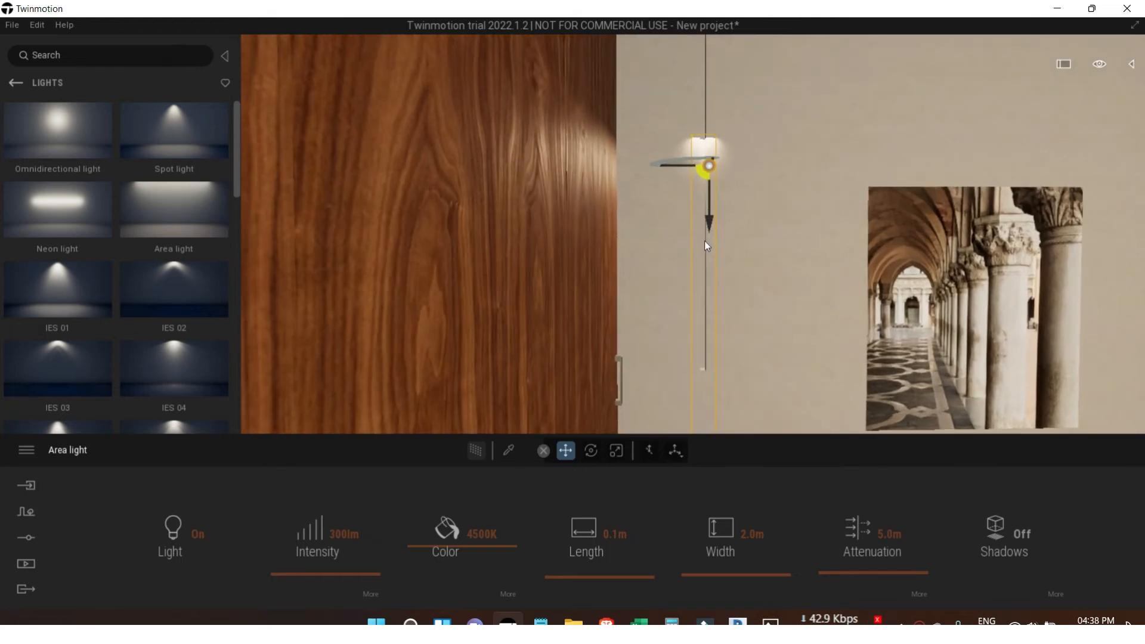
Raise the area light from the vertical strip on the headboard wall up to the ceiling.
left_click_drag(710, 210, 708, 148)
middle_click_drag(742, 156, 750, 121, "shift")
left_click_drag(687, 204, 678, 151)
left_click_drag(678, 94, 674, 52)
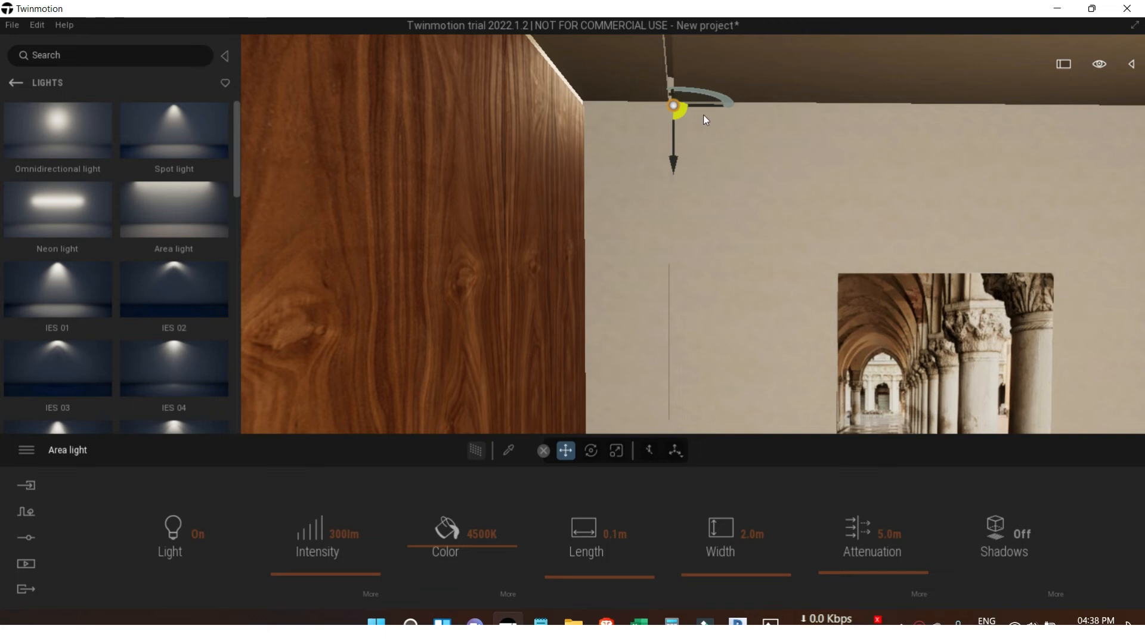
Hide the Default_Roof object in the scene so the ceiling strips are exposed from above.
middle_click_drag(674, 52, 567, 112, "shift")
scroll(652, 151, "down", 2)
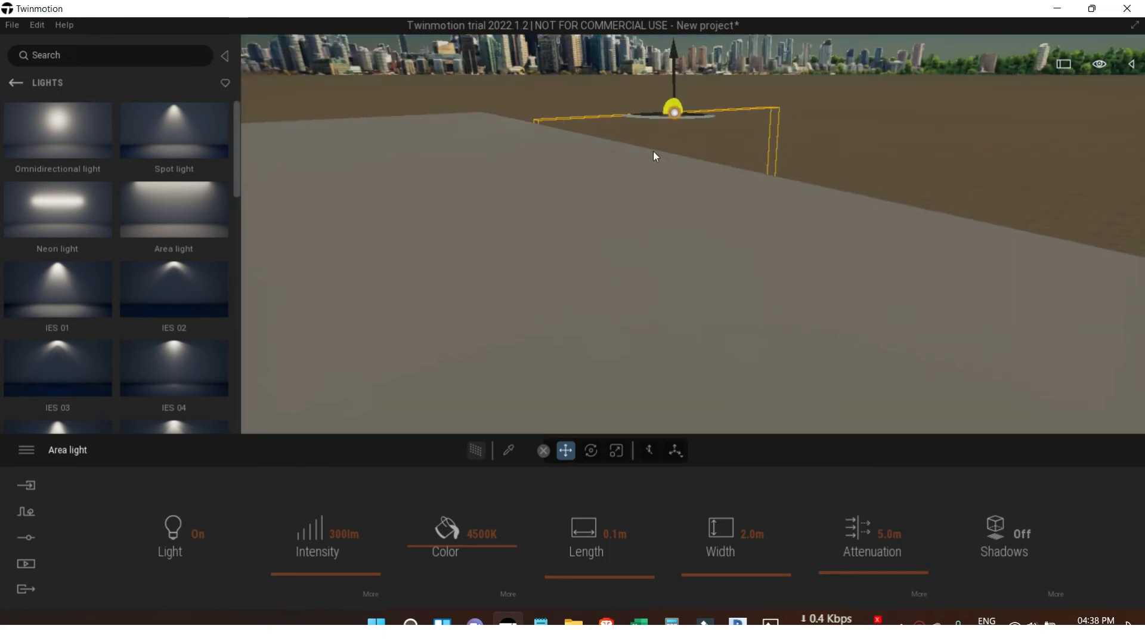
middle_click_drag(653, 152, 655, 173, "shift")
middle_click_drag(591, 58, 592, 84, "shift")
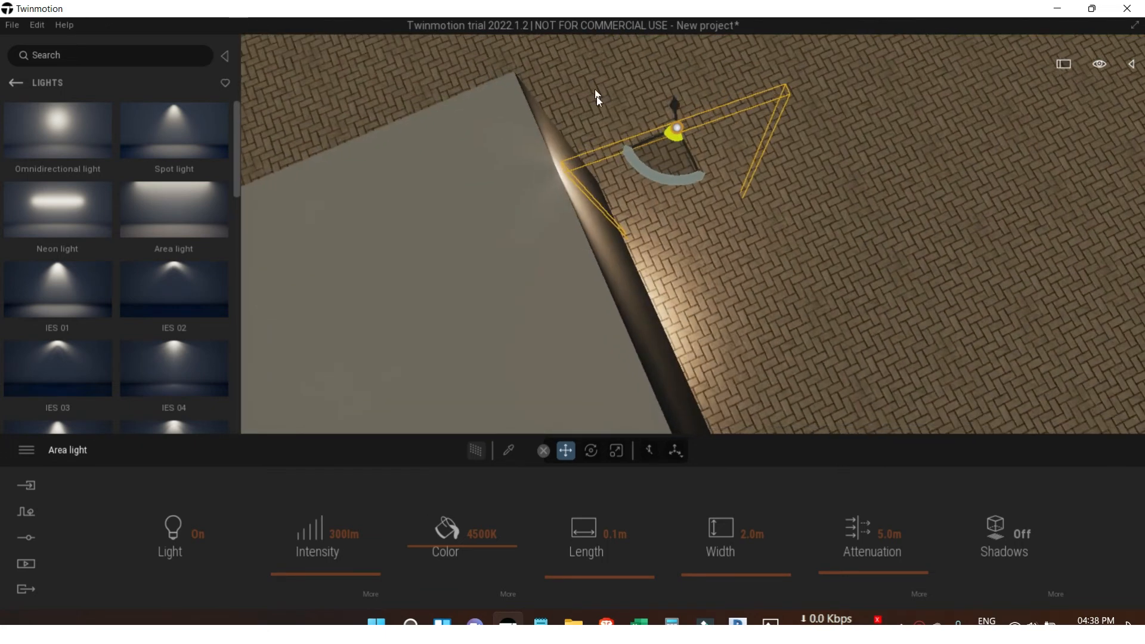
left_click(507, 227)
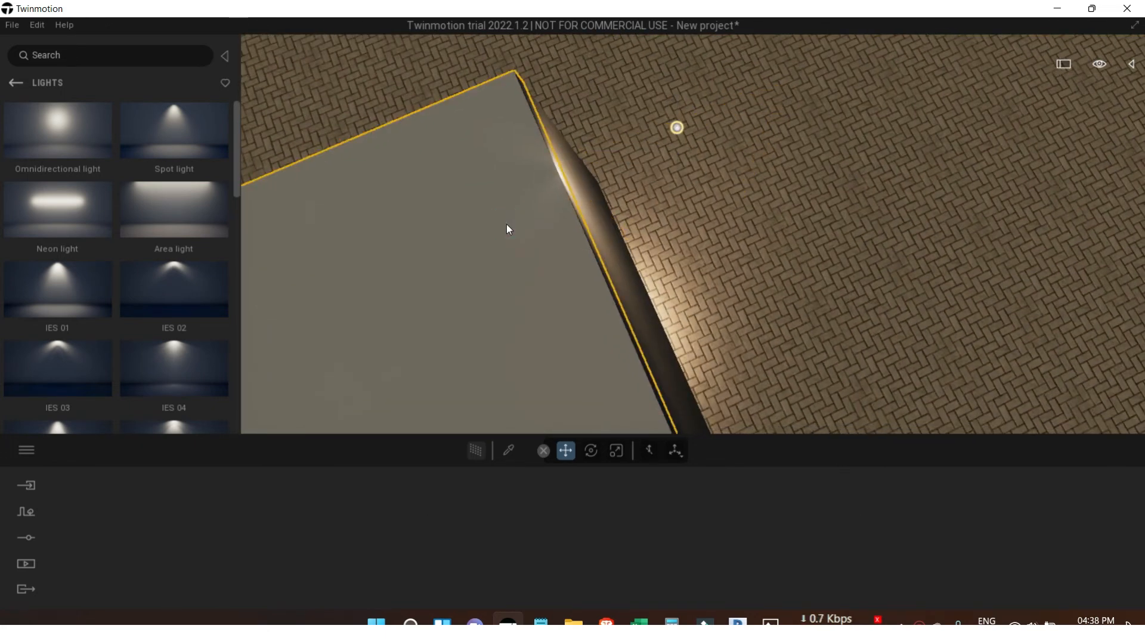
left_click(1131, 64)
left_click(951, 248)
middle_click_drag(600, 216, 672, 177)
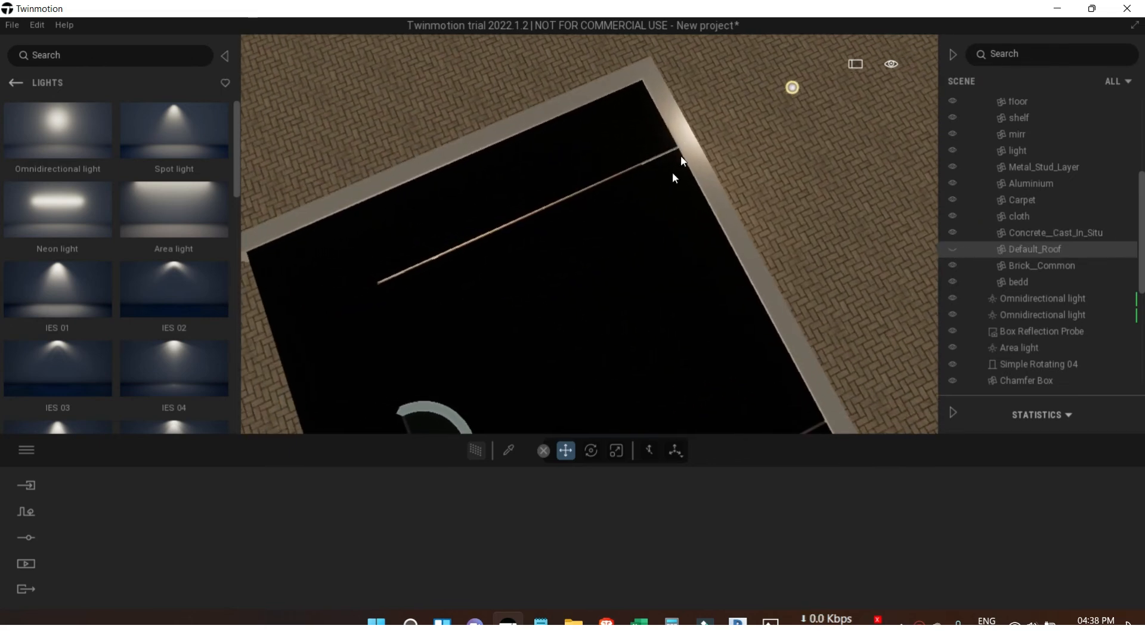
Hide the interface panels and move the area light from outside the headboard wall onto the ceiling strip beside the wardrobe.
left_click(792, 88)
scroll(748, 123, "up", 3)
left_click(952, 54)
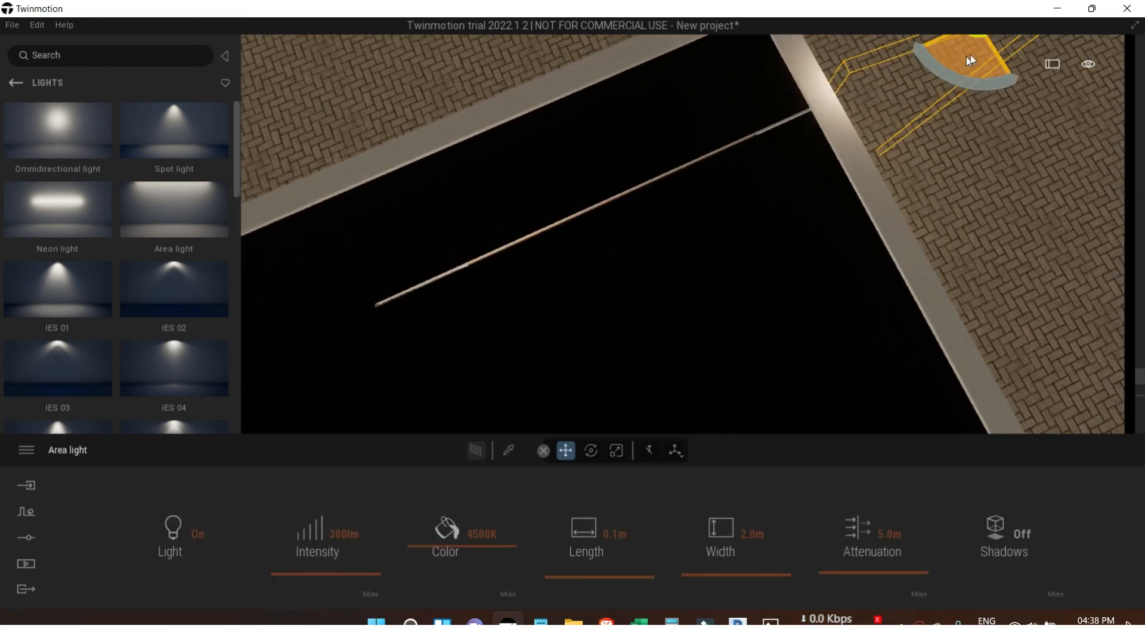
left_click(227, 55)
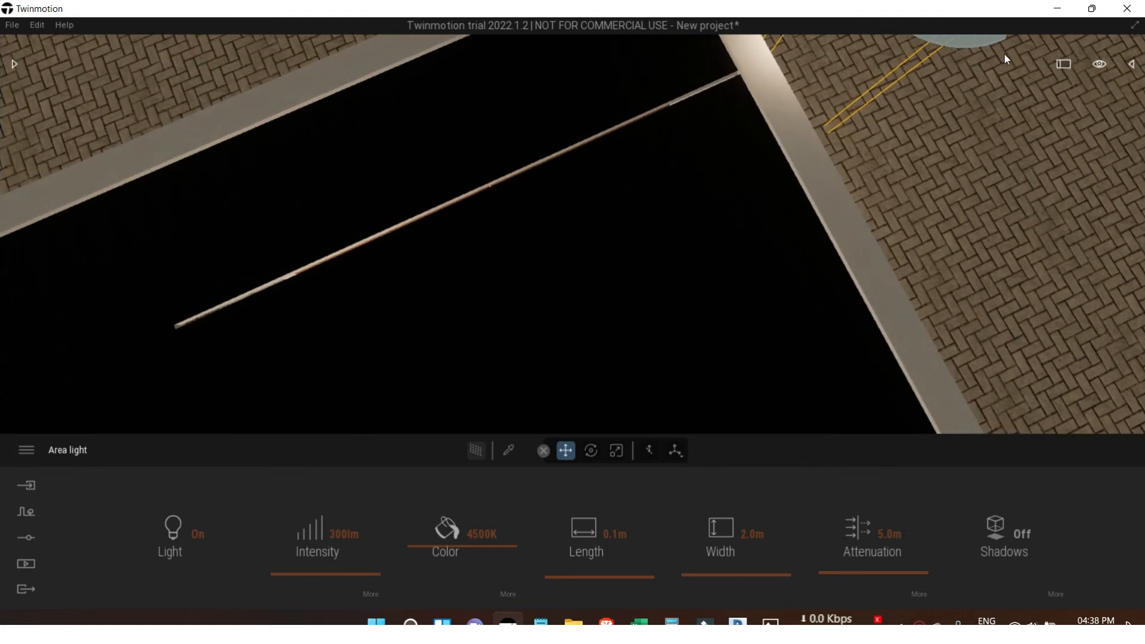
left_click(1064, 64)
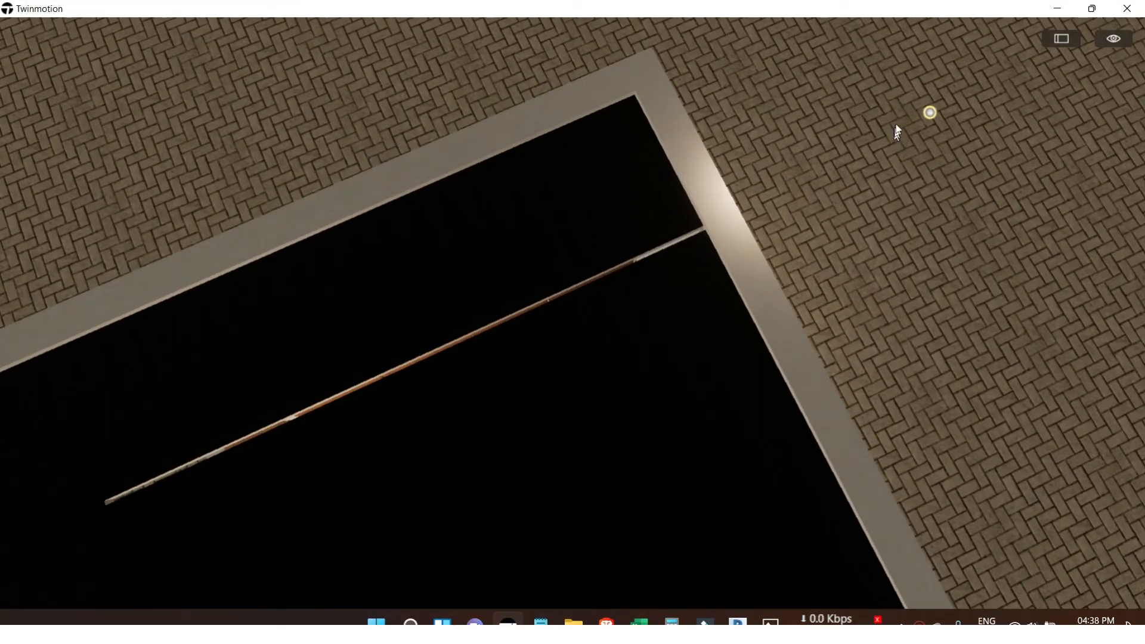
left_click(954, 99)
left_click_drag(889, 138, 503, 309)
Align the area light with the ceiling strip so its end meets the inner face of the headboard wall.
scroll(448, 432, "down", 2)
right_click_drag(462, 447, 501, 447)
middle_click_drag(500, 447, 684, 451, "shift")
left_click_drag(597, 342, 599, 335)
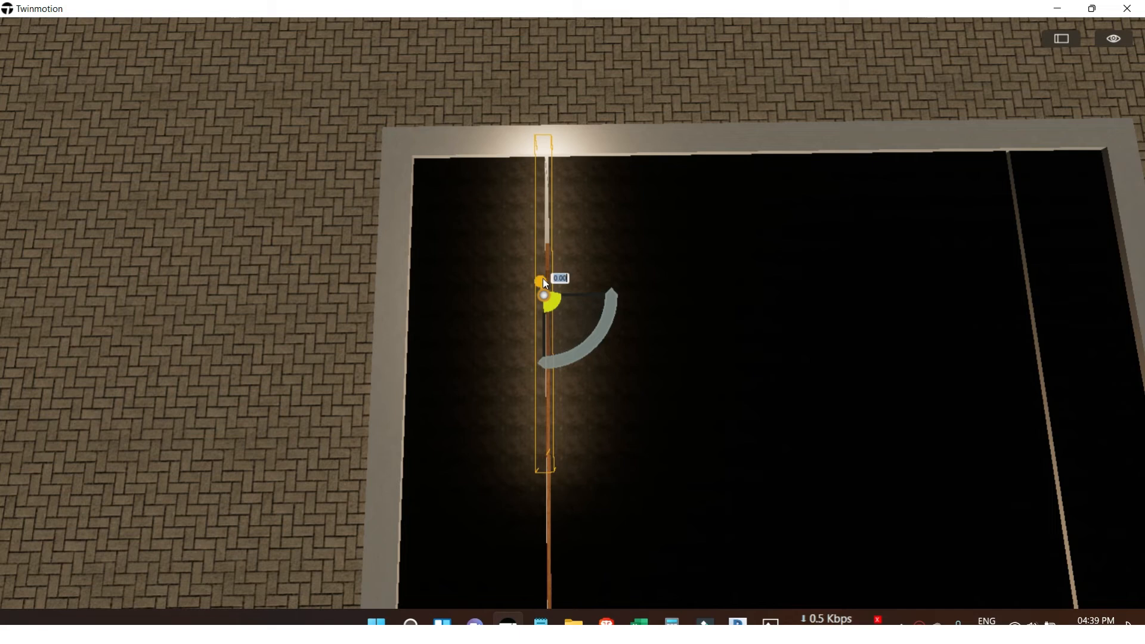
left_click_drag(544, 284, 545, 292)
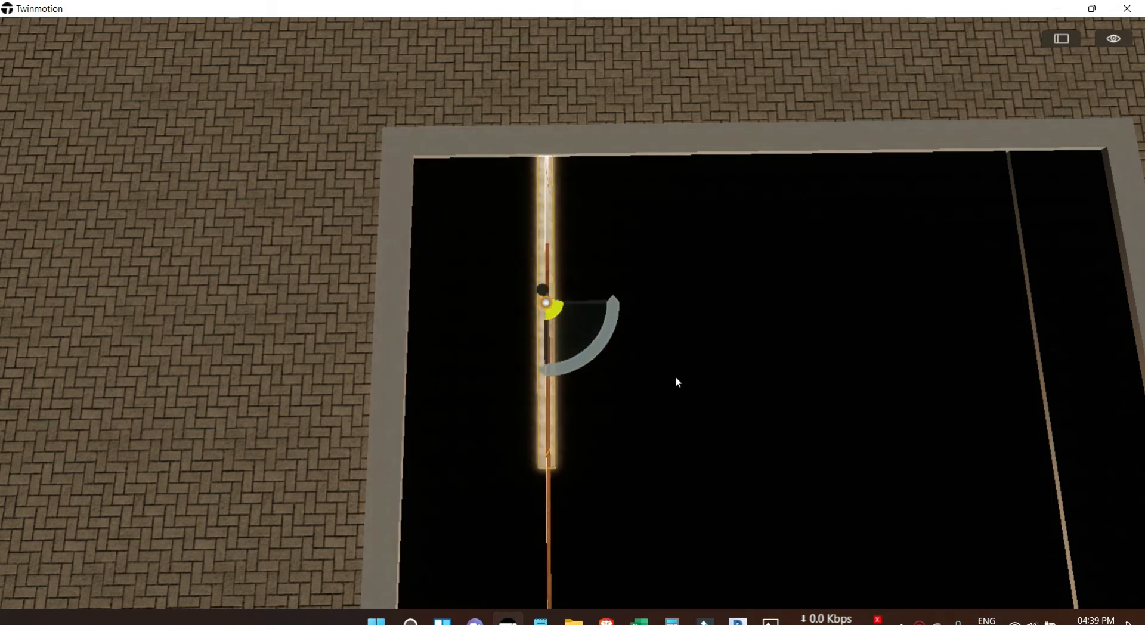
Fine-tune the area light's height at the ceiling strip and check it from inside the room.
scroll(686, 393, "down", 3)
scroll(698, 416, "down", 2)
middle_click_drag(686, 480, 634, 352, "shift")
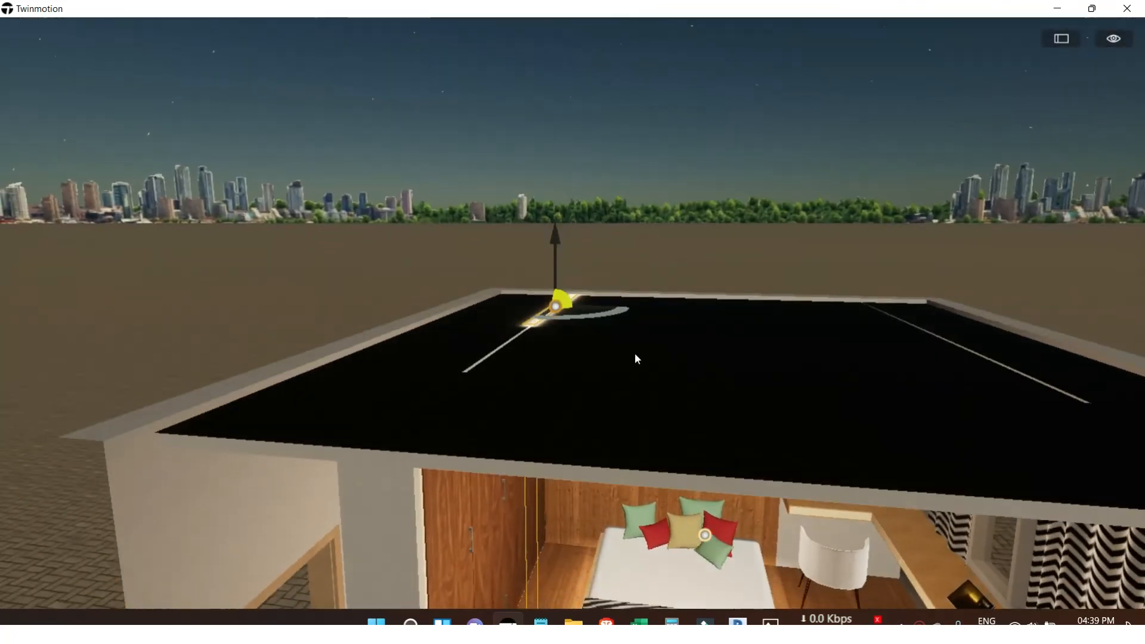
left_click_drag(553, 230, 553, 232)
middle_click_drag(667, 498, 647, 429, "shift")
middle_click_drag(668, 345, 663, 380, "shift")
scroll(663, 380, "up", 2)
scroll(661, 380, "up", 2)
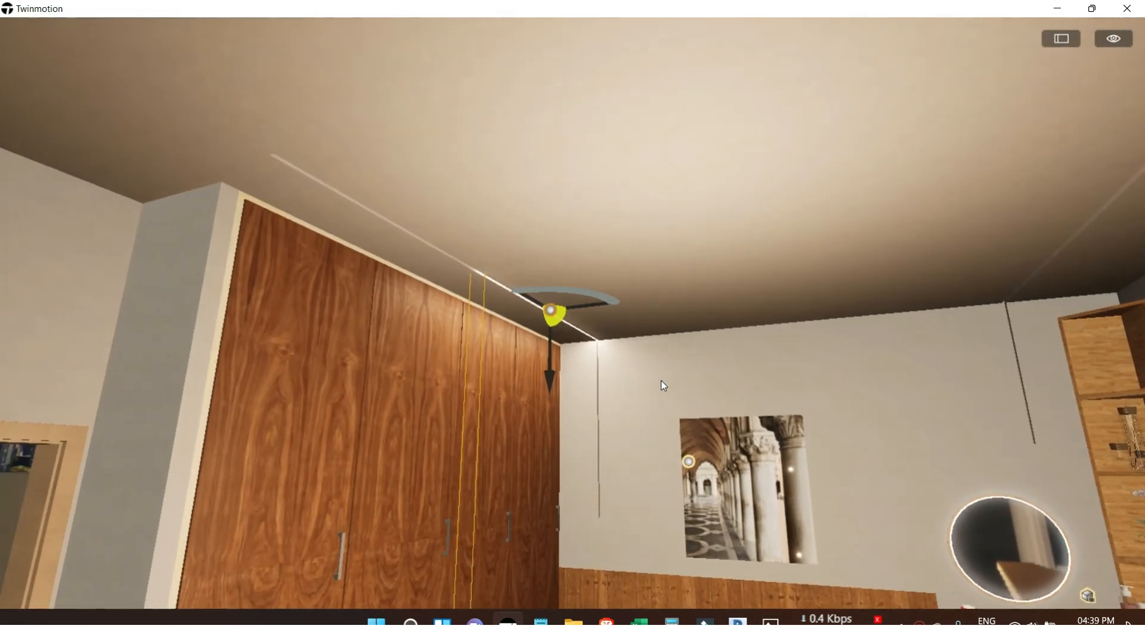
Copy the area light along the wardrobe-side ceiling strip to cover the rest of its length.
left_click_drag(533, 303, 396, 227)
left_click(535, 300)
left_click(526, 406)
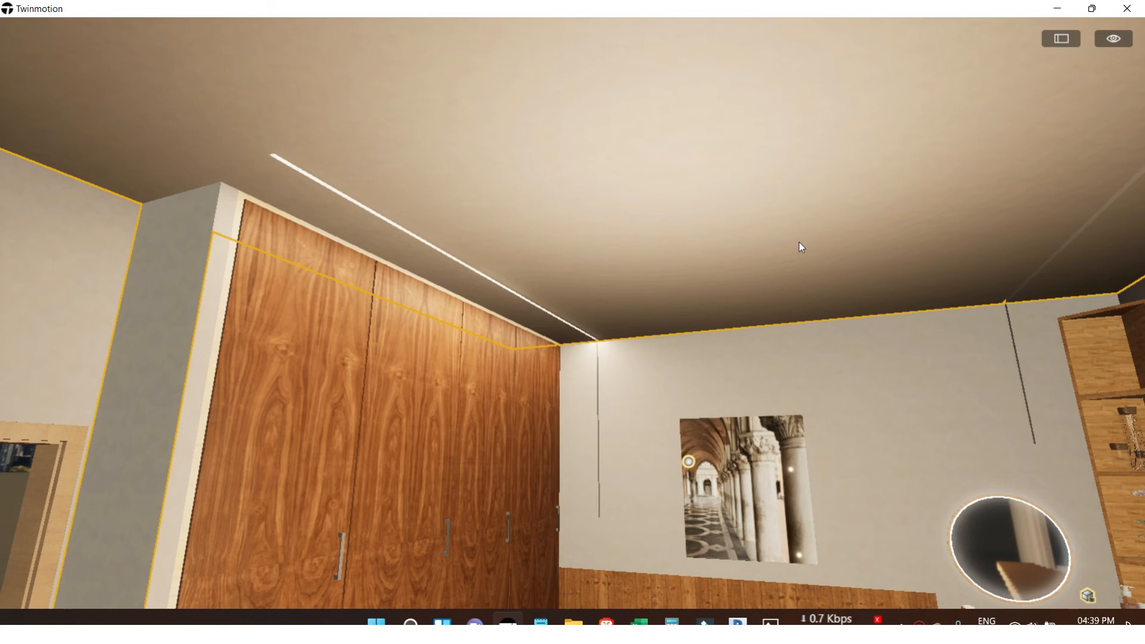
Copy both ceiling area lights as one instance at 3.04 m spacing onto the ceiling strip near the window.
scroll(799, 242, "down", 5)
middle_click_drag(621, 168, 612, 162, "shift")
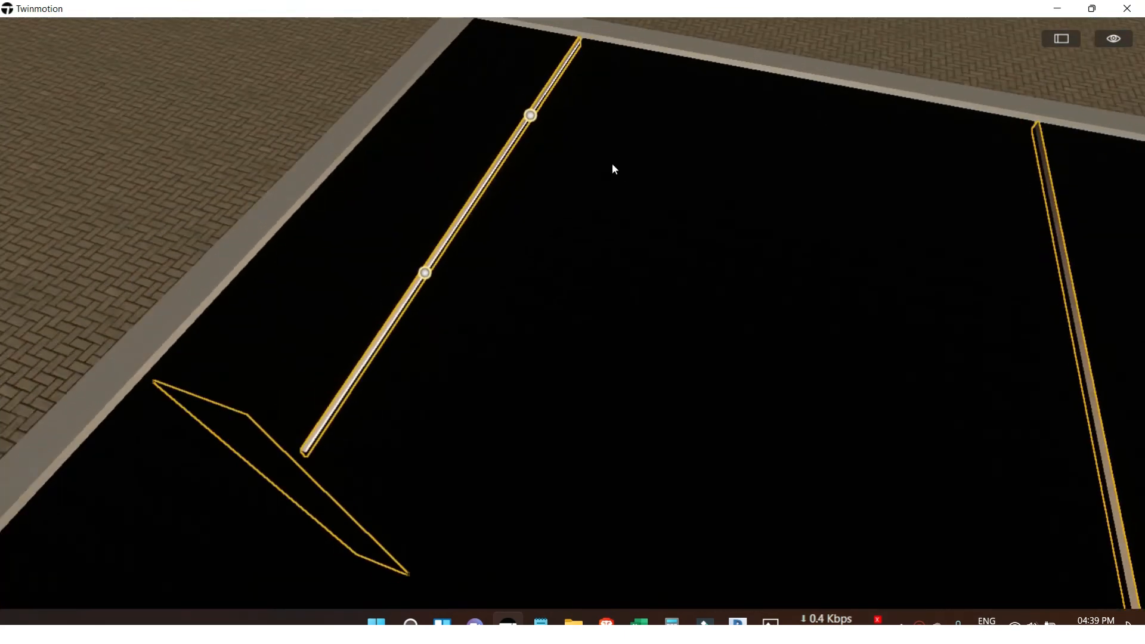
left_click(531, 114)
left_click(425, 273)
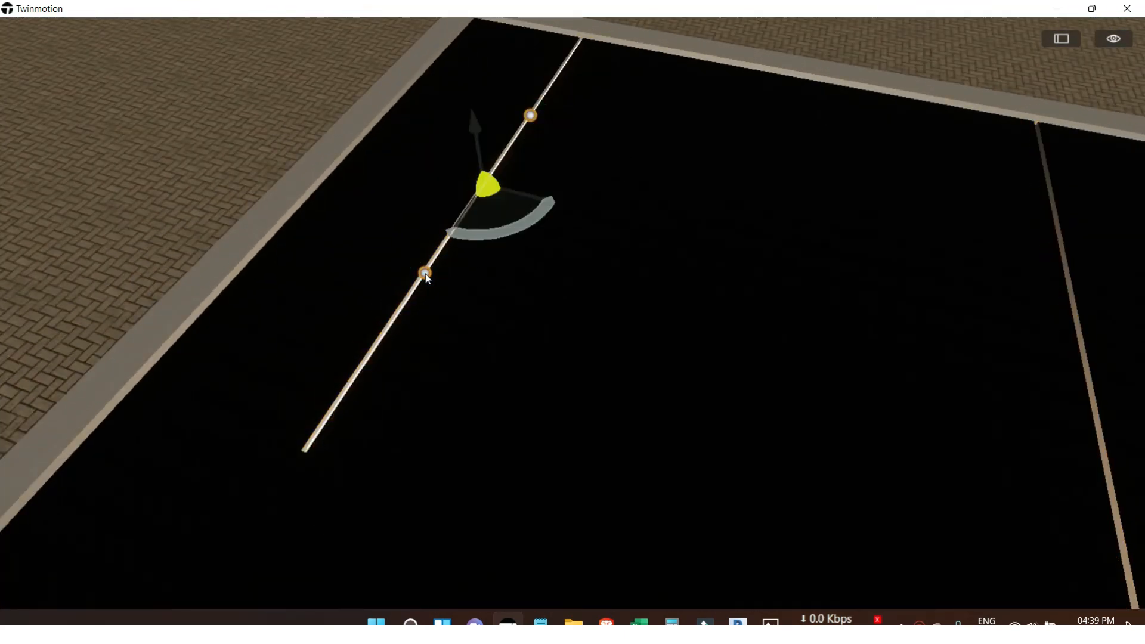
left_click_drag(524, 194, 1137, 360)
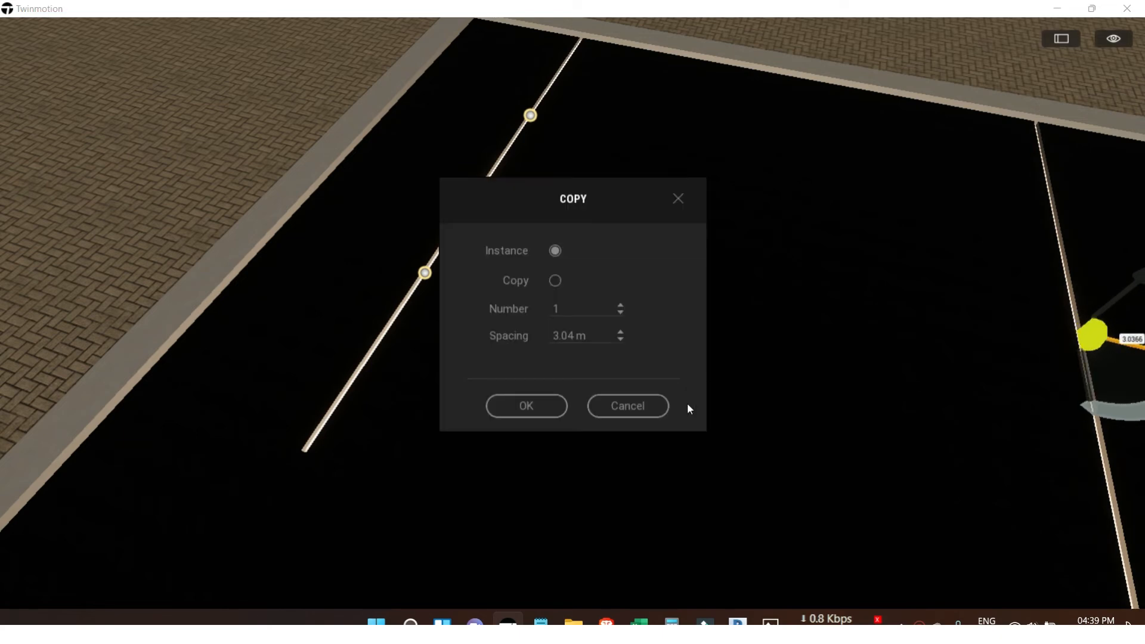
left_click(545, 405)
Select both area lights on the window-side ceiling strip and lower them by about 0.03 m.
scroll(798, 413, "down", 3)
middle_click_drag(798, 413, 894, 298)
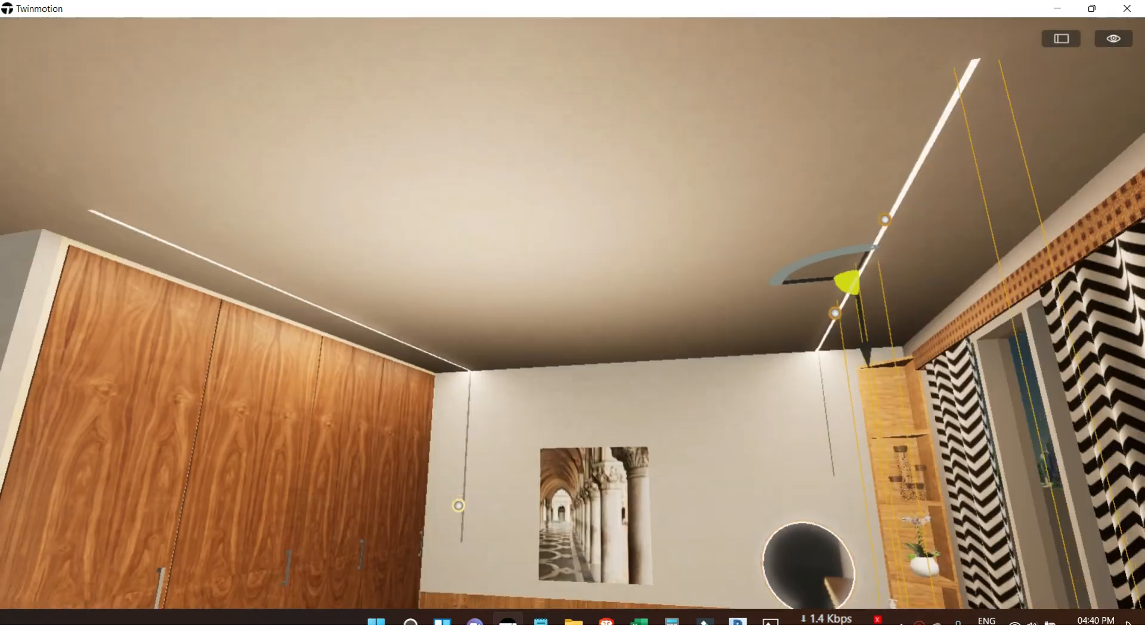
left_click(673, 332)
scroll(674, 333, "down", 3)
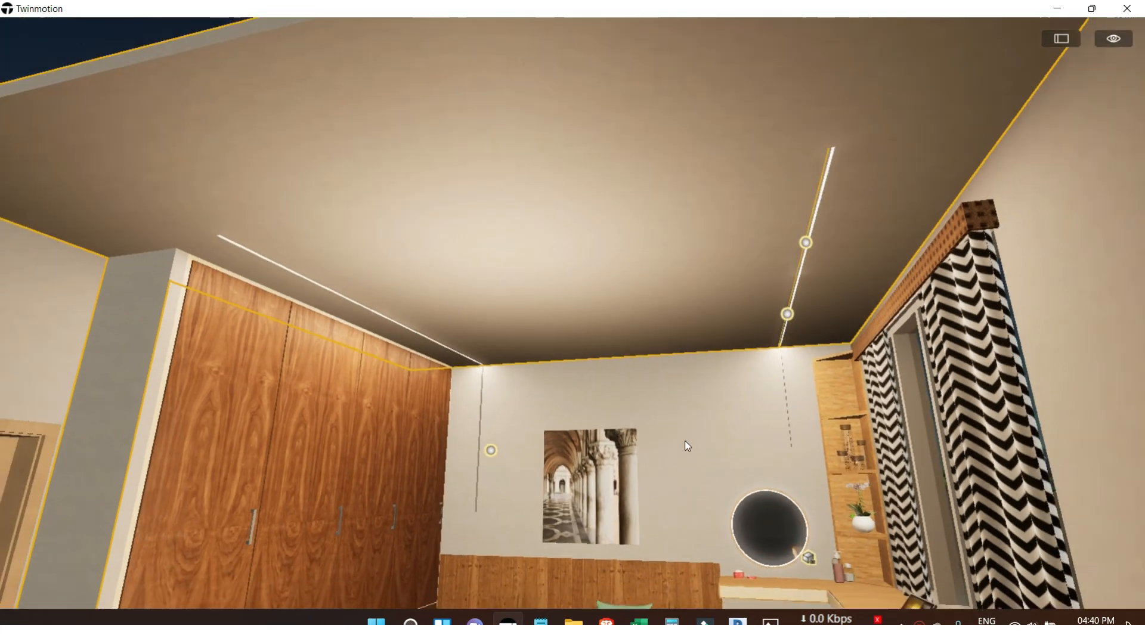
left_click(776, 314)
left_click(777, 315)
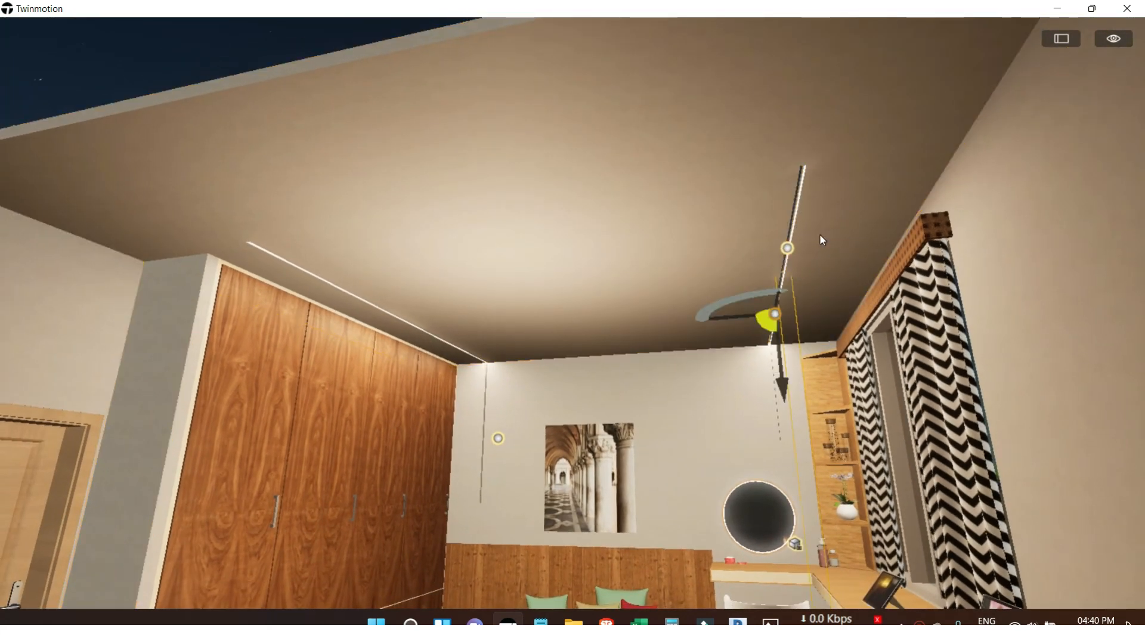
left_click_drag(788, 245, 791, 361)
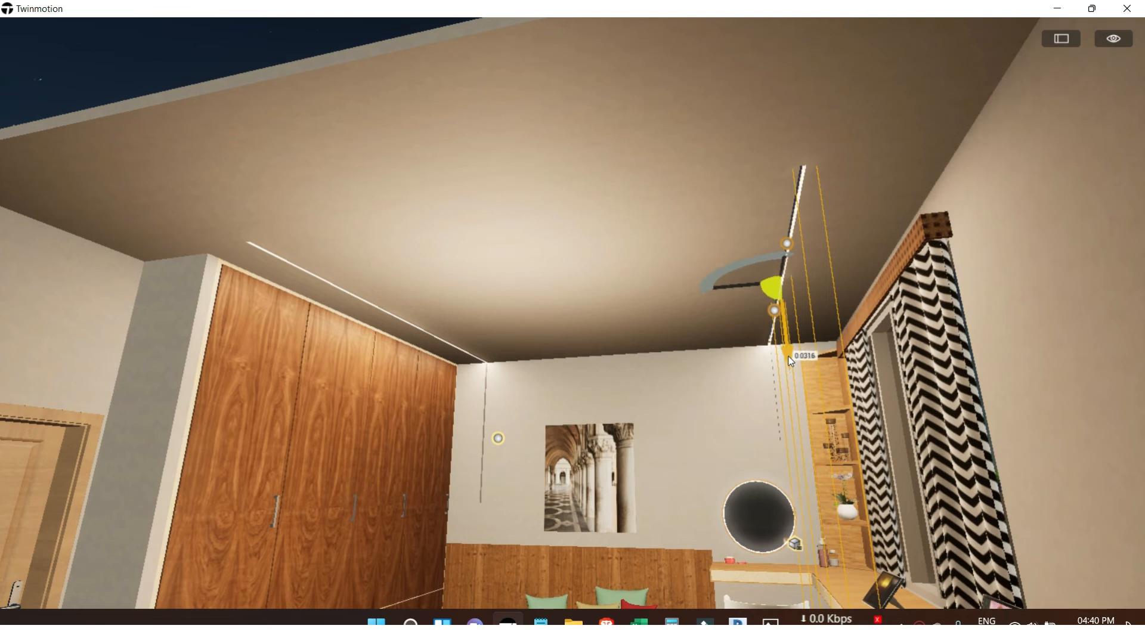
left_click(935, 221)
Copy the window-side area light farthest from the headboard wall as one instance, spaced 3.78 m along the strip past that wall.
mouse_move(678, 380)
middle_mouse_down("shift")
mouse_move(641, 382)
mouse_move(784, 382)
mouse_move(667, 361)
middle_mouse_up("shift")
scroll(572, 313, "down", 3)
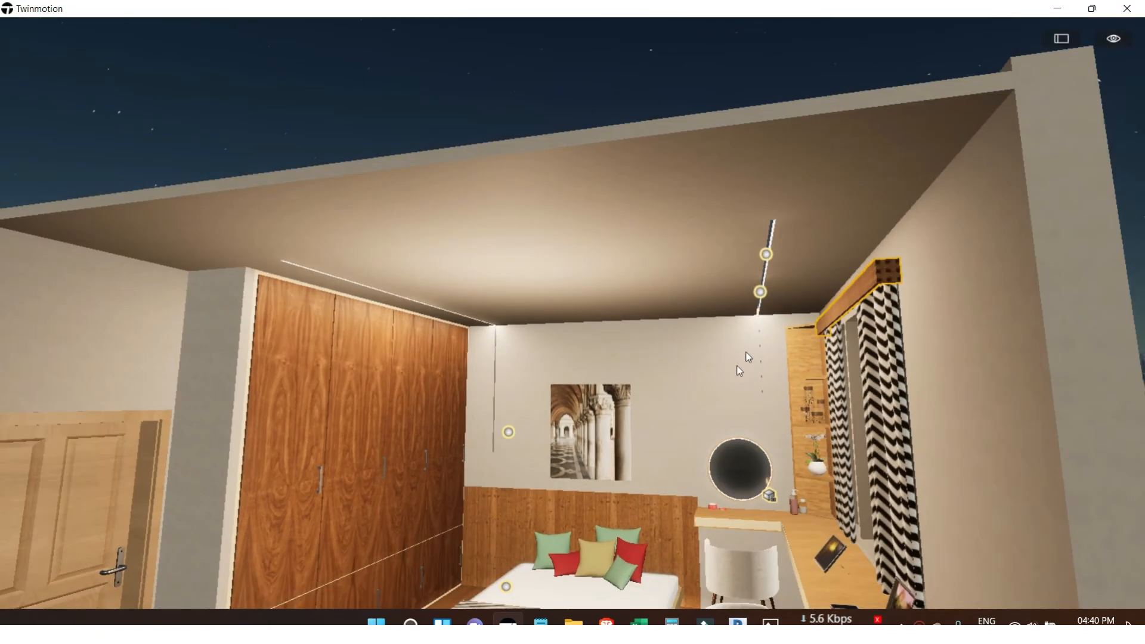
left_click(767, 251)
scroll(852, 207, "down", 3)
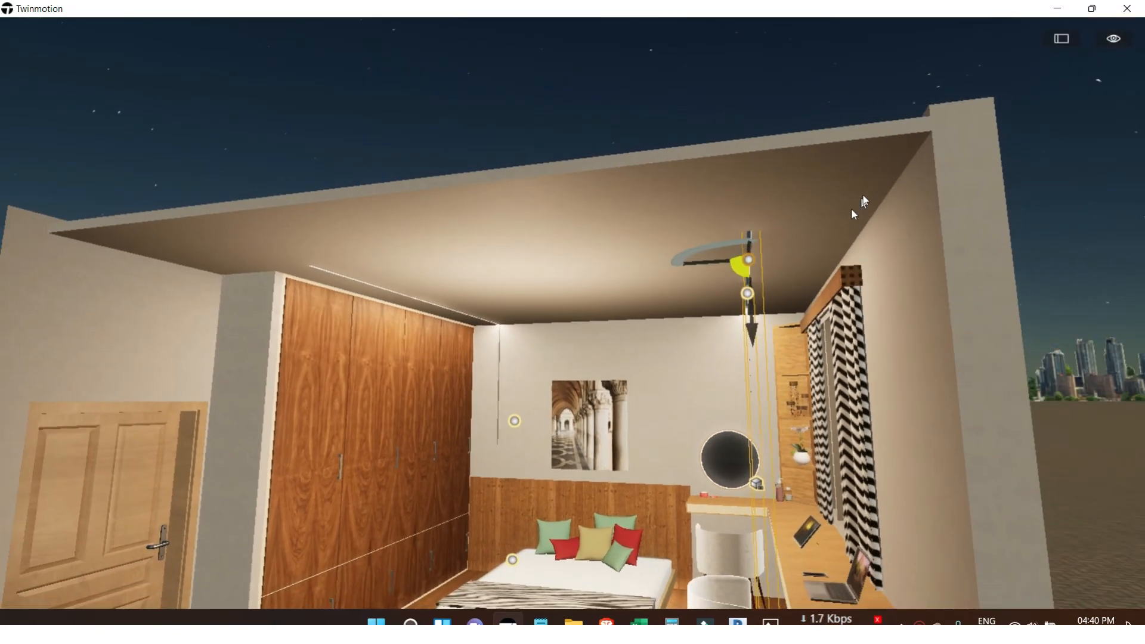
middle_click_drag(859, 204, 862, 345, "shift")
middle_click_drag(929, 248, 930, 282, "shift")
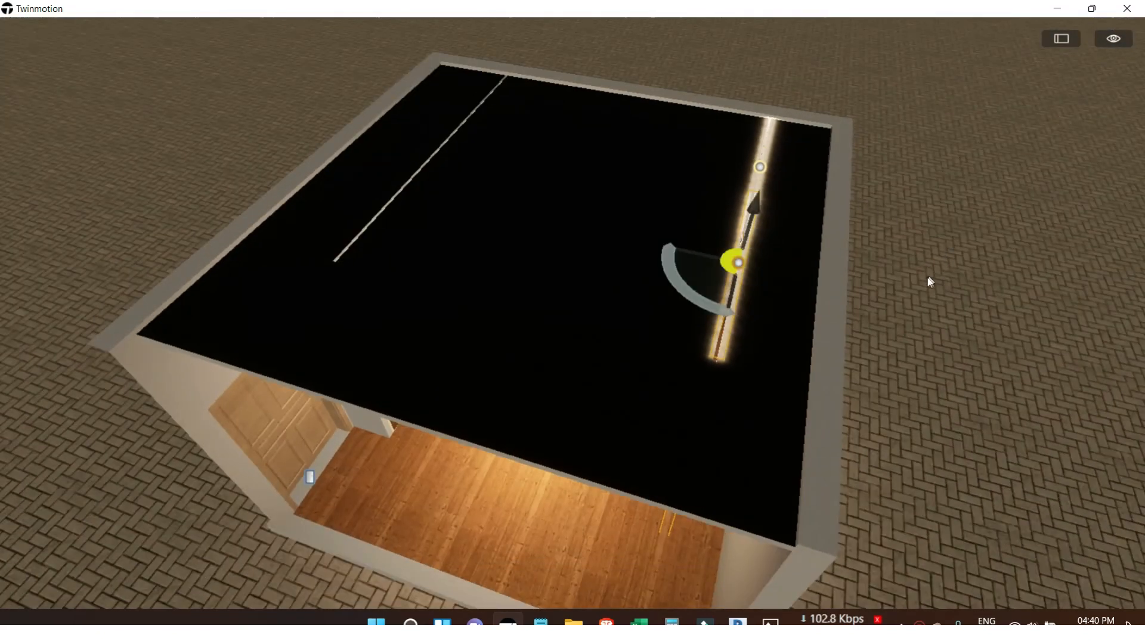
middle_click_drag(701, 340, 887, 294, "shift")
middle_click_drag(812, 383, 628, 266, "shift")
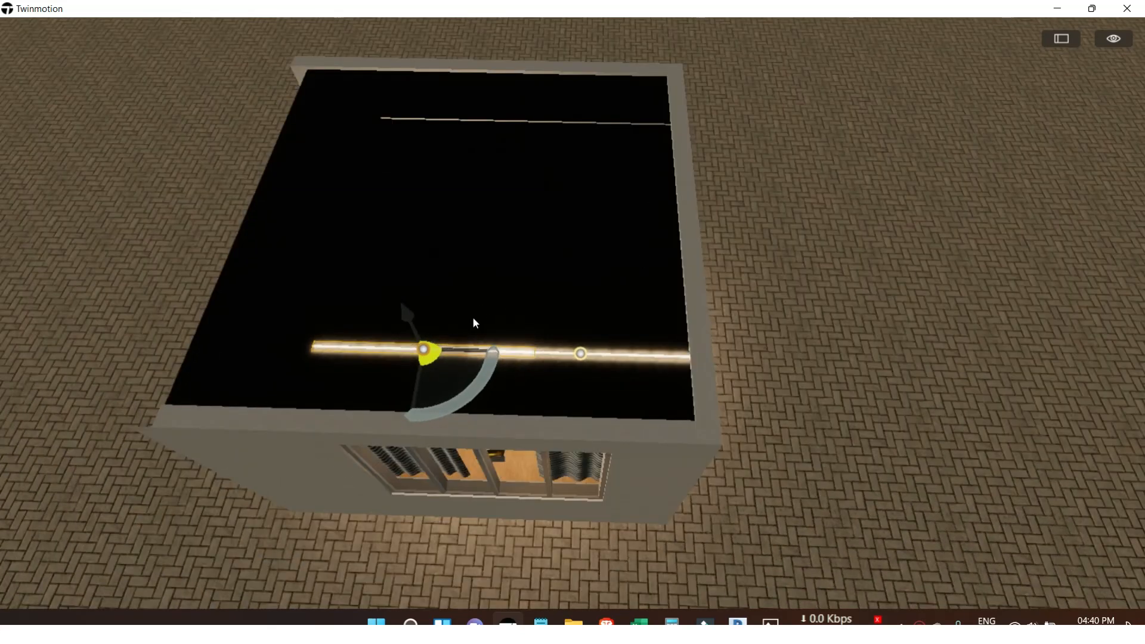
left_click_drag(470, 353, 892, 376)
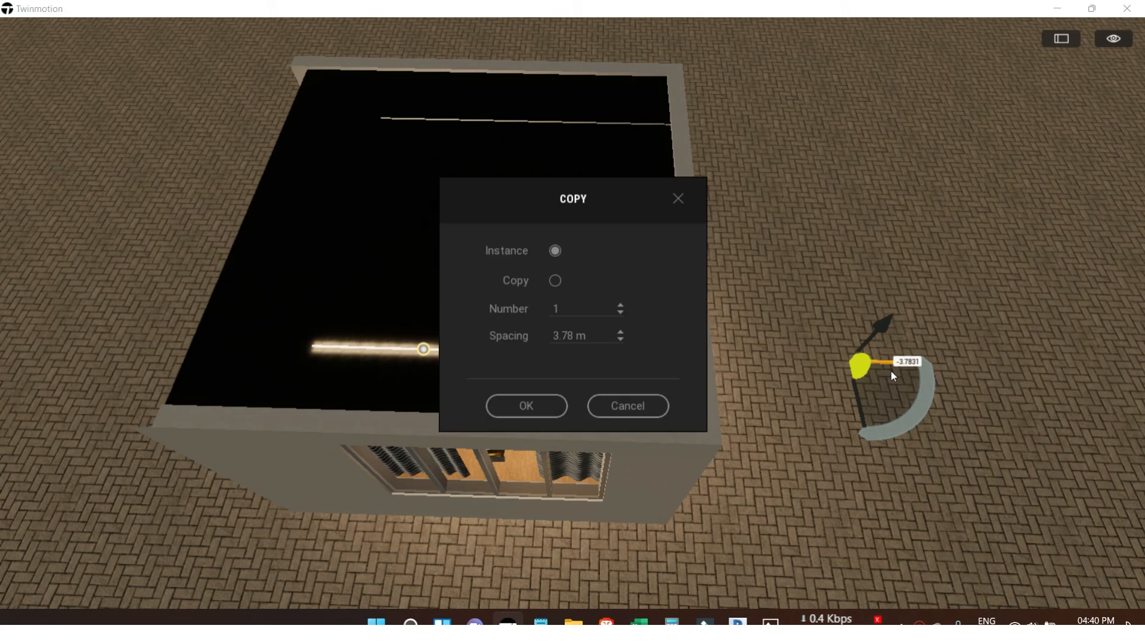
left_click(528, 405)
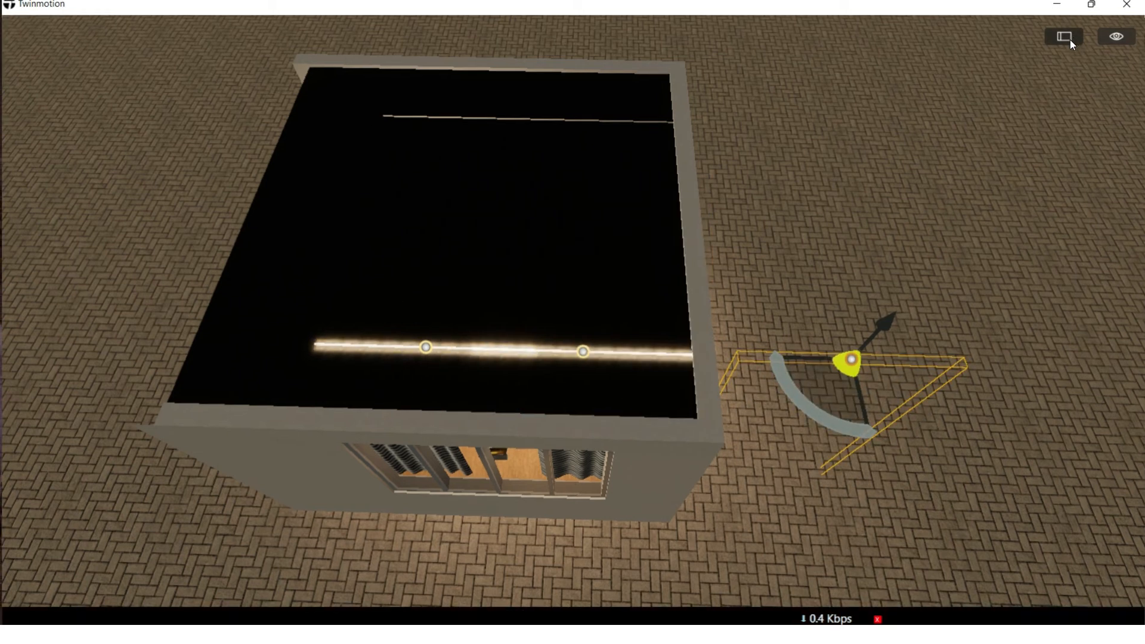
Show the interface again, bring the copied area light back to the headboard wall, and lower it below the ceiling.
left_click(1070, 39)
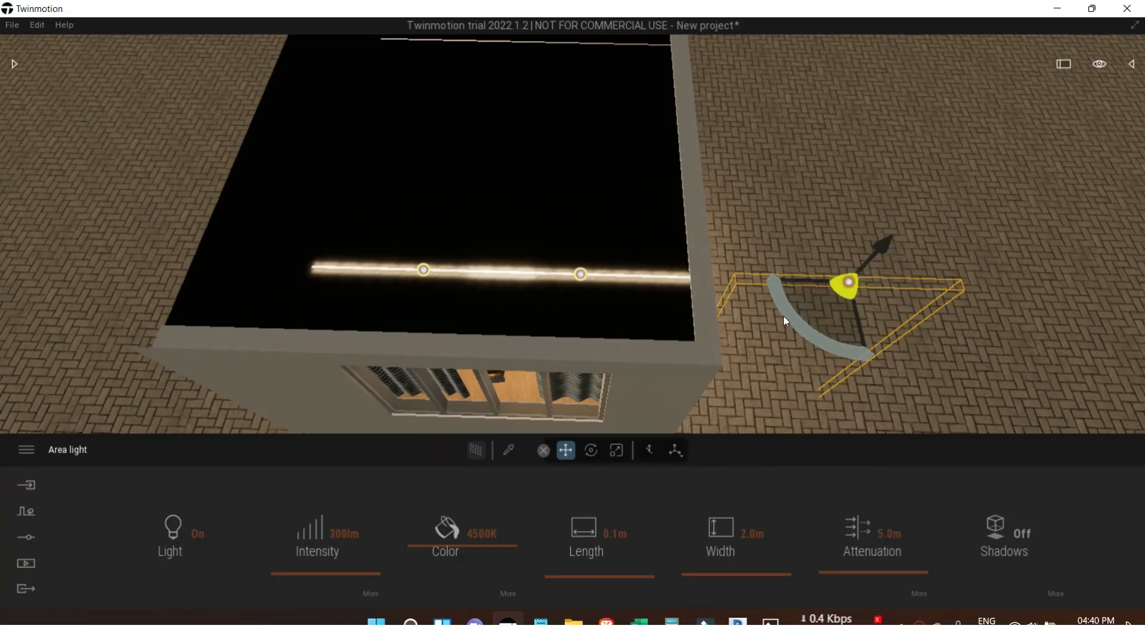
left_click_drag(820, 278, 653, 292)
middle_click_drag(414, 312, 602, 134, "shift")
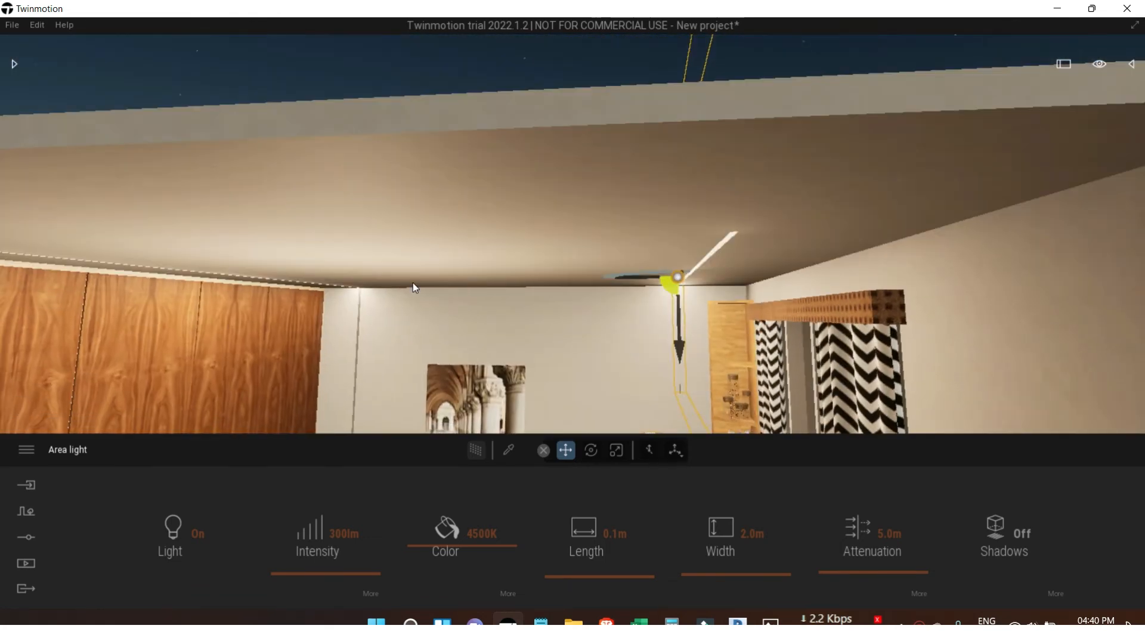
scroll(413, 283, "up", 2)
left_click_drag(626, 264, 627, 264)
middle_click_drag(627, 264, 677, 301, "shift")
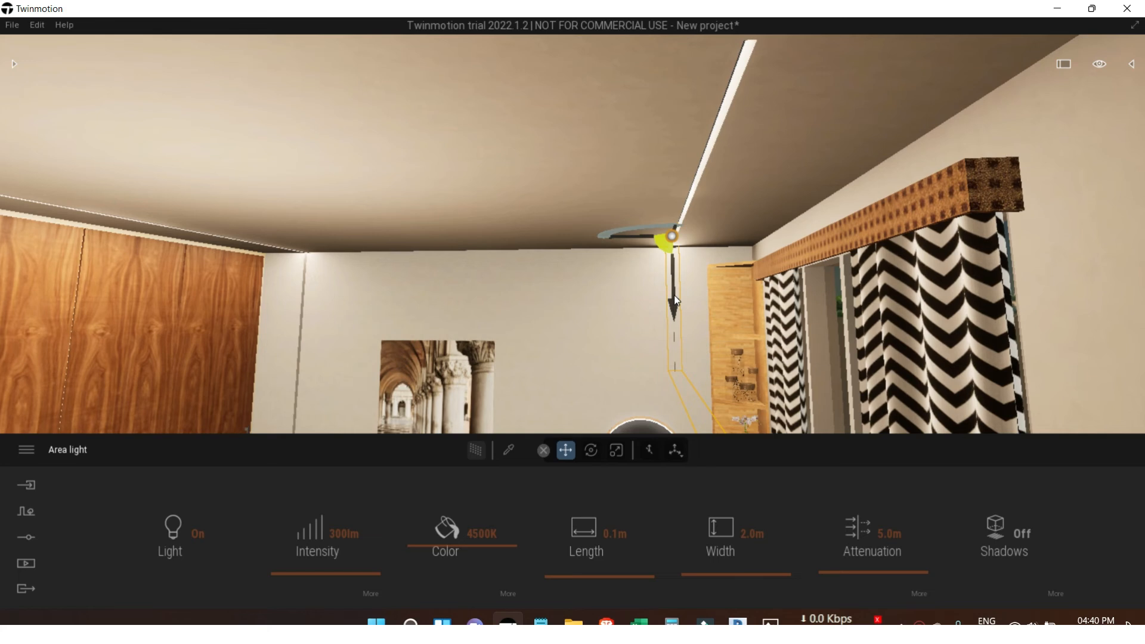
left_click_drag(677, 322, 666, 417)
Rotate the copied area light upright and shift it back onto the vertical wall strip above the round mirror.
middle_click_drag(700, 301, 817, 254, "shift")
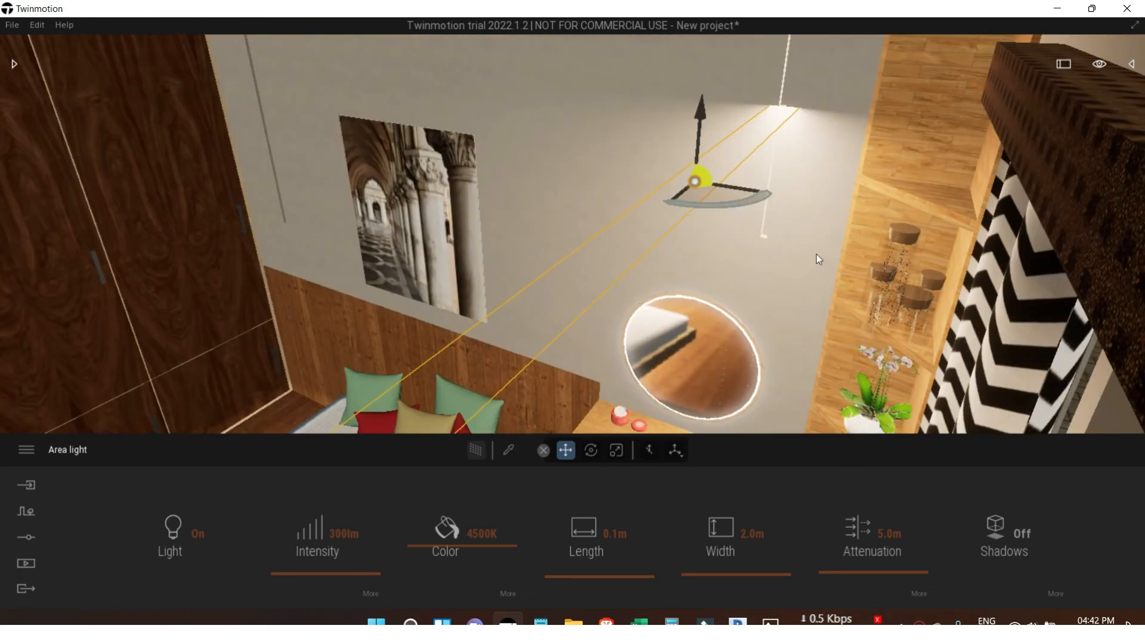
left_click(591, 451)
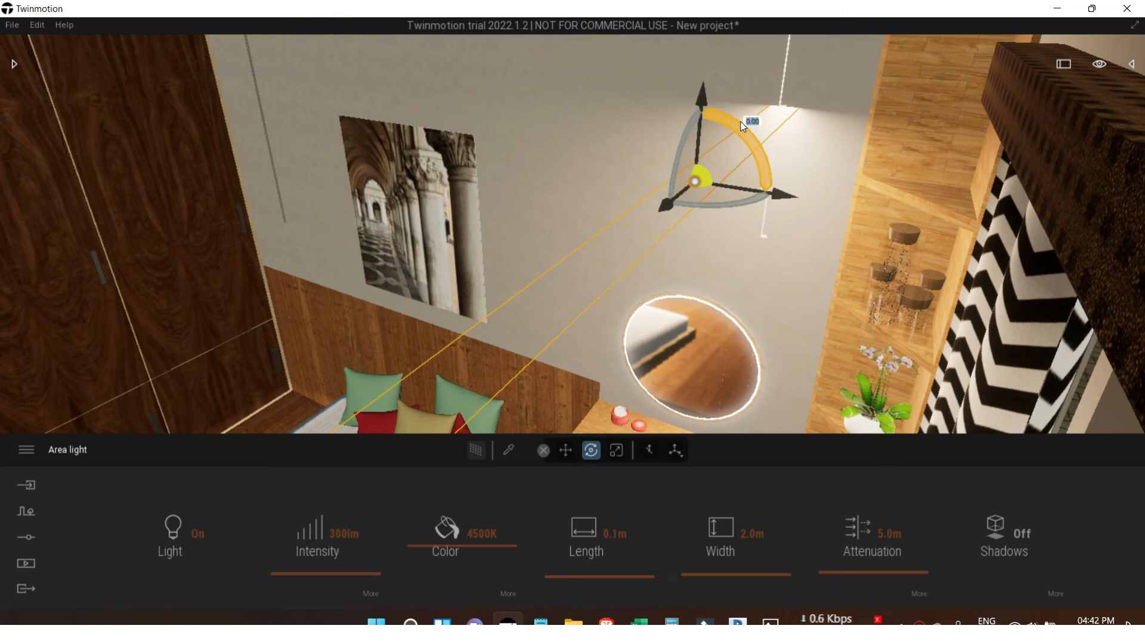
key("Return")
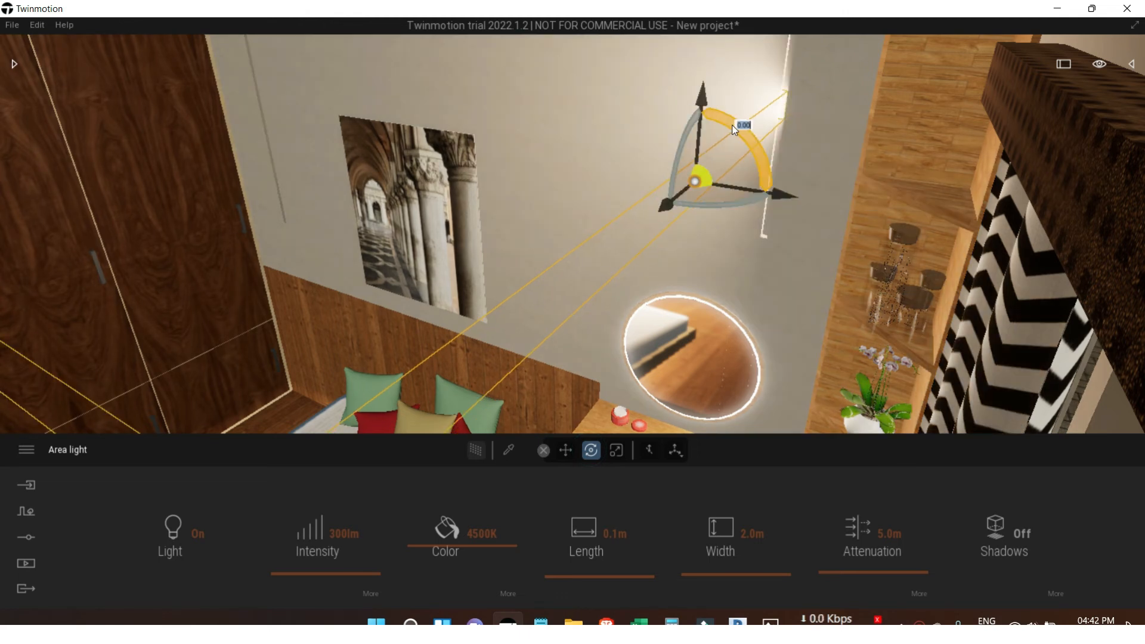
key("Return")
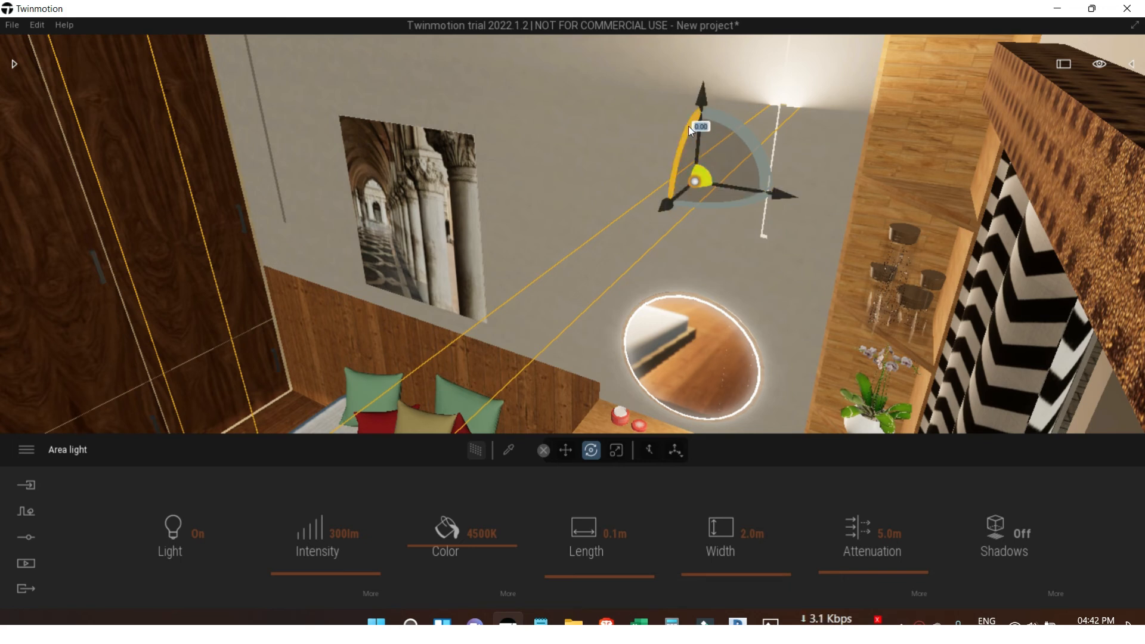
type("0")
key("Return")
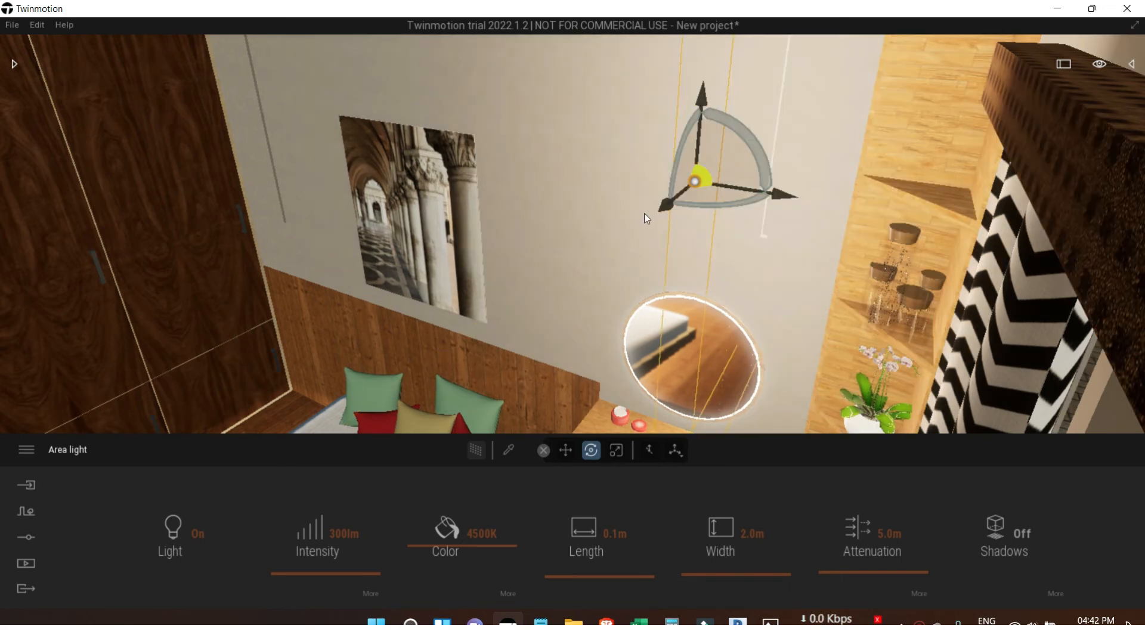
left_click_drag(683, 195, 774, 136)
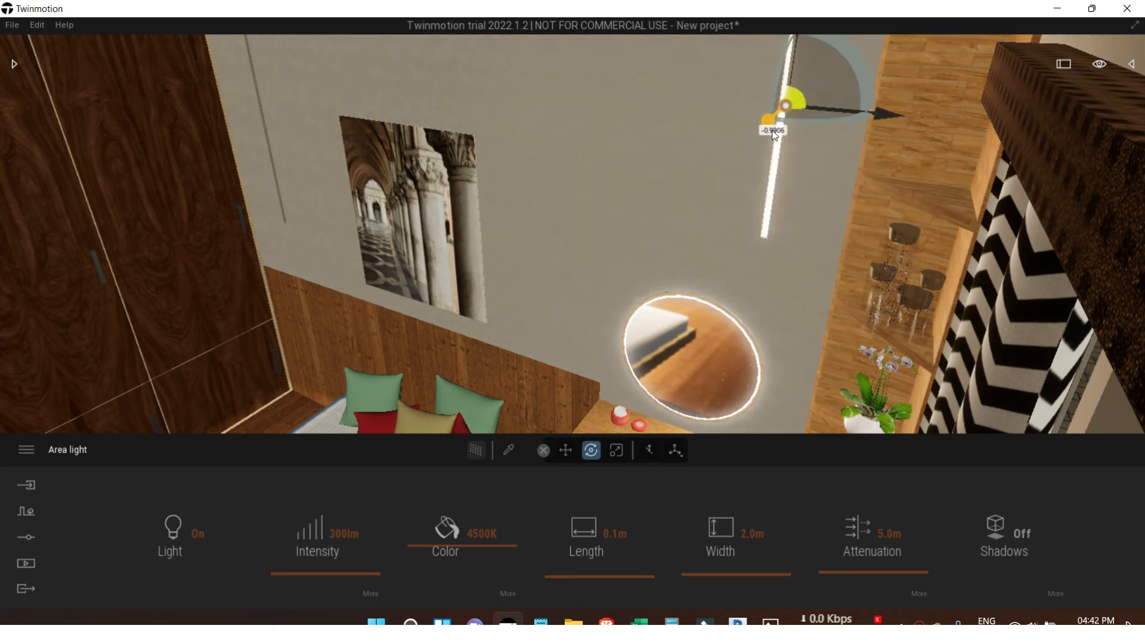
Set the upright area light's intensity to 300 lm and nudge it sideways into line with the vertical strip above the round mirror.
left_click(358, 525)
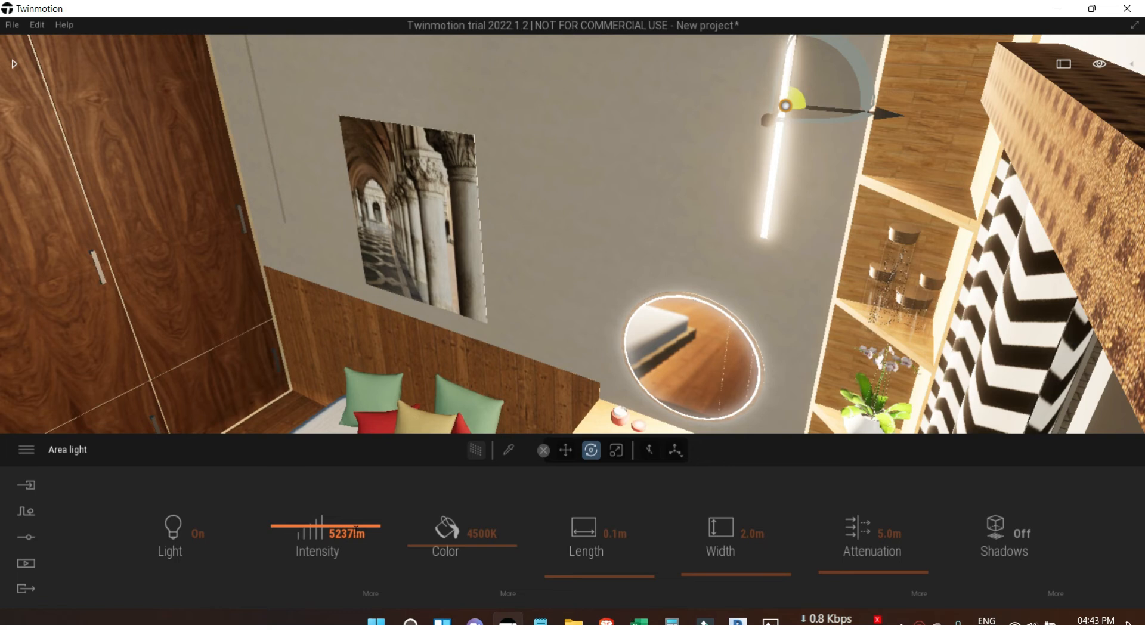
double_click(357, 532)
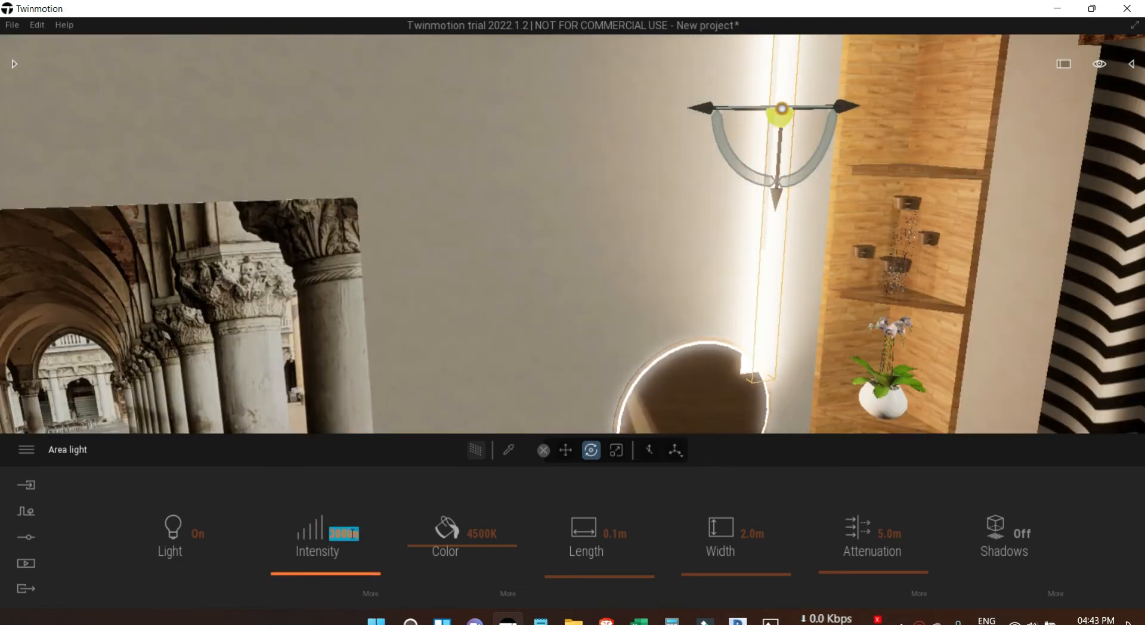
left_click_drag(849, 106, 836, 106)
left_click(1042, 247)
scroll(1042, 247, "down", 3)
right_click_drag(1022, 278, 992, 261)
Copy the upright area light along the headboard wall onto the vertical strip beside the wardrobe.
left_click(834, 201)
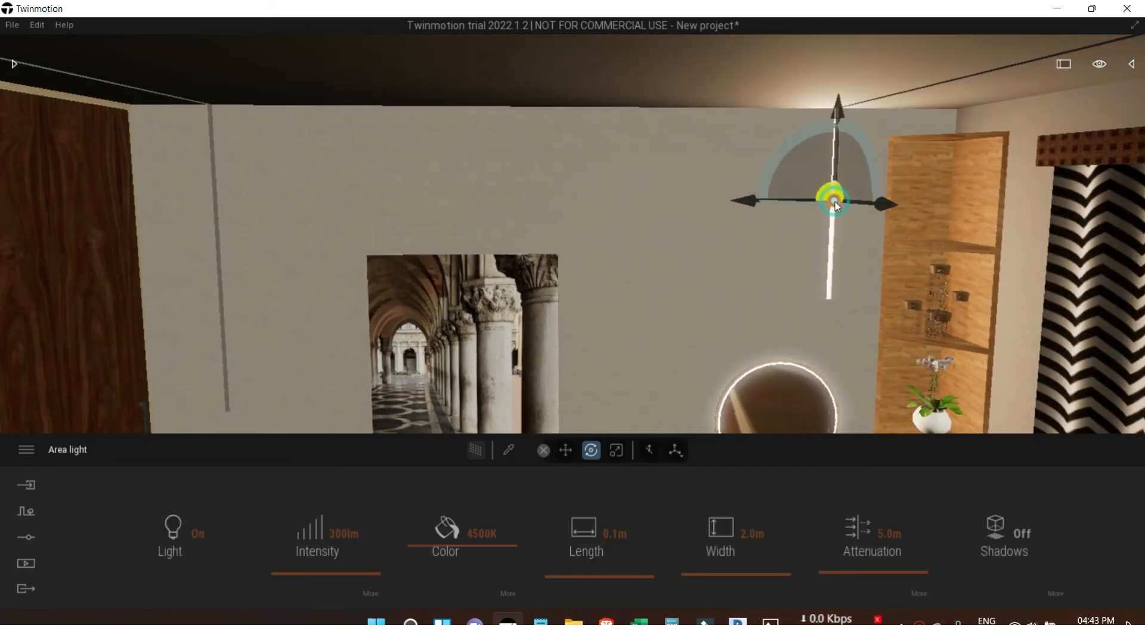
left_click_drag(752, 205, 151, 199)
left_click_drag(140, 197, 125, 193)
left_click(526, 405)
left_click(351, 302)
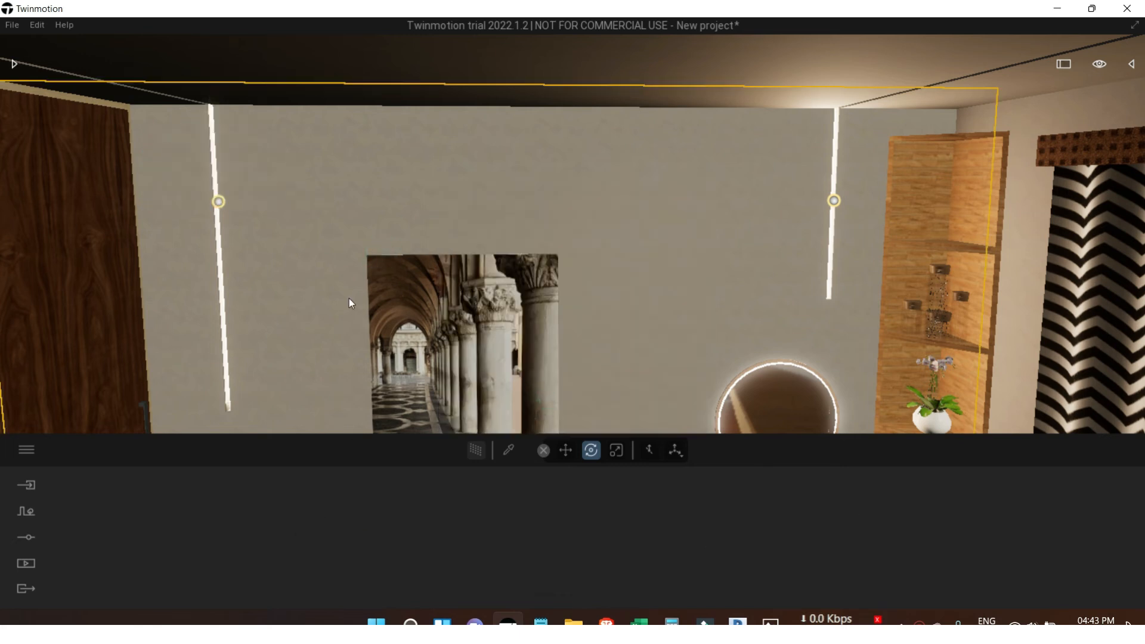
Make the three hidden area lights in the scene visible again.
scroll(351, 303, "down", 5)
scroll(350, 303, "down", 3)
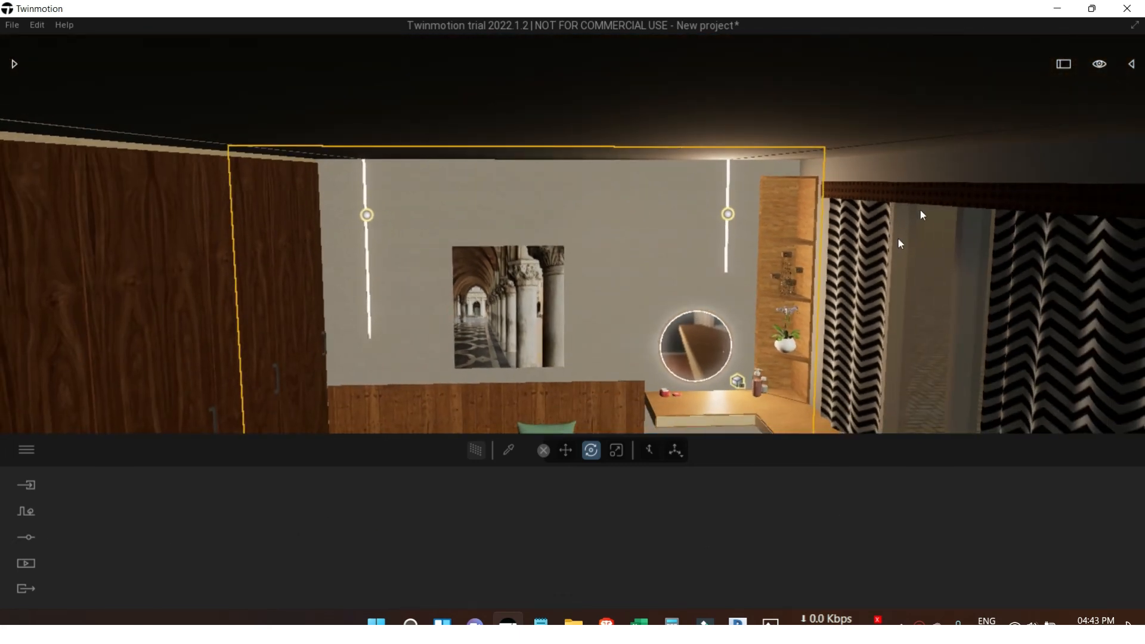
left_click(1131, 64)
scroll(998, 303, "down", 10)
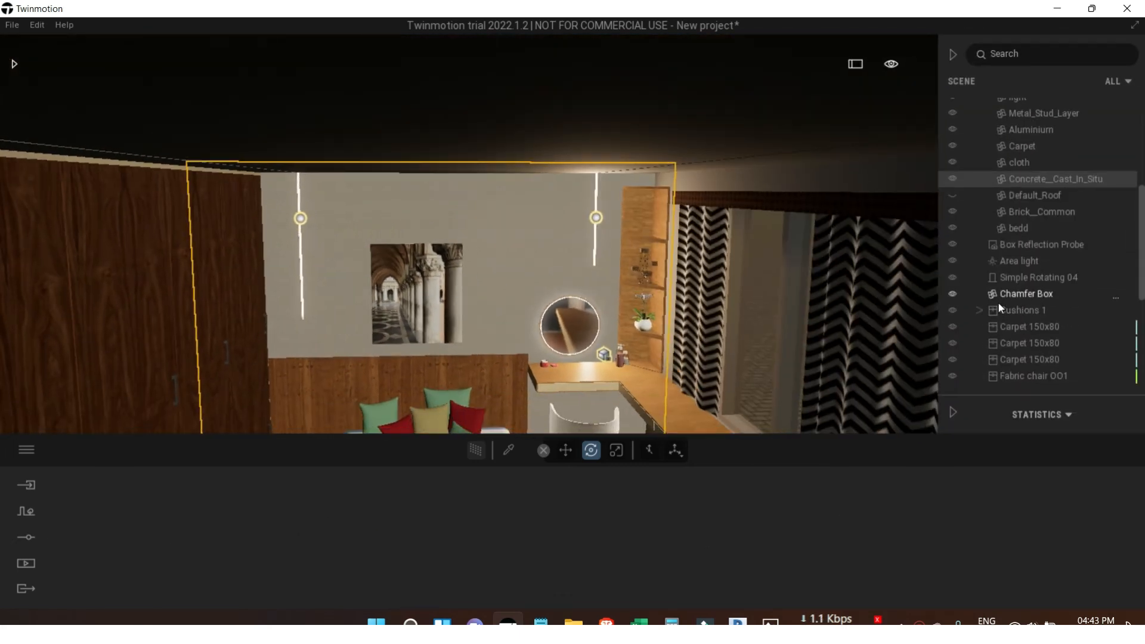
scroll(999, 292, "down", 2)
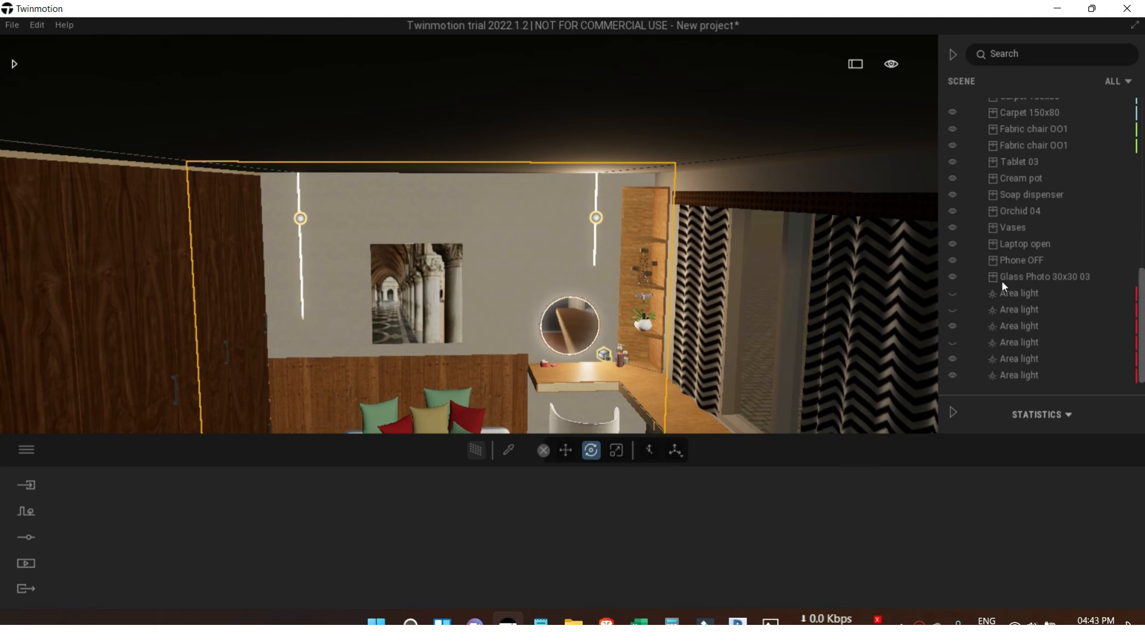
left_click(952, 292)
left_click(952, 310)
left_click(951, 342)
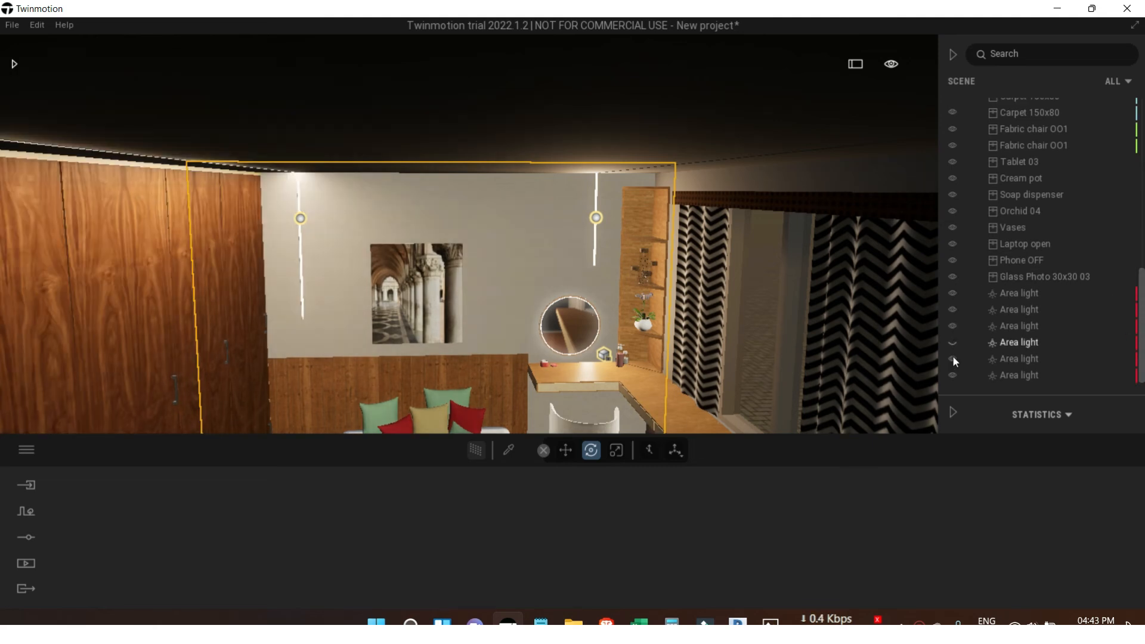
Toggle the last two area lights off and on again to check which strips they light.
left_click(953, 358)
left_click(952, 374)
left_click(950, 358)
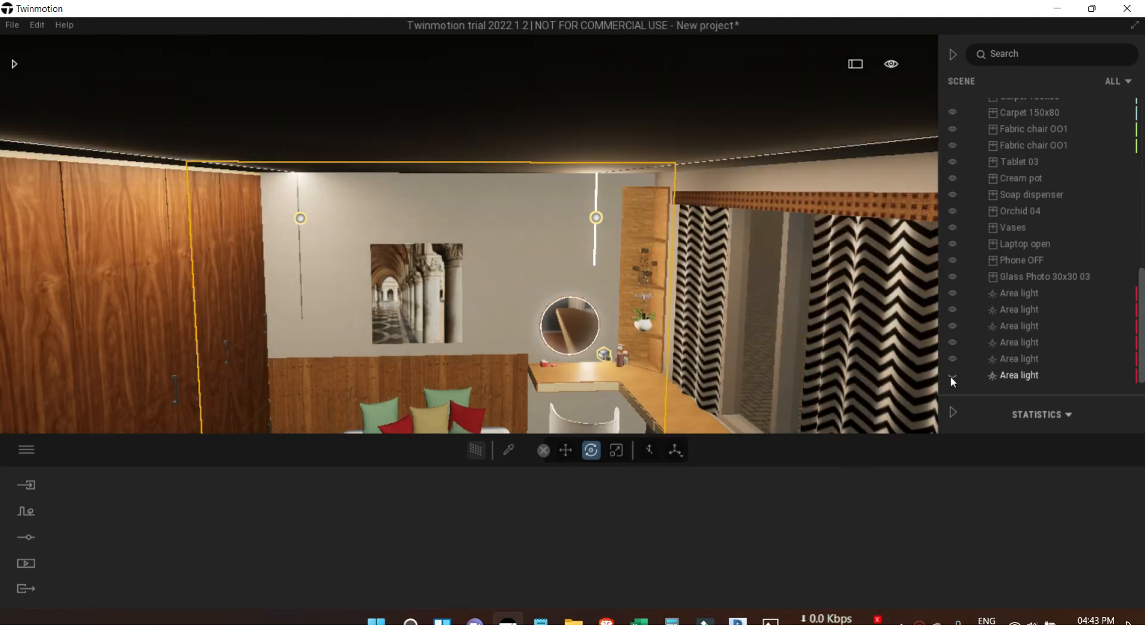
left_click(951, 375)
Move back out through the open front side and examine the lit bedroom as a whole.
key("s")
key("s")
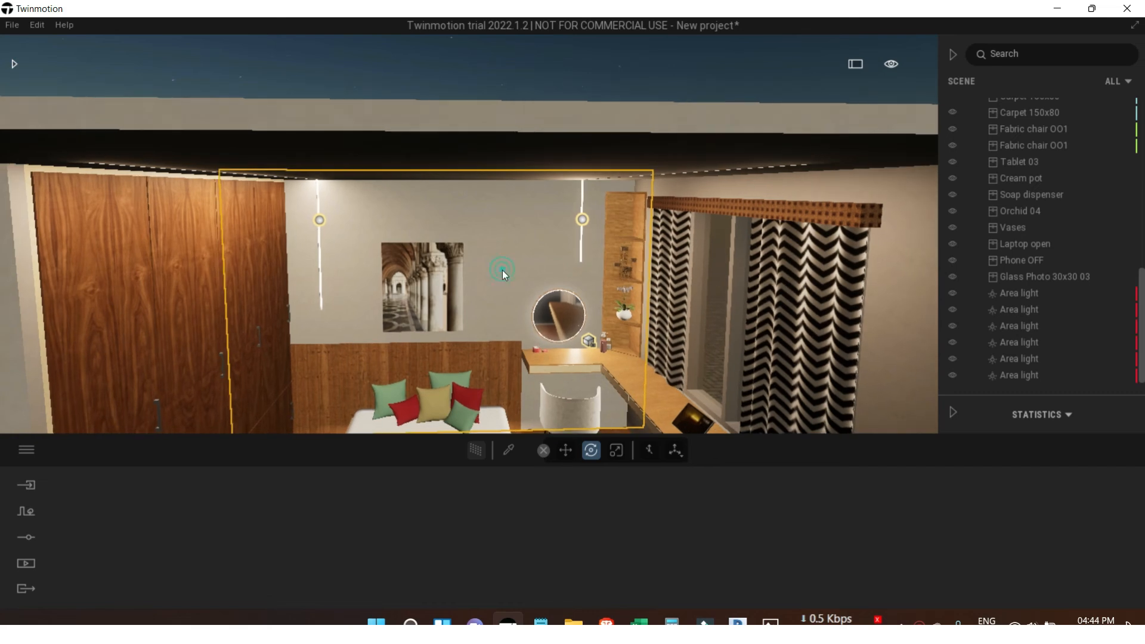
key("s")
middle_click_drag(502, 270, 725, 378)
left_click(725, 378)
key("s")
middle_click_drag(427, 384, 489, 391, "shift")
middle_click_drag(376, 377, 721, 202, "shift")
Select all scene objects and switch their visibility off and on so that every object, including the roof and front wall, is shown.
key("ctrl+a")
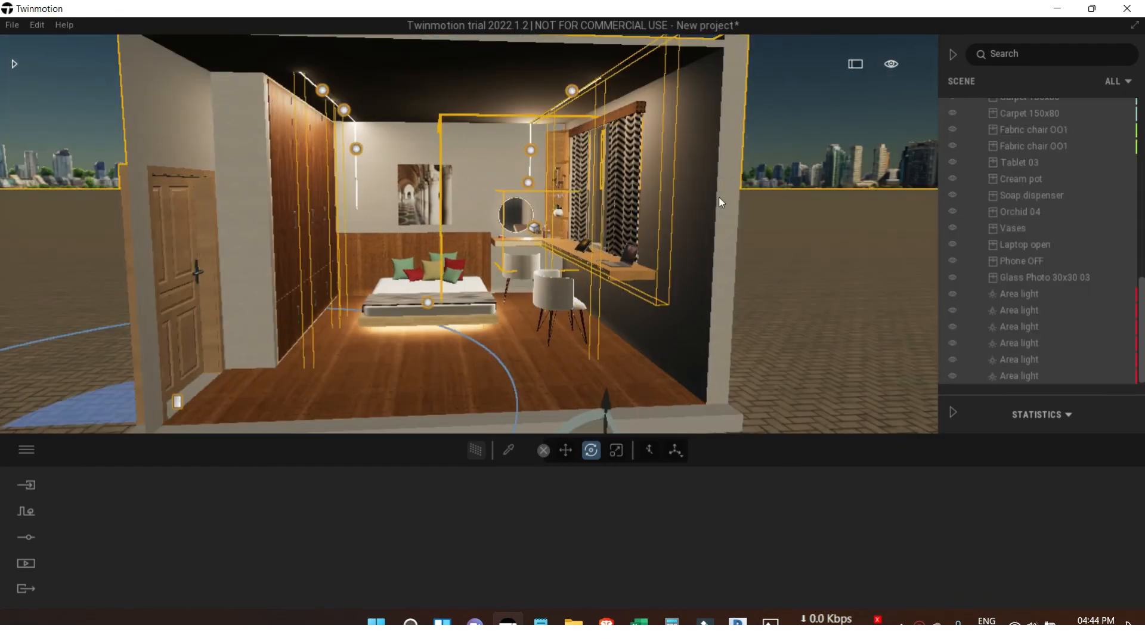
left_click(952, 179)
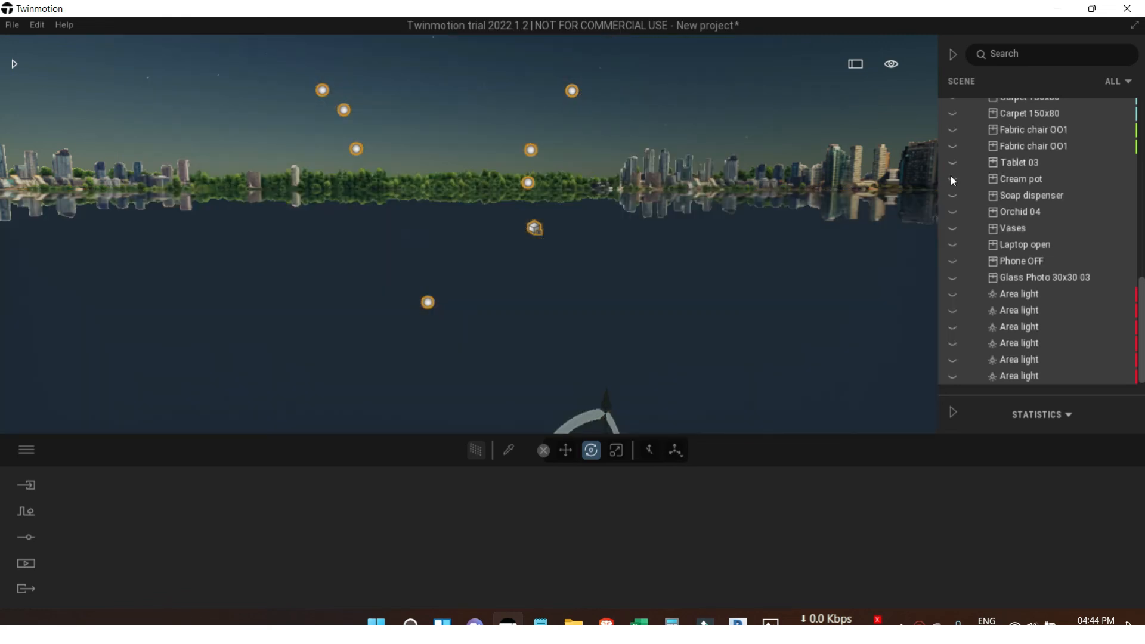
left_click(953, 179)
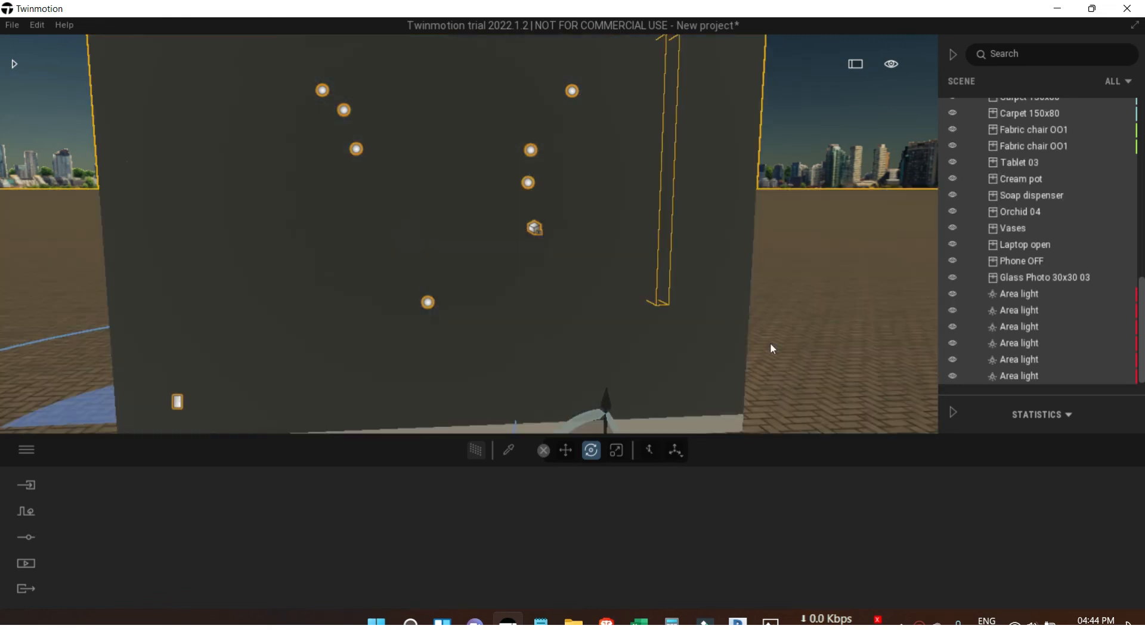
left_click(845, 348)
left_click(953, 55)
Sample the Bare concrete 01 material from the headboard wall and apply it to the front wall opposite the bed.
scroll(617, 238, "up", 5)
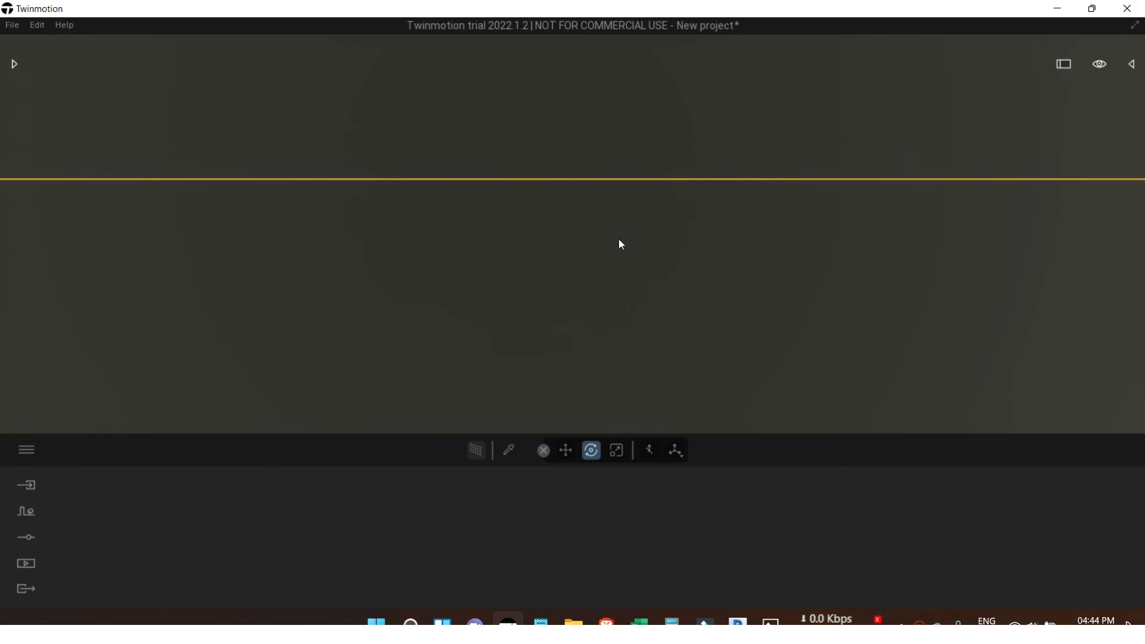
scroll(620, 243, "down", 5)
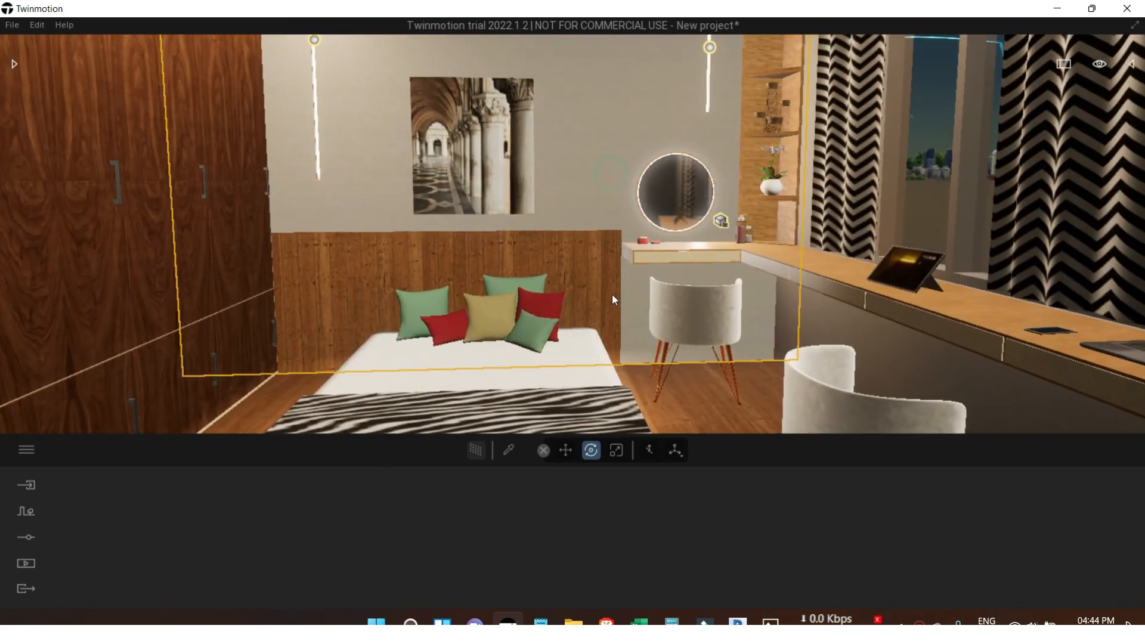
left_click(586, 115)
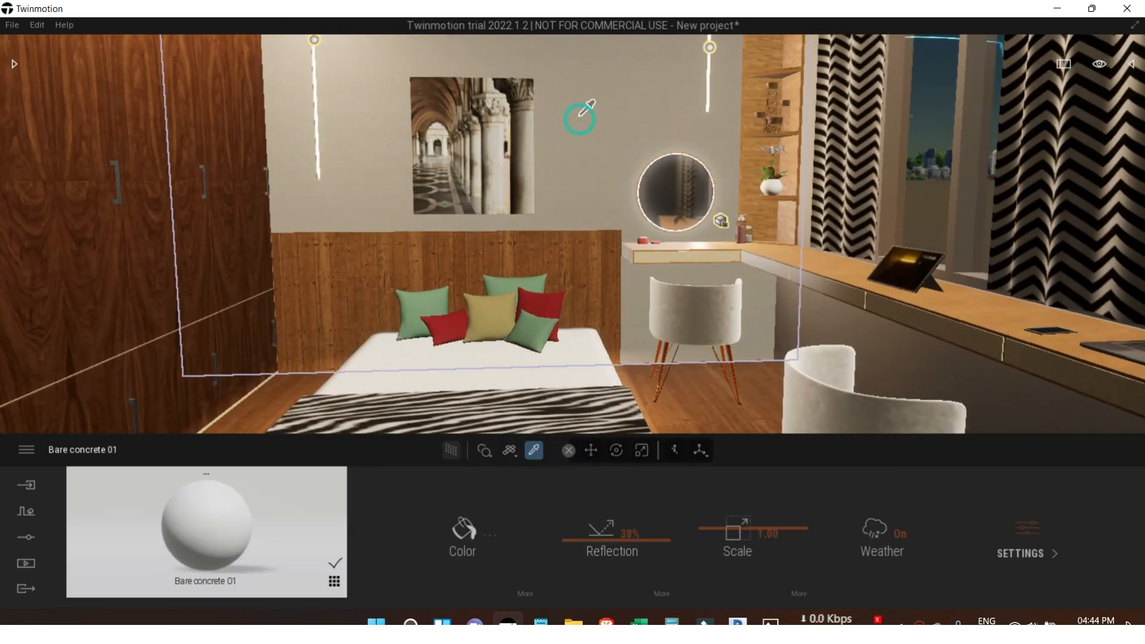
scroll(618, 221, "up", 5)
scroll(637, 237, "down", 5)
middle_click_drag(637, 236, 476, 325, "shift")
scroll(476, 325, "up", 5)
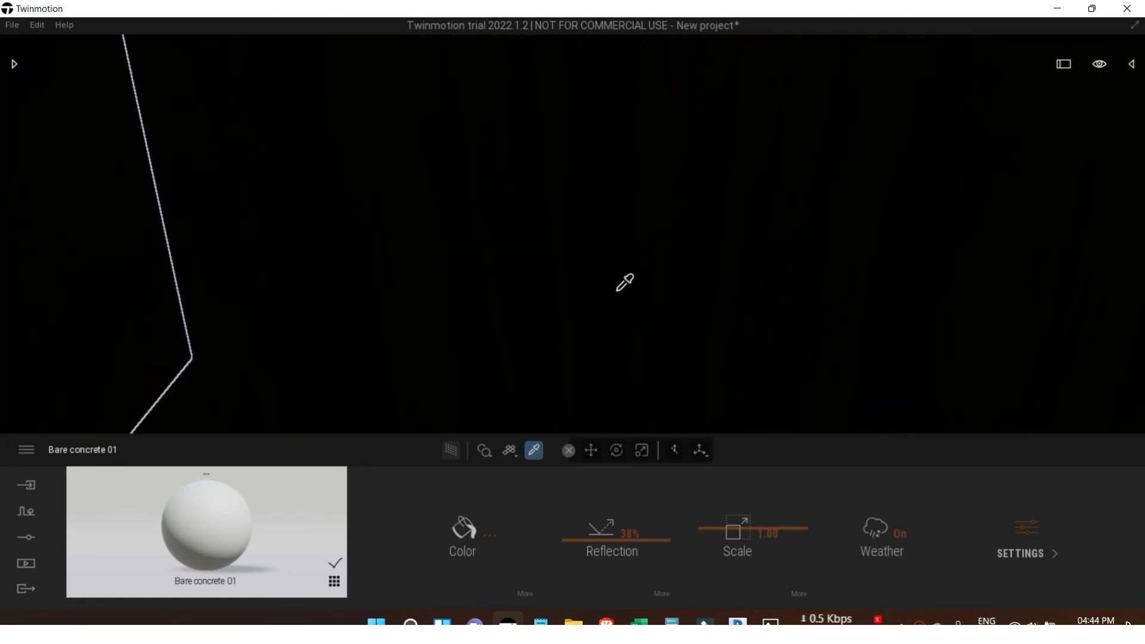
scroll(624, 281, "down", 5)
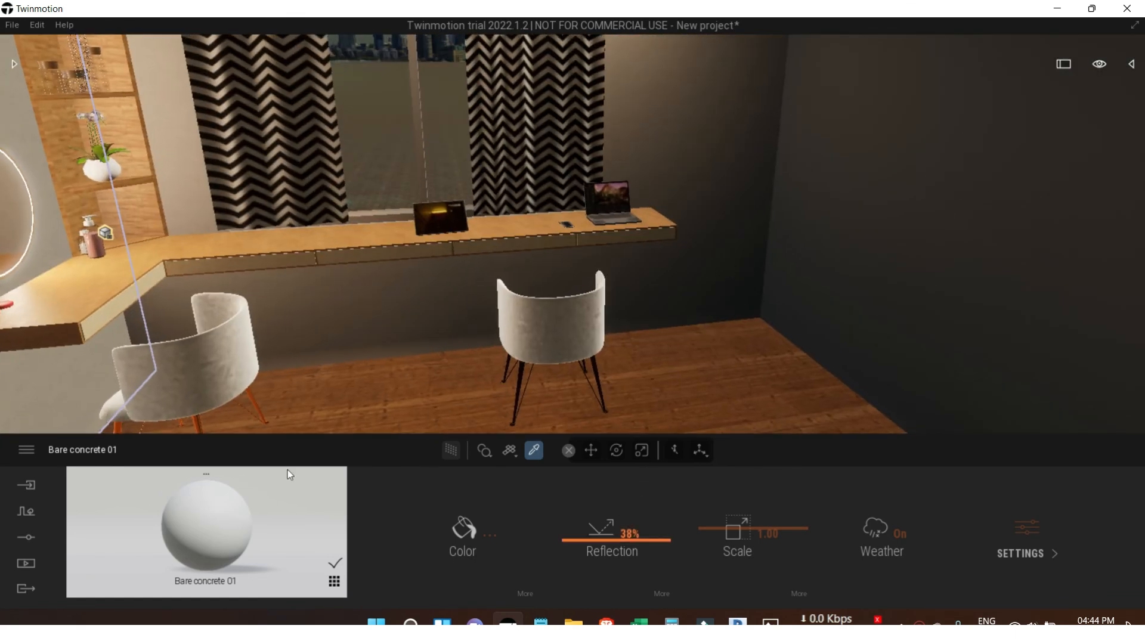
left_click_drag(203, 540, 981, 291)
left_click(981, 292)
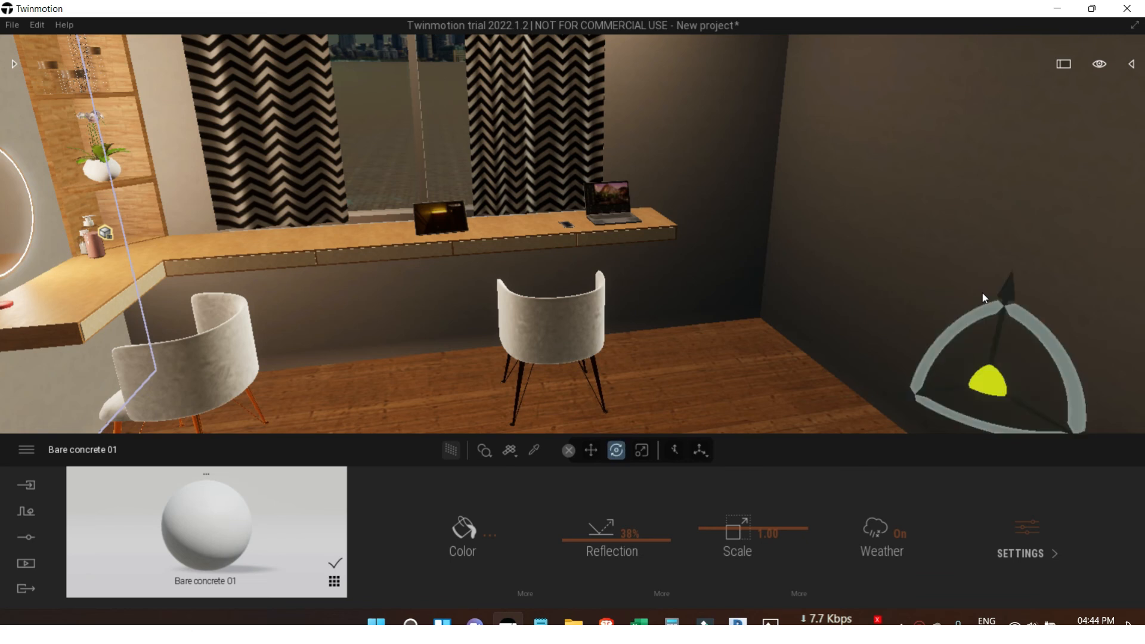
left_click(874, 179)
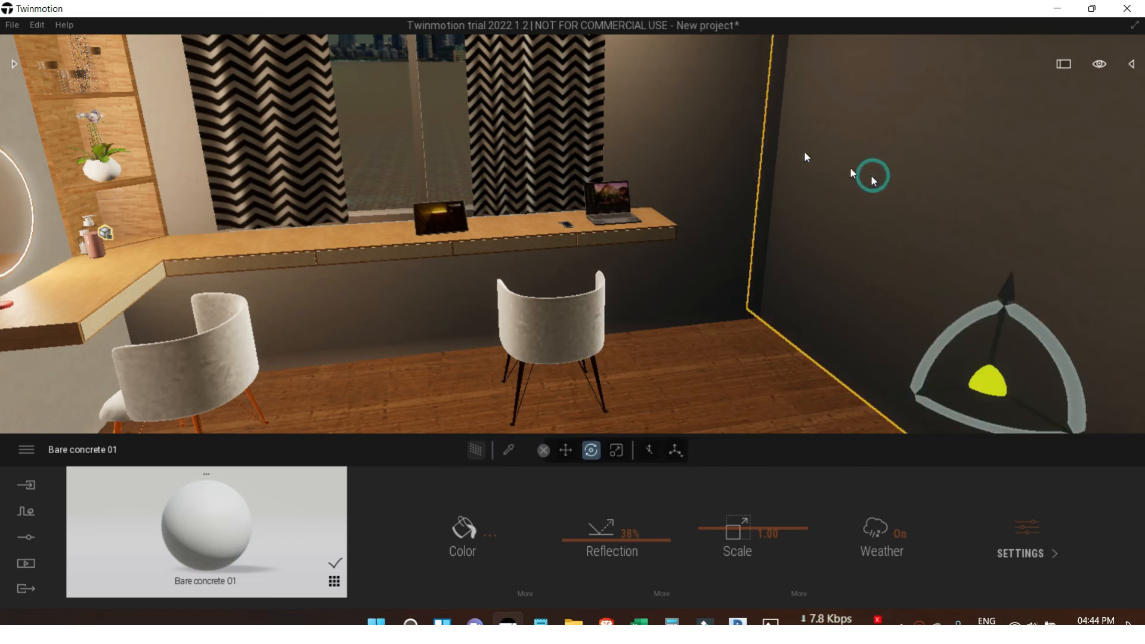
Select the front wall from outside and hide its Aluminum object to open the room to view.
right_click_drag(847, 220, 1021, 230)
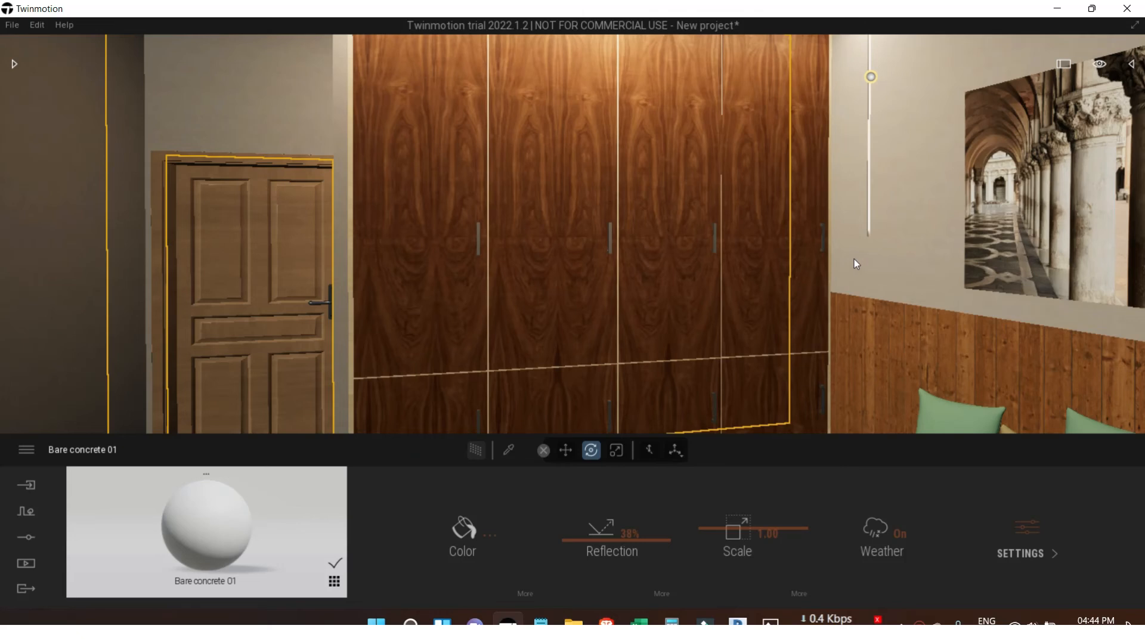
right_click_drag(853, 259, 948, 259)
right_click_drag(948, 259, 984, 259)
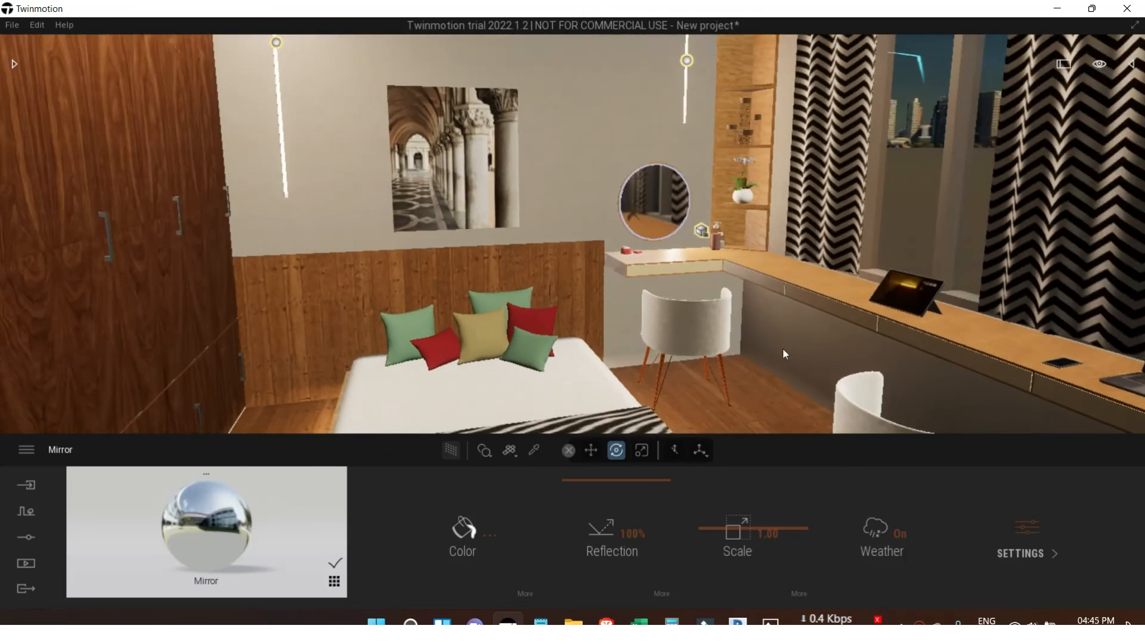
scroll(783, 348, "down", 2)
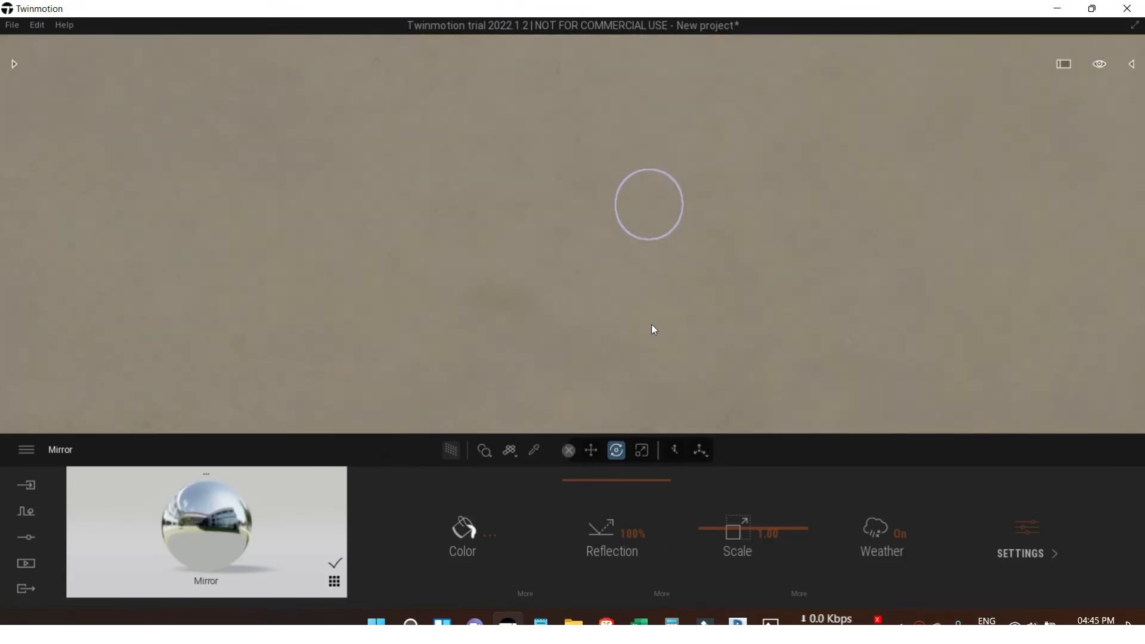
scroll(651, 324, "down", 1)
scroll(652, 329, "down", 3)
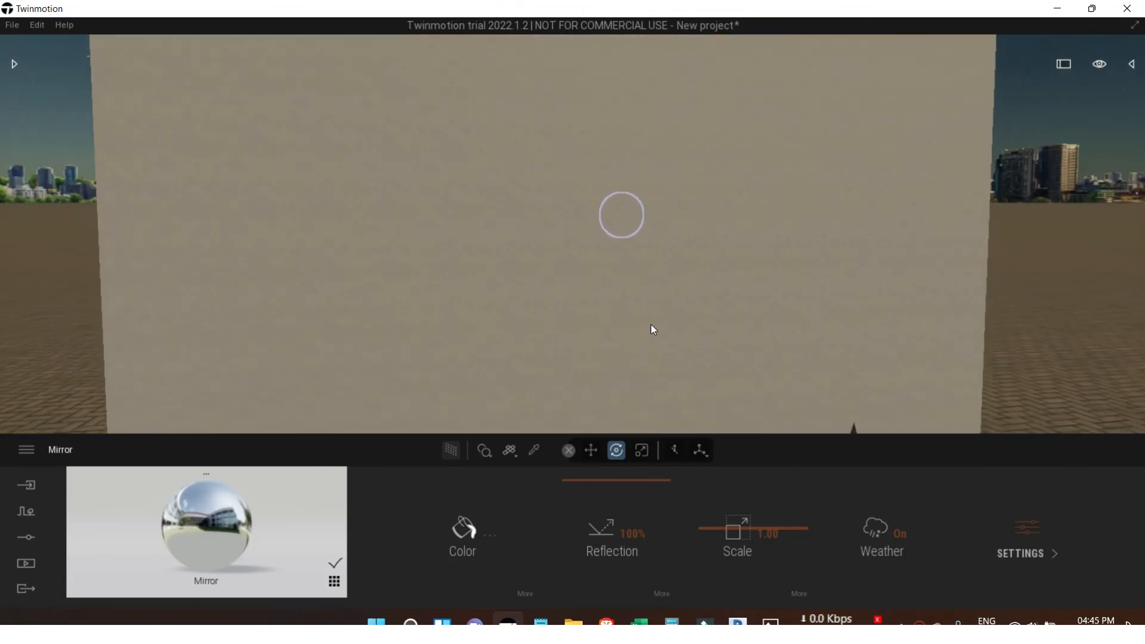
left_click(615, 308)
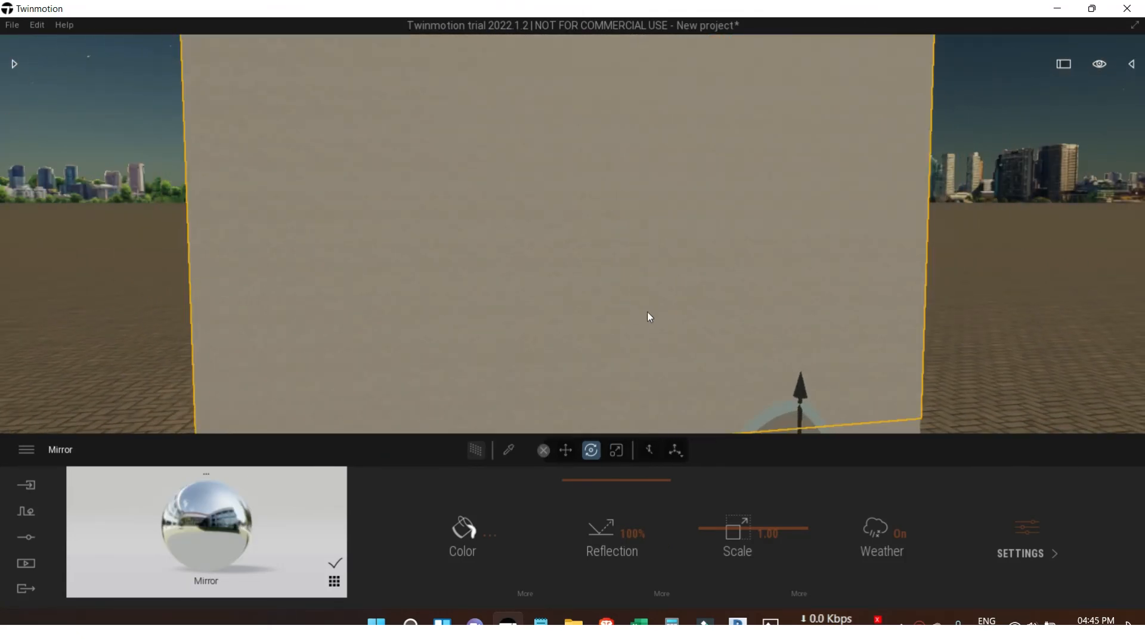
left_click(1133, 65)
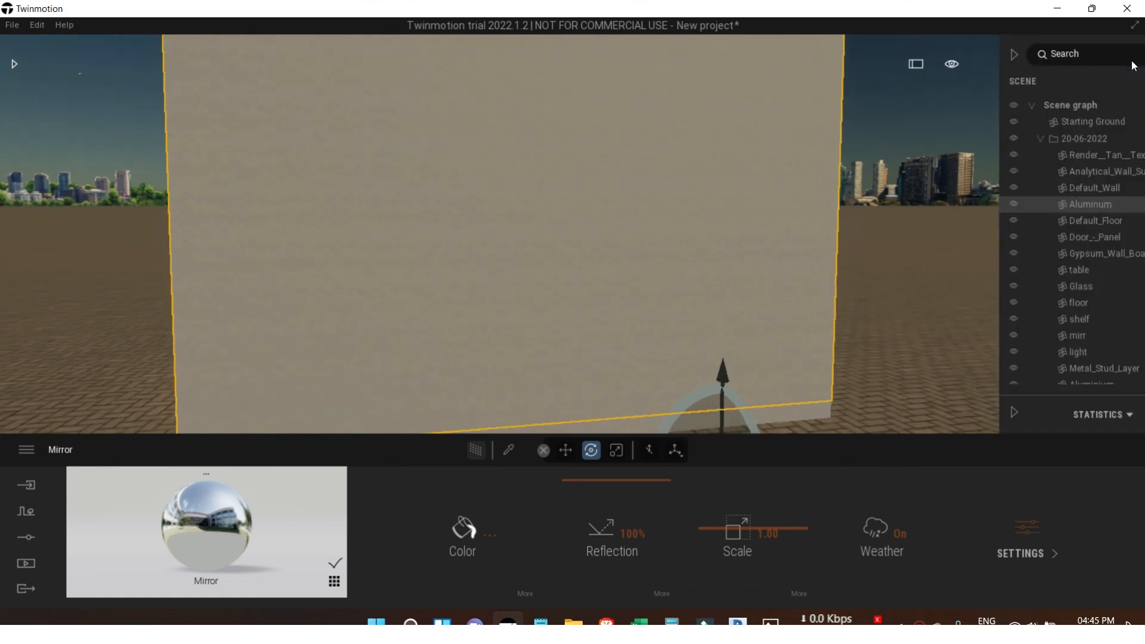
left_click(952, 204)
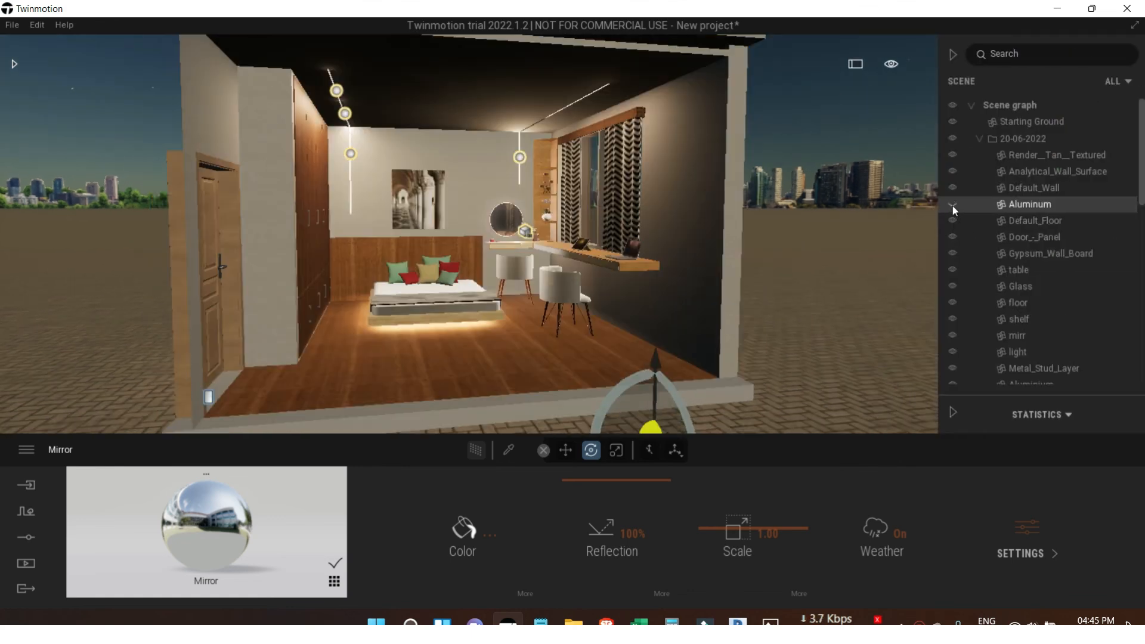
left_click(953, 55)
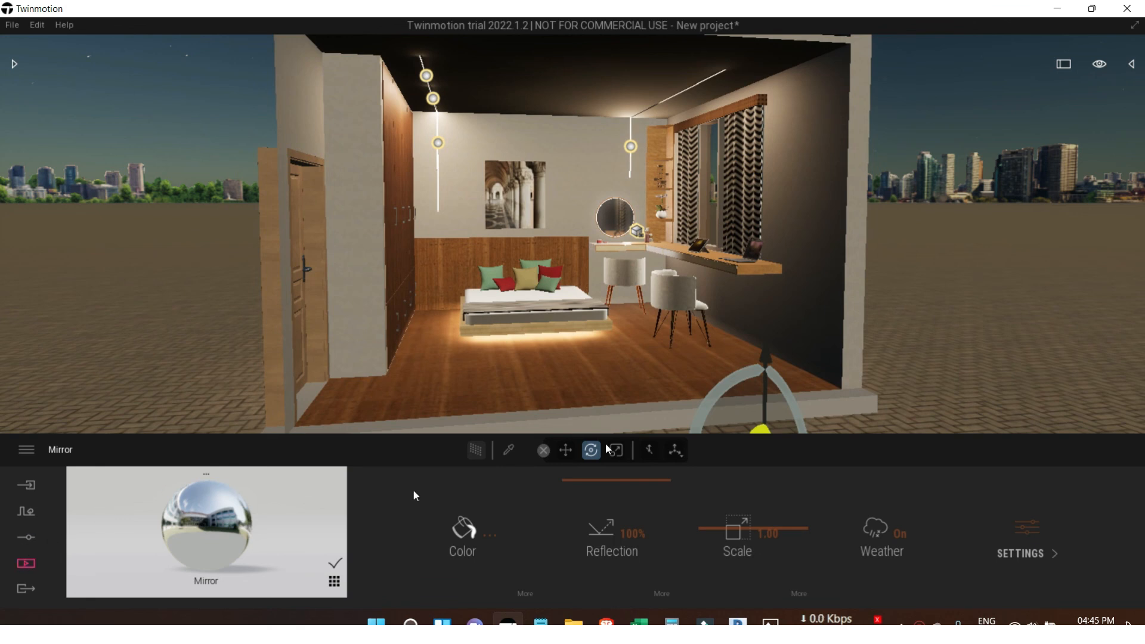
Hide the interface and examine the lit bedroom from outside and from just within the open front, facing the bed.
left_click(1065, 65)
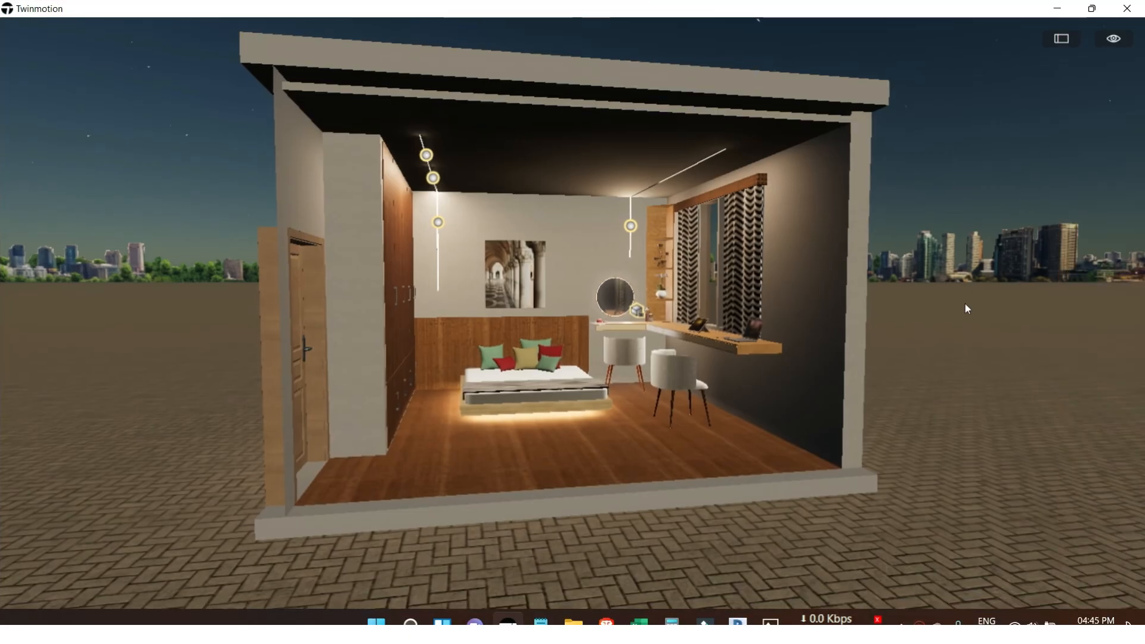
middle_click_drag(915, 369, 484, 388, "shift")
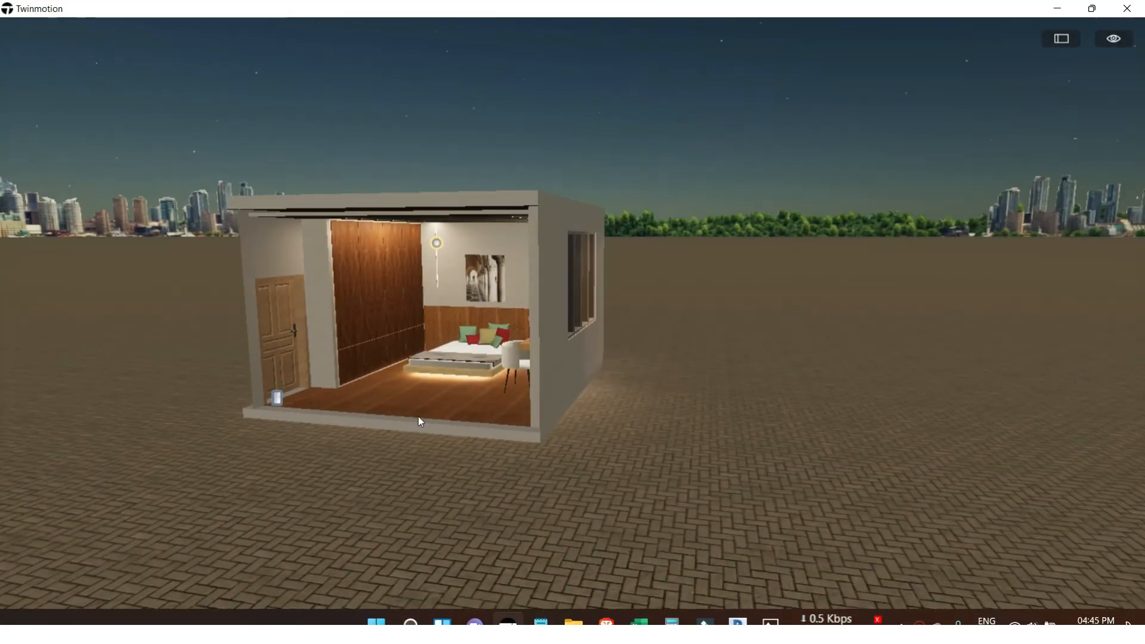
scroll(552, 460, "up", 2)
key("a")
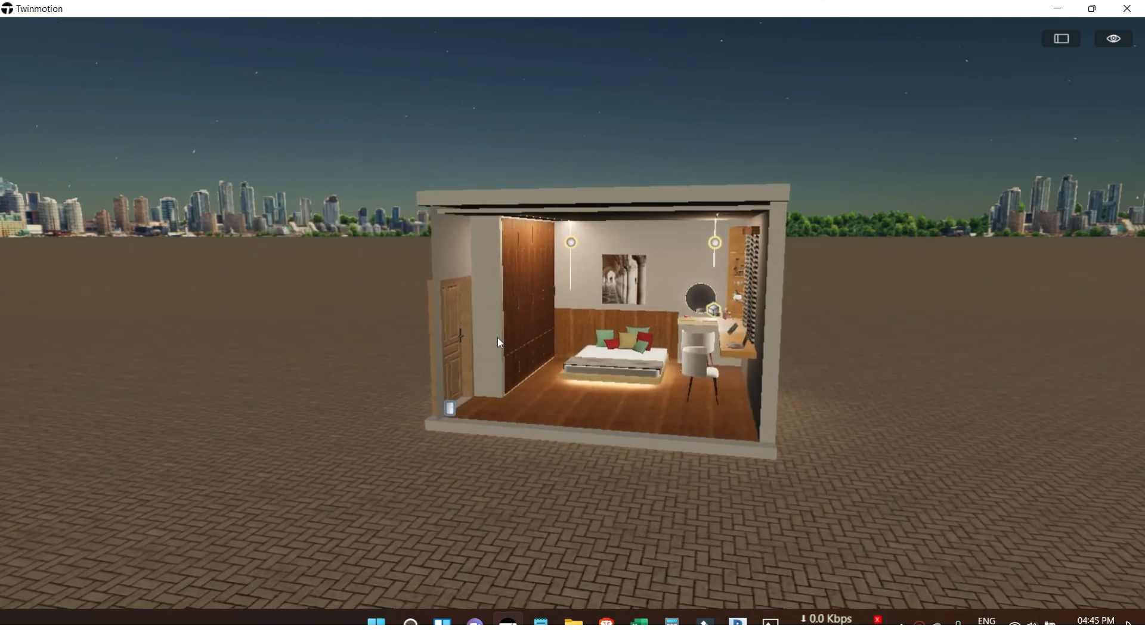
left_click(619, 357)
scroll(619, 356, "up", 4)
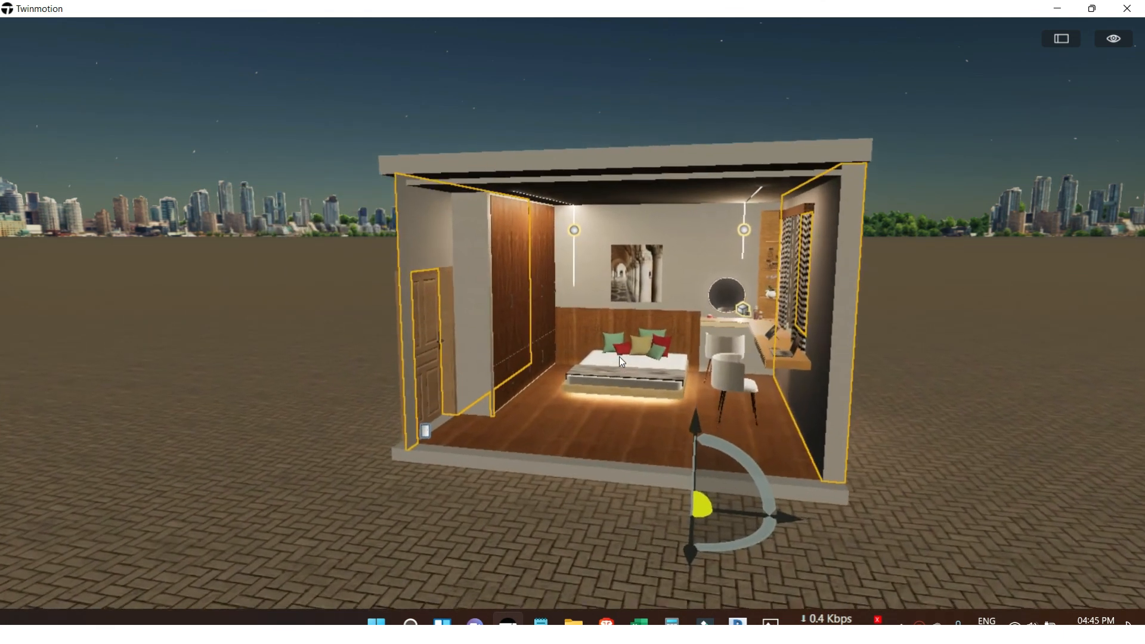
scroll(620, 356, "up", 5)
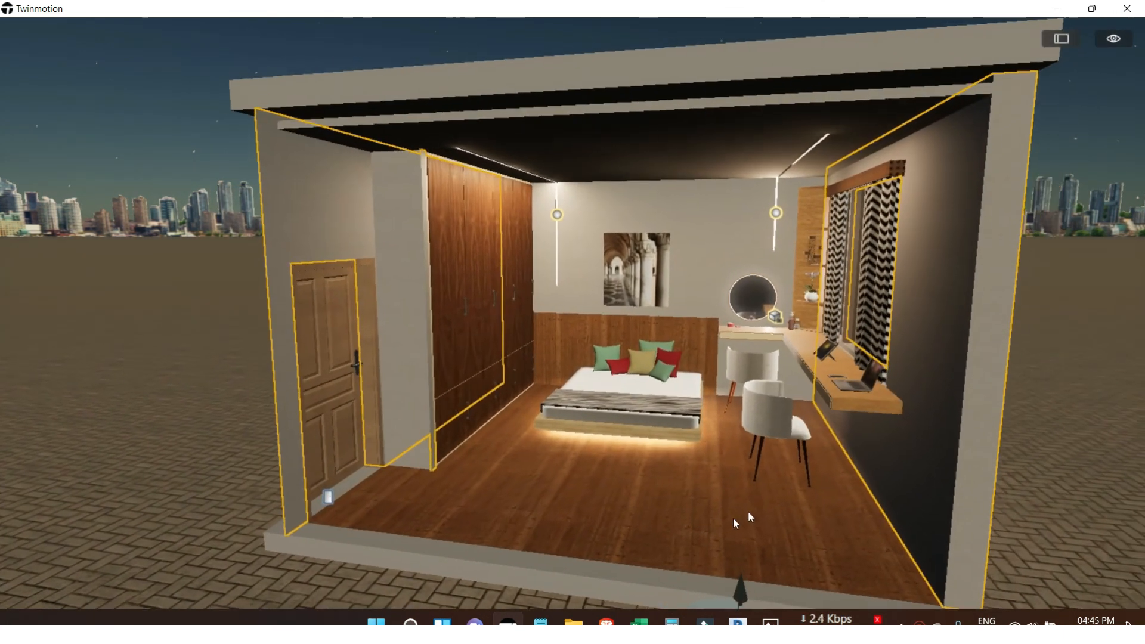
scroll(774, 457, "up", 5)
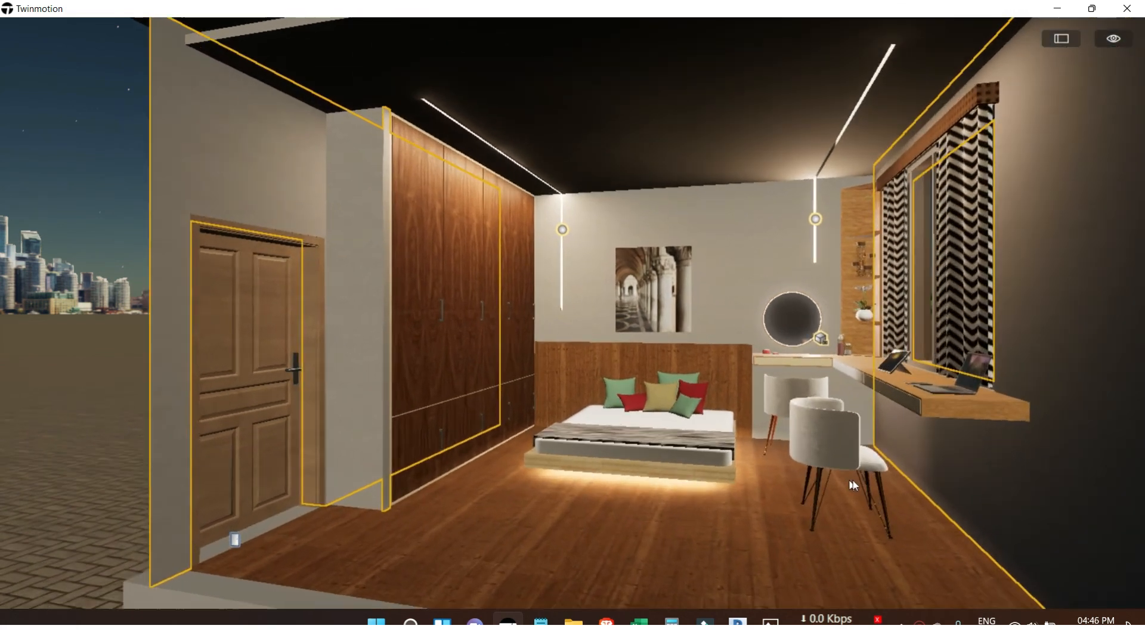
middle_click_drag(849, 480, 875, 424, "shift")
mouse_move(921, 474)
middle_mouse_down("shift")
mouse_move(927, 493)
mouse_move(790, 506)
mouse_move(819, 514)
mouse_move(924, 490)
middle_mouse_up("shift")
scroll(924, 489, "up", 2)
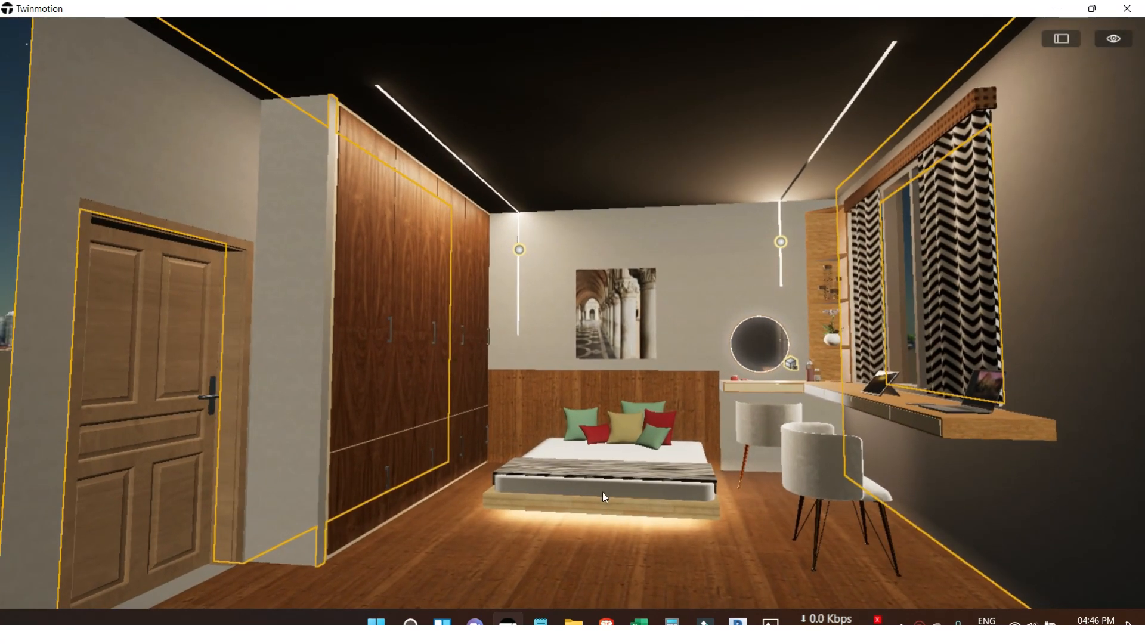
Restore the interface and create a still image of the lit bedroom from the current view facing the bed.
left_click(1063, 39)
left_click(26, 564)
left_click(261, 531)
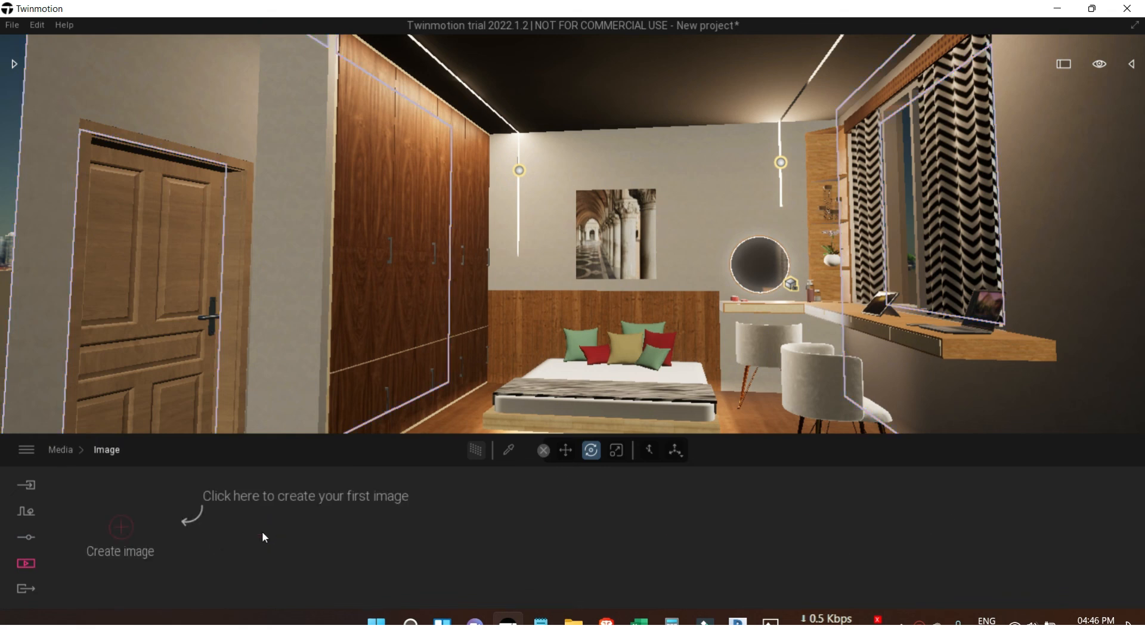
left_click(122, 527)
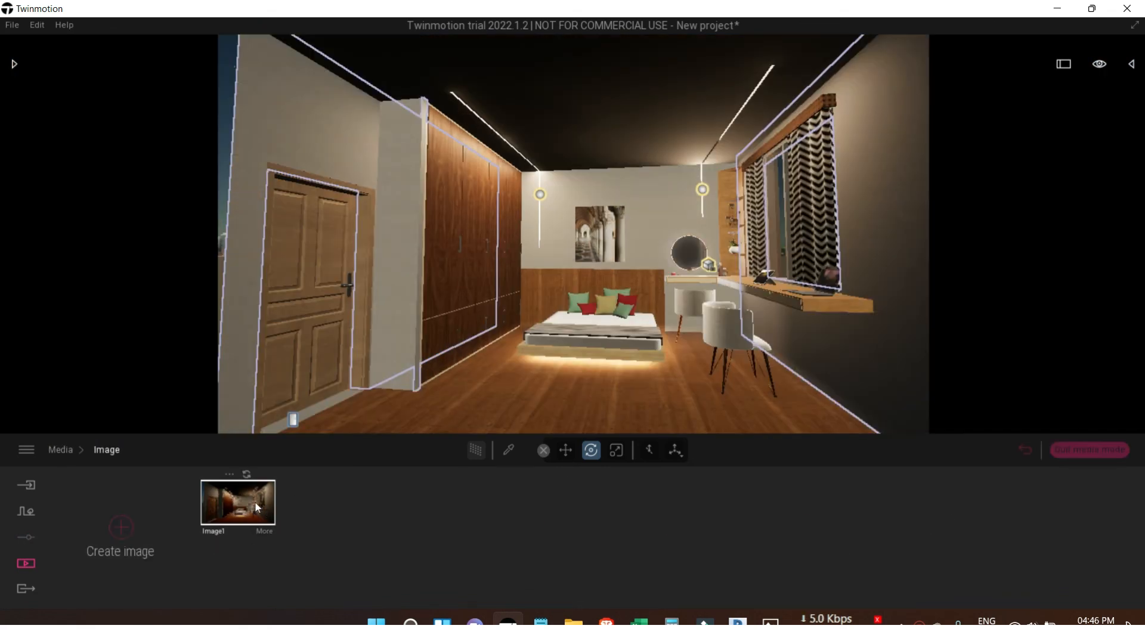
Add Image1 to the local image export selection.
left_click(26, 589)
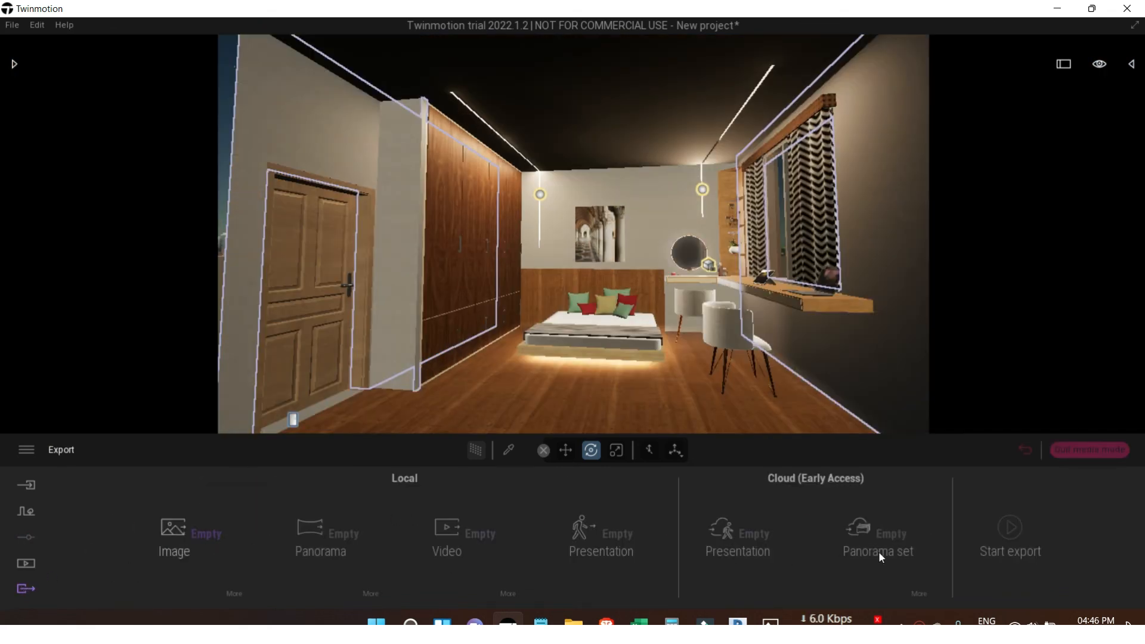
left_click(185, 530)
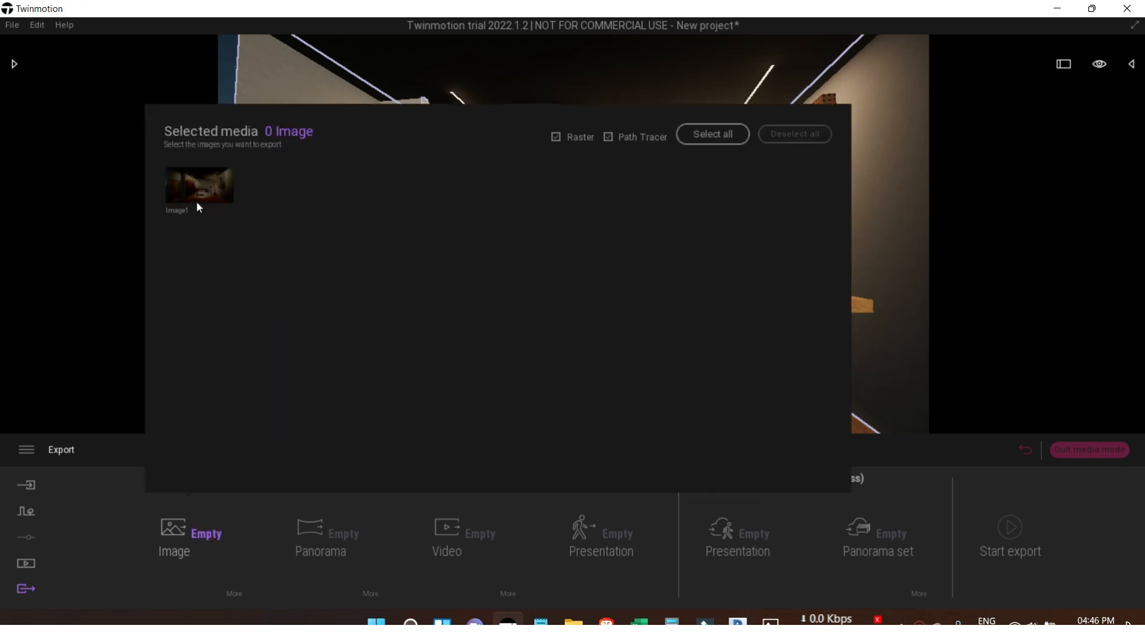
left_click(660, 335)
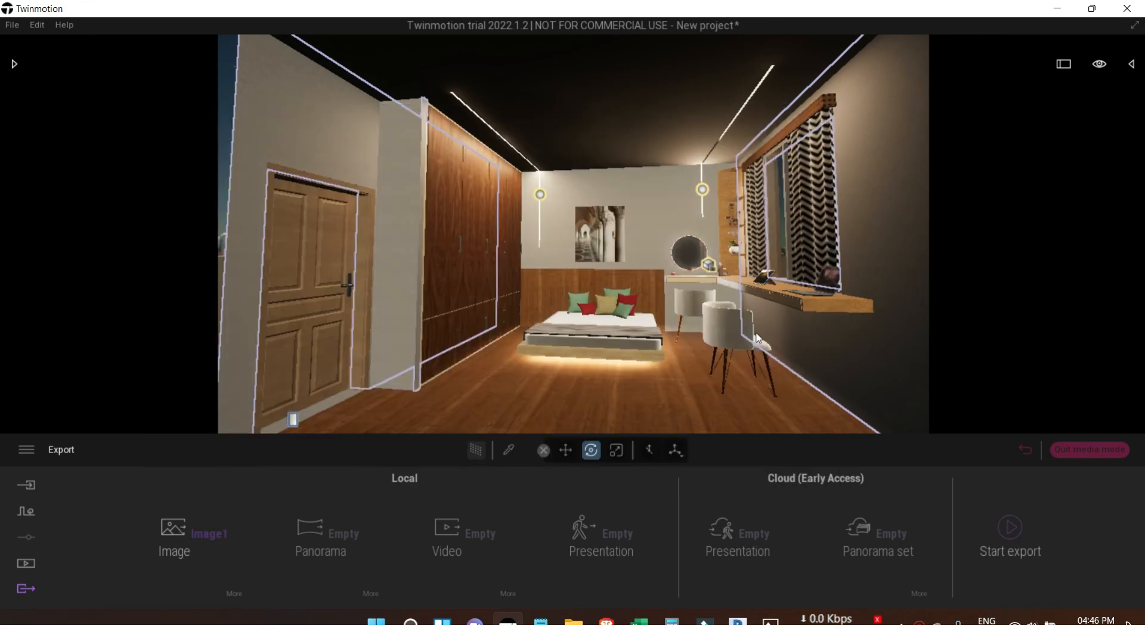
Frame the room closer to the bed, with the wardrobe and doorway in view, and create a video starting from that viewpoint.
left_click(27, 563)
left_click(530, 537)
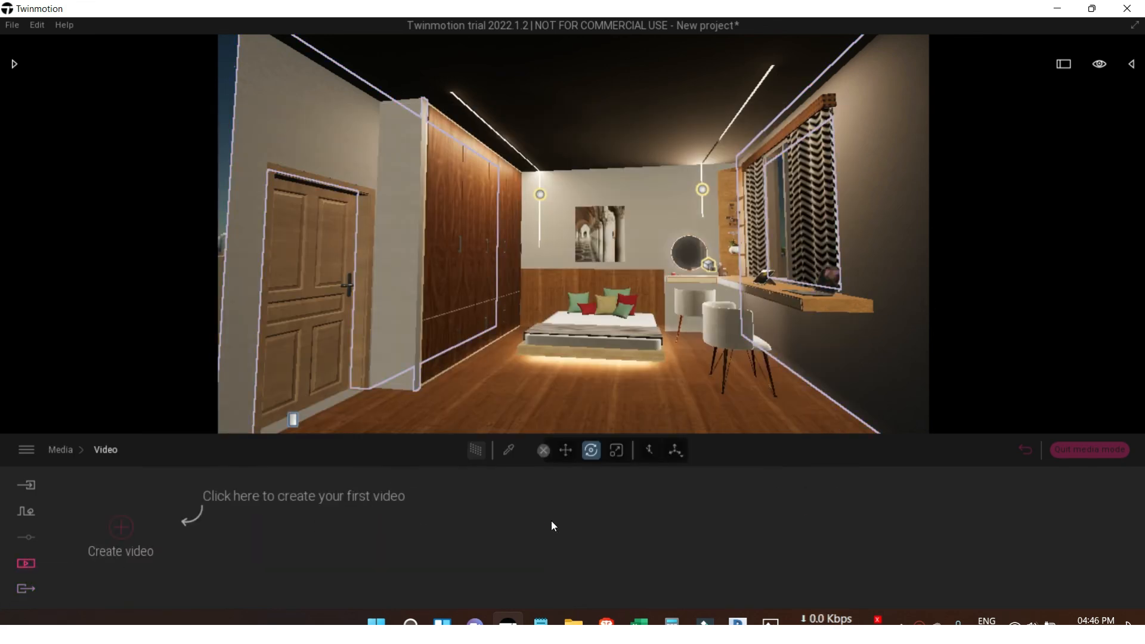
left_click(1070, 62)
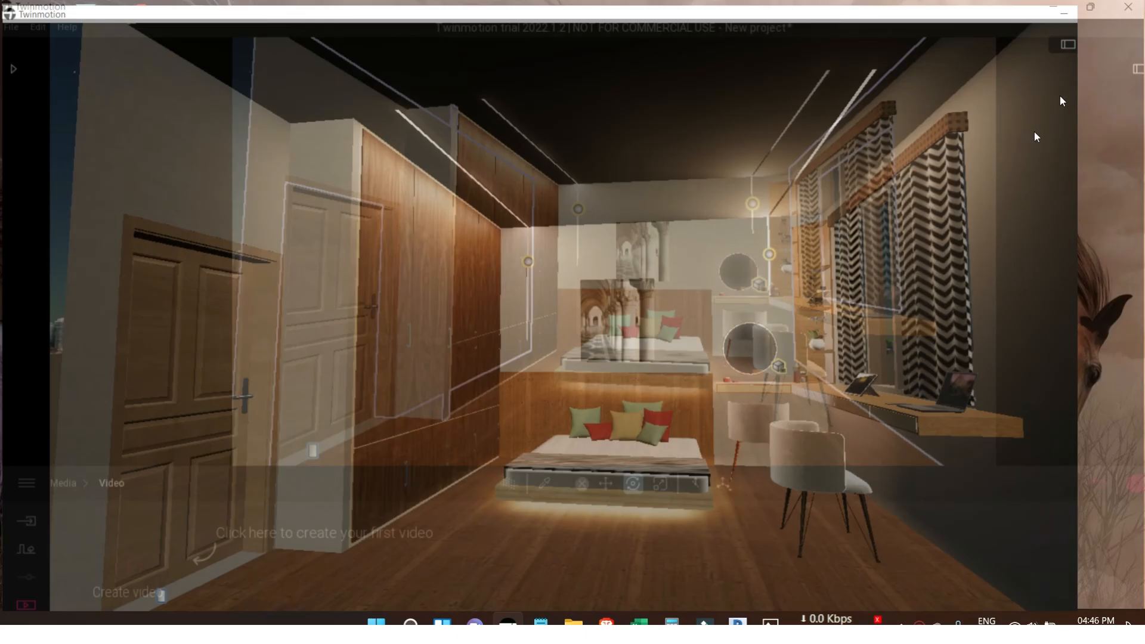
scroll(613, 508, "up", 3)
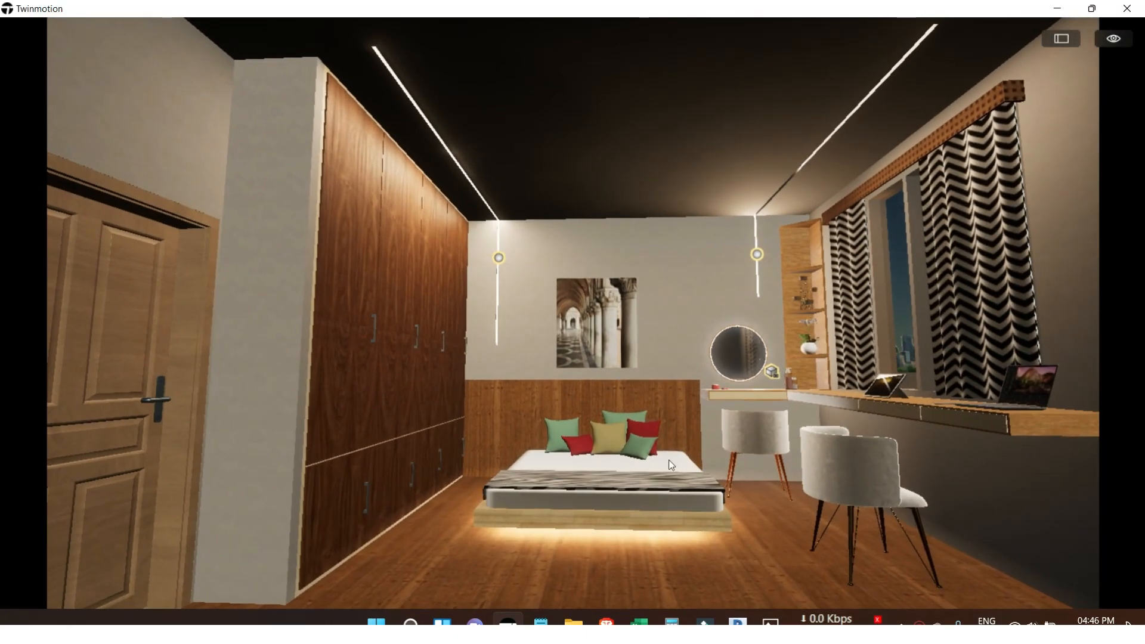
scroll(593, 507, "up", 5)
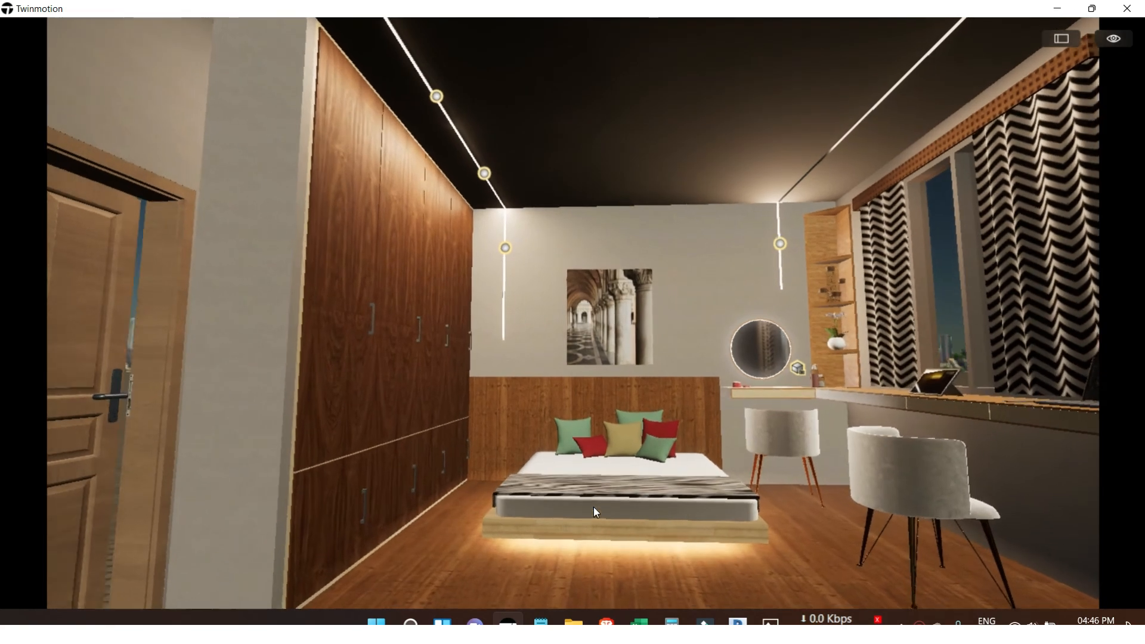
scroll(593, 506, "up", 5)
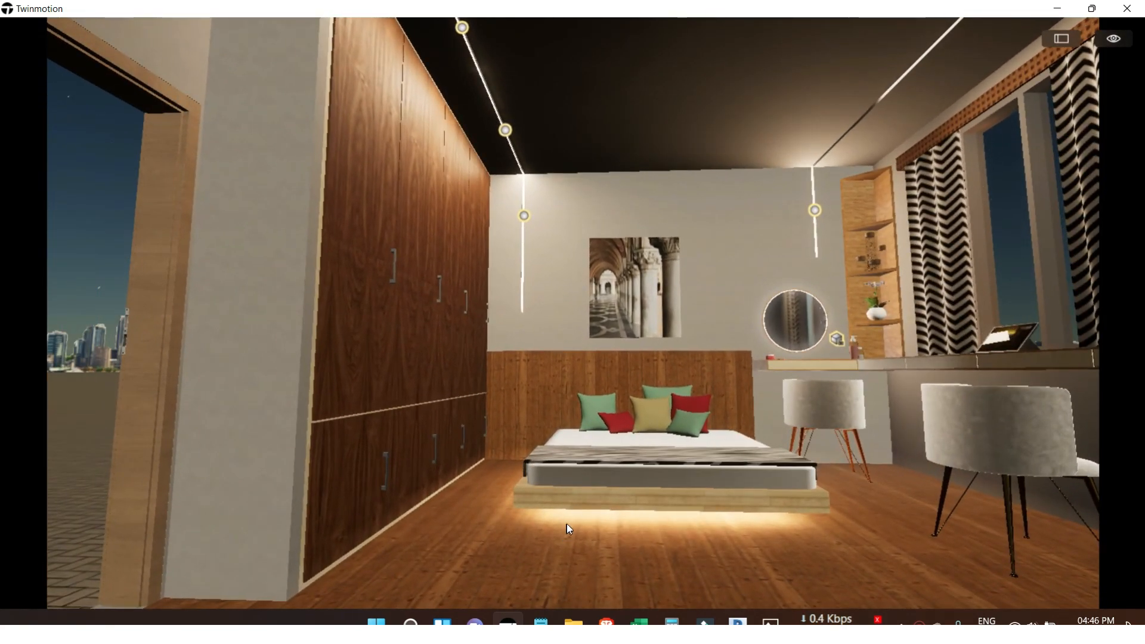
middle_click_drag(567, 524, 570, 517)
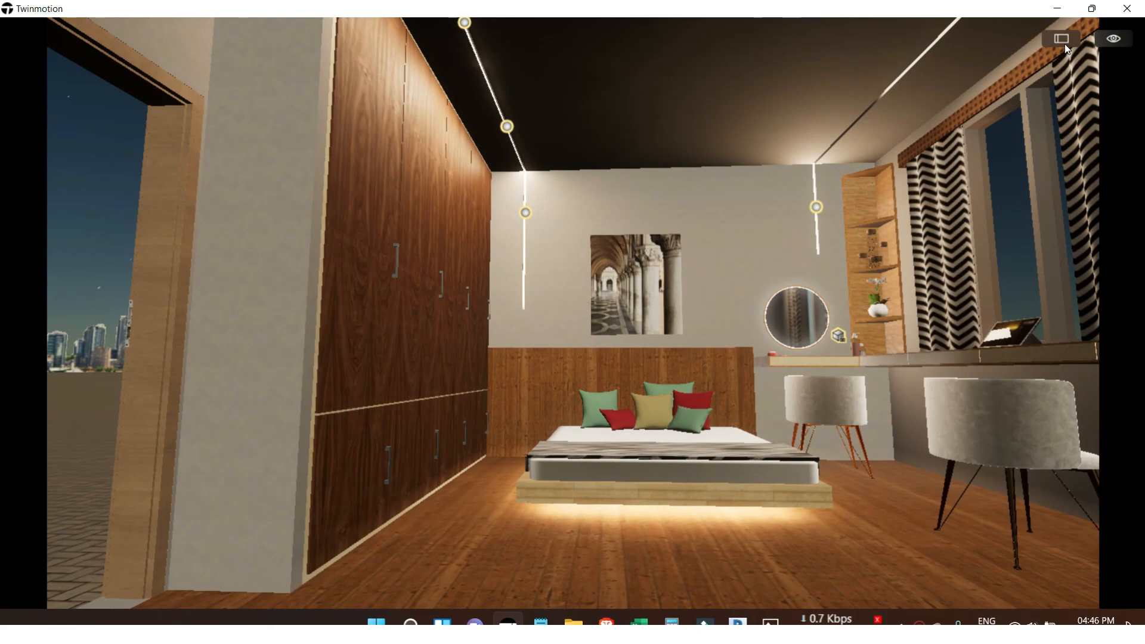
left_click(1064, 40)
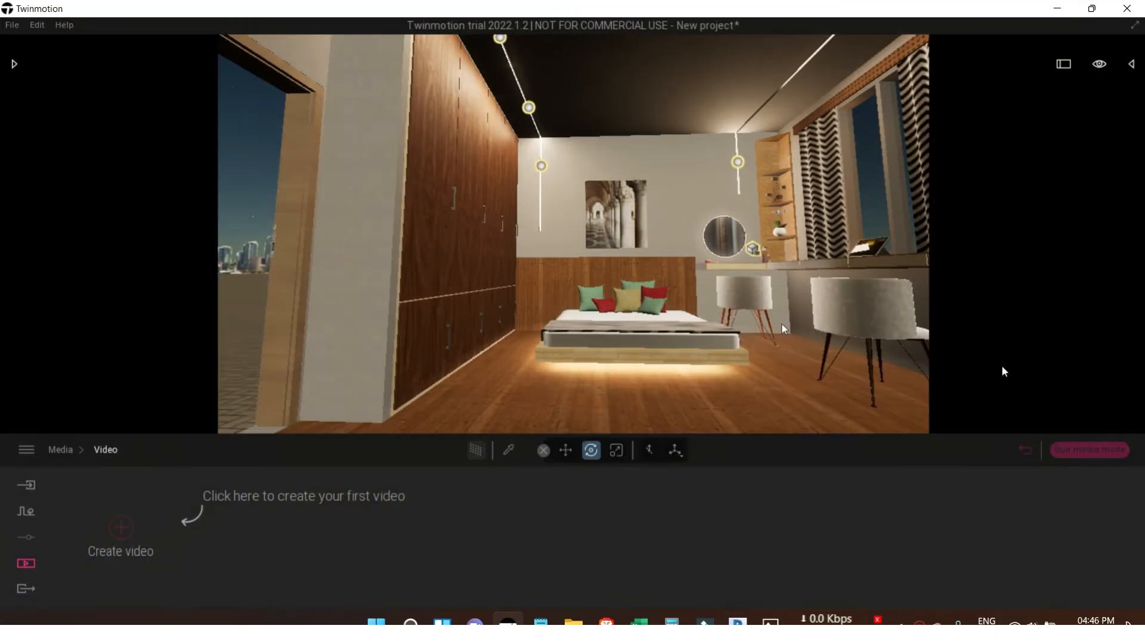
left_click(120, 529)
Add four more keyframes to Video1 while moving the camera sideways toward the desk and window wall, and play the video.
key("Right")
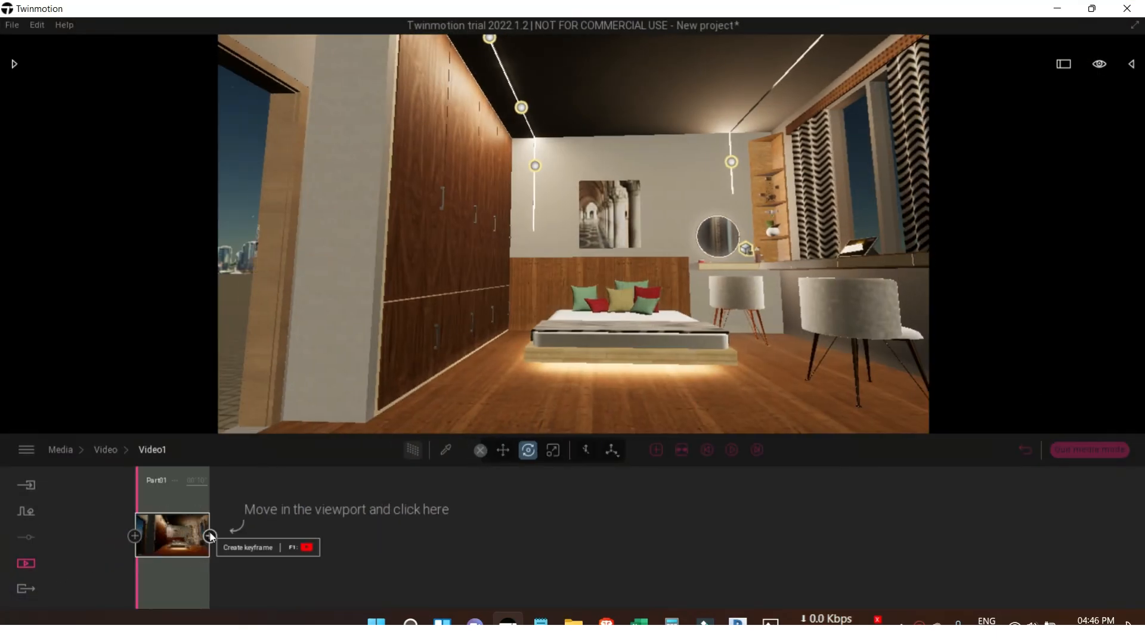
left_click(210, 536)
key("Right")
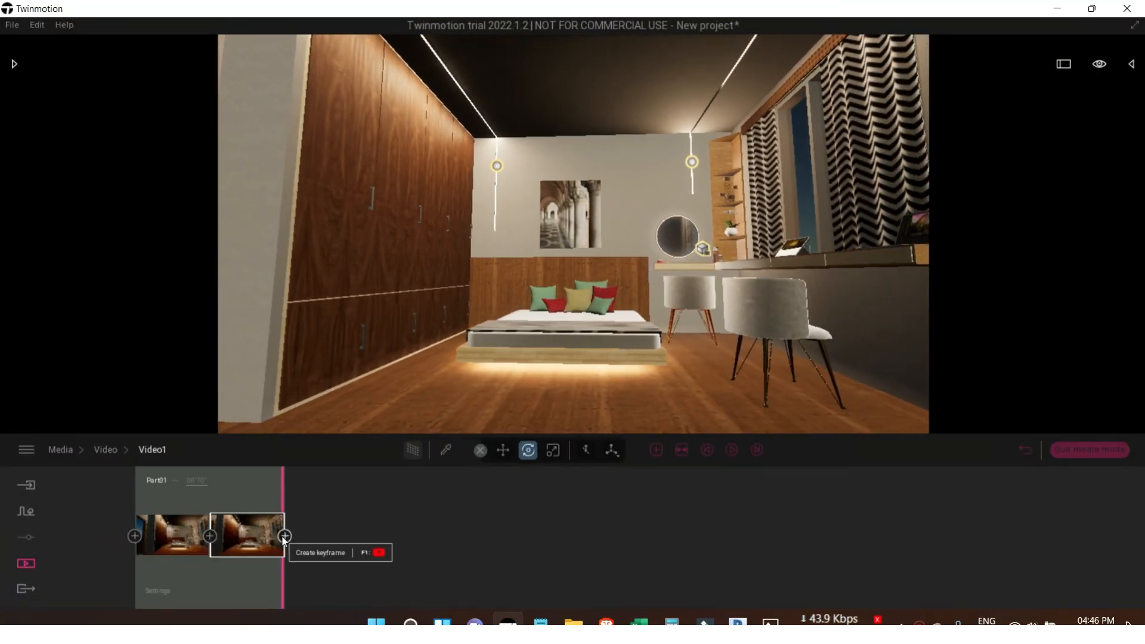
left_click(284, 536)
left_click(360, 536)
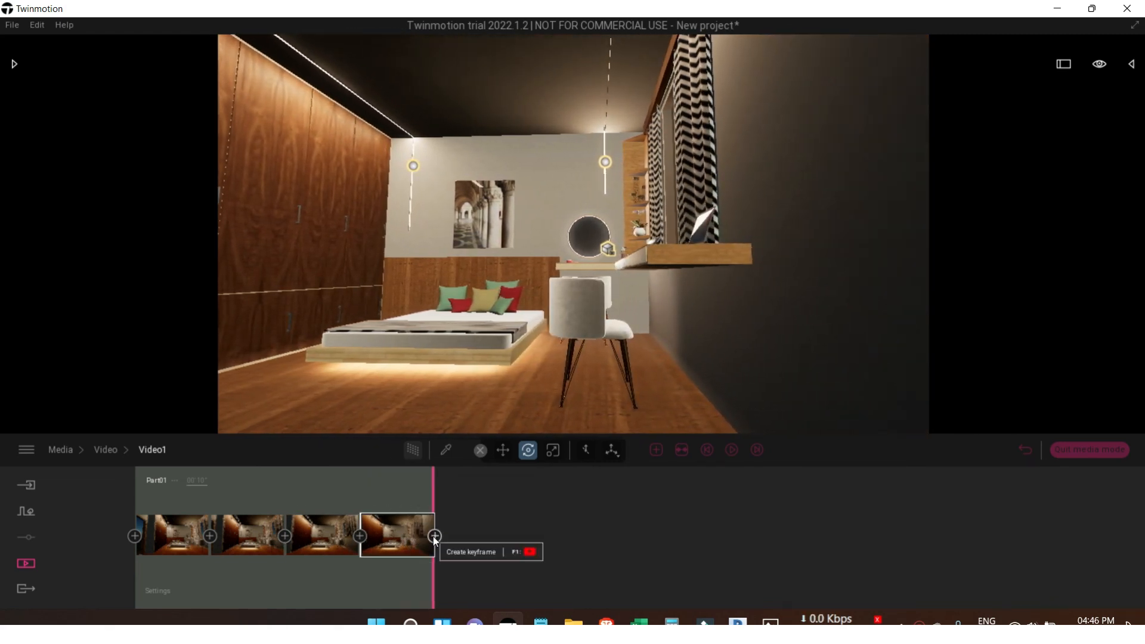
left_click(434, 536)
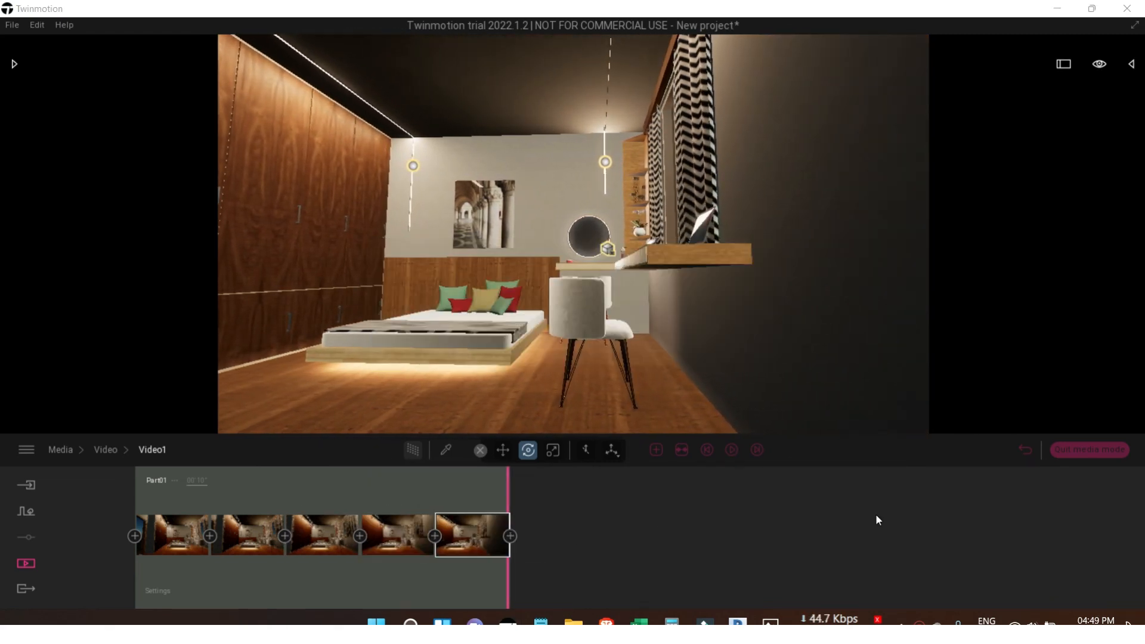
left_click(733, 451)
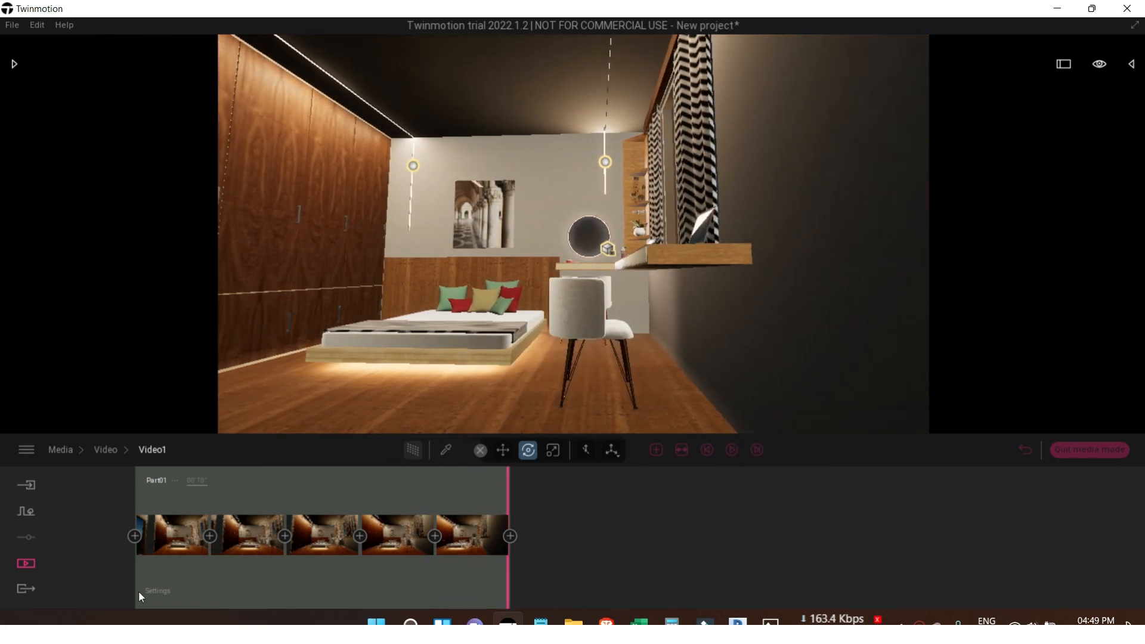
Add Video1 to the local video export selection alongside Image1 and start the export.
left_click(25, 591)
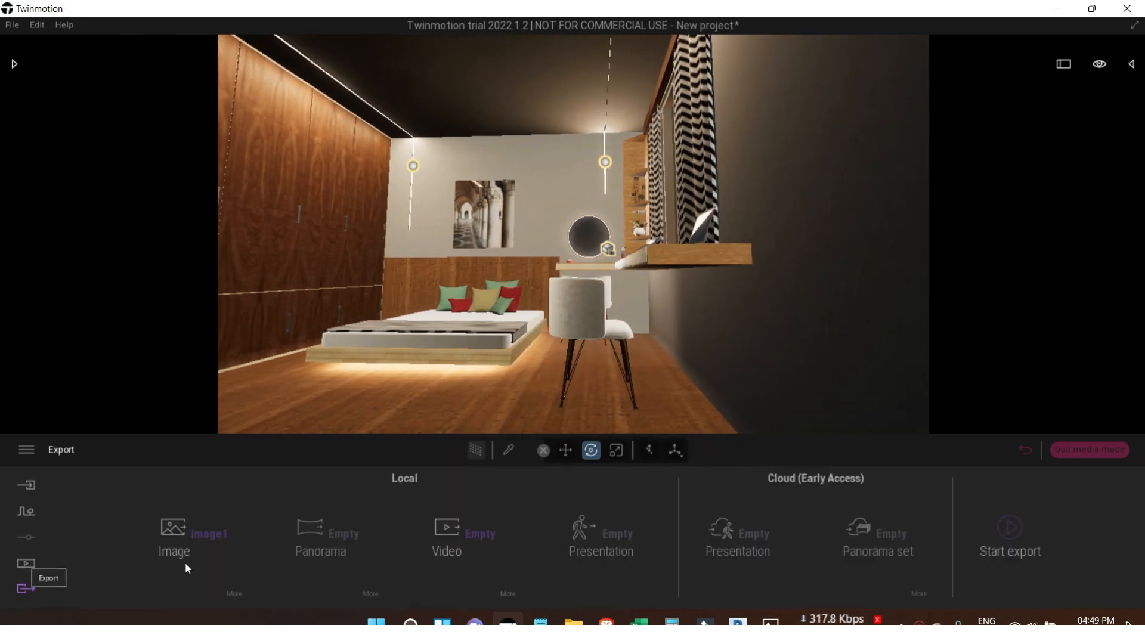
left_click(456, 535)
left_click(459, 530)
left_click(1020, 531)
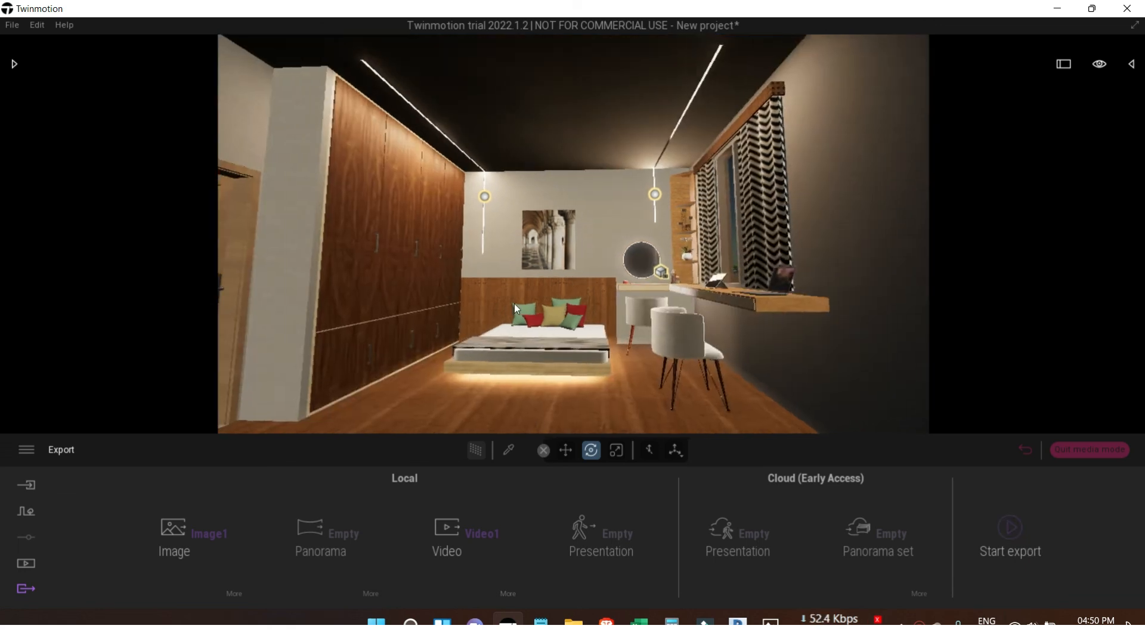